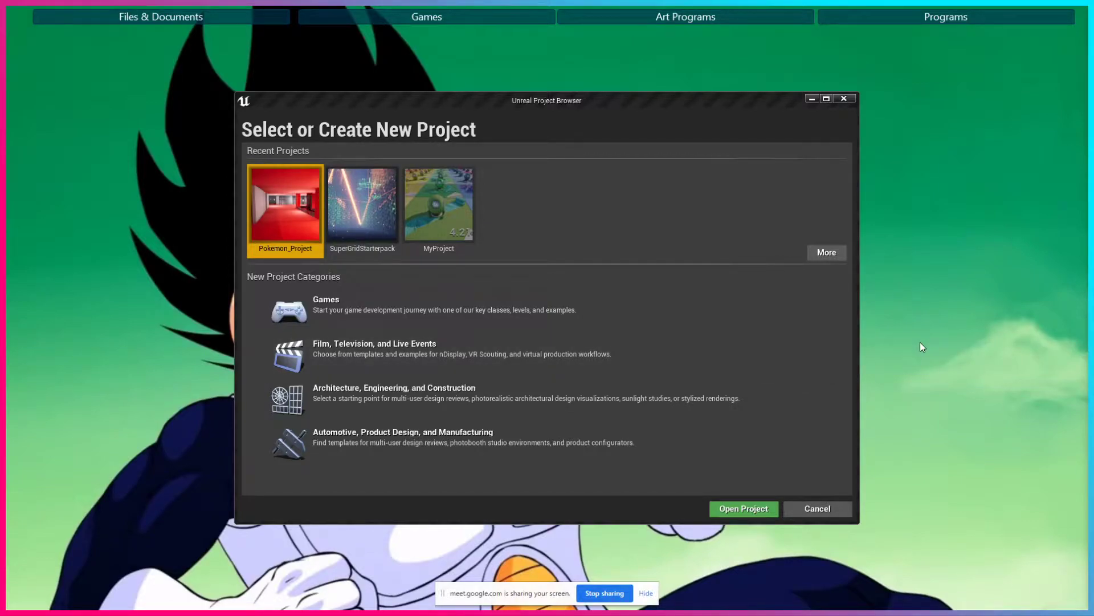
Step: Maximize the project browser, choose the Games category for a new project and continue to its templates
{"action": "left_click", "coordinate": [826, 98]}
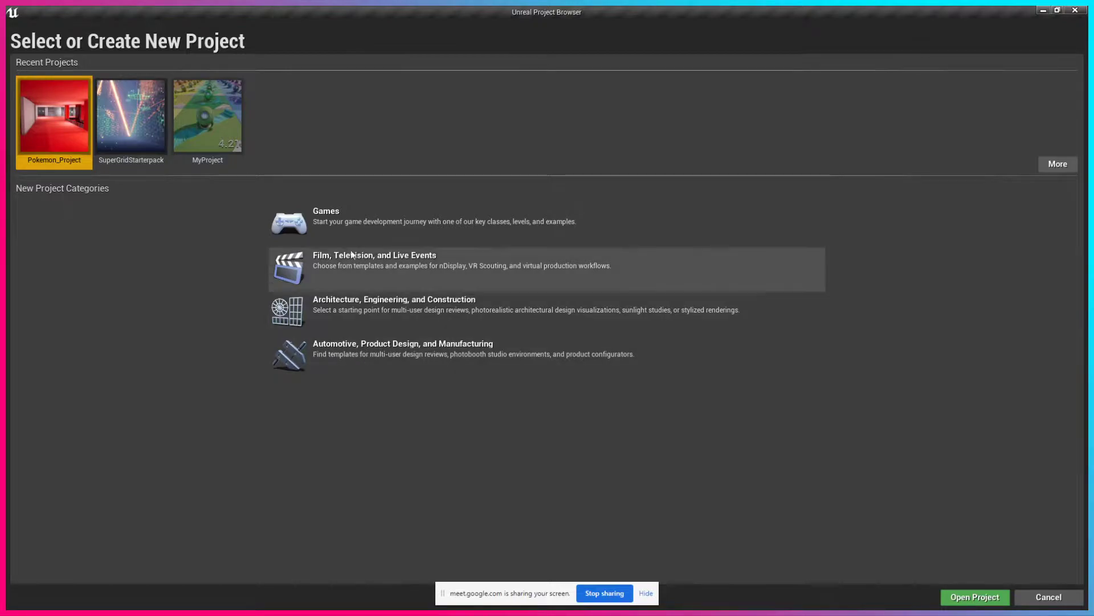
{"action": "left_click", "coordinate": [374, 229]}
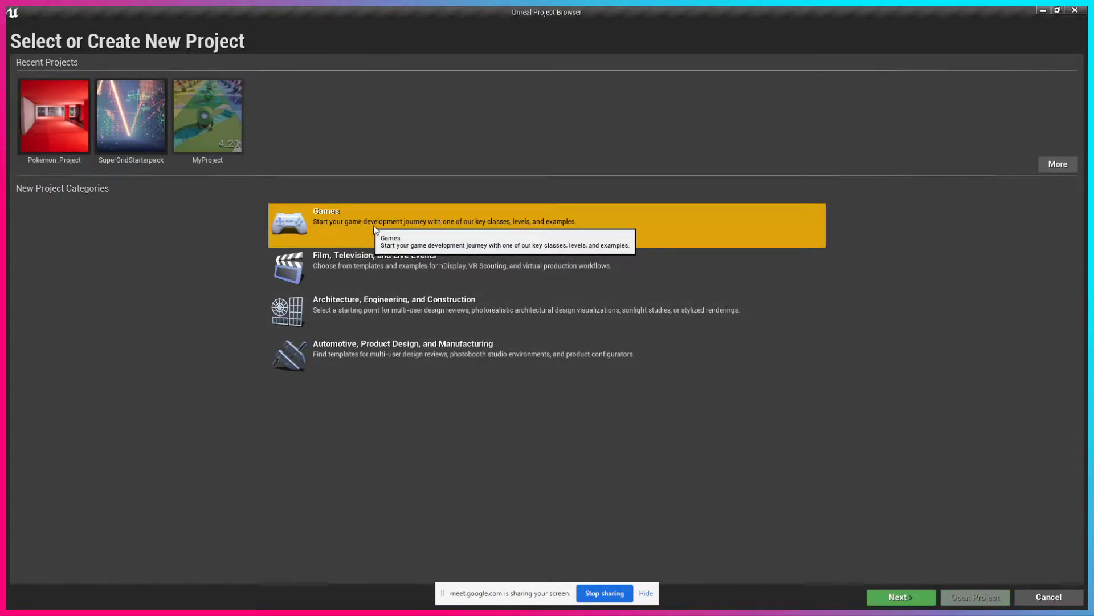
{"action": "left_click", "coordinate": [646, 593]}
{"action": "left_click", "coordinate": [893, 597]}
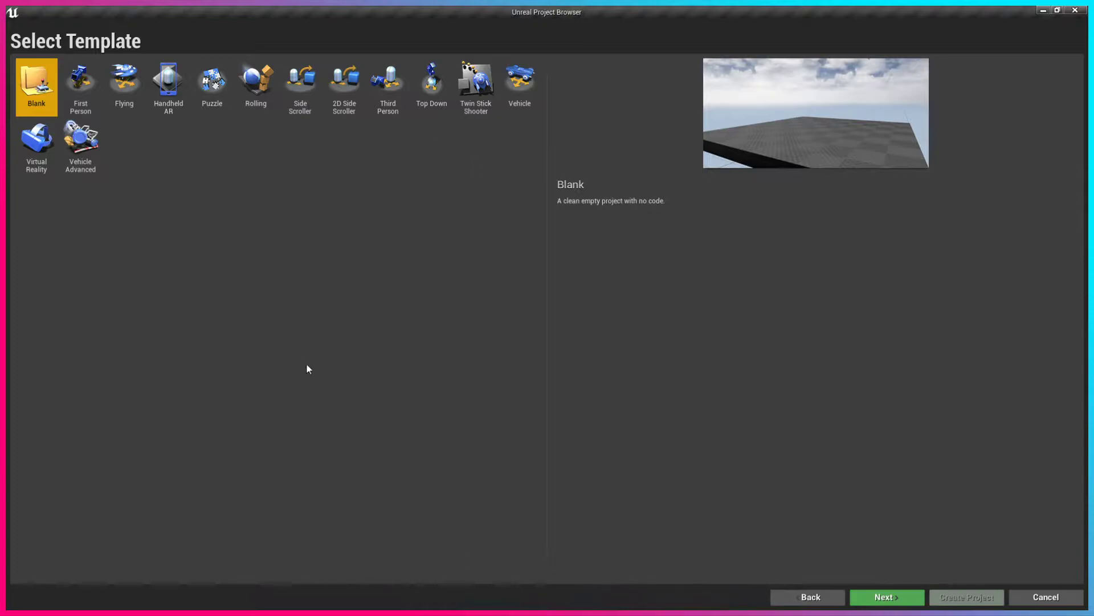
Step: Review the previews and descriptions of the game templates from First Person through Vehicle Advanced
{"action": "left_click", "coordinate": [81, 86]}
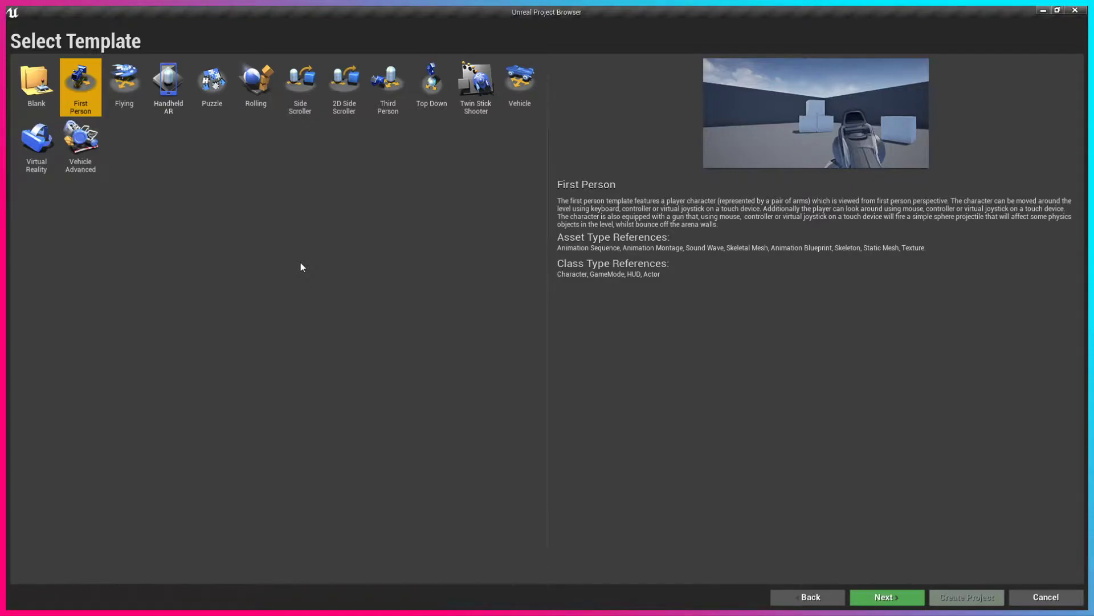
{"action": "left_click", "coordinate": [123, 83]}
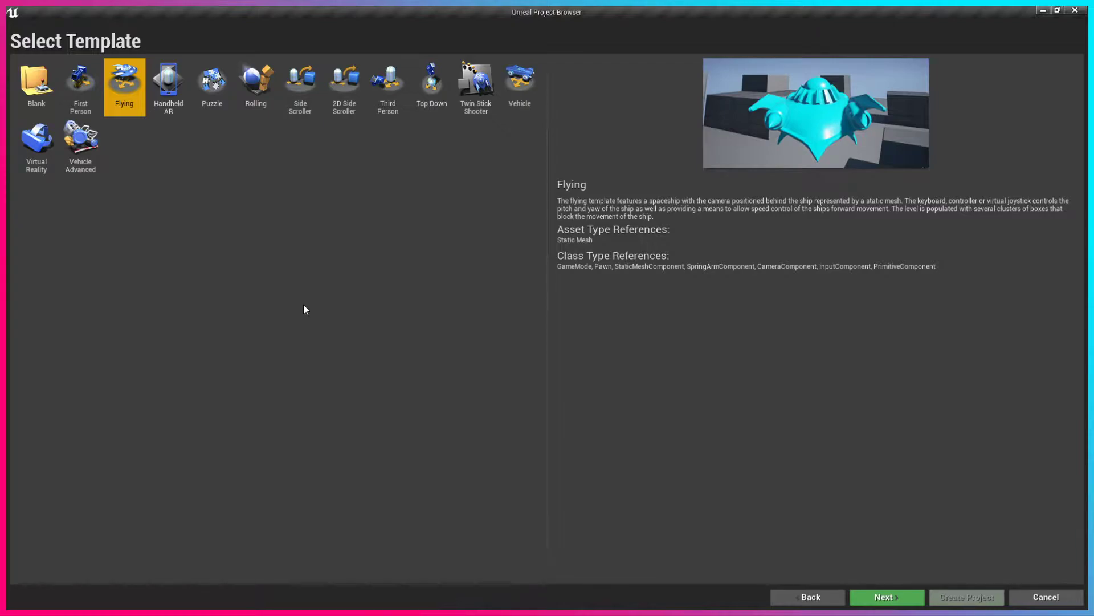
{"action": "left_click", "coordinate": [169, 86]}
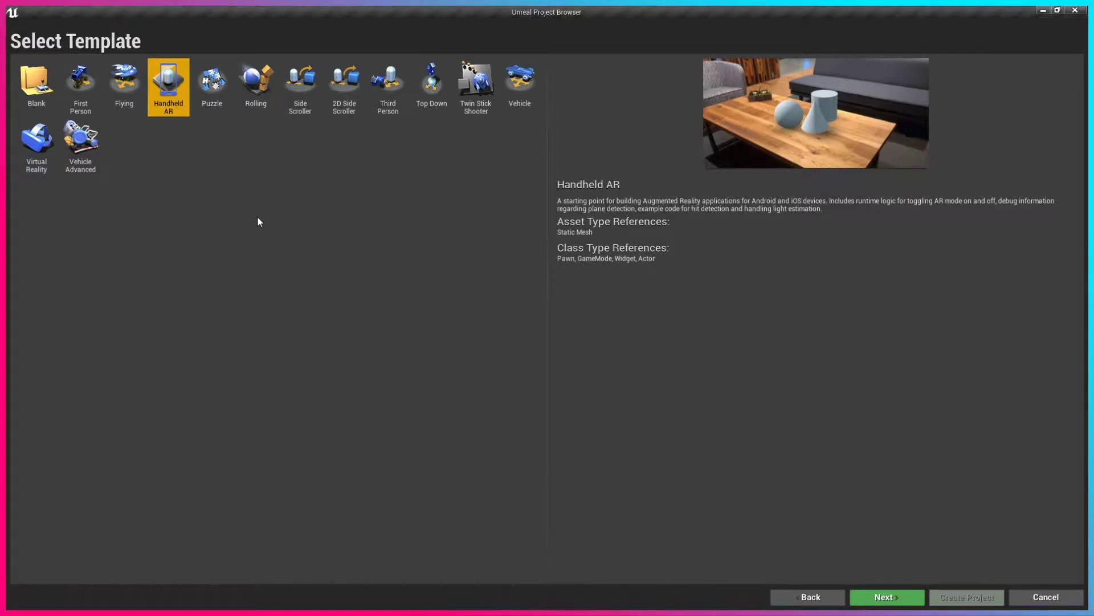
{"action": "left_click", "coordinate": [220, 92]}
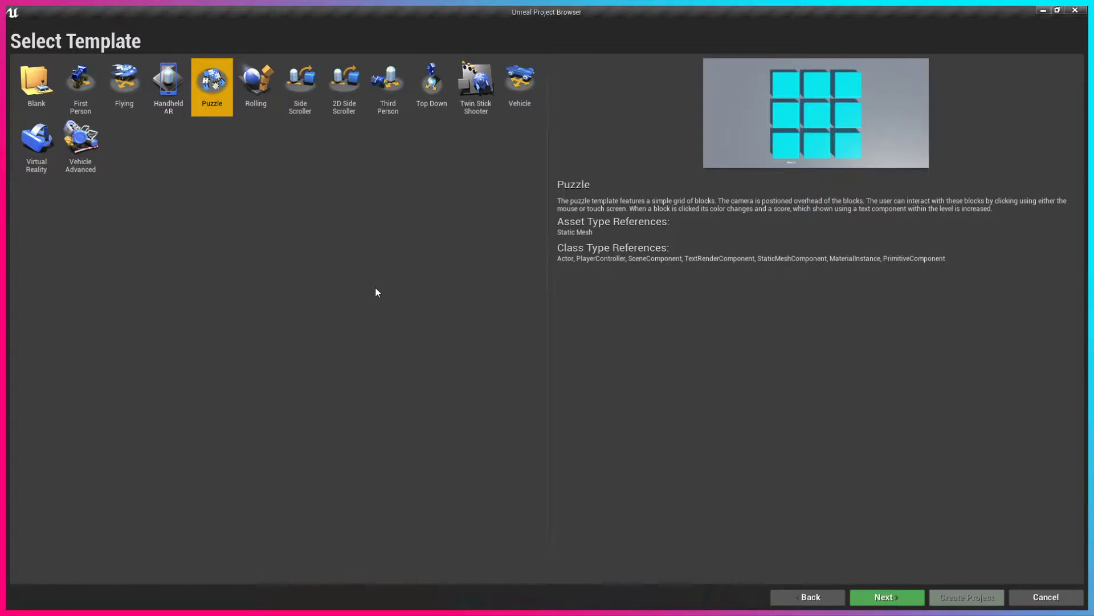
{"action": "left_click", "coordinate": [256, 86]}
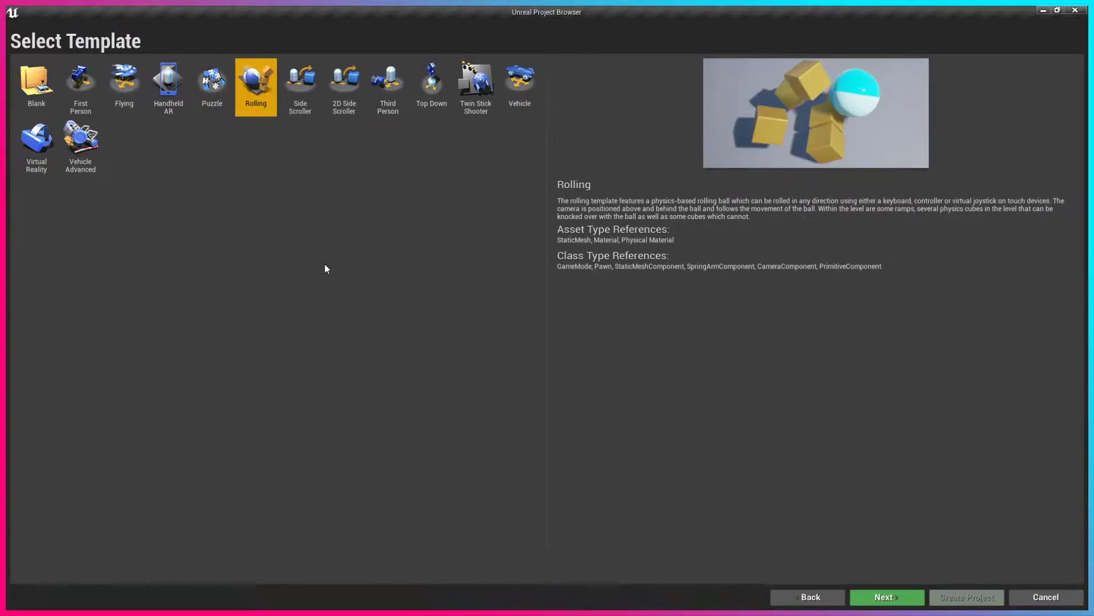
{"action": "left_click", "coordinate": [300, 86]}
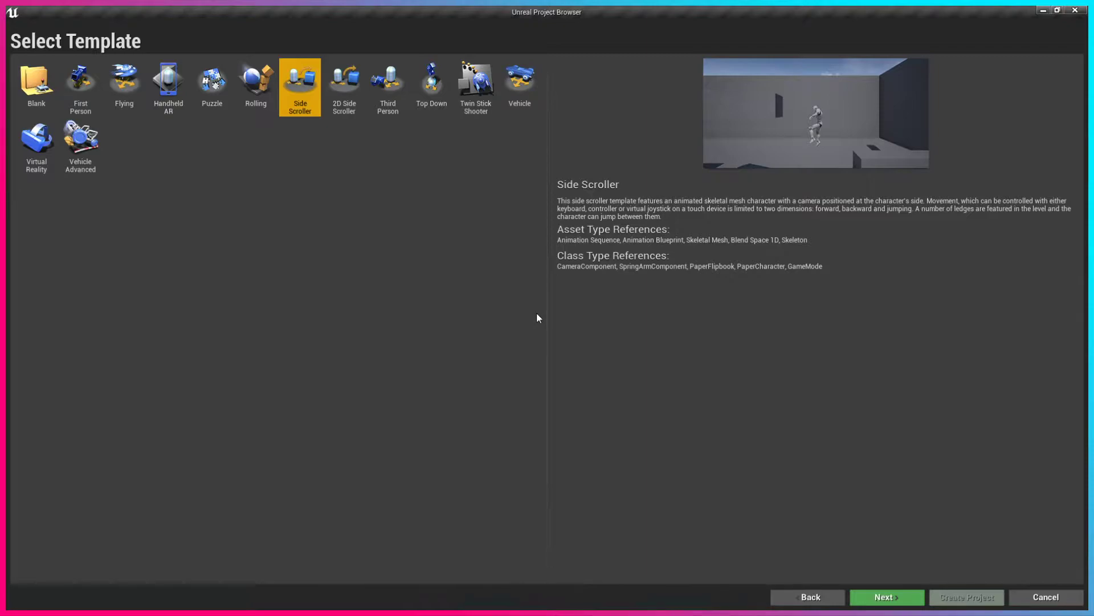
{"action": "left_click", "coordinate": [344, 97]}
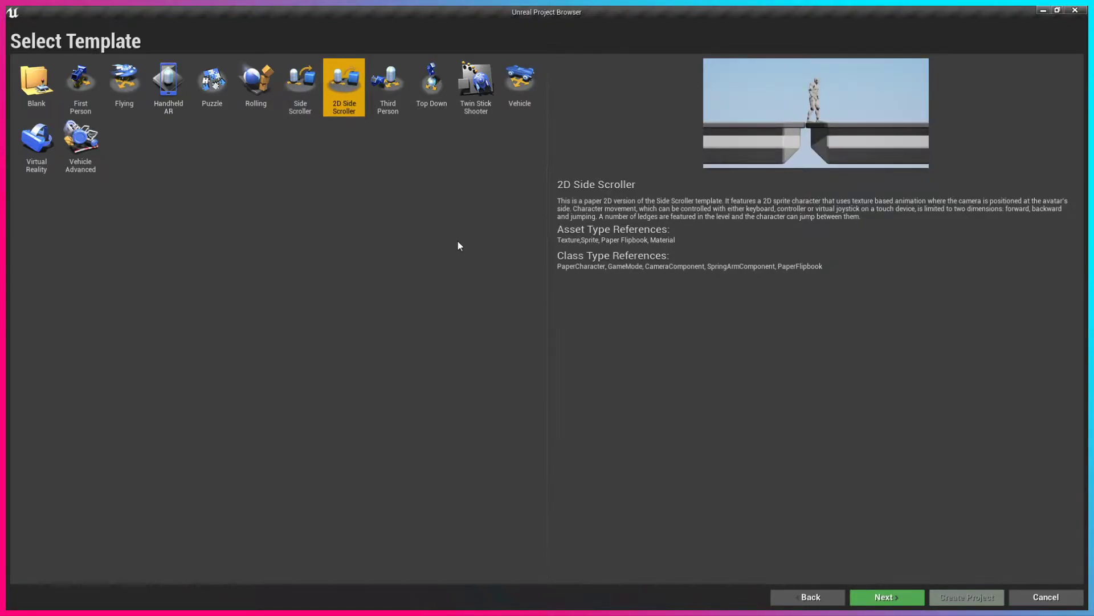
{"action": "left_click", "coordinate": [389, 88]}
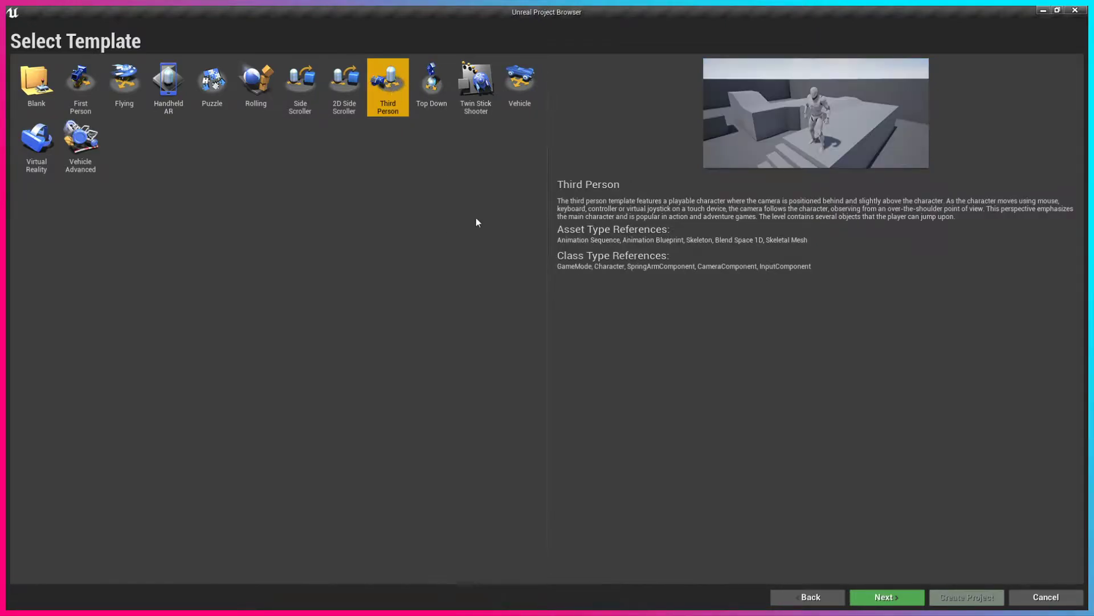
{"action": "left_click", "coordinate": [314, 91]}
{"action": "left_click", "coordinate": [344, 88]}
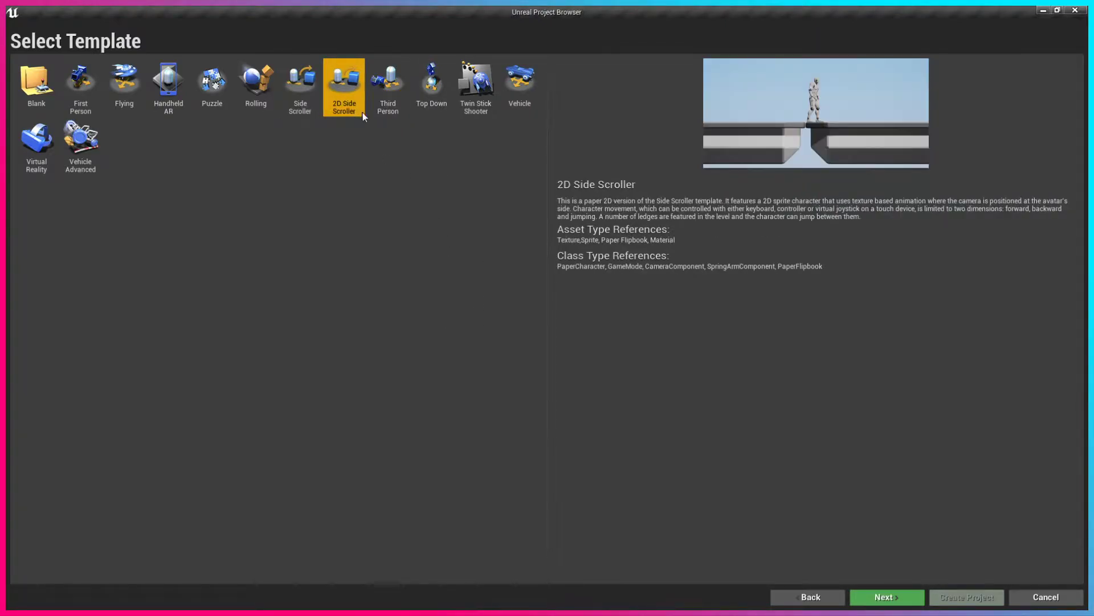
{"action": "left_click", "coordinate": [388, 86]}
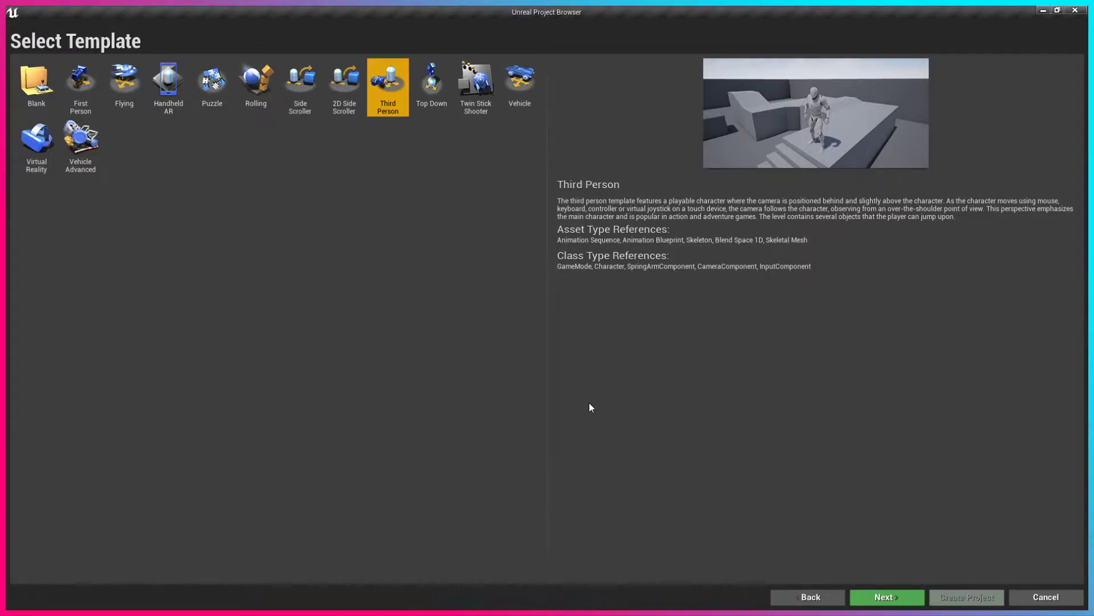
{"action": "left_click", "coordinate": [432, 85]}
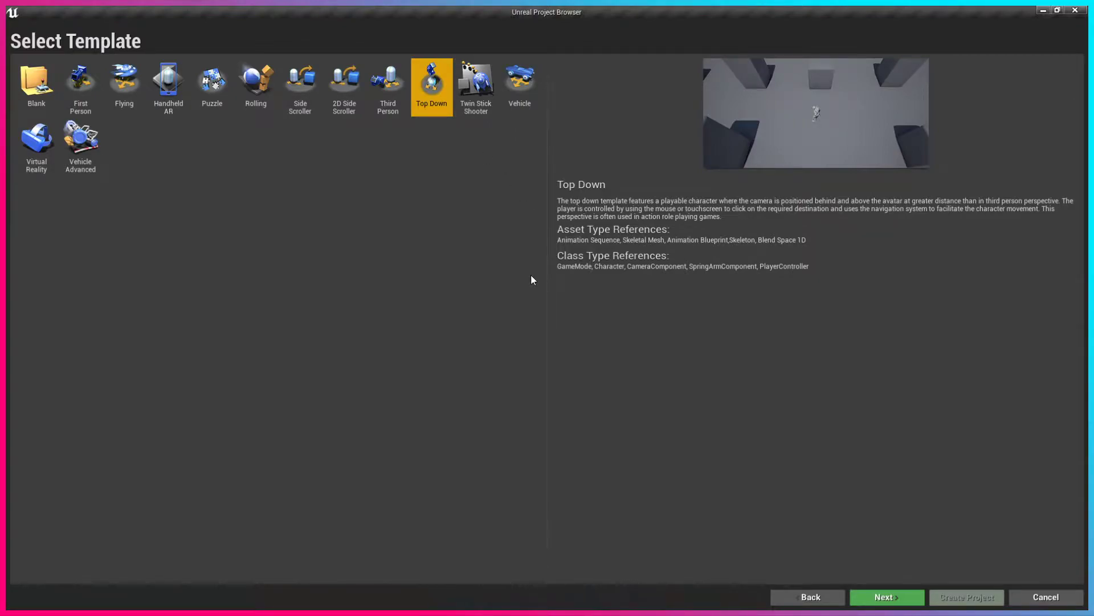
{"action": "left_click", "coordinate": [483, 94]}
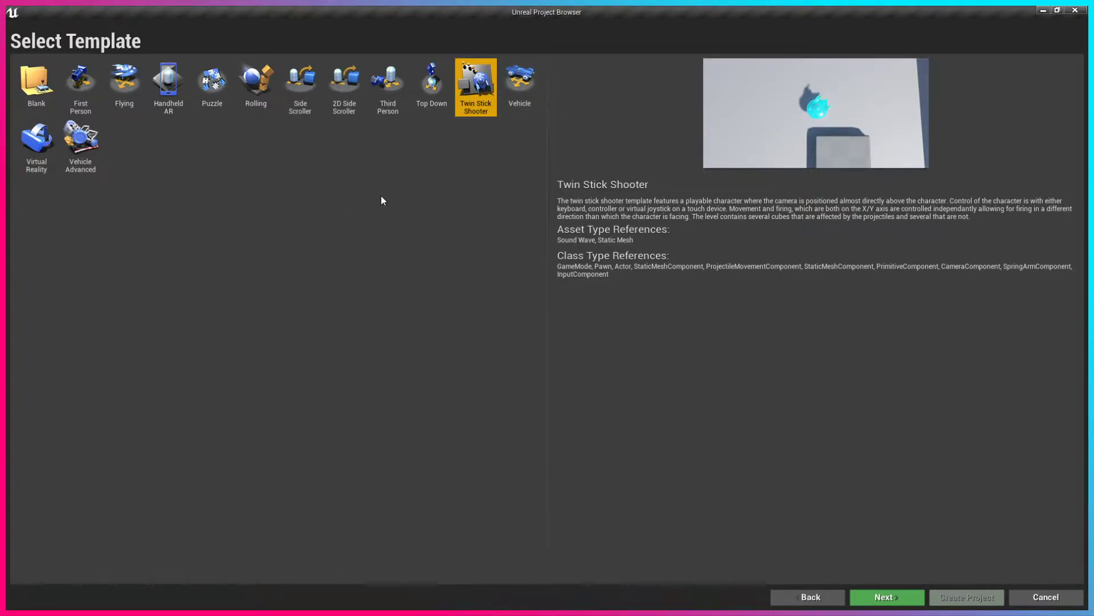
{"action": "left_click", "coordinate": [520, 89]}
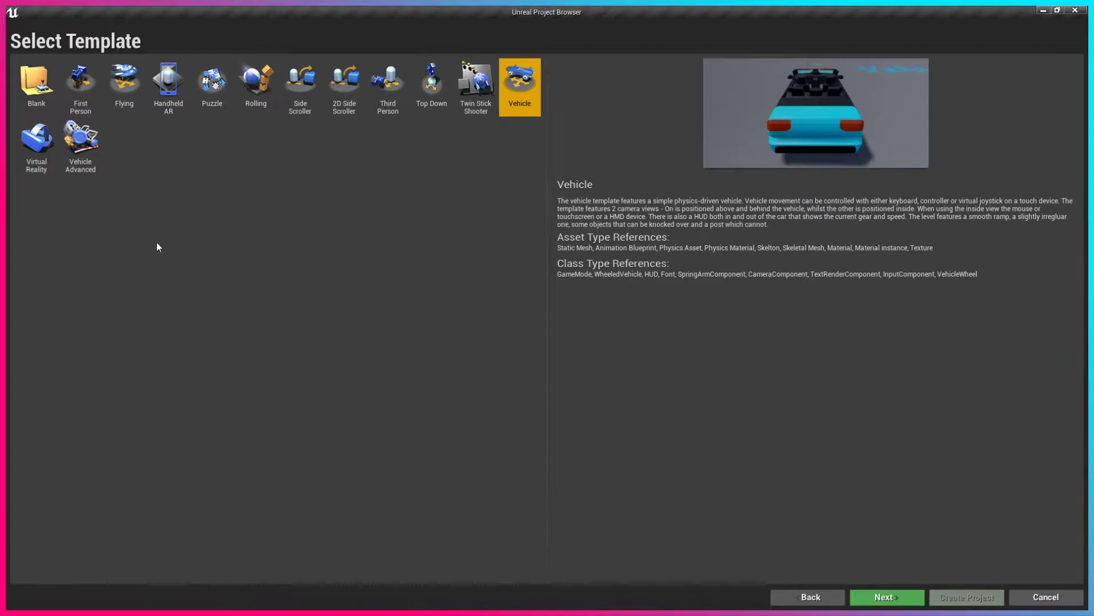
{"action": "left_click", "coordinate": [48, 150]}
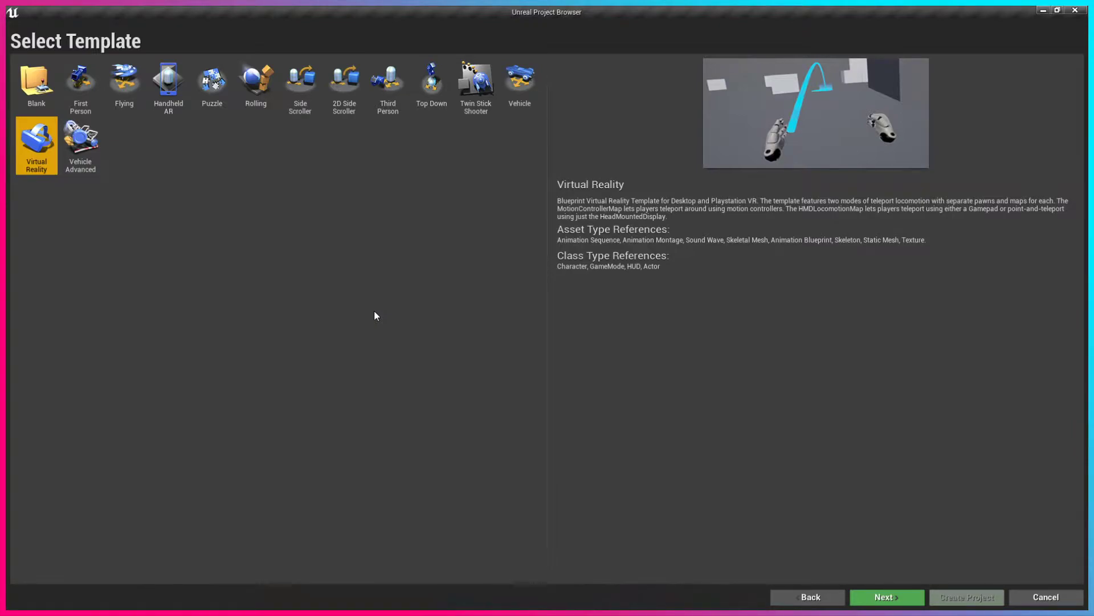
{"action": "left_click", "coordinate": [75, 151]}
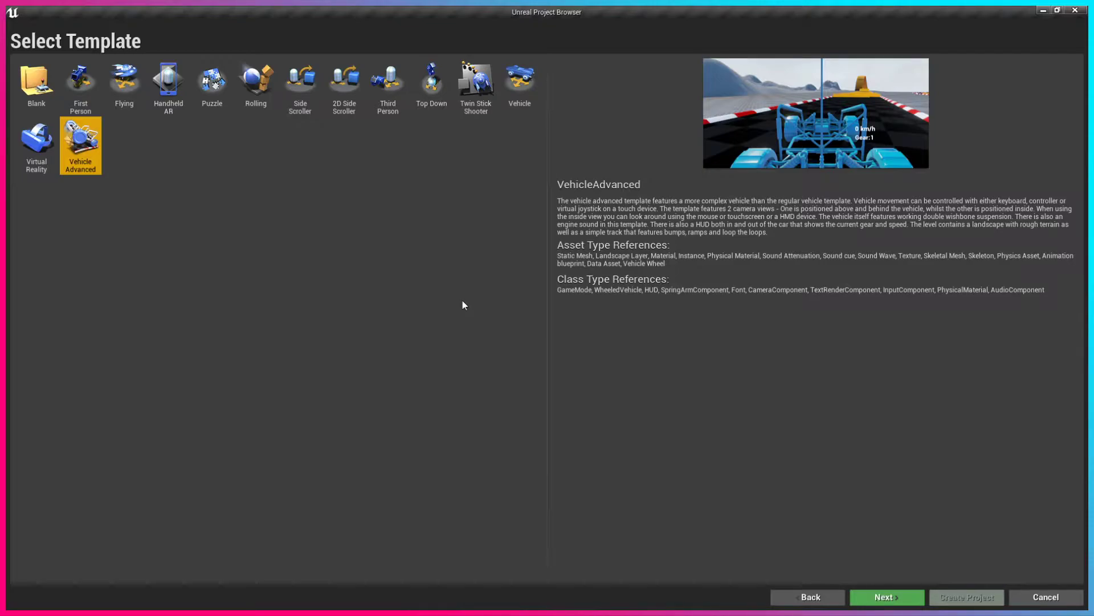
Step: Choose the Blank template and continue to the project settings
{"action": "left_click", "coordinate": [36, 86]}
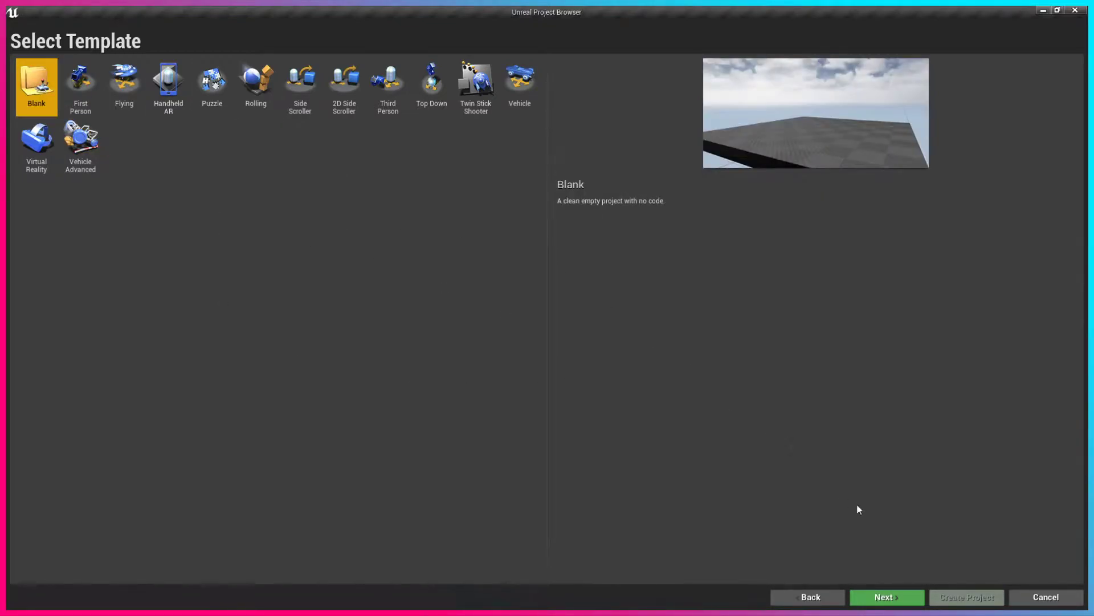
{"action": "left_click", "coordinate": [888, 598]}
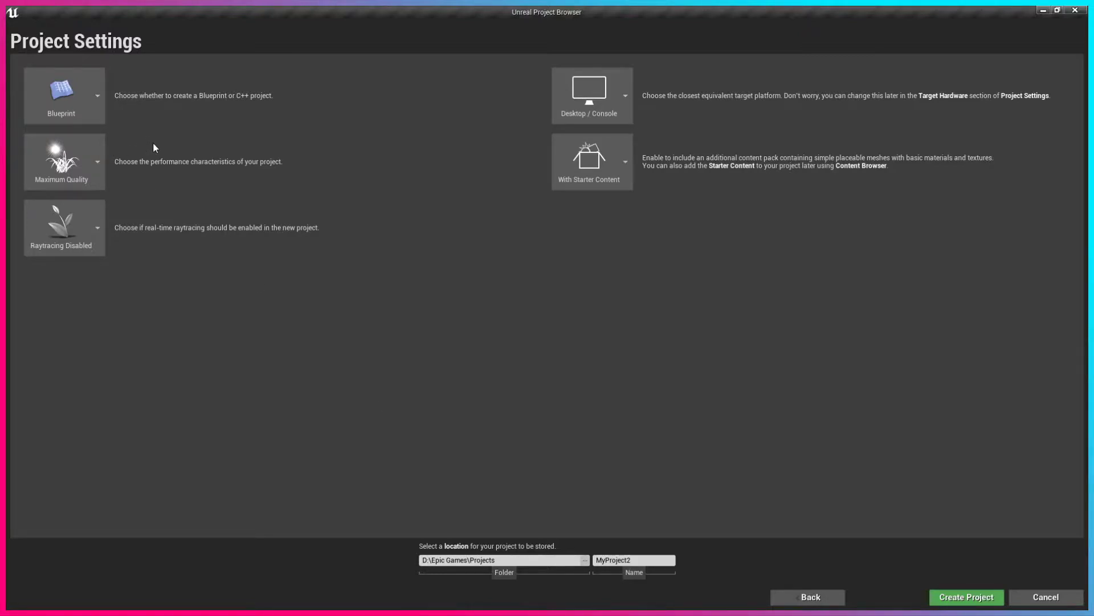
Step: Set the project type to Blueprint and its performance characteristics to Maximum Quality
{"action": "left_click", "coordinate": [100, 93]}
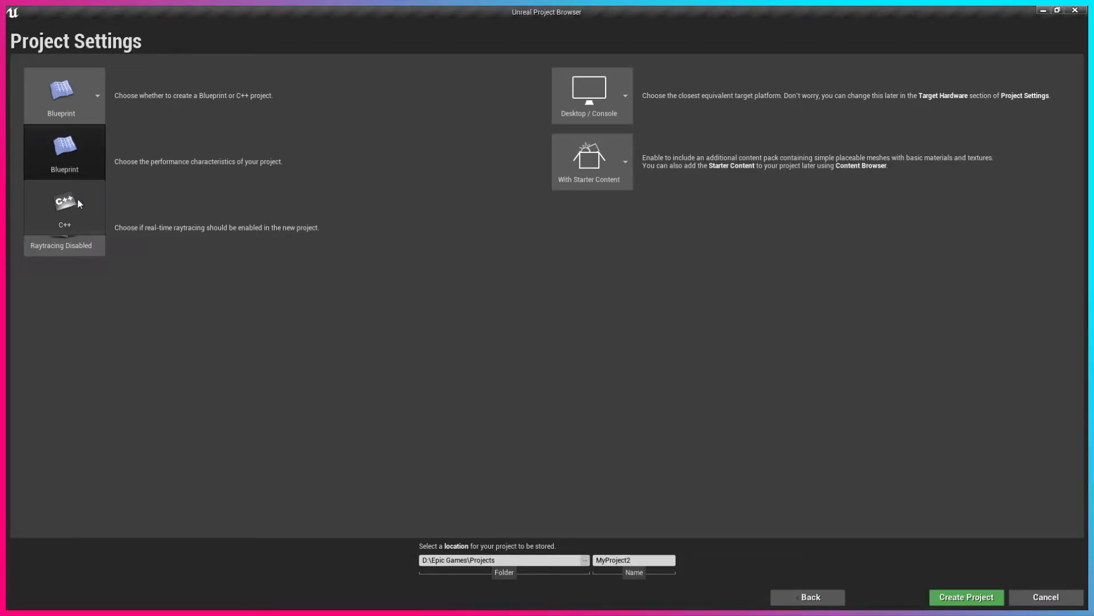
{"action": "left_click", "coordinate": [70, 142]}
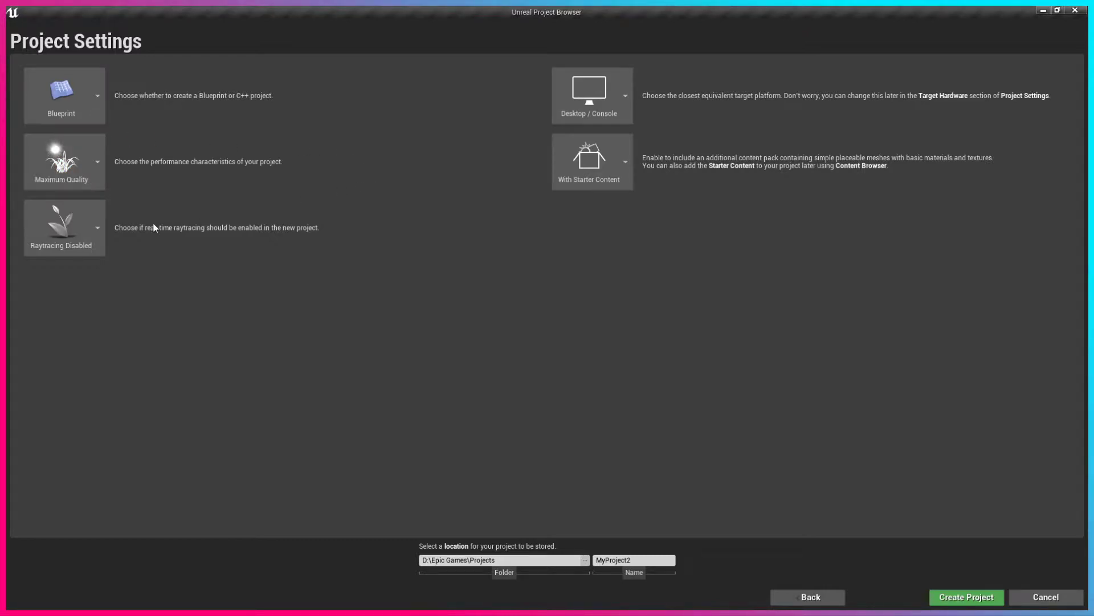
{"action": "left_click", "coordinate": [63, 162]}
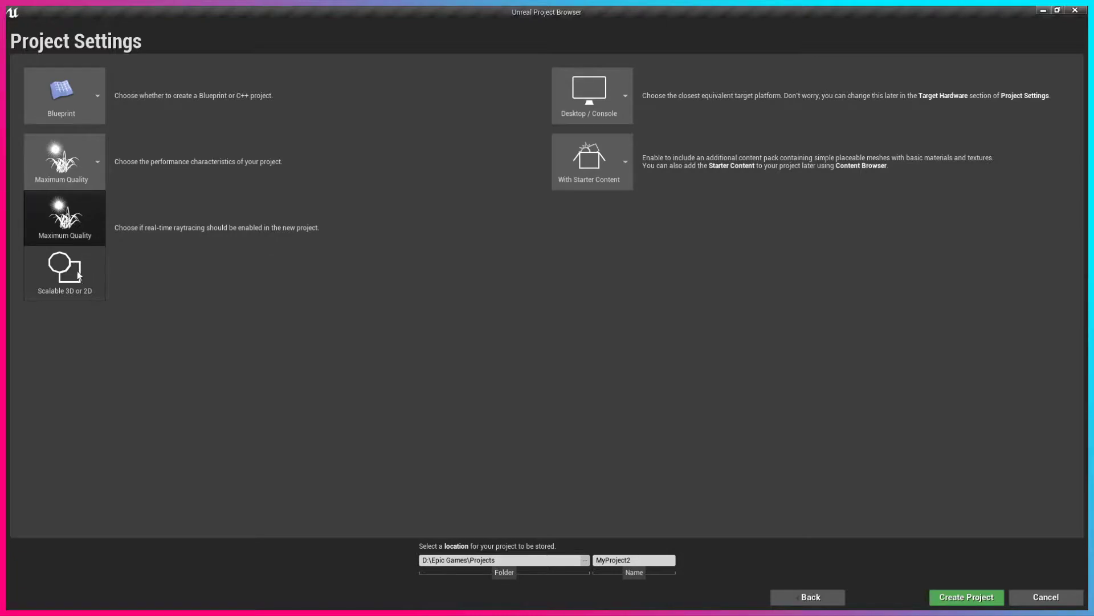
{"action": "left_click", "coordinate": [84, 224]}
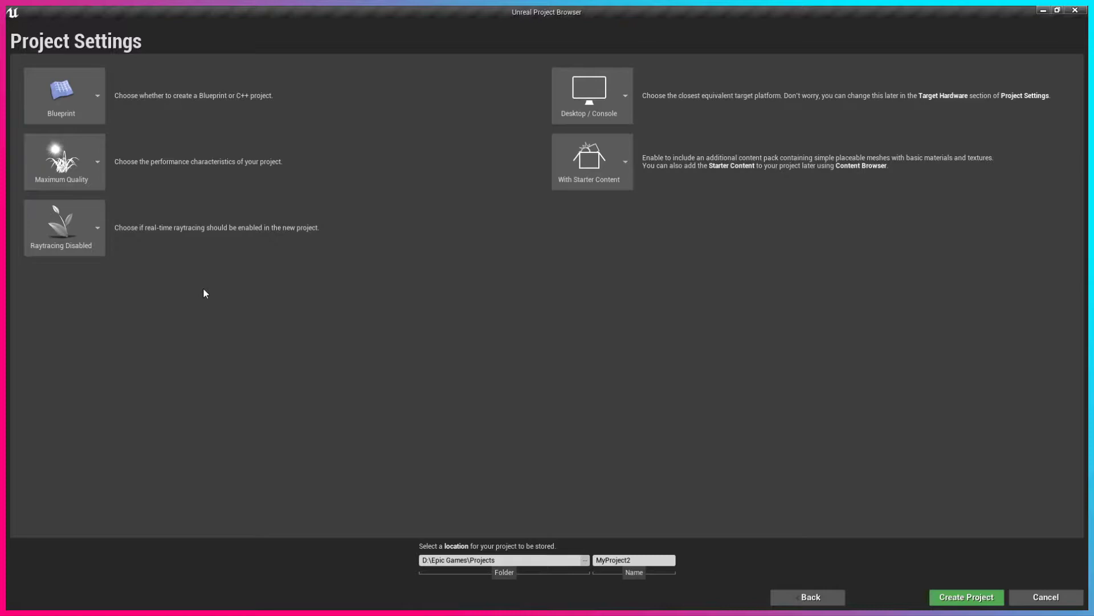
Step: Review the real-time raytracing options and set the new project to Raytracing Enabled
{"action": "left_click", "coordinate": [100, 230]}
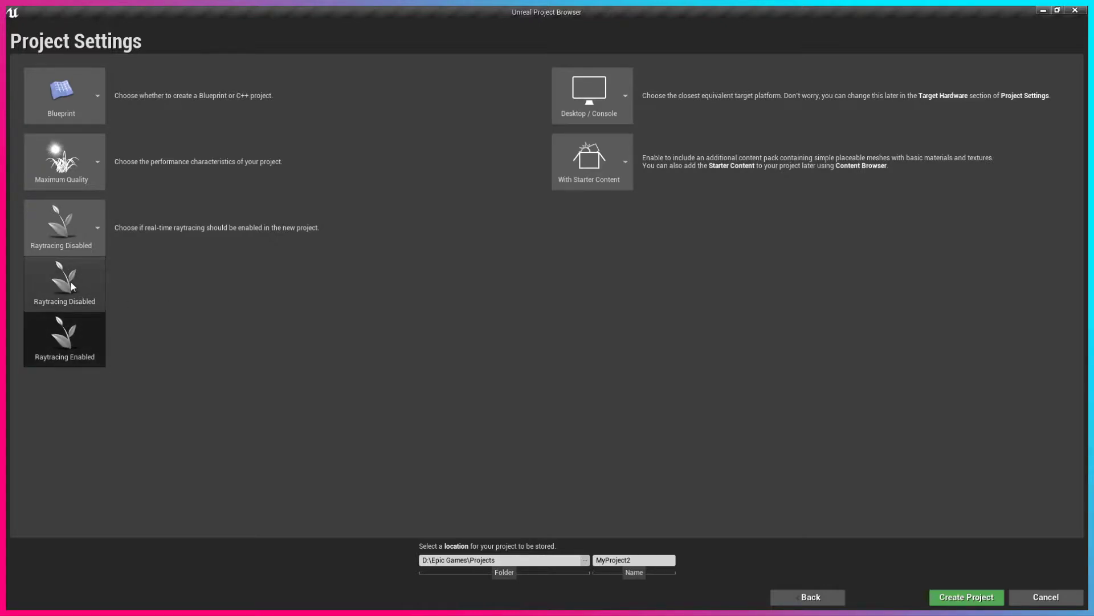
{"action": "left_click", "coordinate": [96, 230]}
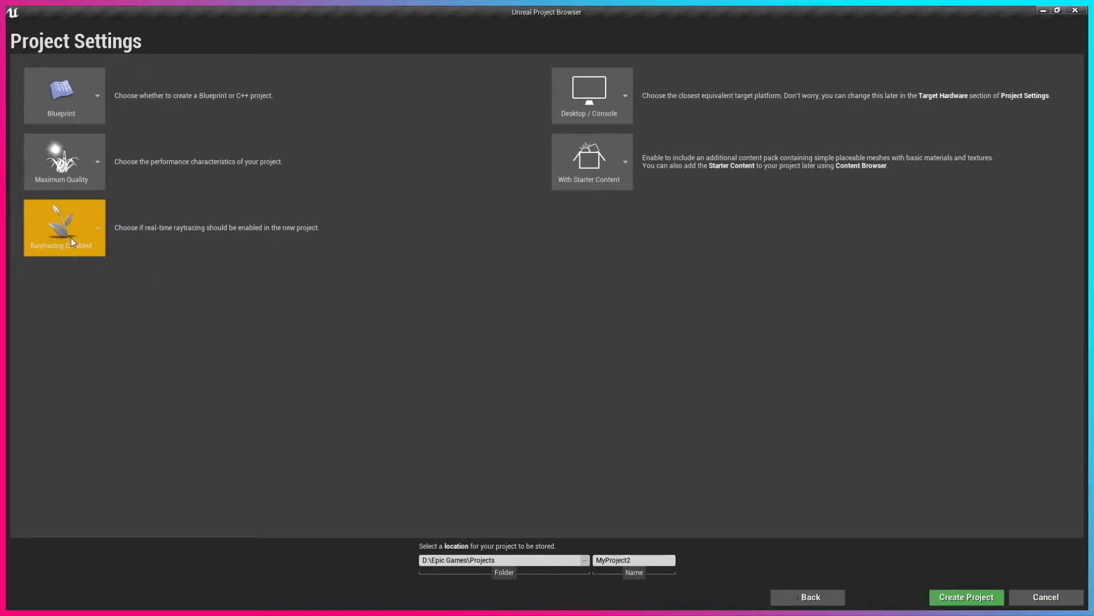
{"action": "left_click", "coordinate": [72, 239]}
{"action": "left_click", "coordinate": [71, 288]}
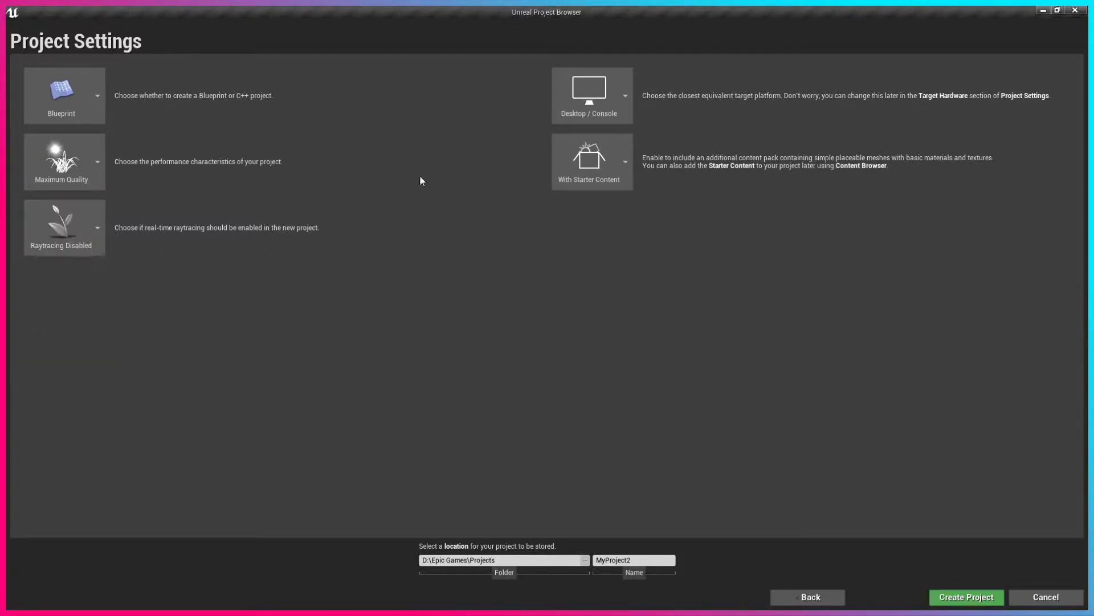
{"action": "left_click", "coordinate": [75, 234]}
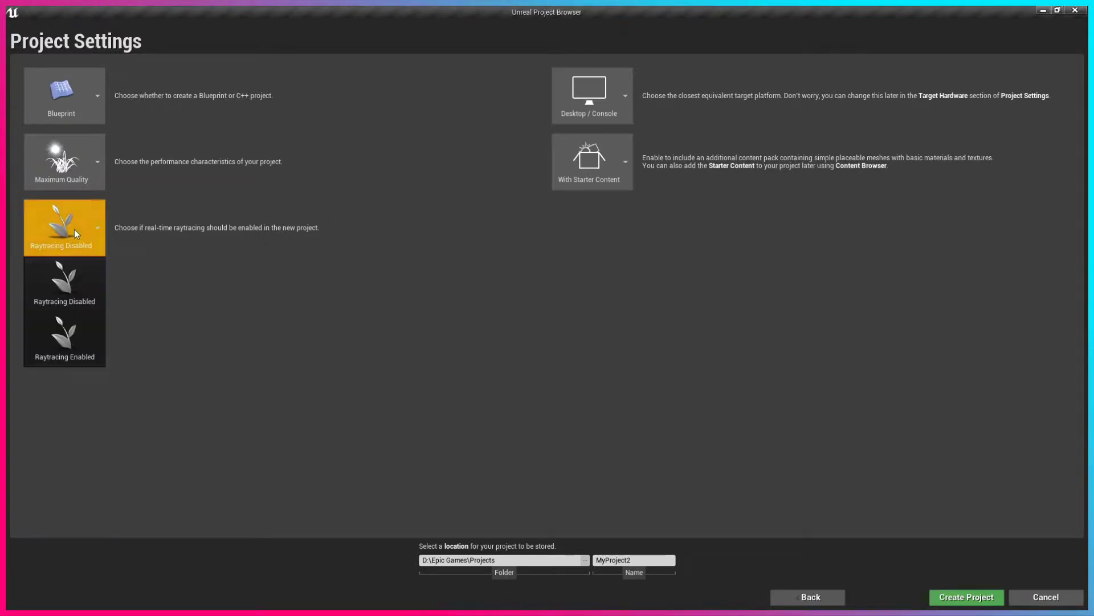
{"action": "left_click", "coordinate": [65, 337]}
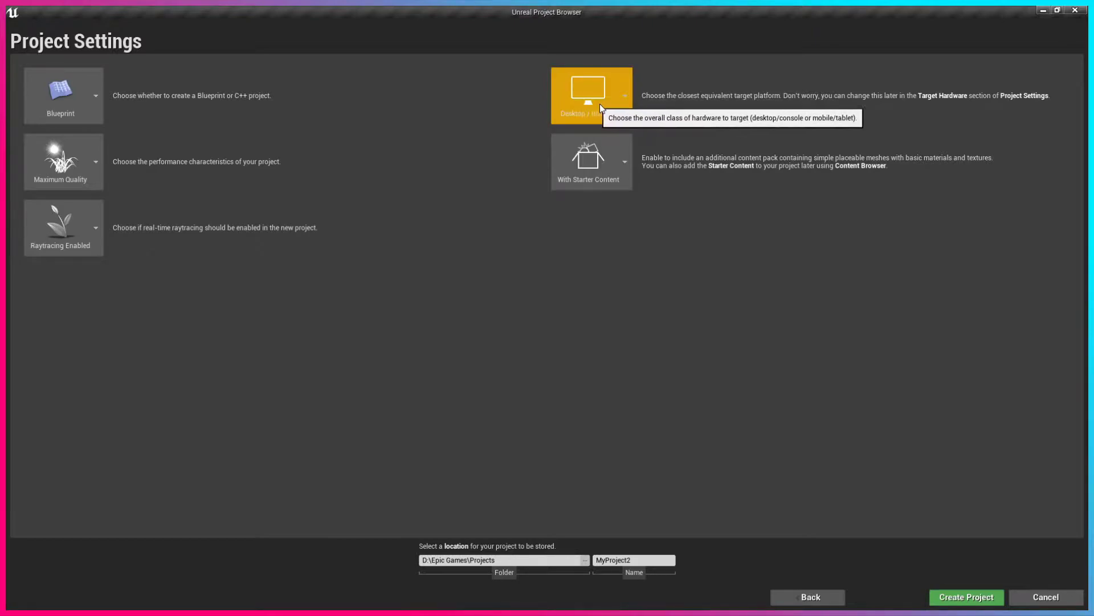
Step: Review the target platform choices and select Desktop / Console for the project
{"action": "left_click", "coordinate": [620, 100]}
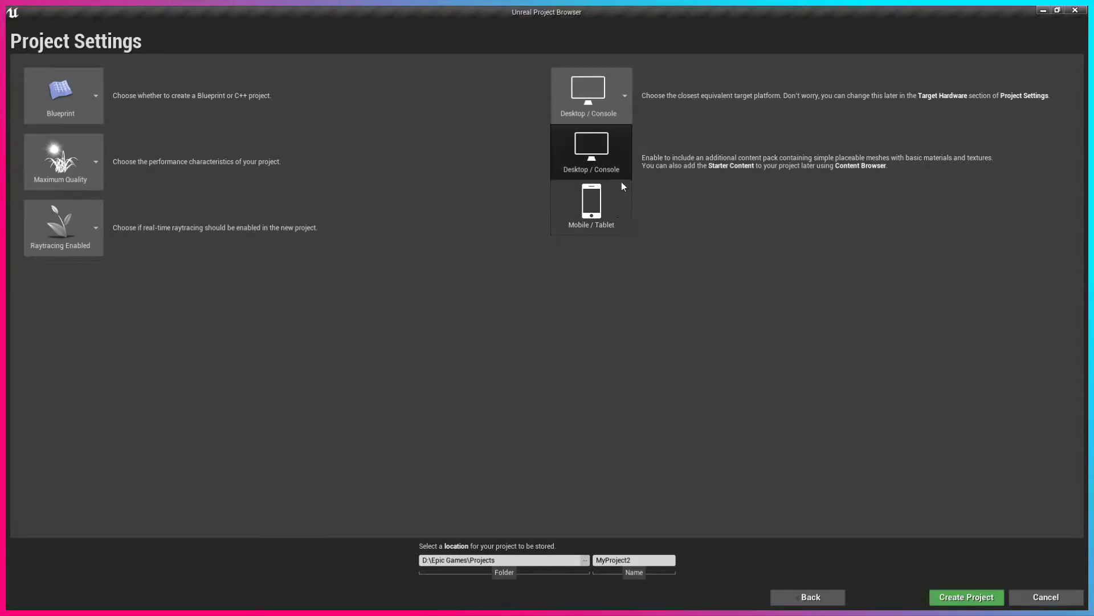
{"action": "left_click", "coordinate": [979, 121]}
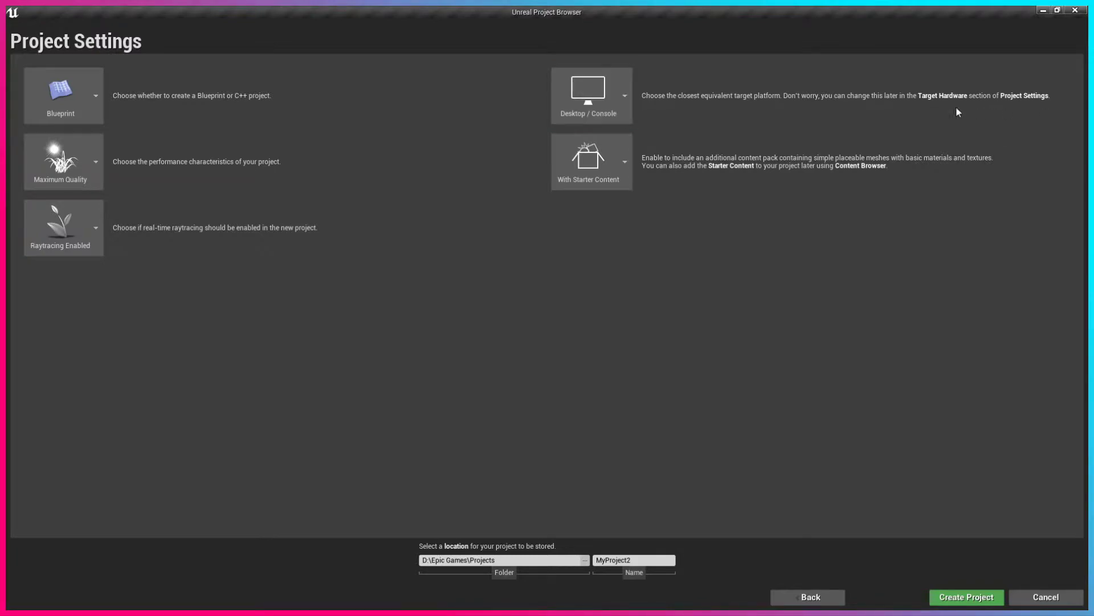
{"action": "left_click", "coordinate": [593, 94]}
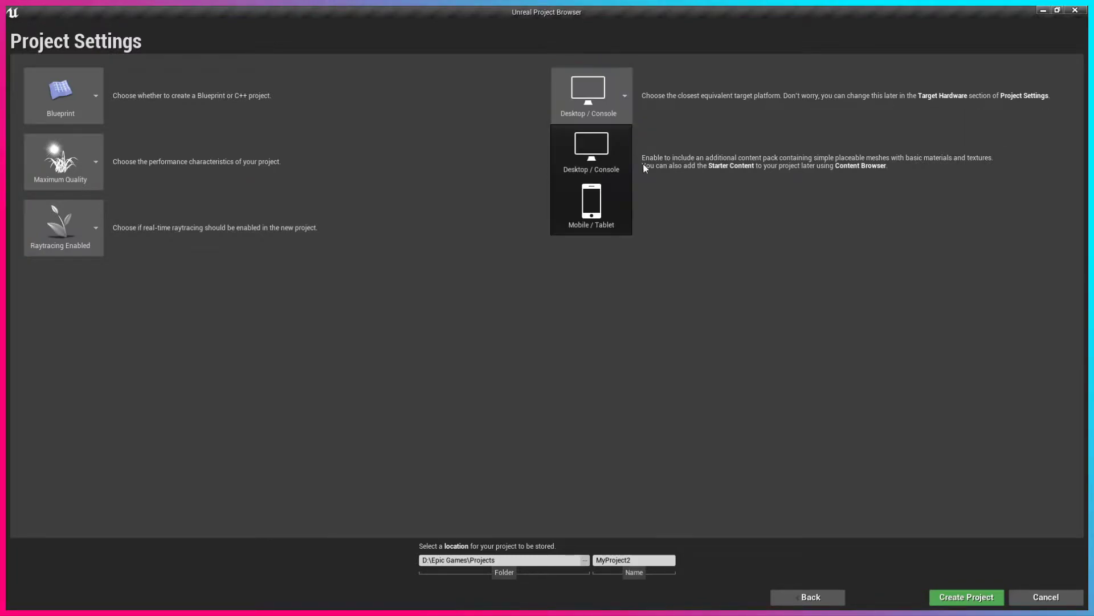
{"action": "left_click", "coordinate": [595, 161]}
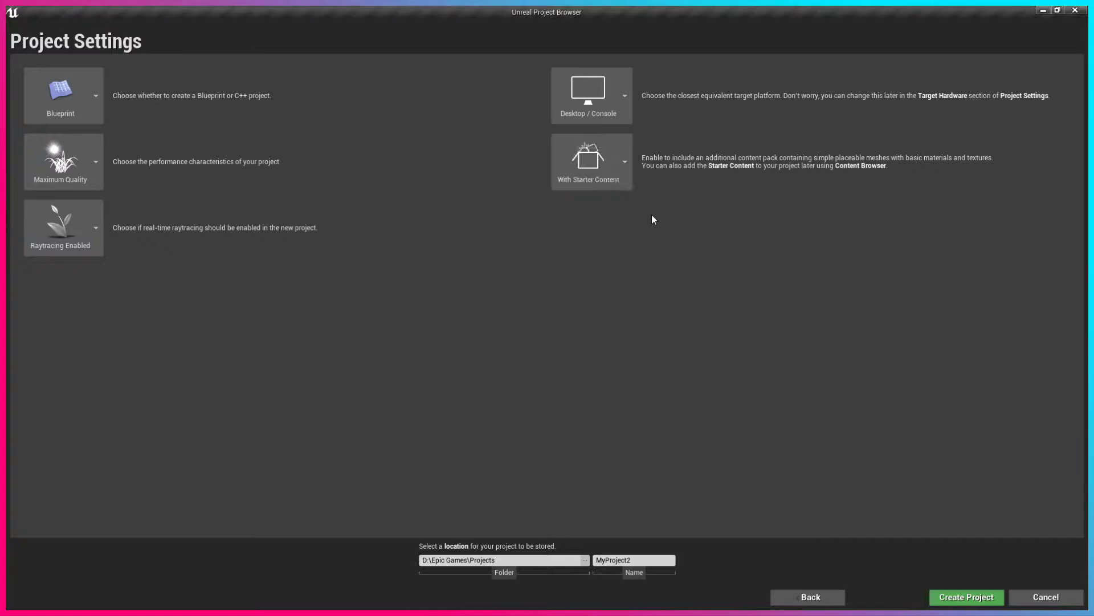
Step: Review the starter content options and set the new project to With Starter Content
{"action": "left_click", "coordinate": [620, 170]}
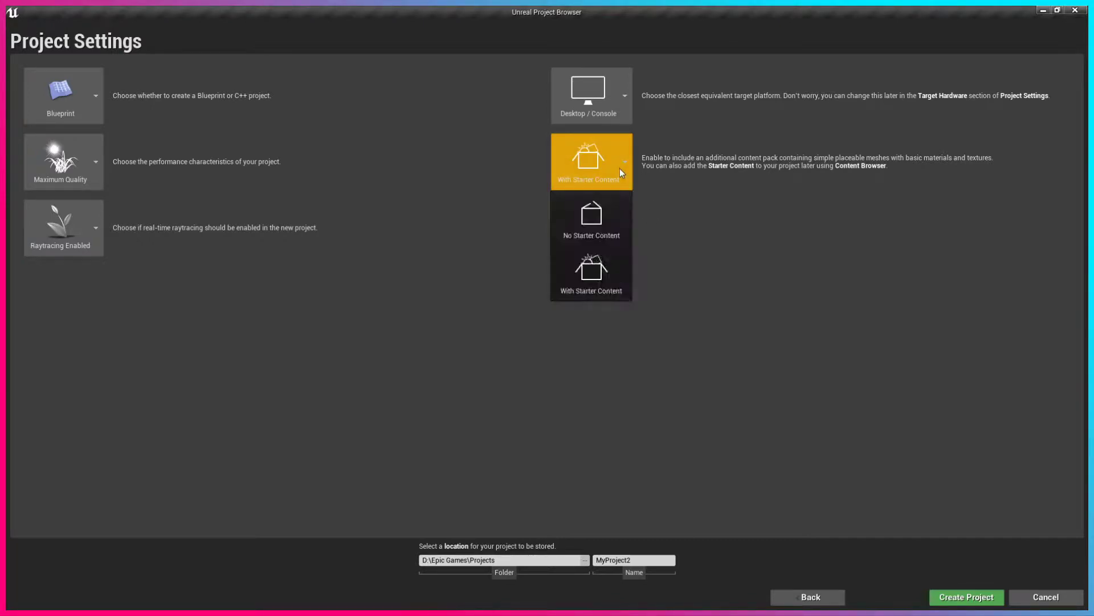
{"action": "left_click", "coordinate": [646, 177]}
{"action": "left_click", "coordinate": [611, 178]}
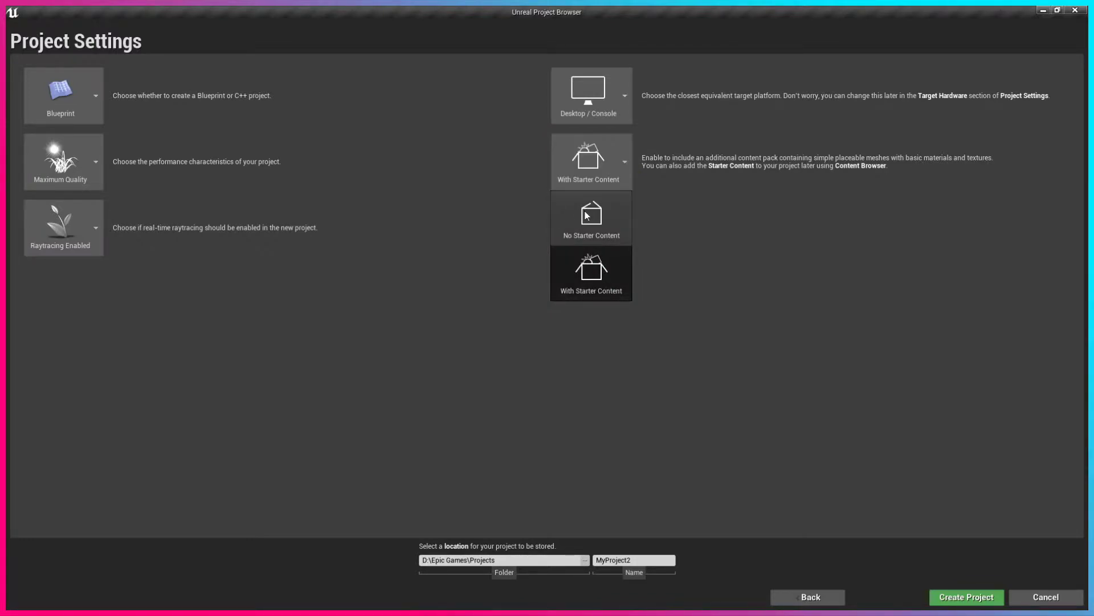
{"action": "left_click", "coordinate": [610, 274]}
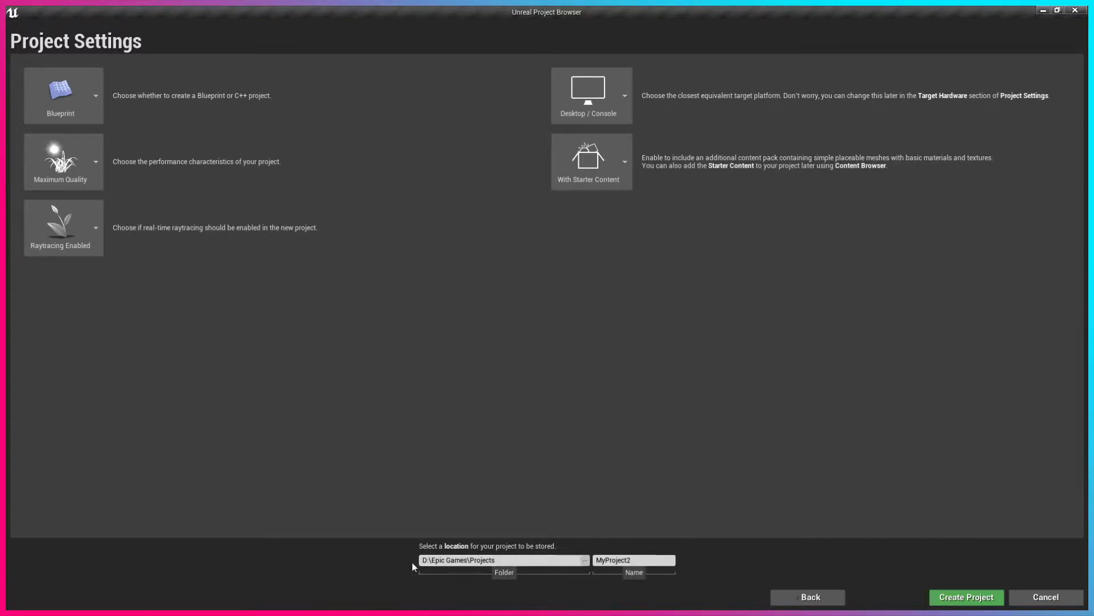
Step: Name the project Intro and create it in the D:\Epic Games\Projects folder
{"action": "double_click", "coordinate": [621, 560]}
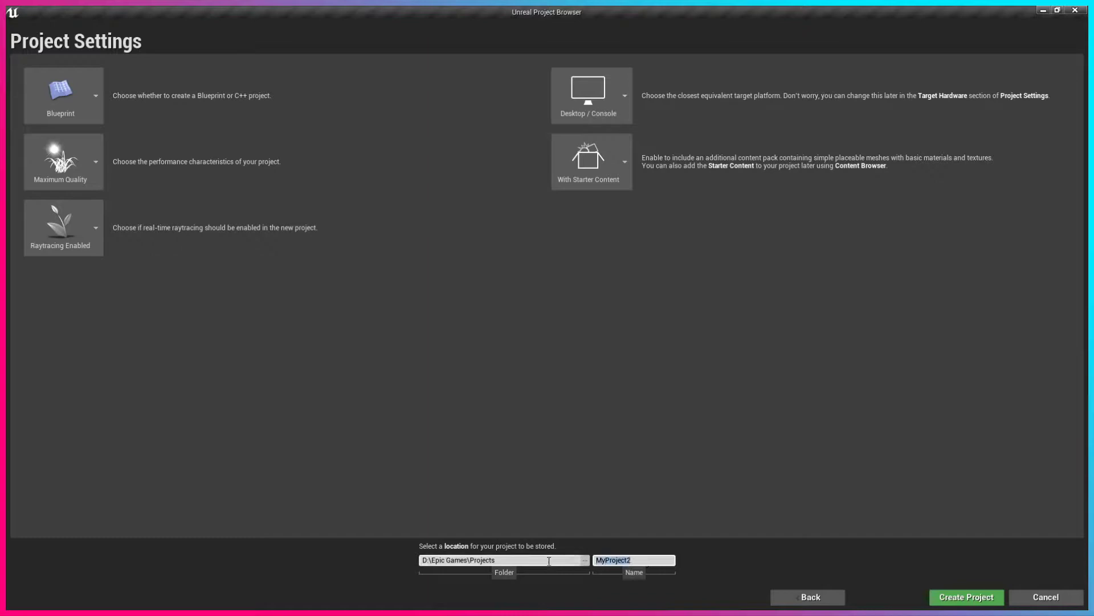
{"action": "type", "text": "Intro"}
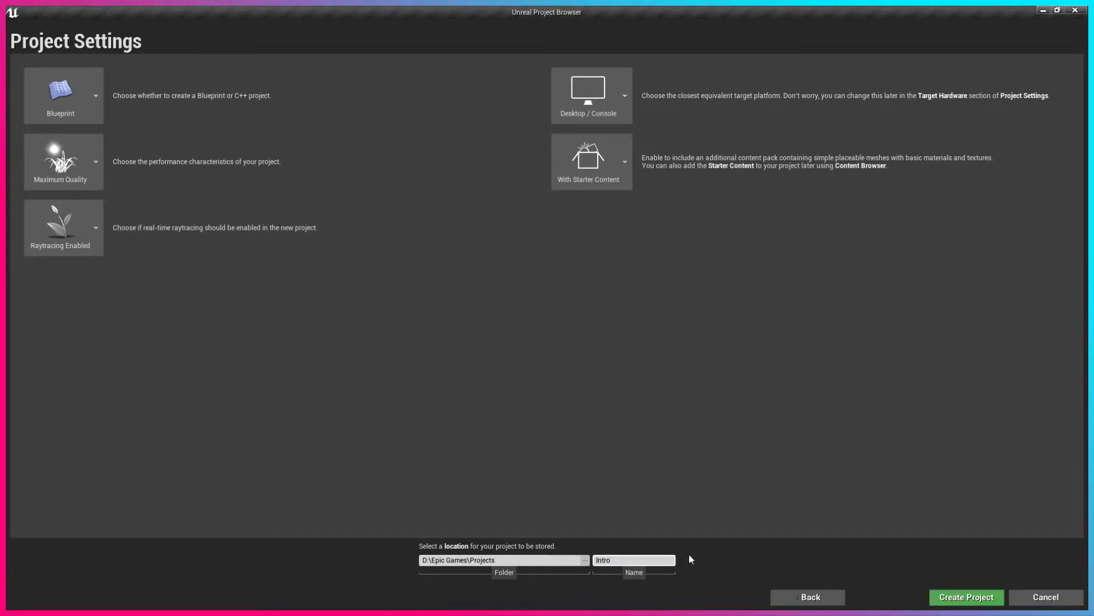
{"action": "left_click", "coordinate": [943, 595]}
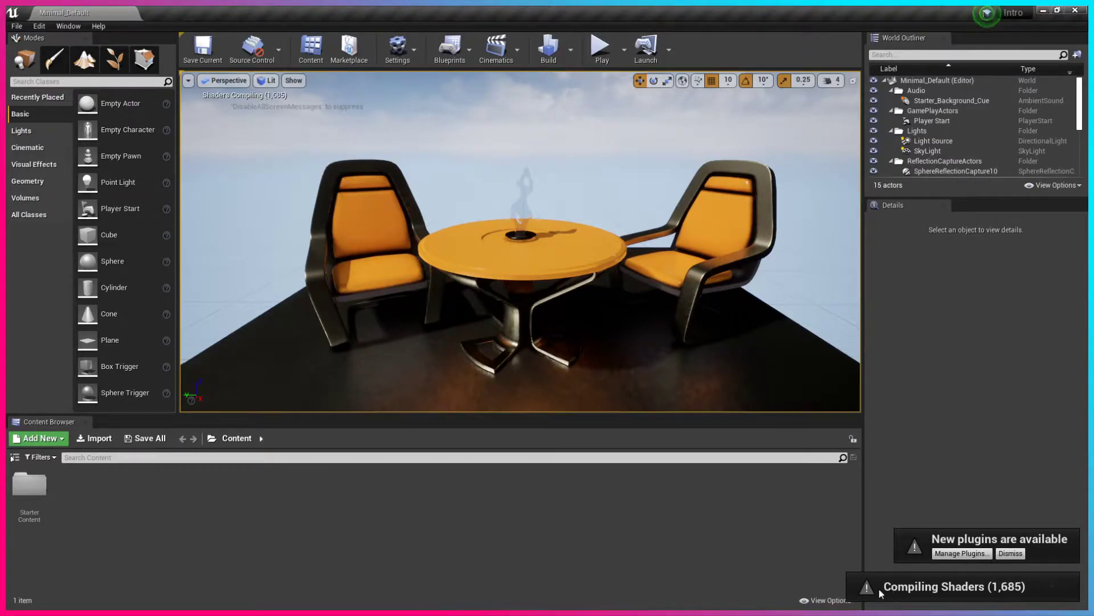
Step: Look through the installed plugins offered by the new-plugins notification and close the plugin manager
{"action": "scroll", "coordinate": [573, 369], "scroll_direction": "down", "scroll_amount": 3}
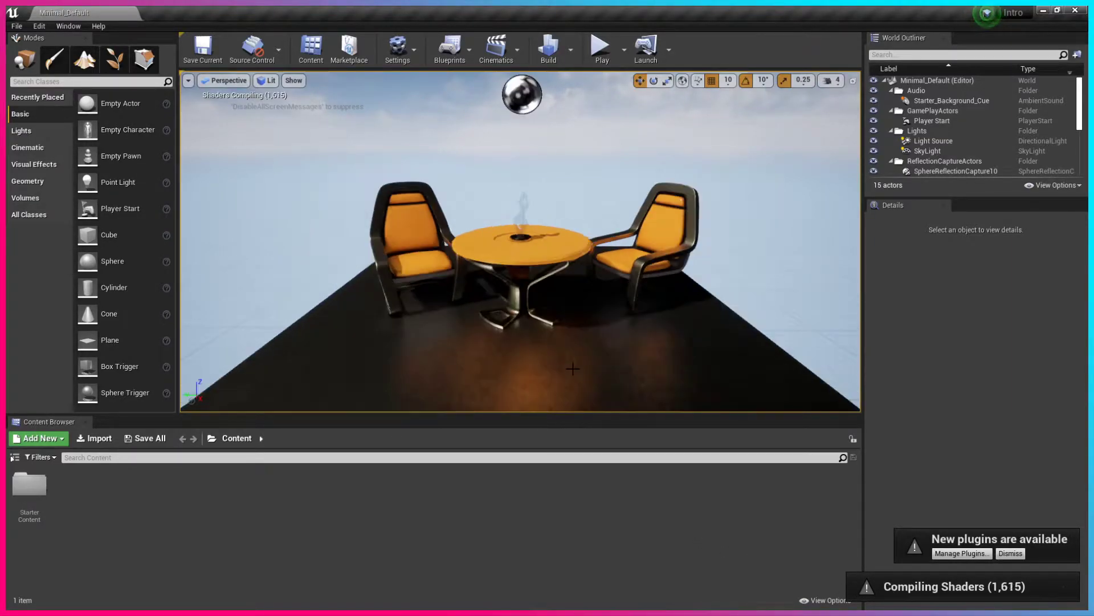
{"action": "scroll", "coordinate": [573, 369], "scroll_direction": "up", "scroll_amount": 3}
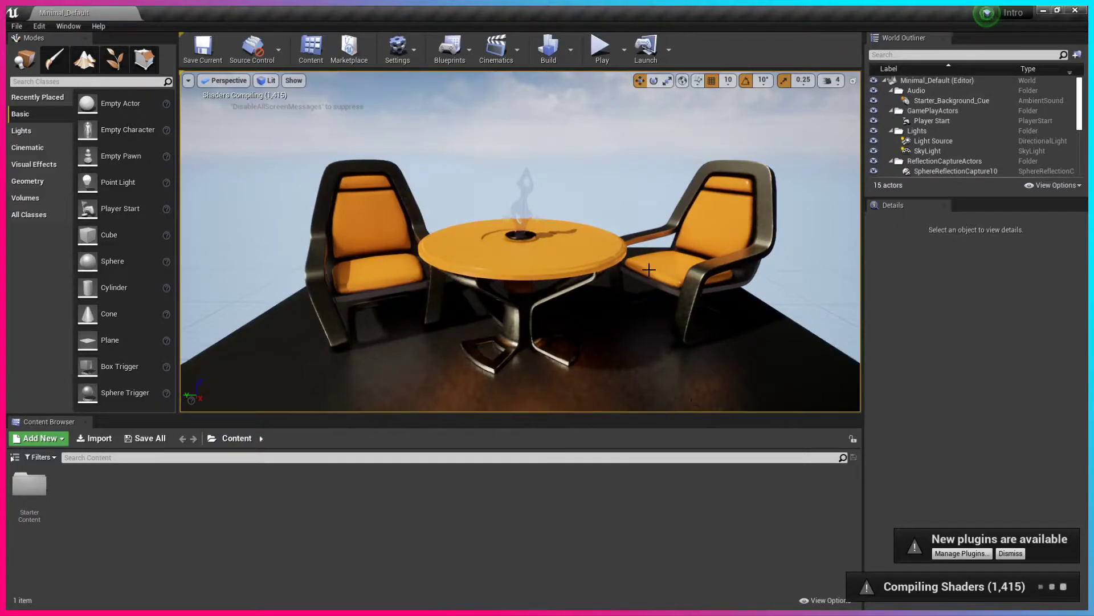
{"action": "left_click", "coordinate": [963, 554]}
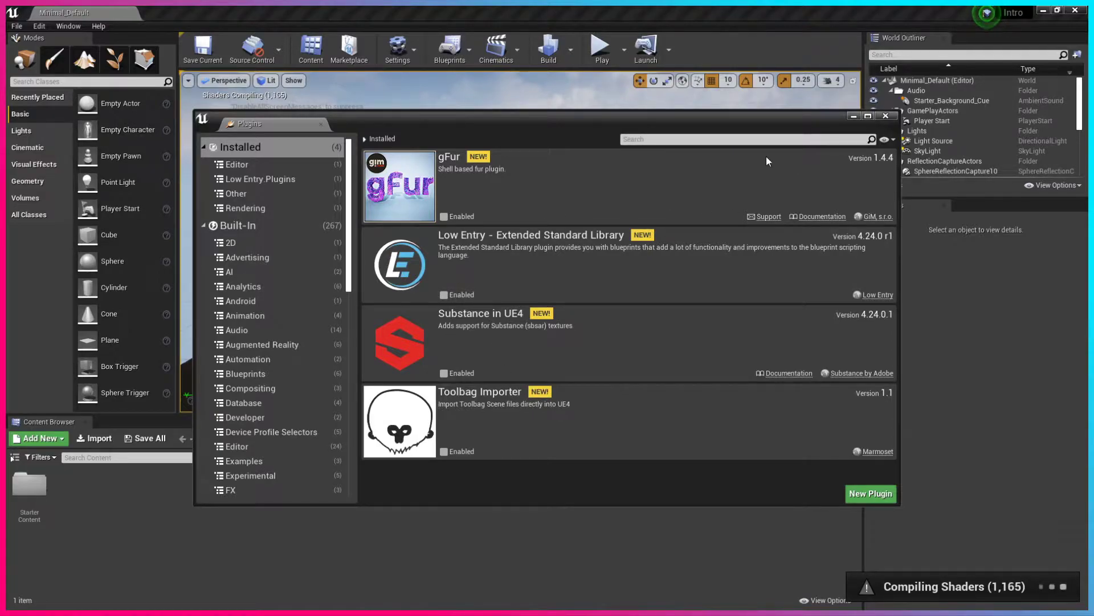
{"action": "left_click", "coordinate": [888, 117]}
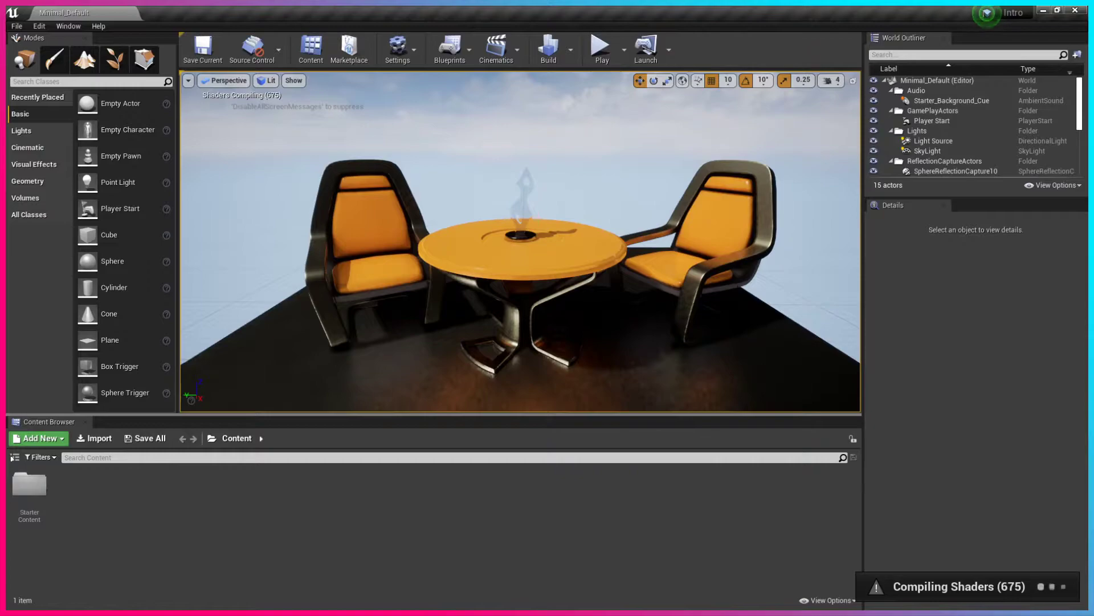
Step: Zoom in and out and turn the camera to inspect the table and chairs in the perspective viewport
{"action": "right_click_drag", "start_coordinate": [520, 242], "coordinate": [480, 273]}
{"action": "scroll", "coordinate": [610, 333], "scroll_direction": "down", "scroll_amount": 8}
{"action": "scroll", "coordinate": [610, 333], "scroll_direction": "up", "scroll_amount": 7}
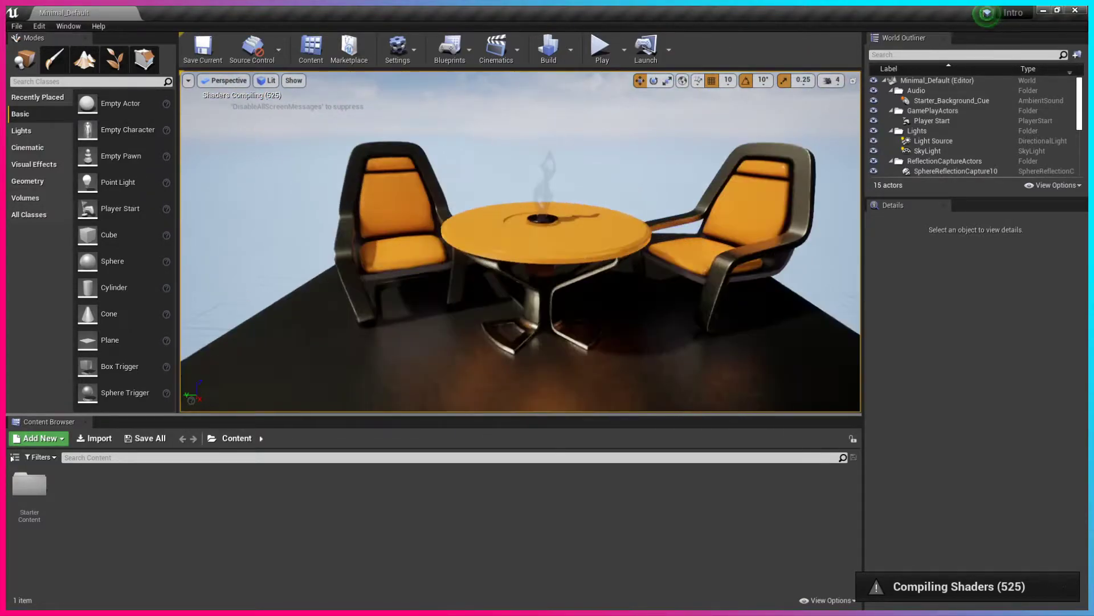
{"action": "scroll", "coordinate": [611, 333], "scroll_direction": "down", "scroll_amount": 4}
{"action": "scroll", "coordinate": [611, 332], "scroll_direction": "up", "scroll_amount": 6}
{"action": "right_click_drag", "start_coordinate": [611, 333], "coordinate": [618, 265]}
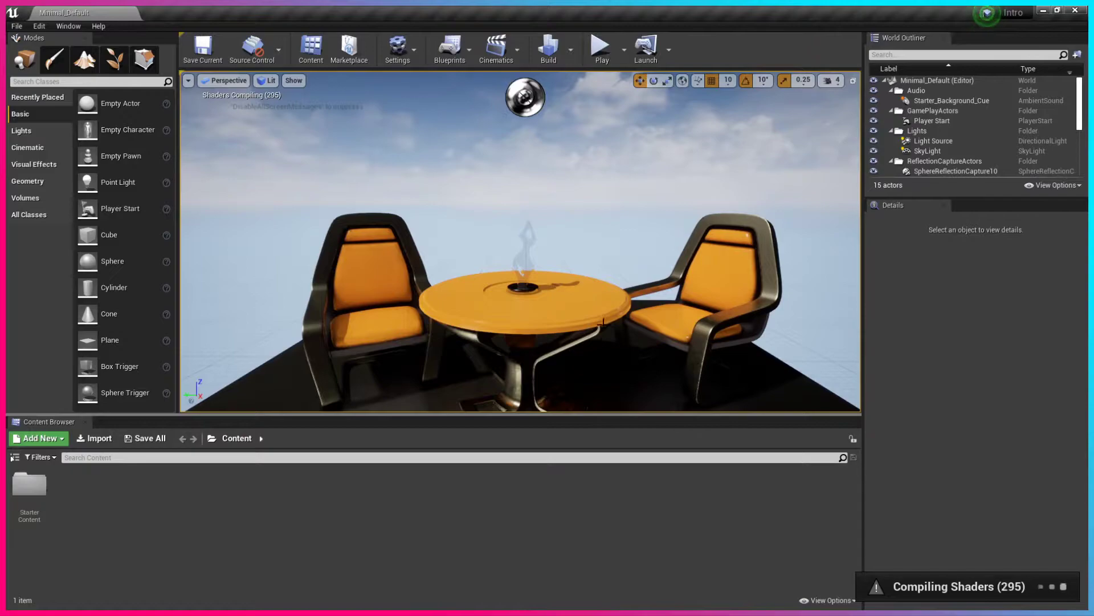
{"action": "right_click_drag", "start_coordinate": [602, 324], "coordinate": [602, 365]}
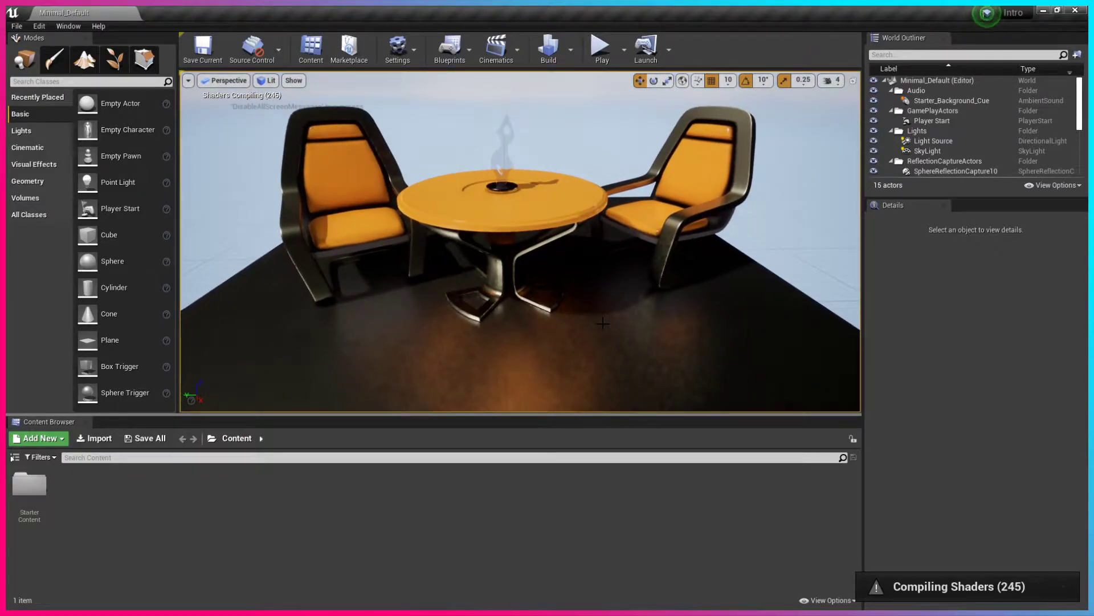
{"action": "right_click_drag", "start_coordinate": [596, 303], "coordinate": [559, 265]}
Step: Fly the camera forward, backward and sideways around the table and chairs to explore the default level
{"action": "key", "text": "w"}
{"action": "key", "text": "w"}
{"action": "key", "text": "s"}
{"action": "key", "text": "w"}
{"action": "key", "text": "s"}
{"action": "key", "text": "w"}
{"action": "key", "text": "s"}
{"action": "key", "text": "w"}
{"action": "key", "text": "a"}
{"action": "key", "text": "d"}
{"action": "key", "text": "a"}
{"action": "key", "text": "s"}
{"action": "key", "text": "w"}
{"action": "key", "text": "s"}
{"action": "key", "text": "s"}
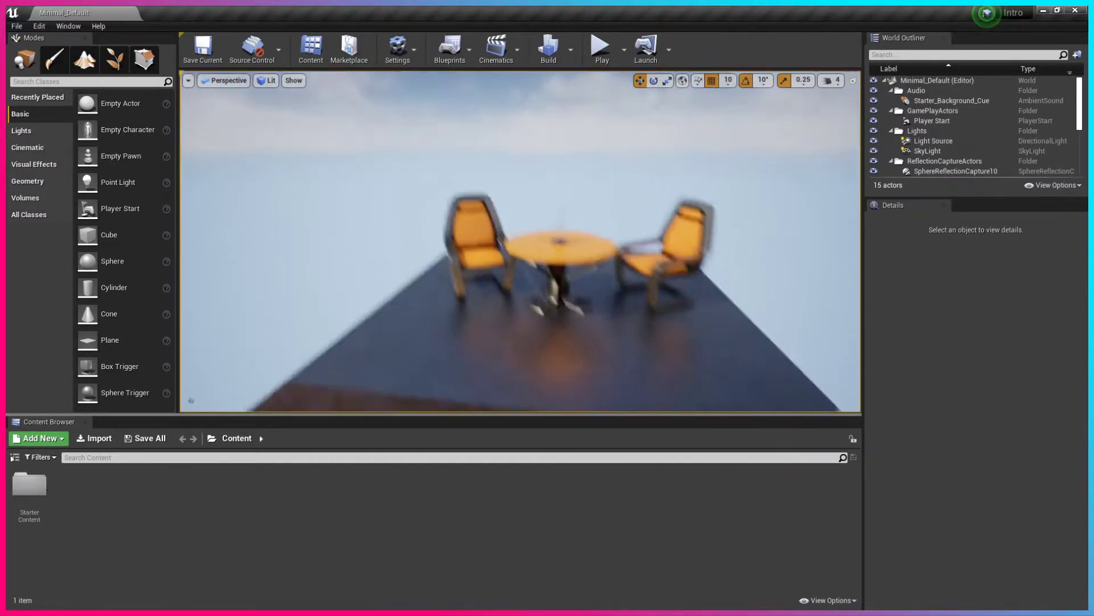
{"action": "mouse_move", "coordinate": [559, 265]}
{"action": "left_mouse_down"}
{"action": "mouse_move", "coordinate": [581, 302]}
{"action": "mouse_move", "coordinate": [556, 245]}
{"action": "mouse_move", "coordinate": [555, 188]}
{"action": "mouse_move", "coordinate": [565, 302]}
{"action": "mouse_move", "coordinate": [542, 262]}
{"action": "mouse_move", "coordinate": [550, 205]}
{"action": "mouse_move", "coordinate": [550, 364]}
{"action": "mouse_move", "coordinate": [550, 277]}
{"action": "left_mouse_up"}
{"action": "mouse_move", "coordinate": [550, 277]}
{"action": "right_mouse_down"}
{"action": "mouse_move", "coordinate": [564, 319]}
{"action": "mouse_move", "coordinate": [584, 294]}
{"action": "mouse_move", "coordinate": [558, 264]}
{"action": "right_mouse_up"}
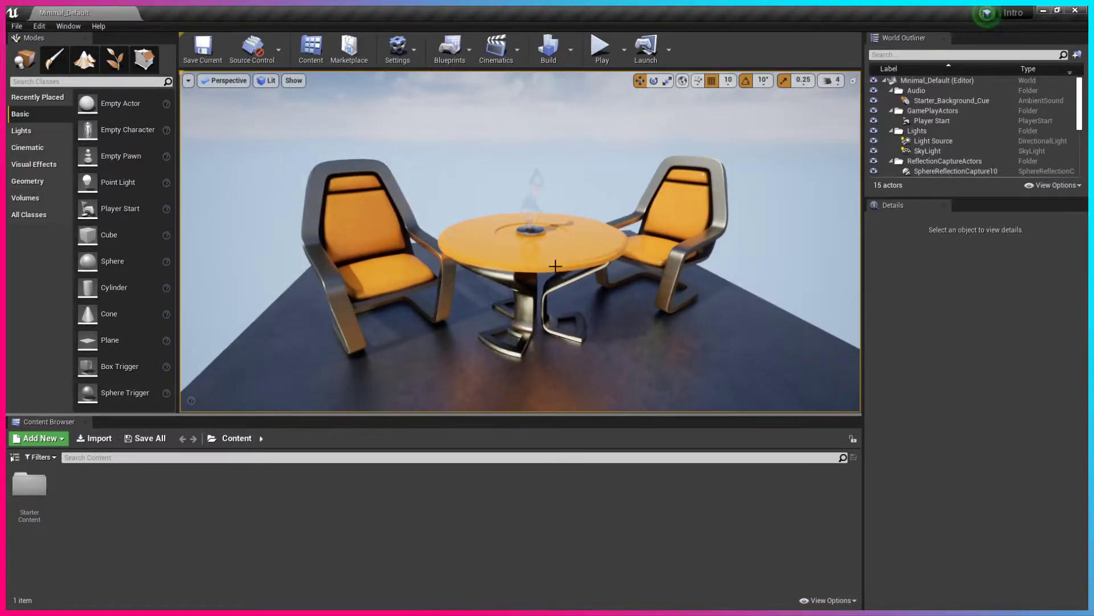
{"action": "right_click_drag", "start_coordinate": [467, 310], "coordinate": [494, 319]}
{"action": "key", "text": "s"}
{"action": "key", "text": "w"}
{"action": "key", "text": "w"}
{"action": "key", "text": "s"}
{"action": "key", "text": "w"}
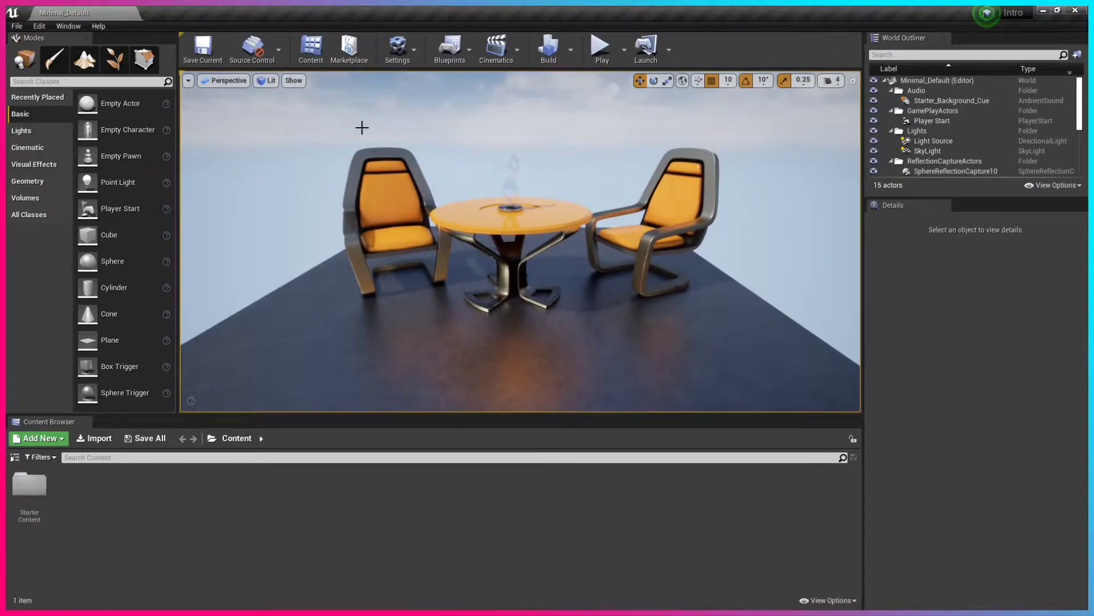
Step: Preview the viewport's Top, Bottom, Right and Perspective views, finishing on the Top view
{"action": "left_click", "coordinate": [227, 80]}
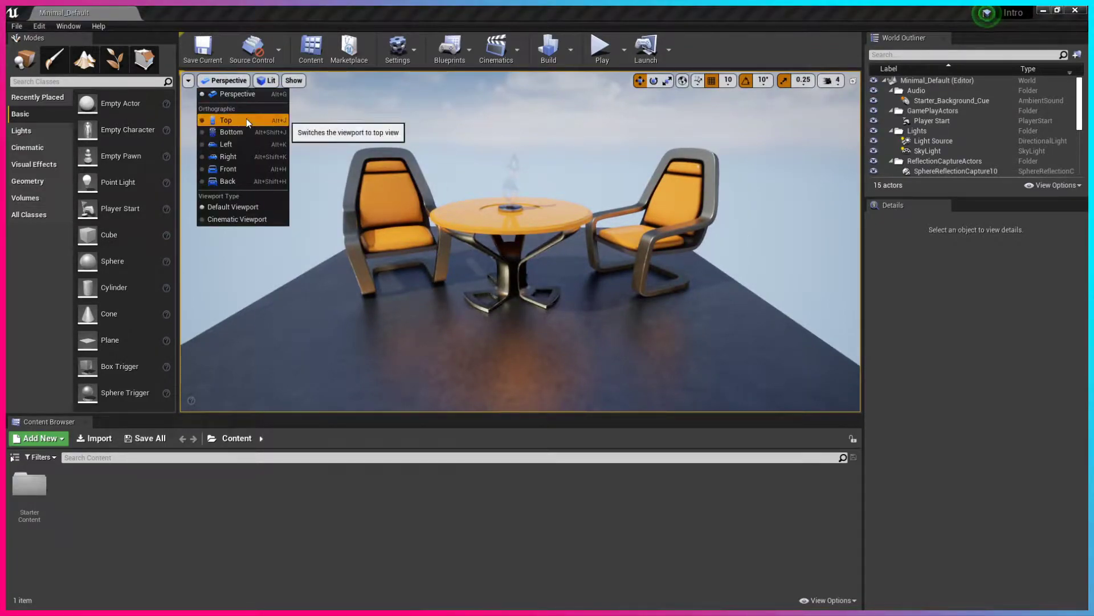
{"action": "left_click", "coordinate": [246, 119]}
{"action": "left_click", "coordinate": [221, 81]}
{"action": "left_click", "coordinate": [231, 132]}
{"action": "left_click", "coordinate": [227, 84]}
{"action": "left_click", "coordinate": [251, 155]}
{"action": "left_click", "coordinate": [219, 81]}
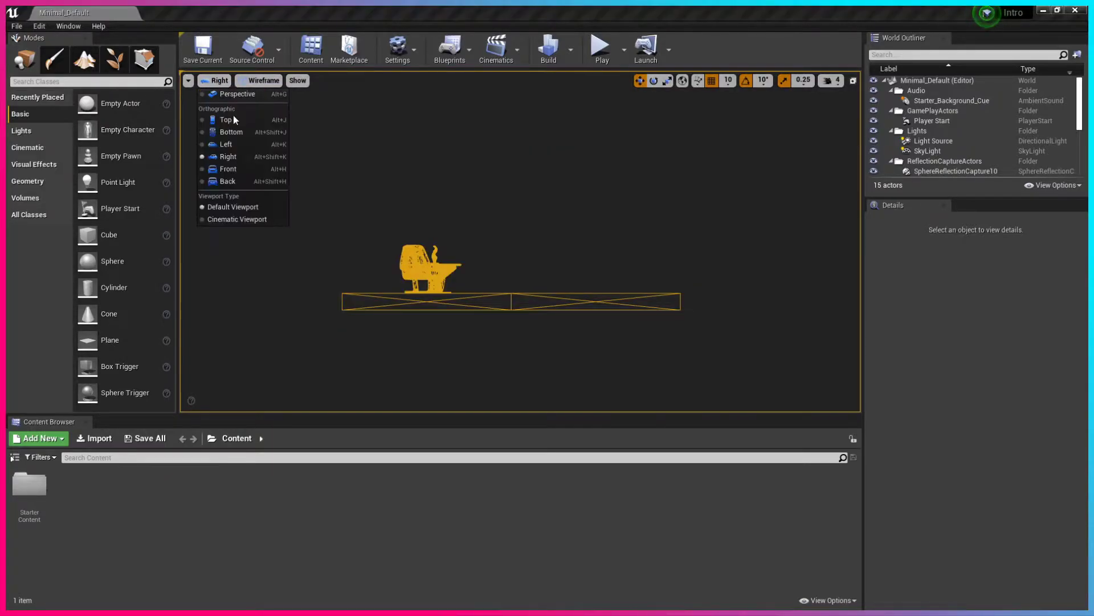
{"action": "left_click", "coordinate": [234, 94]}
{"action": "left_click", "coordinate": [221, 80]}
{"action": "left_click", "coordinate": [244, 119]}
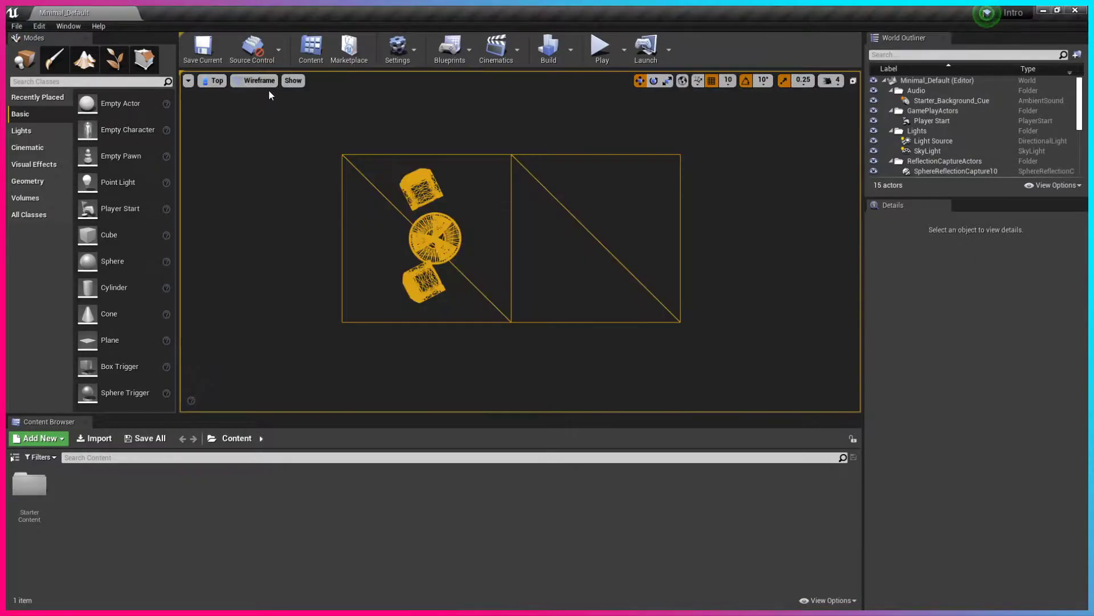
Step: Preview the top view in Lit and Unlit modes and return the viewport to Perspective
{"action": "left_click", "coordinate": [268, 81]}
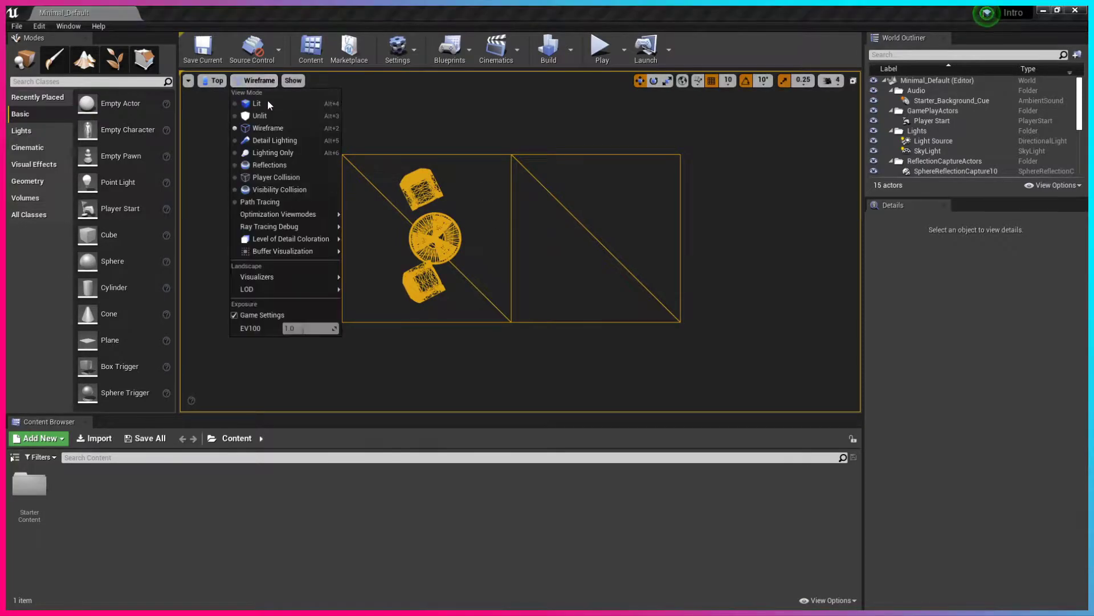
{"action": "left_click", "coordinate": [268, 101]}
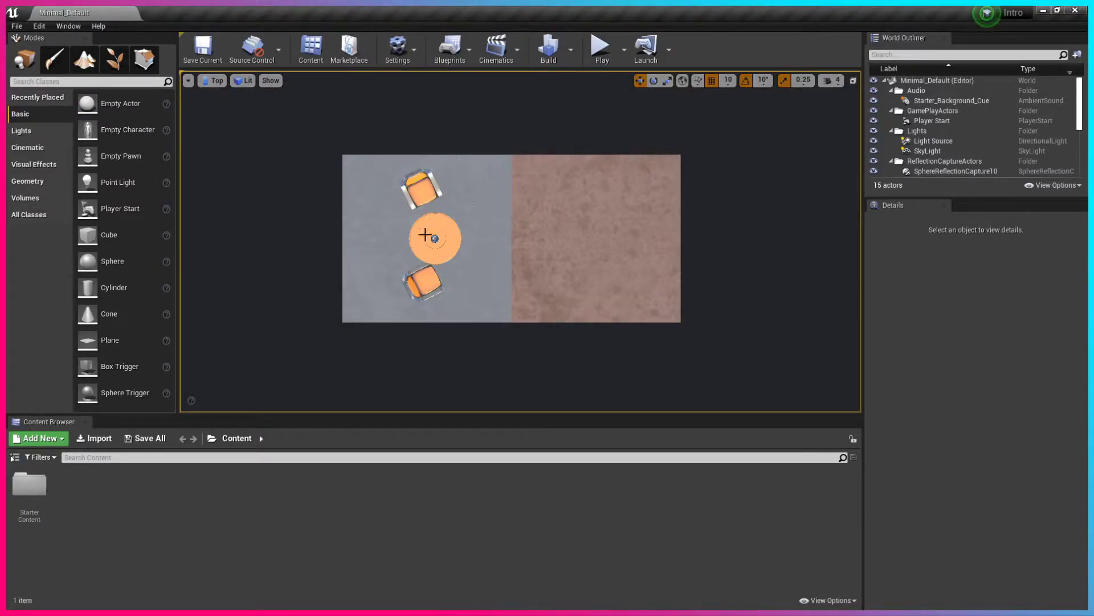
{"action": "left_click", "coordinate": [248, 80]}
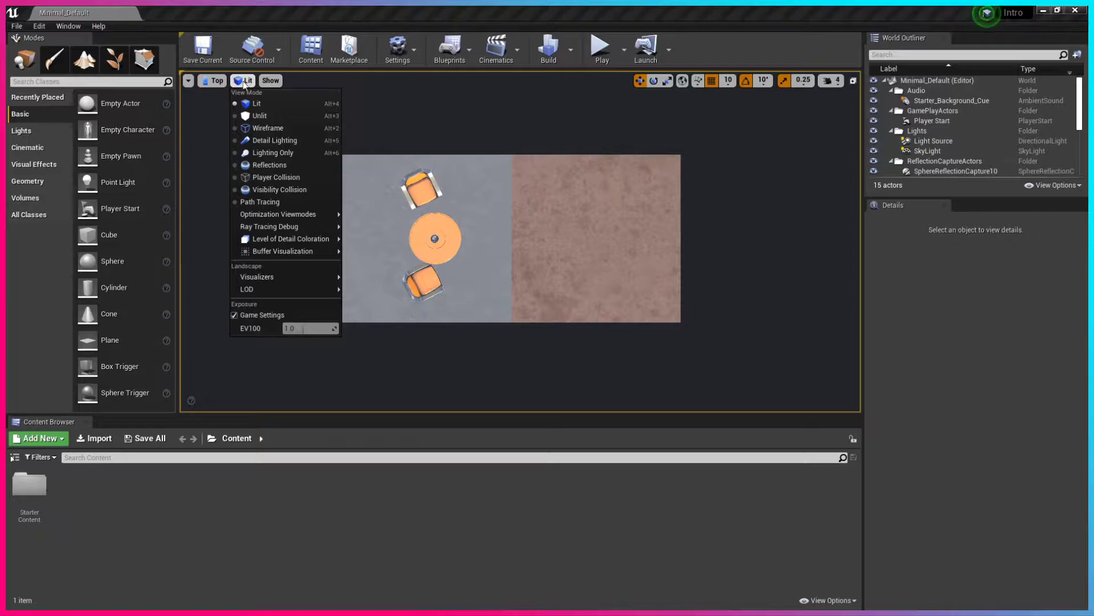
{"action": "left_click", "coordinate": [270, 117]}
{"action": "left_click", "coordinate": [211, 81]}
{"action": "left_click", "coordinate": [230, 95]}
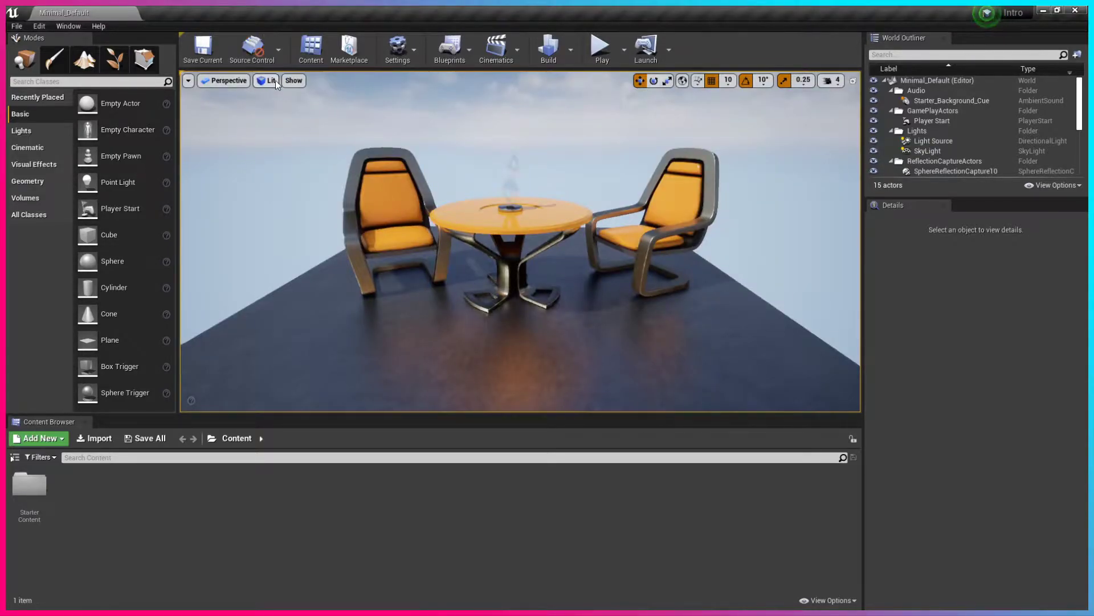
Step: Switch the perspective viewport to Unlit mode and examine the table and chairs without lighting
{"action": "mouse_move", "coordinate": [281, 105]}
{"action": "right_mouse_down"}
{"action": "mouse_move", "coordinate": [267, 160]}
{"action": "mouse_move", "coordinate": [272, 103]}
{"action": "mouse_move", "coordinate": [280, 123]}
{"action": "mouse_move", "coordinate": [263, 116]}
{"action": "right_mouse_up"}
{"action": "right_click_drag", "start_coordinate": [505, 224], "coordinate": [516, 218]}
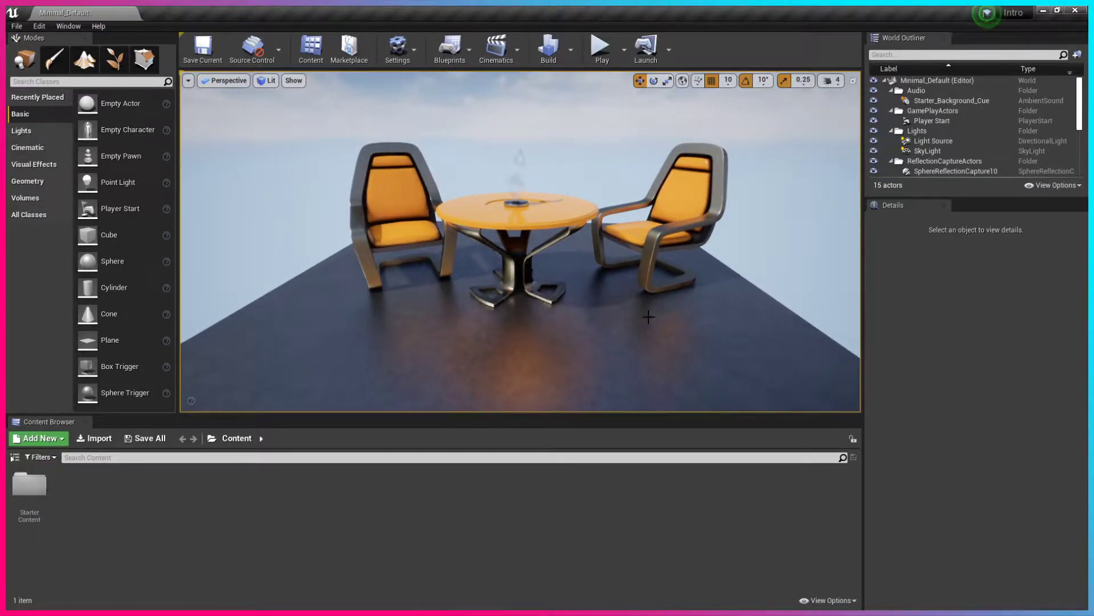
{"action": "left_click", "coordinate": [268, 85]}
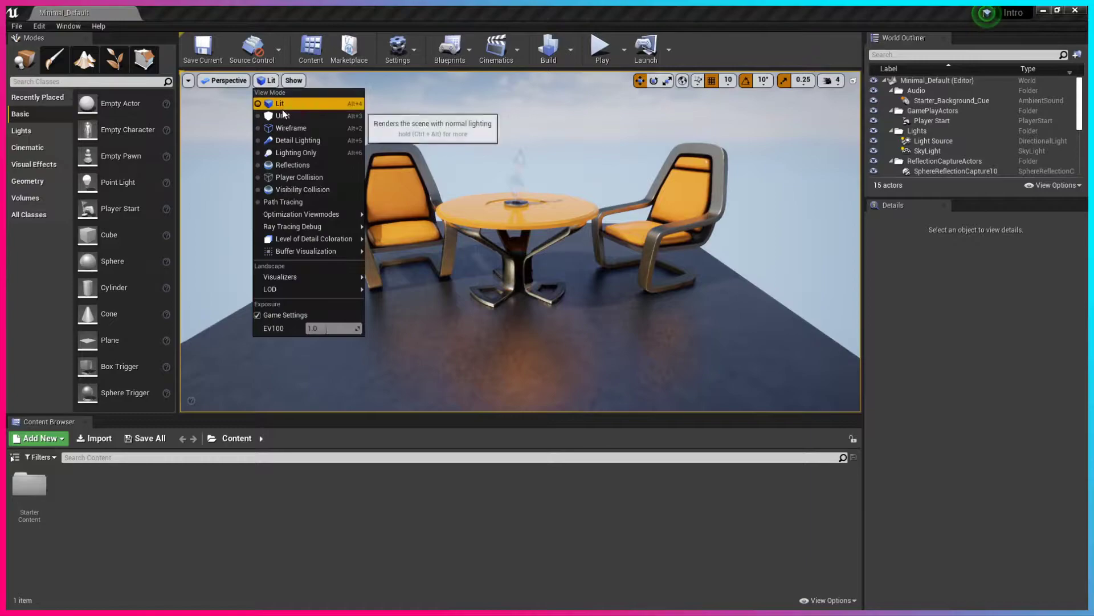
{"action": "left_click", "coordinate": [281, 113]}
{"action": "right_click_drag", "start_coordinate": [515, 239], "coordinate": [467, 227]}
{"action": "scroll", "coordinate": [469, 226], "scroll_direction": "up", "scroll_amount": 4}
{"action": "right_click_drag", "start_coordinate": [517, 266], "coordinate": [517, 299]}
{"action": "scroll", "coordinate": [496, 239], "scroll_direction": "down", "scroll_amount": 4}
{"action": "right_click_drag", "start_coordinate": [489, 232], "coordinate": [488, 194]}
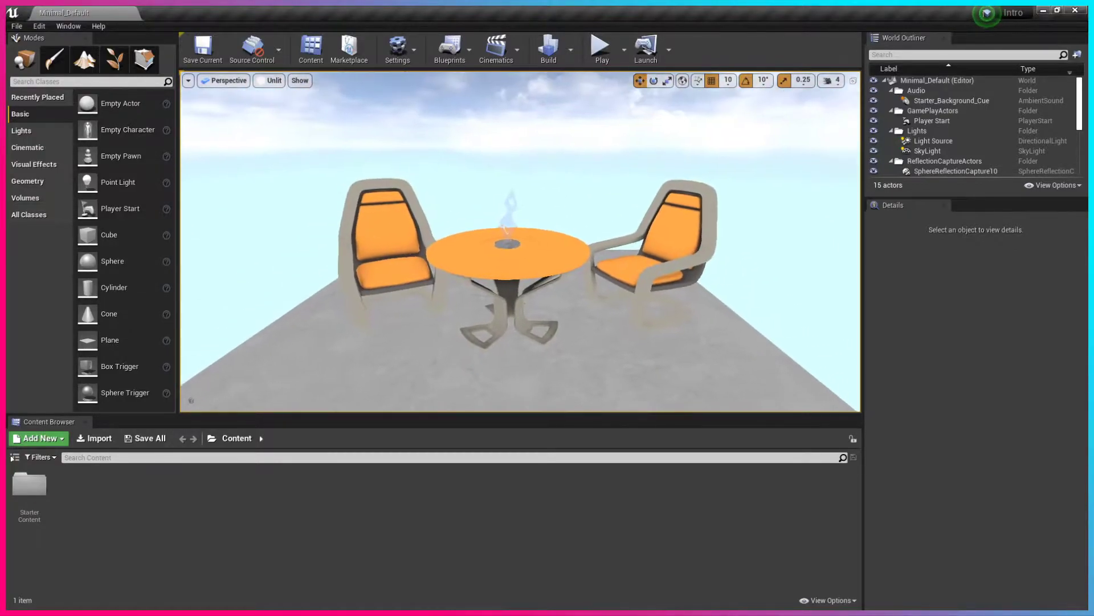
Step: Preview the perspective scene in Wireframe and Detail Lighting modes
{"action": "left_click", "coordinate": [276, 81]}
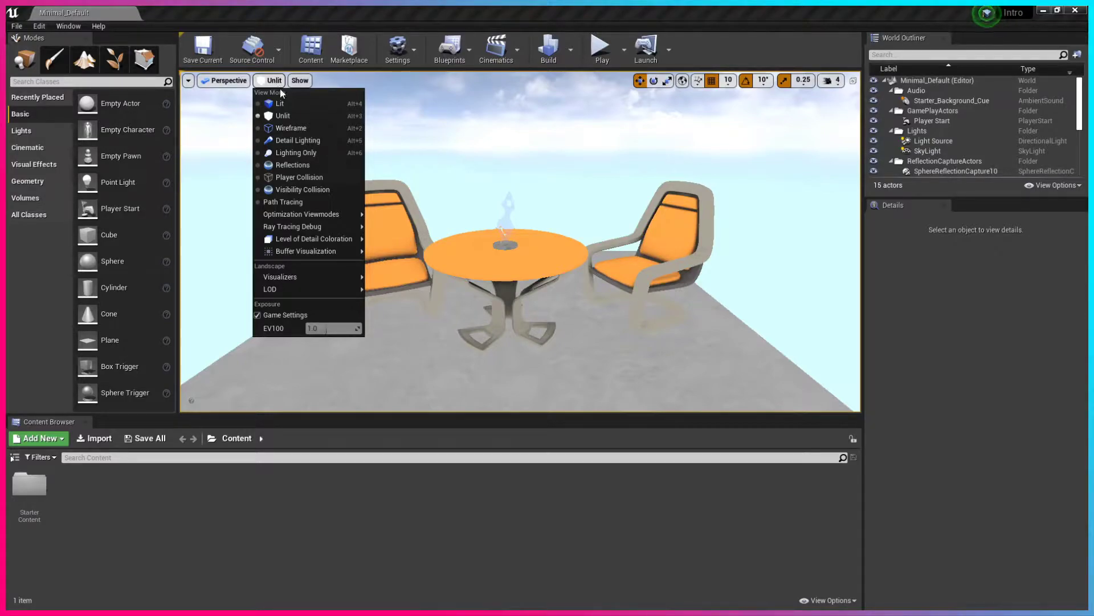
{"action": "left_click", "coordinate": [292, 128]}
{"action": "left_click", "coordinate": [274, 83]}
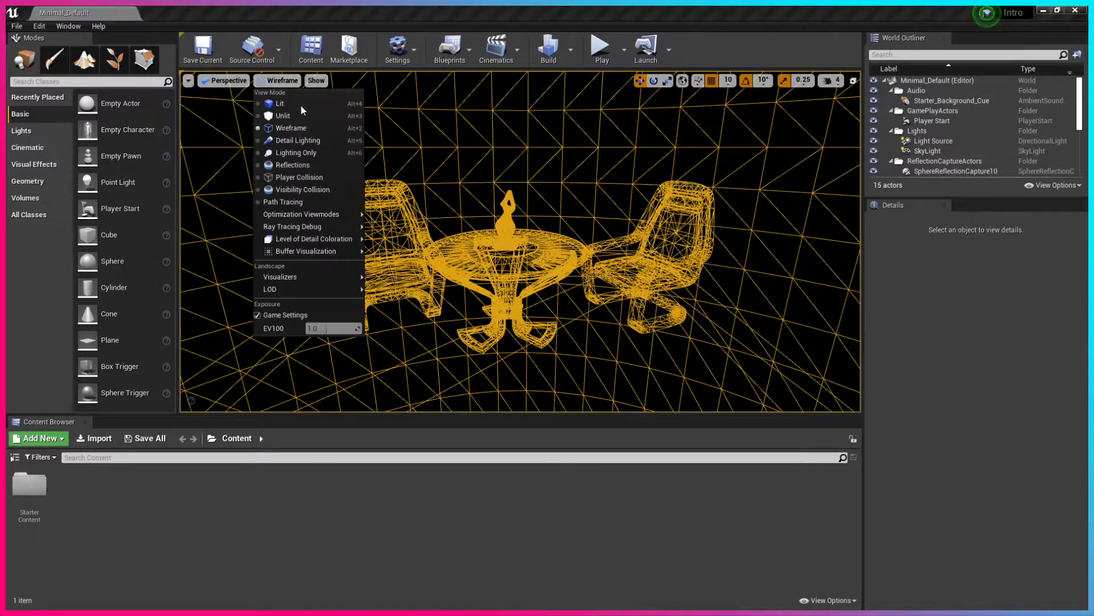
{"action": "left_click", "coordinate": [302, 138]}
{"action": "left_click_drag", "start_coordinate": [463, 281], "coordinate": [468, 265]}
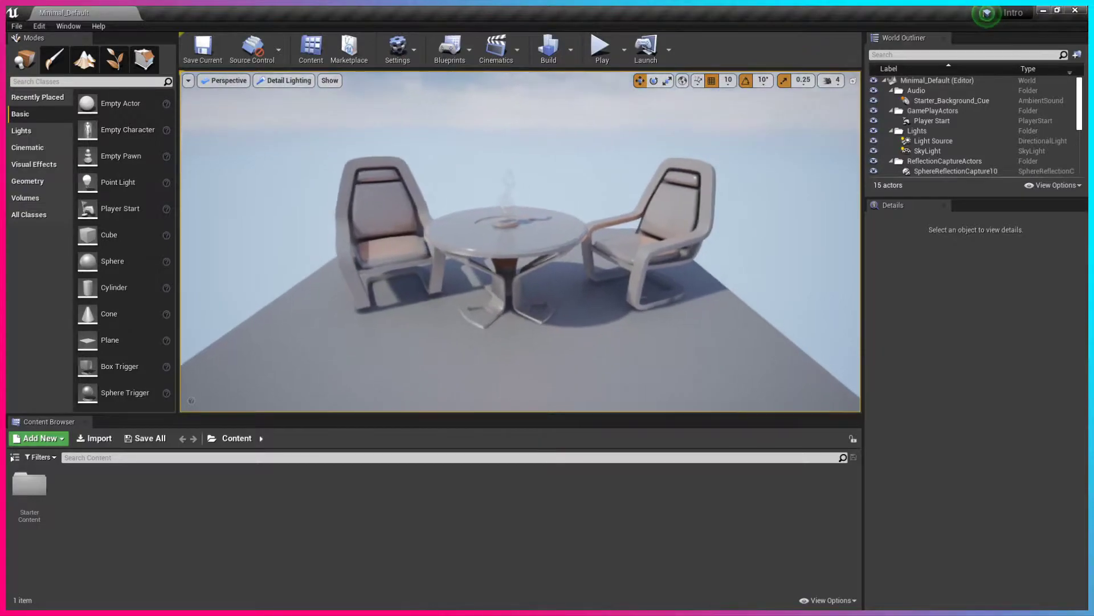
{"action": "scroll", "coordinate": [463, 282], "scroll_direction": "up", "scroll_amount": 3}
{"action": "scroll", "coordinate": [463, 280], "scroll_direction": "down", "scroll_amount": 4}
Step: Switch the viewport to Lighting Only mode and view the scene without textures
{"action": "left_click", "coordinate": [286, 89]}
{"action": "left_click", "coordinate": [286, 86]}
{"action": "left_click", "coordinate": [286, 84]}
{"action": "left_click", "coordinate": [286, 85]}
{"action": "left_click", "coordinate": [324, 152]}
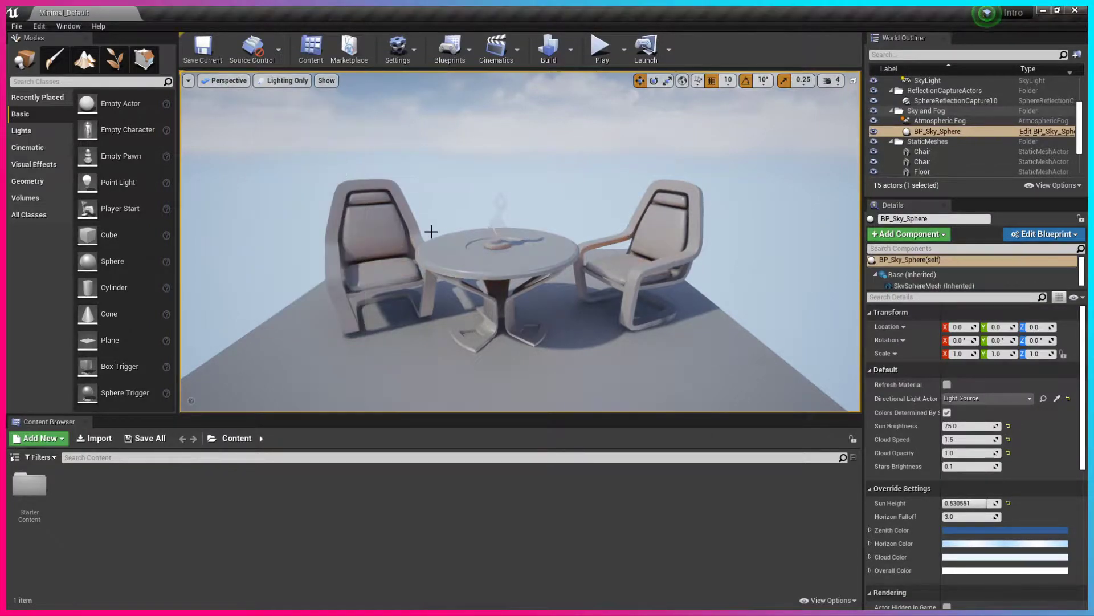
{"action": "scroll", "coordinate": [429, 232], "scroll_direction": "up", "scroll_amount": 2}
Step: Return the viewport to Detail Lighting and examine the surface shading of the furniture up close
{"action": "left_click", "coordinate": [296, 81]}
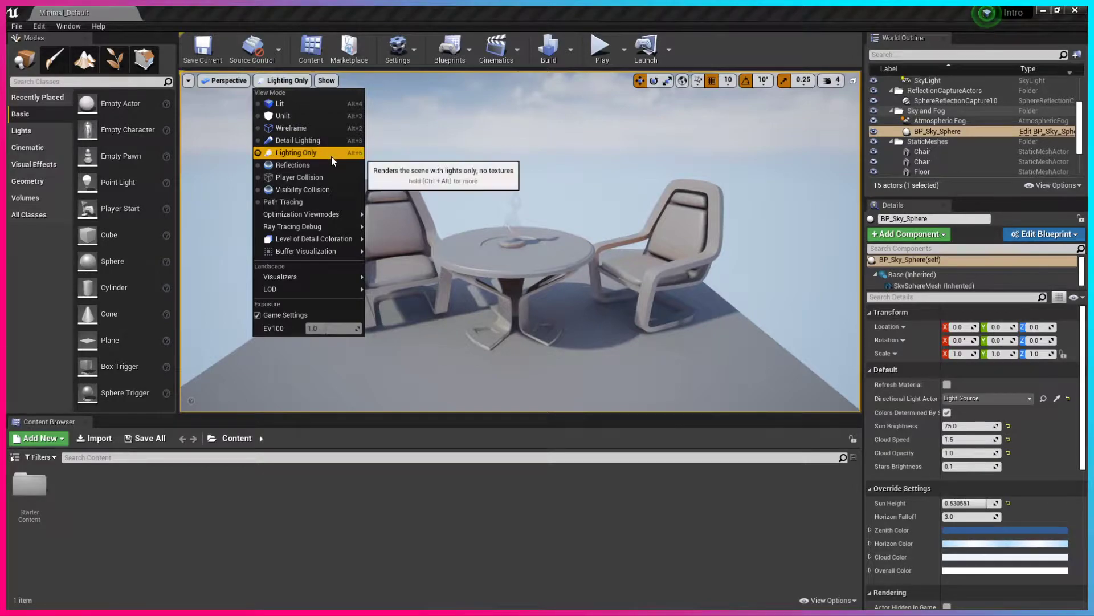
{"action": "left_click", "coordinate": [330, 143]}
{"action": "scroll", "coordinate": [490, 263], "scroll_direction": "up", "scroll_amount": 2}
{"action": "scroll", "coordinate": [490, 262], "scroll_direction": "up", "scroll_amount": 2}
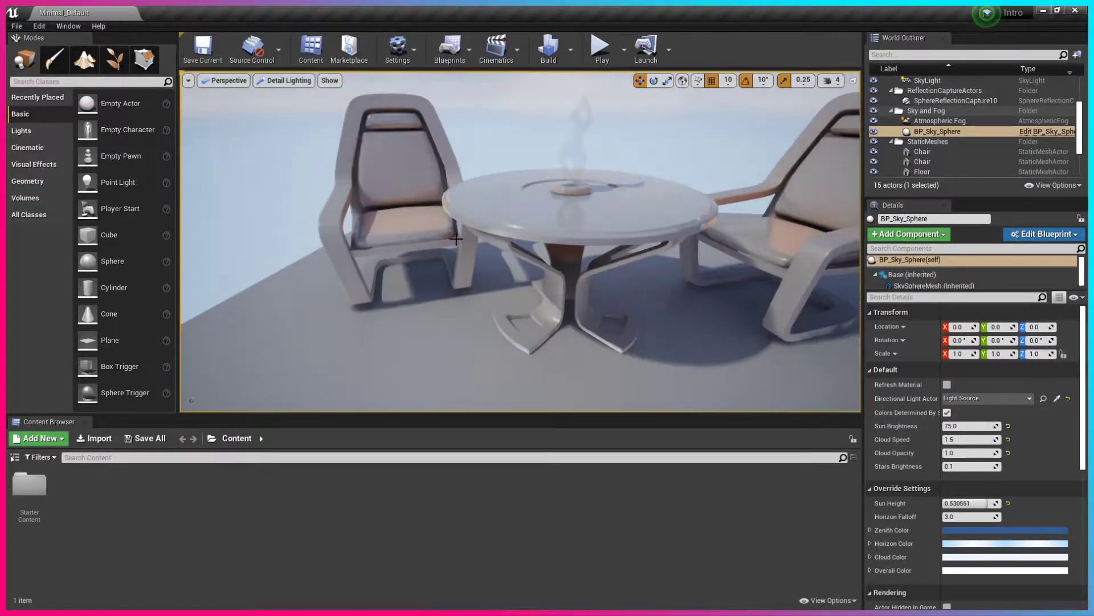
{"action": "scroll", "coordinate": [421, 226], "scroll_direction": "up", "scroll_amount": 4}
{"action": "right_click_drag", "start_coordinate": [423, 226], "coordinate": [513, 240]}
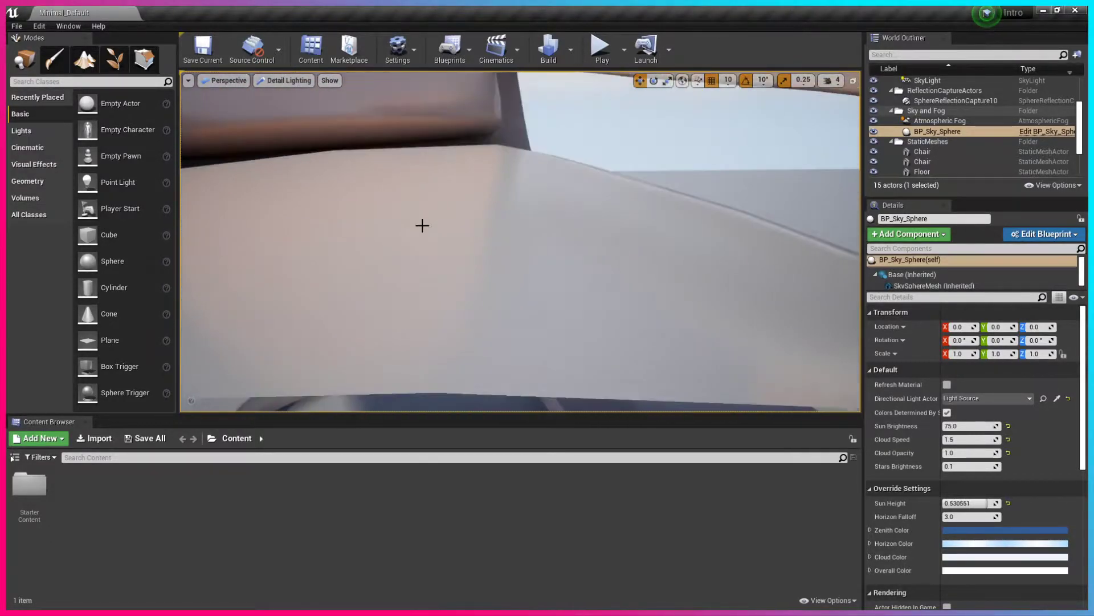
{"action": "scroll", "coordinate": [423, 226], "scroll_direction": "down", "scroll_amount": 5}
{"action": "right_click_drag", "start_coordinate": [422, 226], "coordinate": [513, 188]}
{"action": "right_click_drag", "start_coordinate": [508, 257], "coordinate": [451, 192]}
Step: Compare the scene in Lighting Only mode and switch the viewport to Reflections mode to inspect it
{"action": "left_click", "coordinate": [284, 81]}
{"action": "left_click", "coordinate": [295, 152]}
{"action": "left_click", "coordinate": [287, 85]}
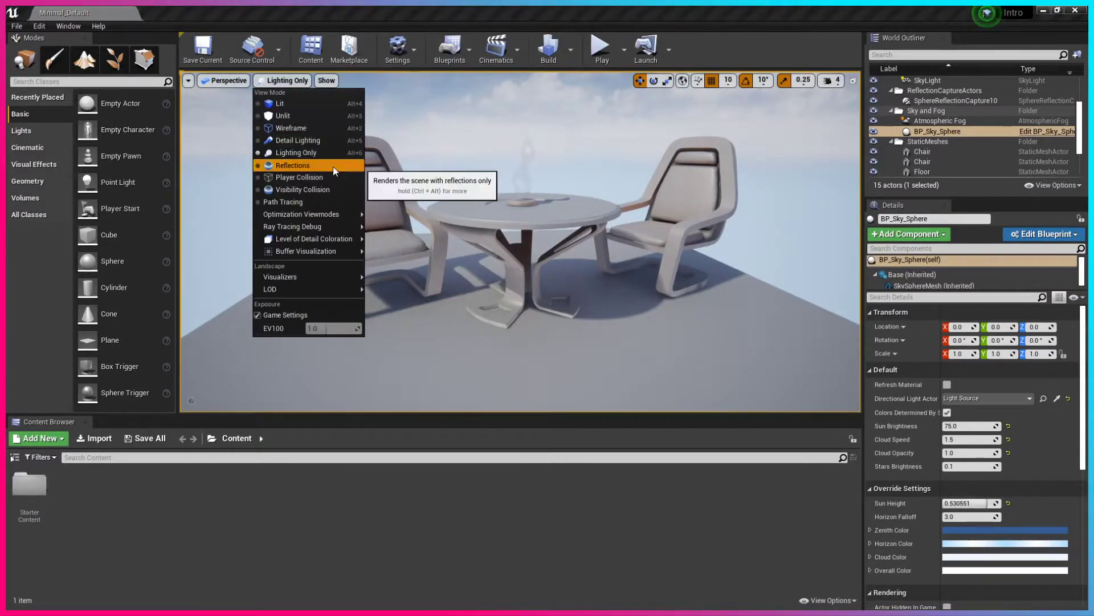
{"action": "left_click", "coordinate": [333, 167]}
{"action": "right_click_drag", "start_coordinate": [333, 166], "coordinate": [313, 204]}
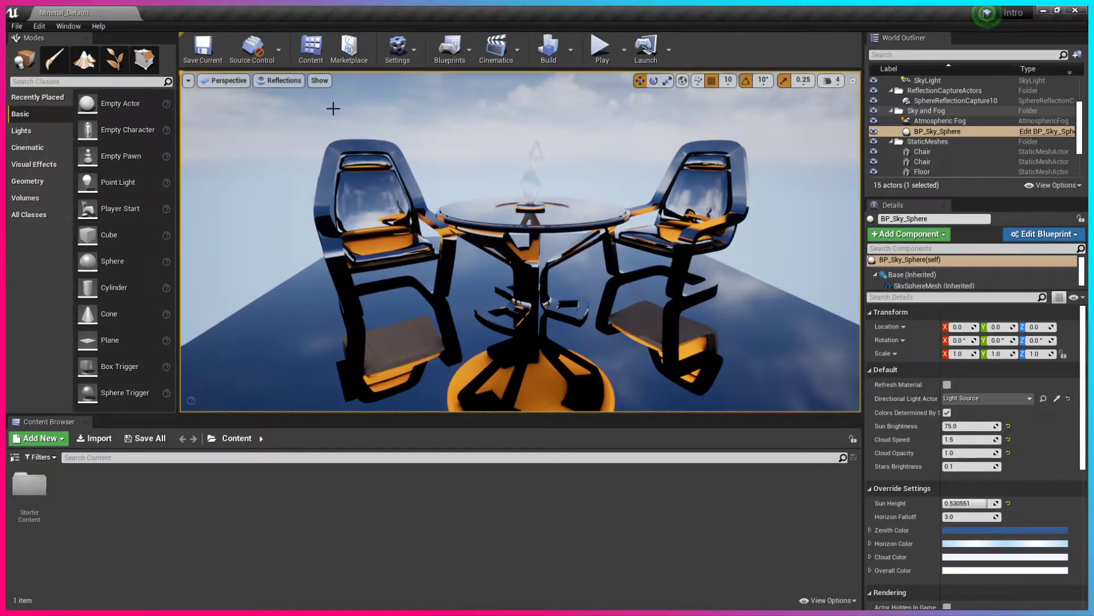
Step: Switch the viewport to Player Collision mode and examine the simplified collision shapes of the chairs, table and statue
{"action": "left_click", "coordinate": [286, 80]}
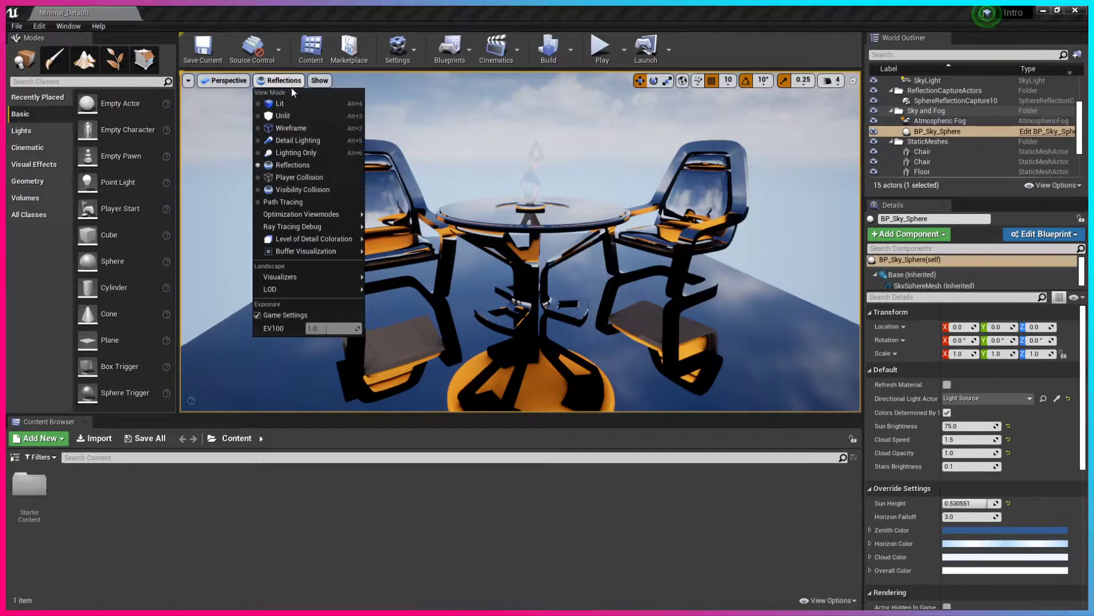
{"action": "left_click", "coordinate": [328, 183]}
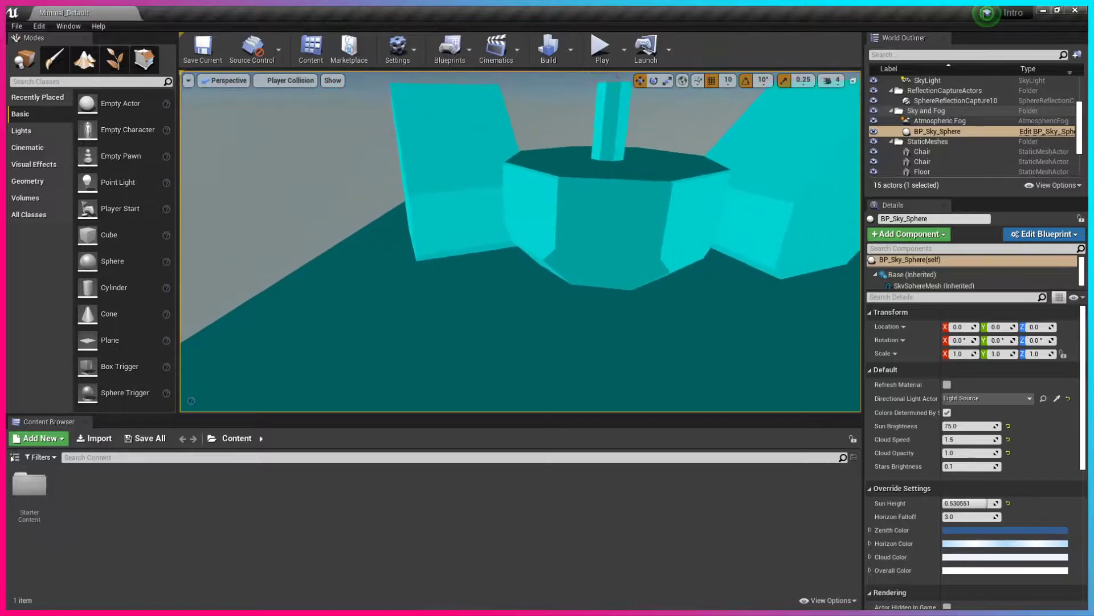
{"action": "right_click_drag", "start_coordinate": [519, 241], "coordinate": [440, 247]}
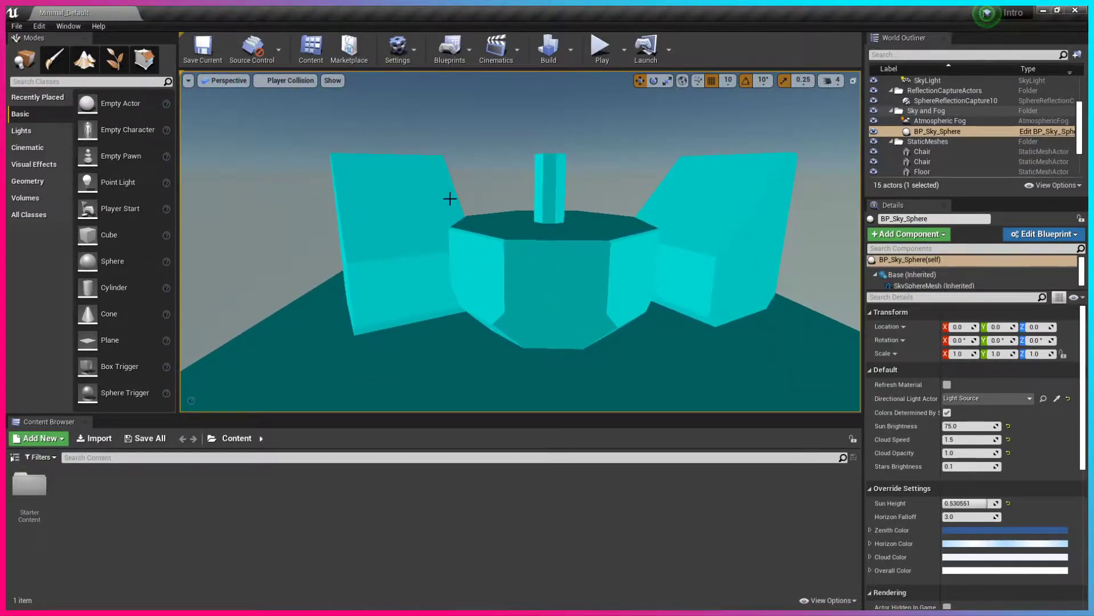
{"action": "right_click_drag", "start_coordinate": [559, 205], "coordinate": [559, 319]}
{"action": "scroll", "coordinate": [559, 199], "scroll_direction": "down", "scroll_amount": 6}
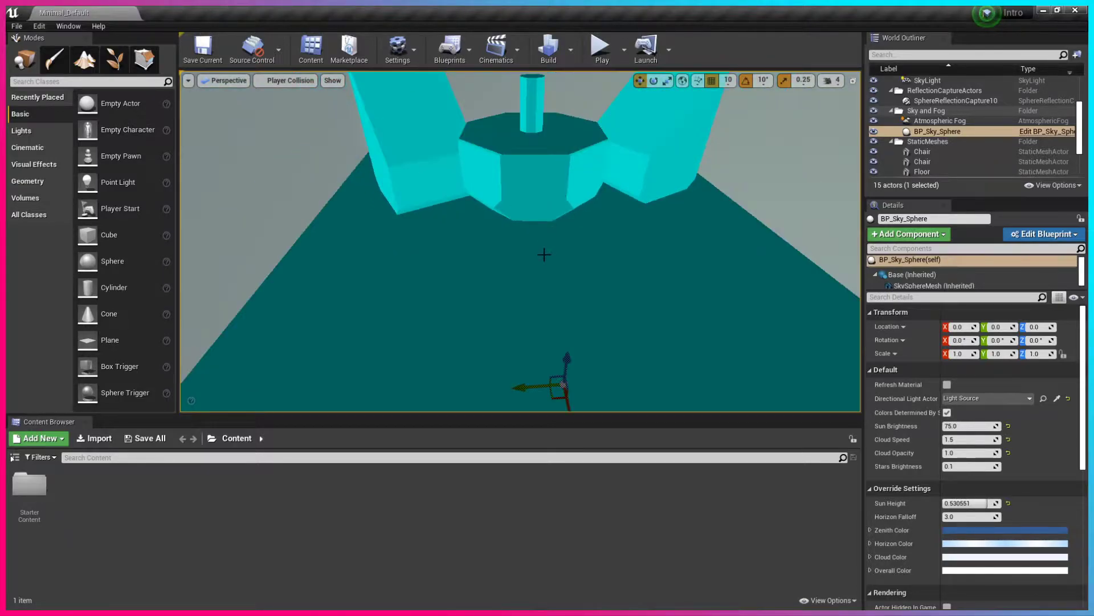
{"action": "right_click_drag", "start_coordinate": [544, 261], "coordinate": [545, 211]}
{"action": "scroll", "coordinate": [544, 261], "scroll_direction": "up", "scroll_amount": 3}
{"action": "scroll", "coordinate": [550, 281], "scroll_direction": "up", "scroll_amount": 3}
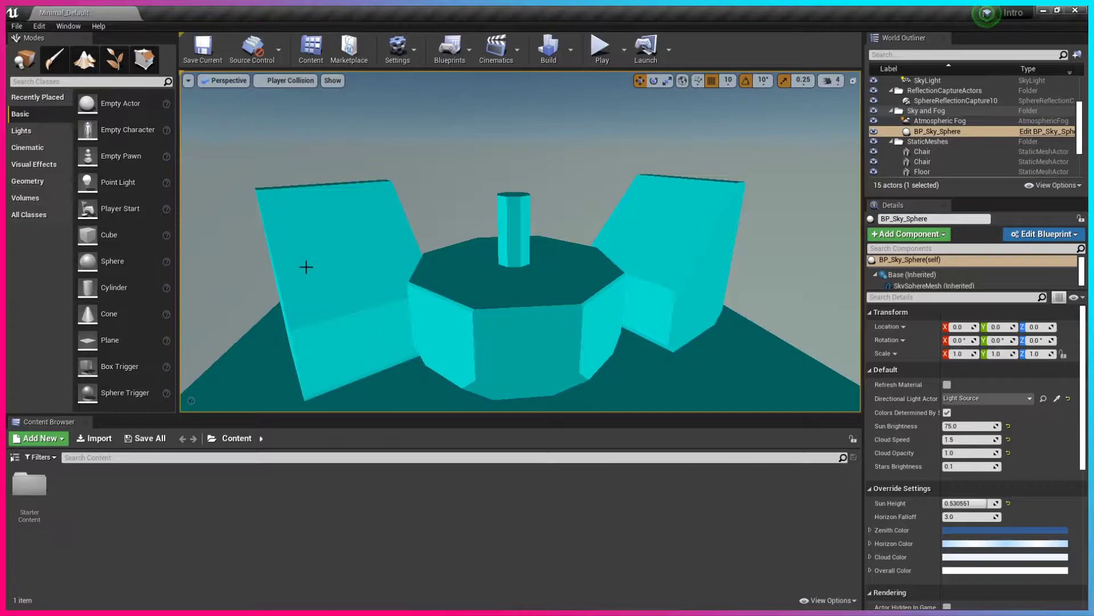
Step: Compare the furniture in Lit and Player Collision modes, ending with the viewport in Lit mode
{"action": "left_click", "coordinate": [291, 81]}
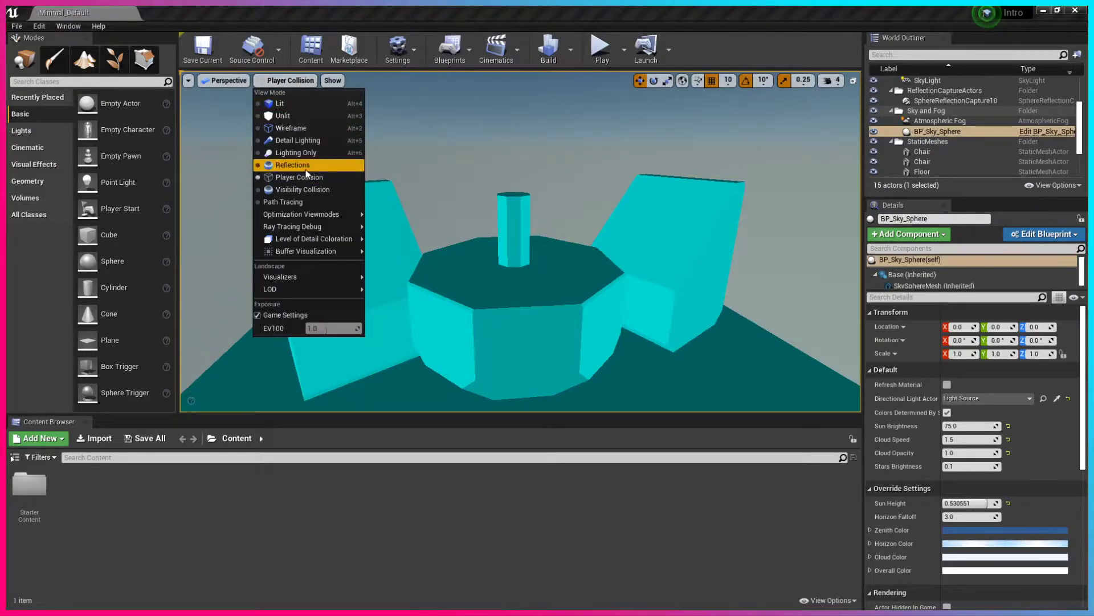
{"action": "left_click", "coordinate": [291, 103]}
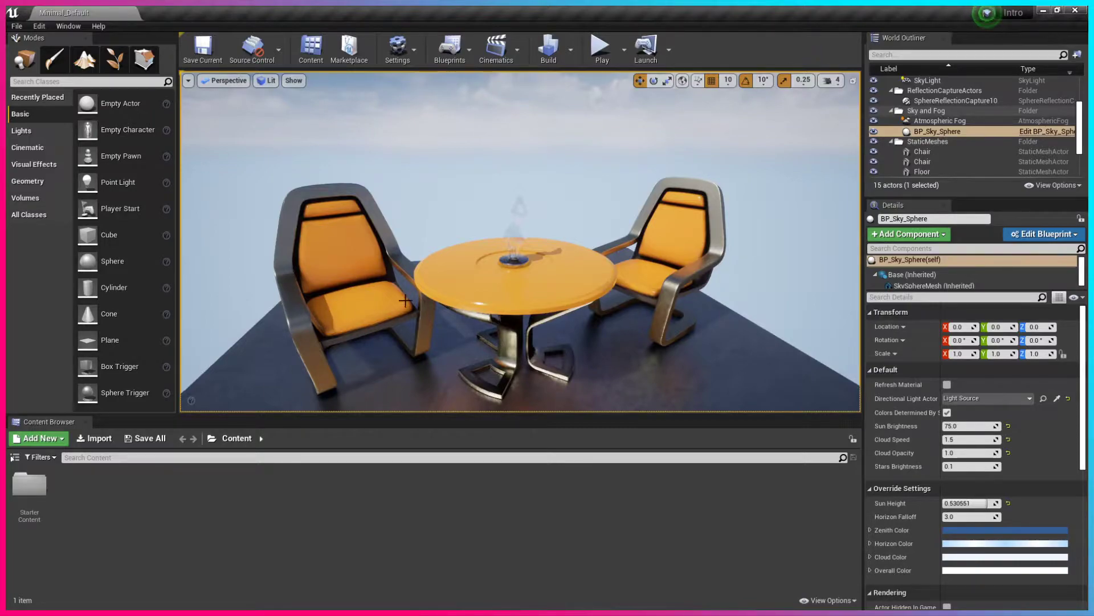
{"action": "left_click", "coordinate": [268, 81]}
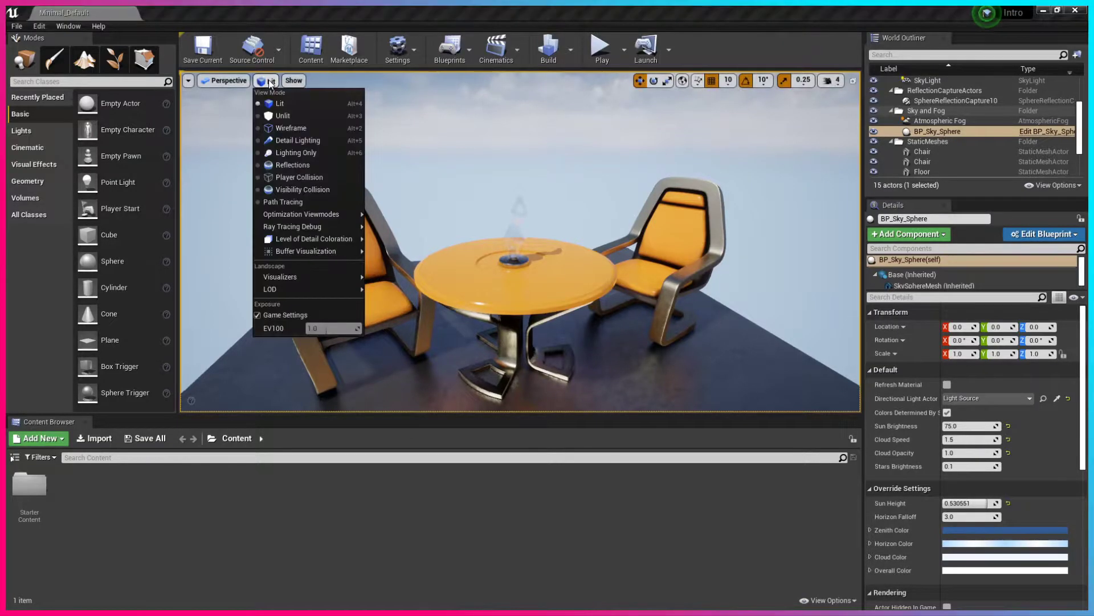
{"action": "left_click", "coordinate": [317, 177]}
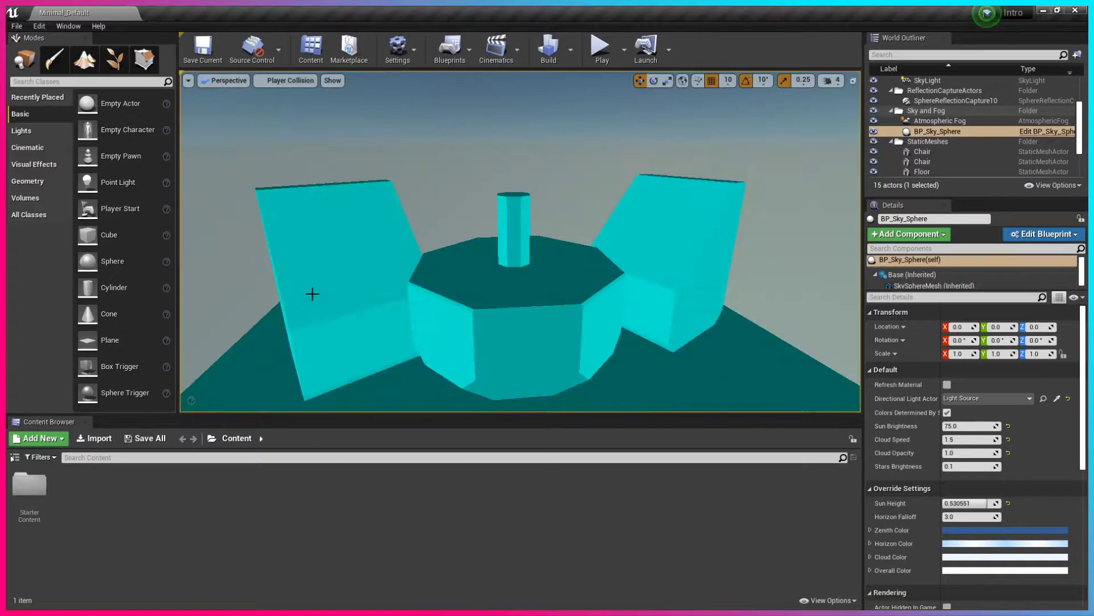
{"action": "left_click", "coordinate": [304, 85]}
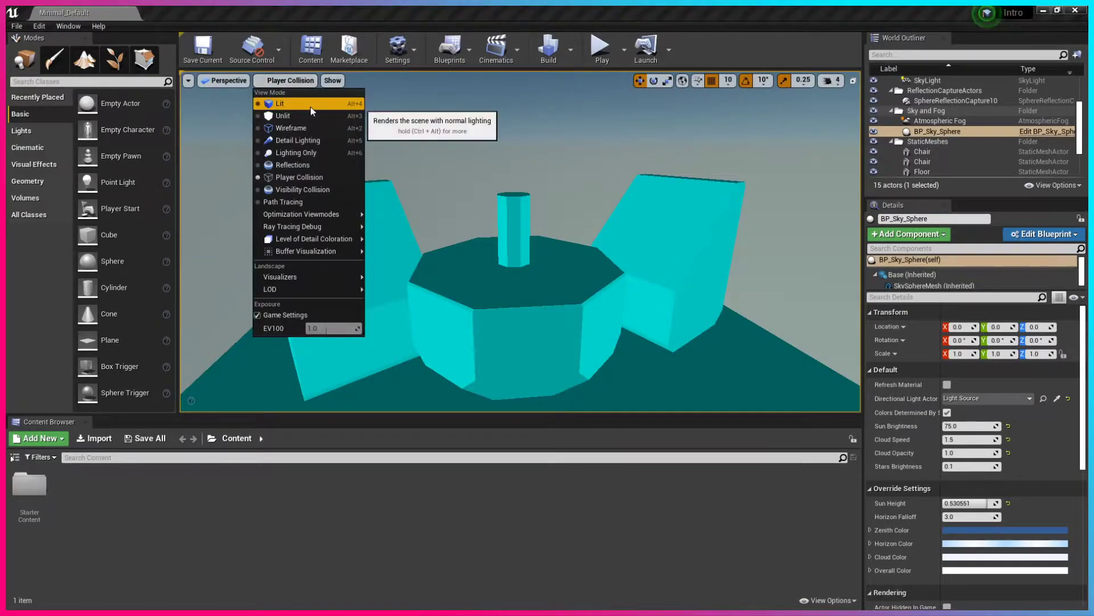
{"action": "left_click", "coordinate": [312, 106]}
Step: Preview the scene in Visibility Collision mode and return the viewport to Lit mode
{"action": "left_click", "coordinate": [272, 84]}
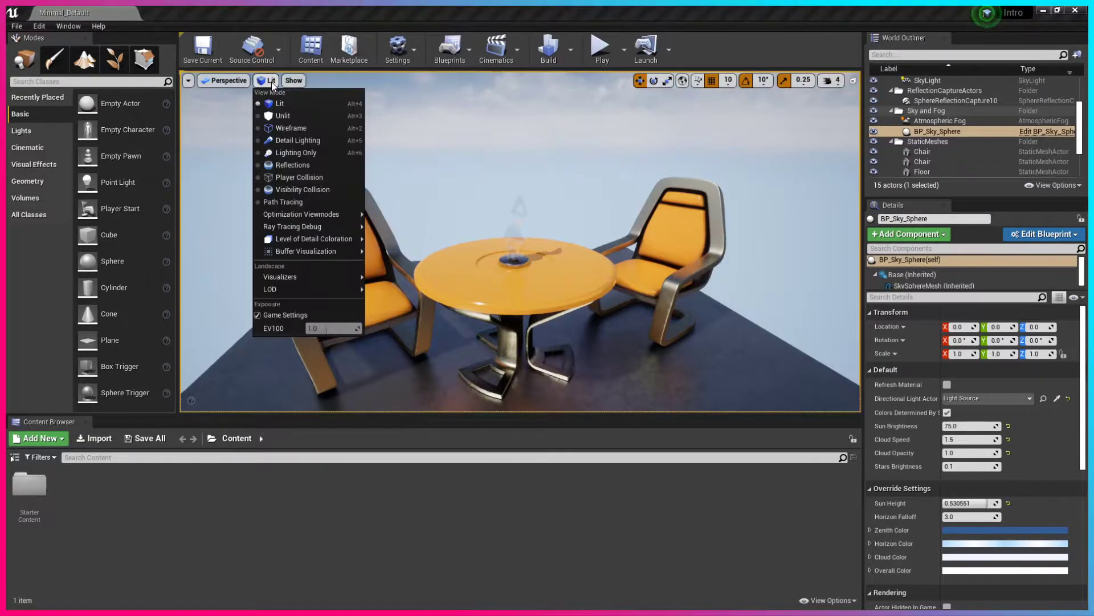
{"action": "left_click", "coordinate": [331, 192]}
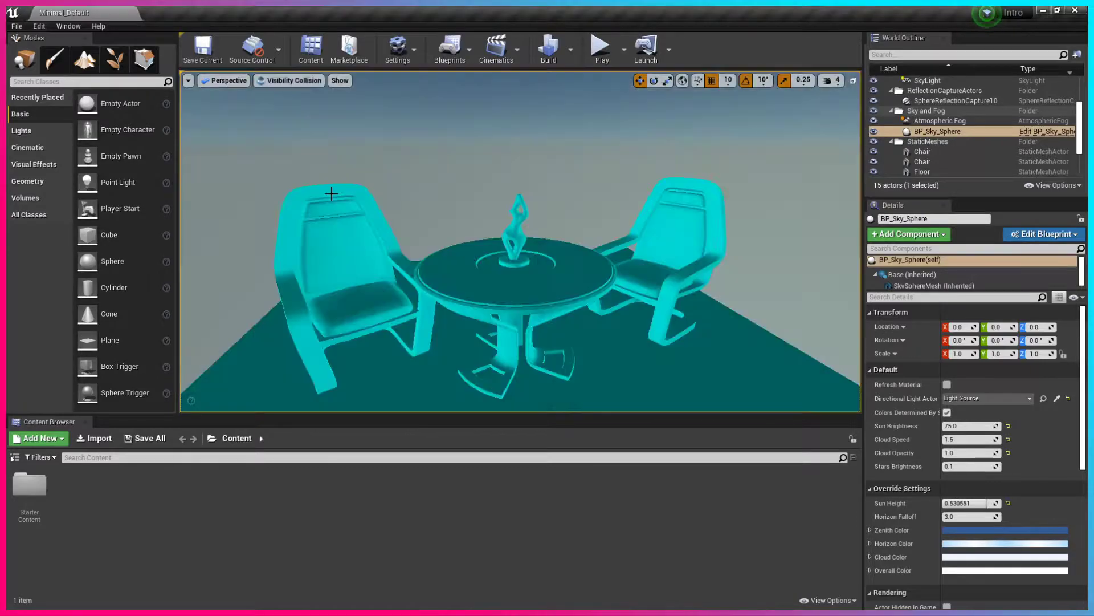
{"action": "right_click_drag", "start_coordinate": [520, 241], "coordinate": [472, 248]}
{"action": "left_click", "coordinate": [312, 81]}
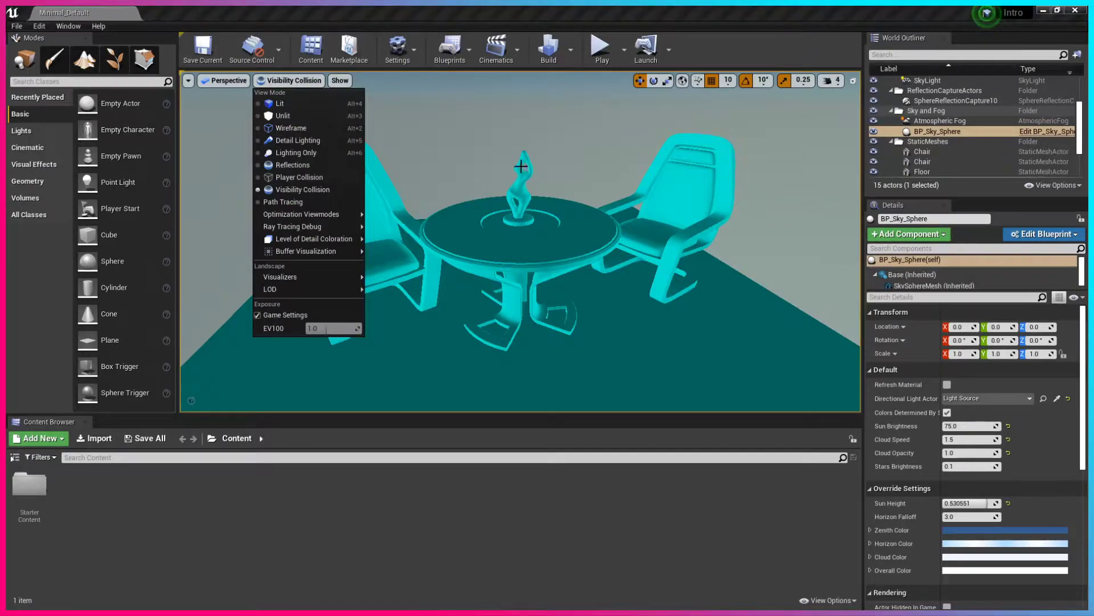
{"action": "left_click", "coordinate": [279, 103]}
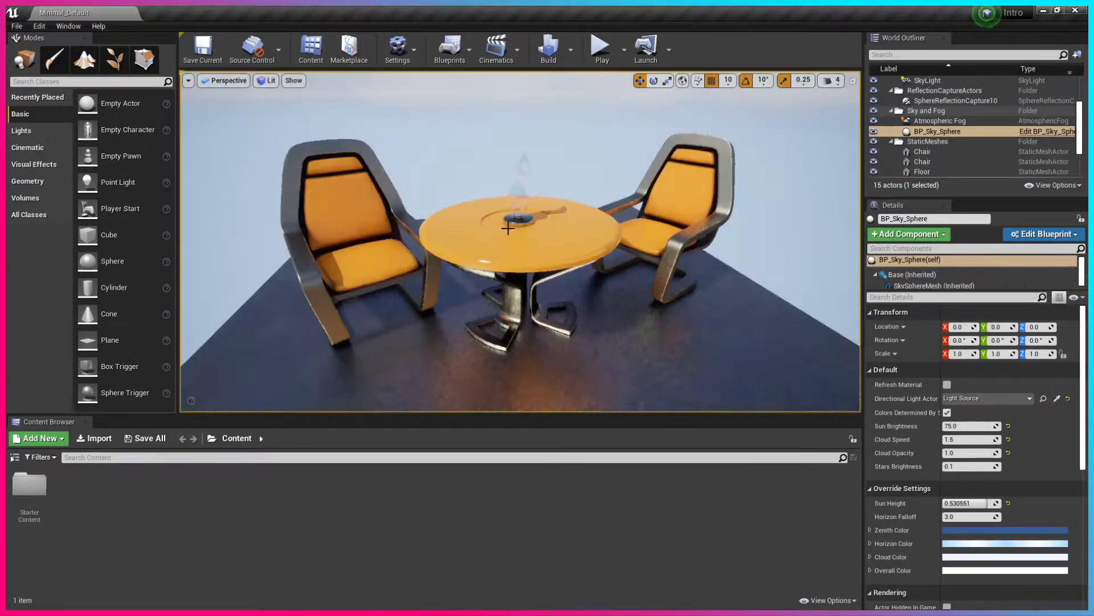
Step: Examine the glass statue on the table up close in Lit mode and compare it in Visibility Collision mode
{"action": "right_click_drag", "start_coordinate": [507, 228], "coordinate": [484, 212]}
{"action": "scroll", "coordinate": [546, 242], "scroll_direction": "up", "scroll_amount": 4}
{"action": "scroll", "coordinate": [562, 244], "scroll_direction": "down", "scroll_amount": 2}
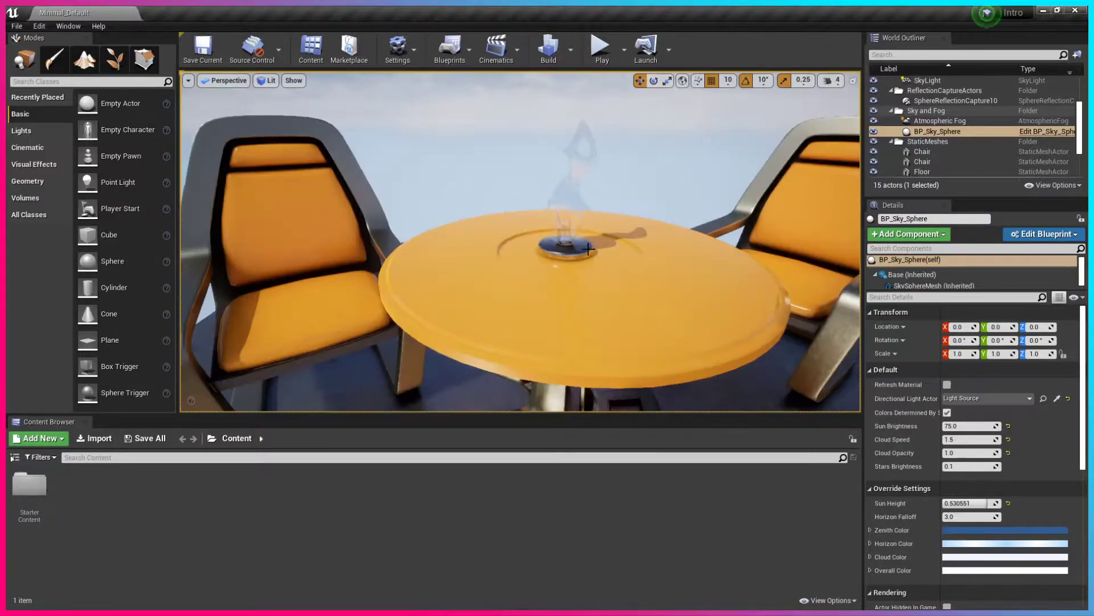
{"action": "left_click", "coordinate": [260, 82]}
{"action": "left_click", "coordinate": [325, 188]}
{"action": "scroll", "coordinate": [466, 235], "scroll_direction": "down", "scroll_amount": 5}
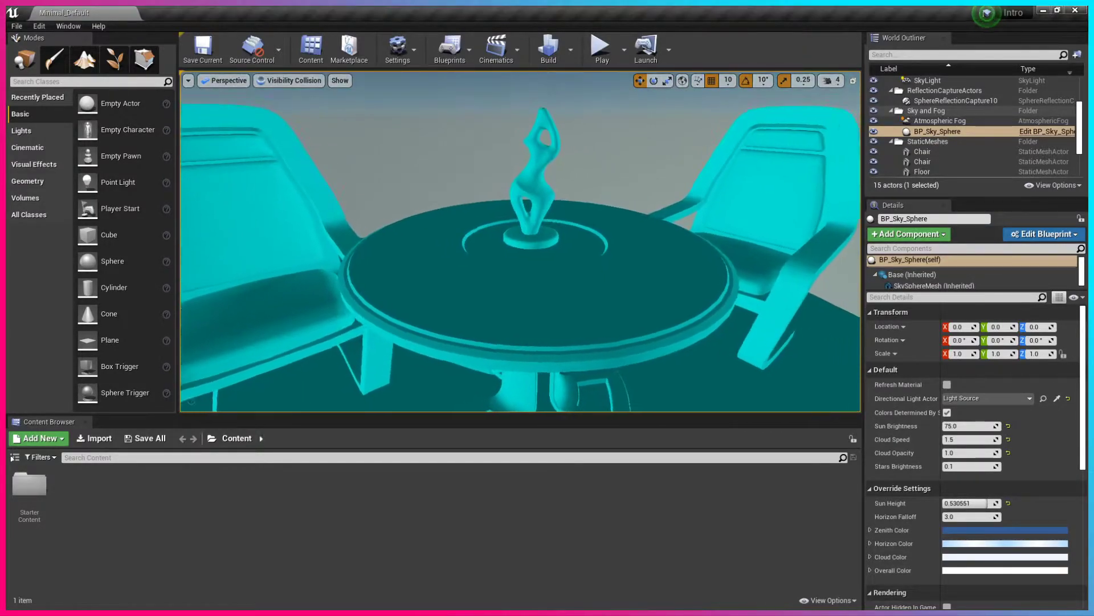
Step: Switch the viewport to Path Tracing mode and view the rendered furniture and floor
{"action": "left_click", "coordinate": [296, 82]}
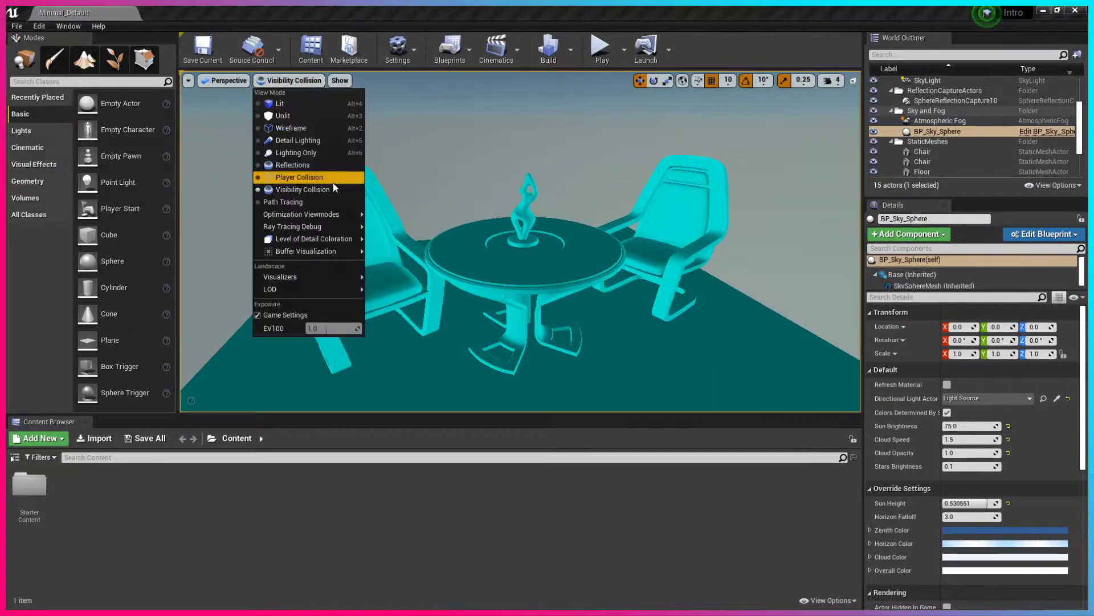
{"action": "left_click", "coordinate": [336, 200]}
{"action": "scroll", "coordinate": [336, 200], "scroll_direction": "up", "scroll_amount": 3}
{"action": "left_click_drag", "start_coordinate": [518, 239], "coordinate": [456, 228]}
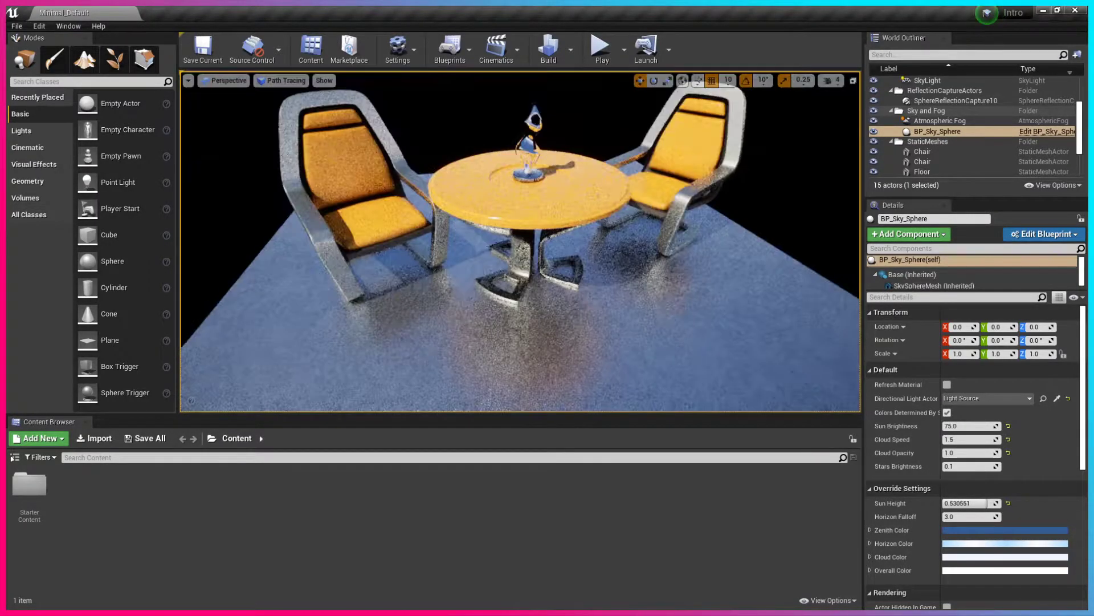
{"action": "right_click_drag", "start_coordinate": [497, 225], "coordinate": [510, 205]}
{"action": "scroll", "coordinate": [497, 224], "scroll_direction": "down", "scroll_amount": 5}
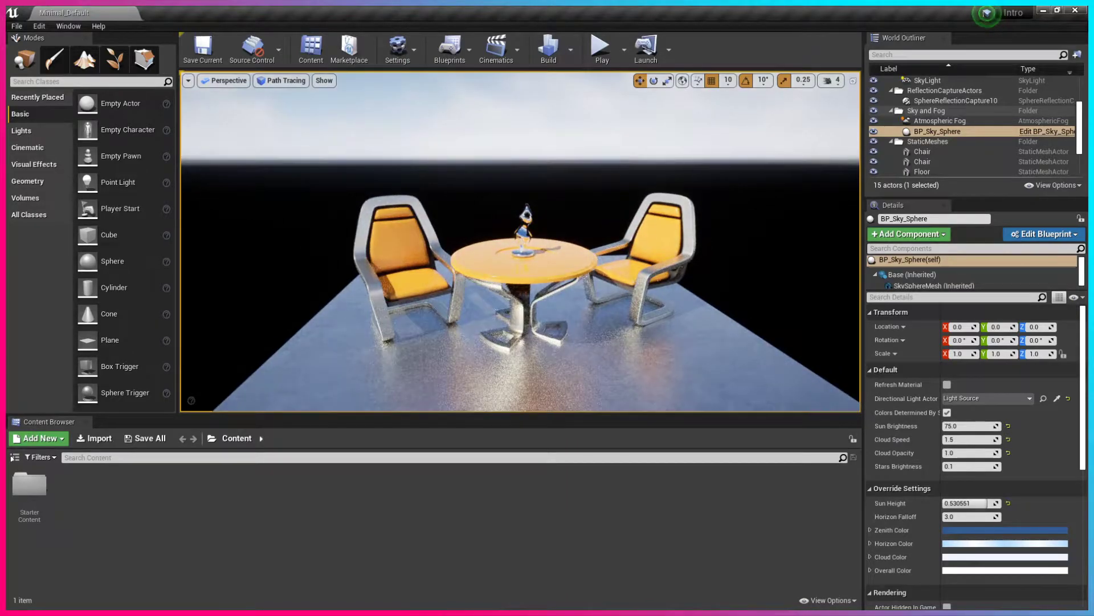
Step: Return the viewport to Lit mode and select the copper floor section in front of the furniture
{"action": "left_click", "coordinate": [283, 80]}
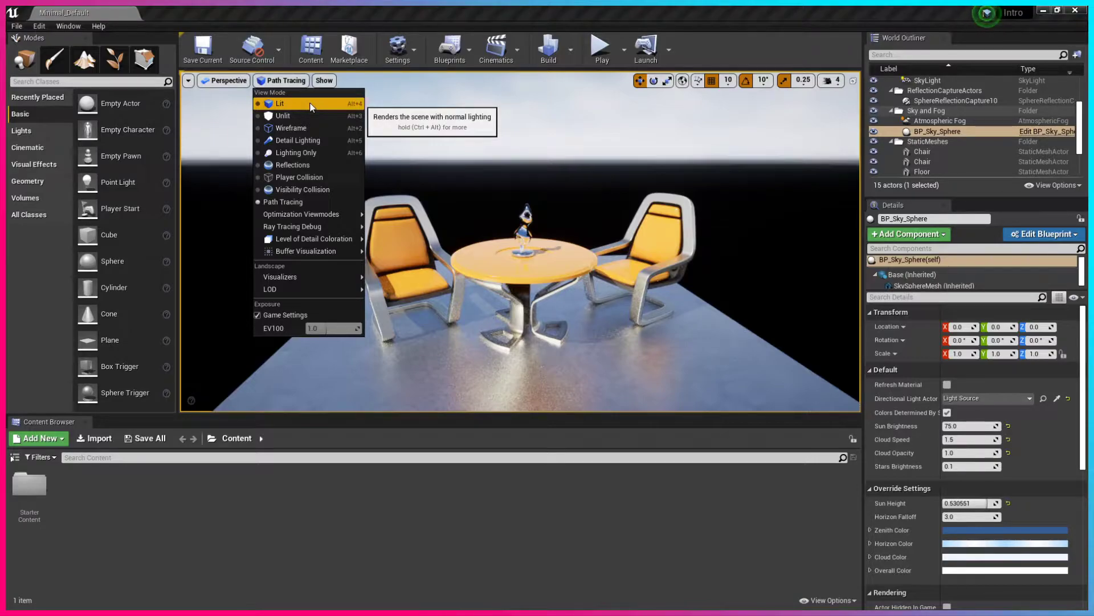
{"action": "left_click", "coordinate": [311, 104]}
{"action": "right_click_drag", "start_coordinate": [513, 239], "coordinate": [539, 257]}
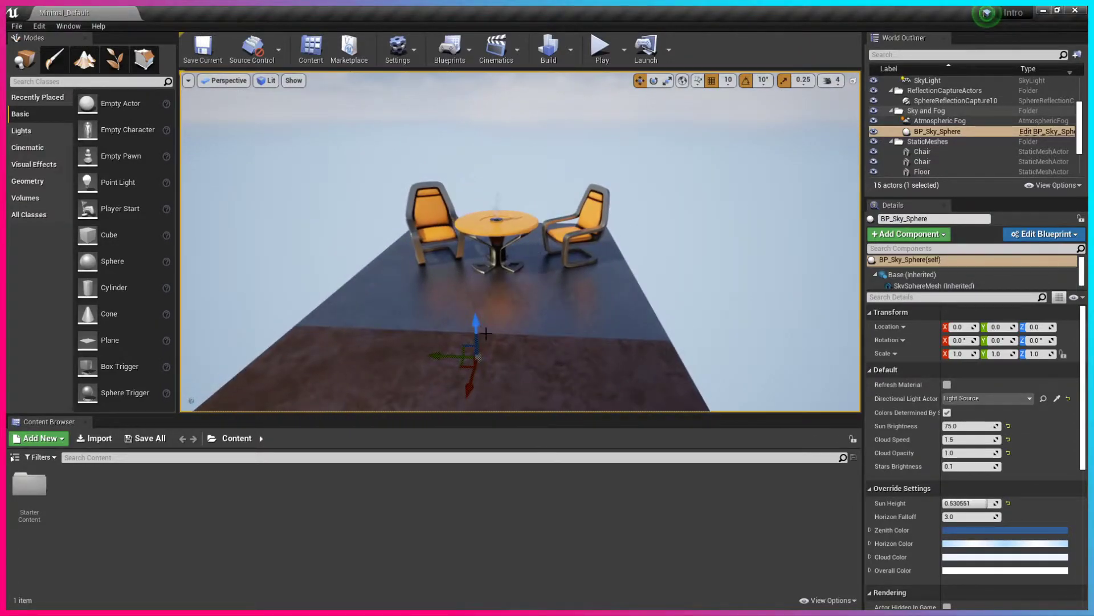
{"action": "left_click", "coordinate": [470, 326]}
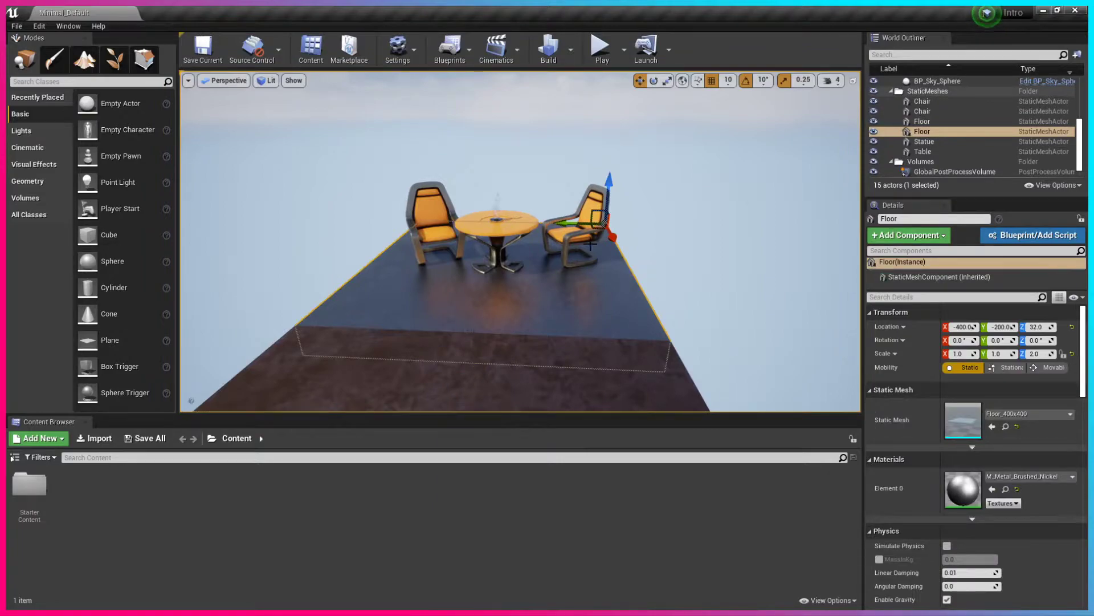
{"action": "left_click", "coordinate": [479, 365]}
{"action": "right_click_drag", "start_coordinate": [479, 365], "coordinate": [485, 372]}
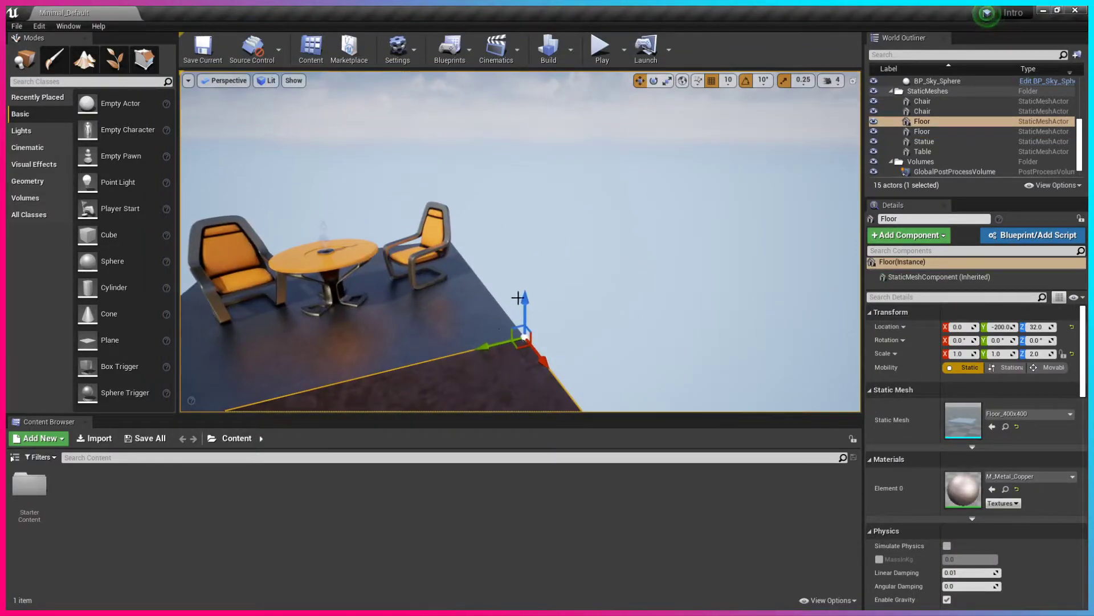
{"action": "mouse_move", "coordinate": [427, 329]}
{"action": "right_mouse_down"}
{"action": "mouse_move", "coordinate": [393, 307]}
{"action": "mouse_move", "coordinate": [426, 329]}
{"action": "right_mouse_up"}
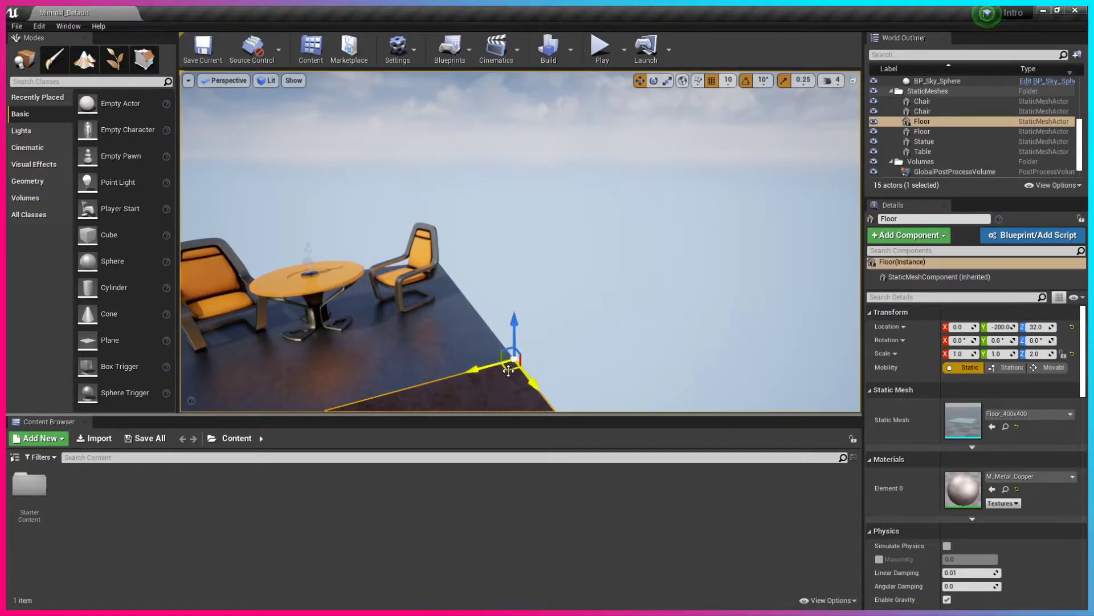
Step: Cycle the selected floor's transform gizmo through rotate and scale and back to move
{"action": "key", "text": "e"}
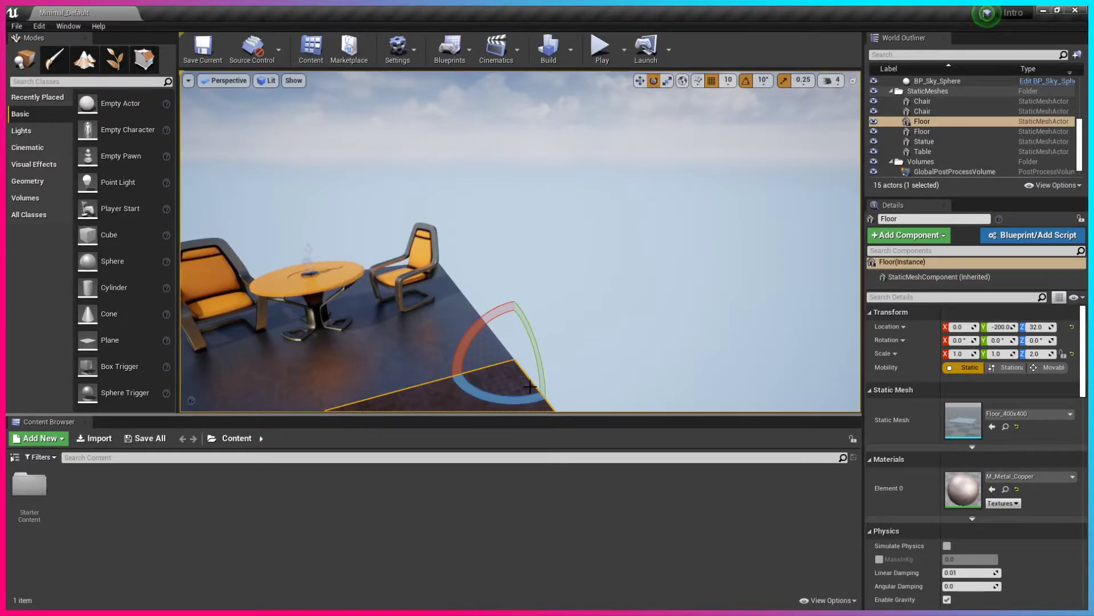
{"action": "key", "text": "r"}
{"action": "key", "text": "e"}
{"action": "key", "text": "w"}
{"action": "right_click_drag", "start_coordinate": [456, 353], "coordinate": [268, 351]}
{"action": "key", "text": "w"}
{"action": "key", "text": "s"}
{"action": "key", "text": "w"}
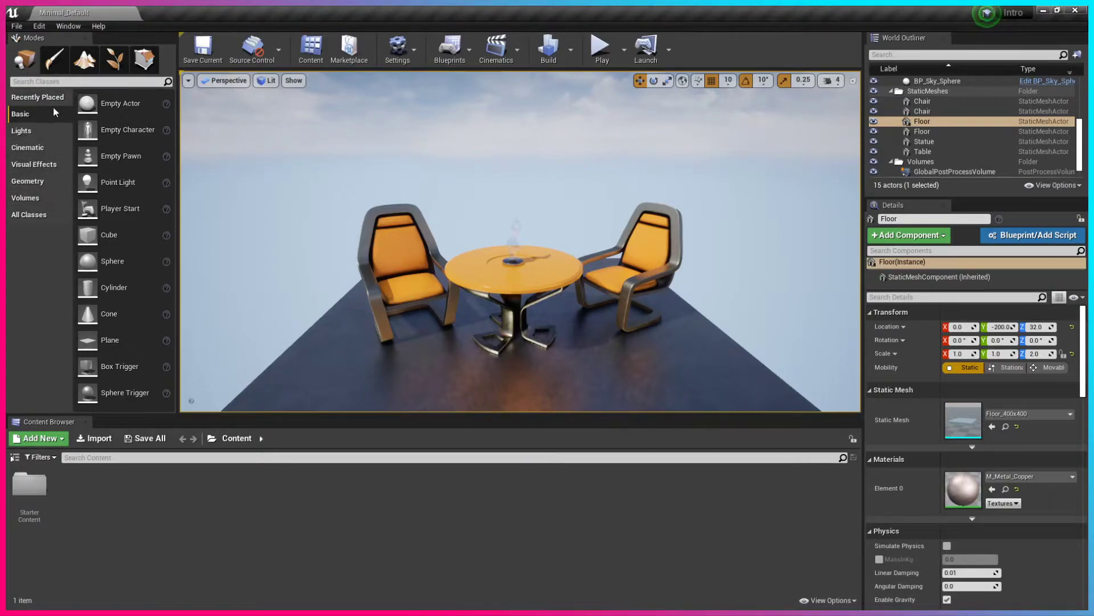
Step: Place an Empty Actor on the floor in front of the table and delete it
{"action": "mouse_move", "coordinate": [121, 104]}
{"action": "left_click_drag", "start_coordinate": [121, 104], "coordinate": [440, 291]}
{"action": "left_click_drag", "start_coordinate": [515, 390], "coordinate": [517, 390]}
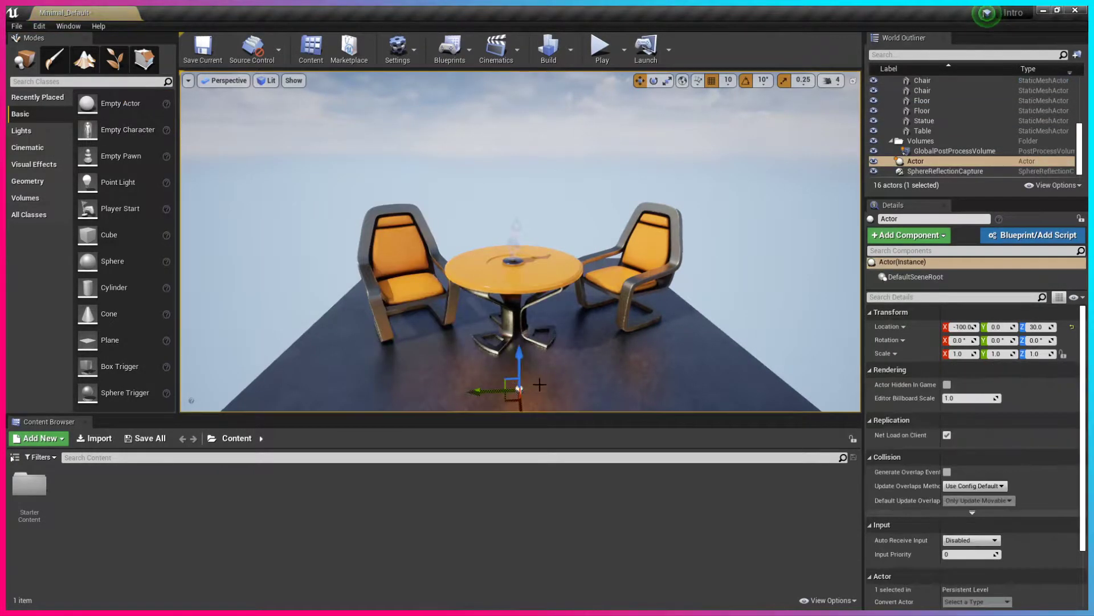
{"action": "key", "text": "Delete"}
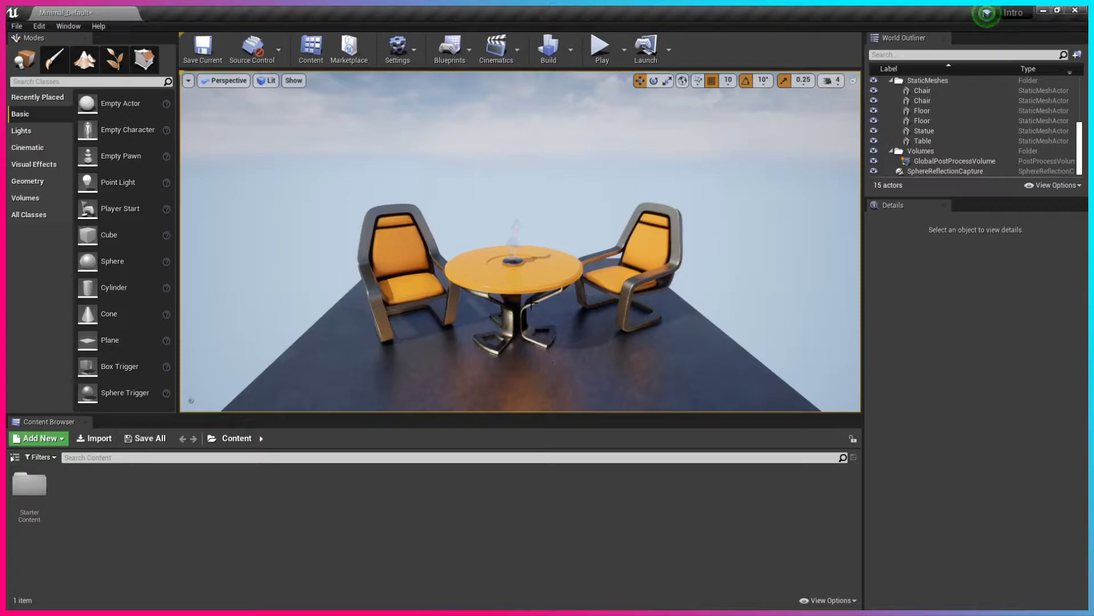
Step: Try placing a Cube on the floor beside the table at X -50, Y -90, and delete it
{"action": "left_click_drag", "start_coordinate": [109, 235], "coordinate": [637, 251]}
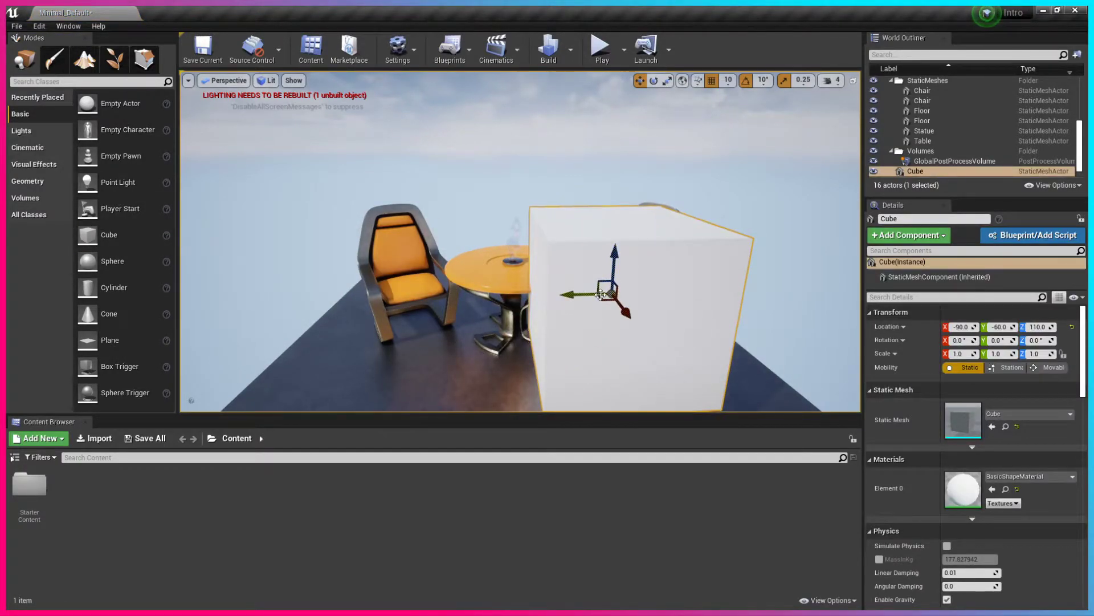
{"action": "left_click_drag", "start_coordinate": [606, 296], "coordinate": [611, 296]}
{"action": "left_click_drag", "start_coordinate": [678, 312], "coordinate": [708, 338]}
{"action": "right_click_drag", "start_coordinate": [709, 339], "coordinate": [778, 359]}
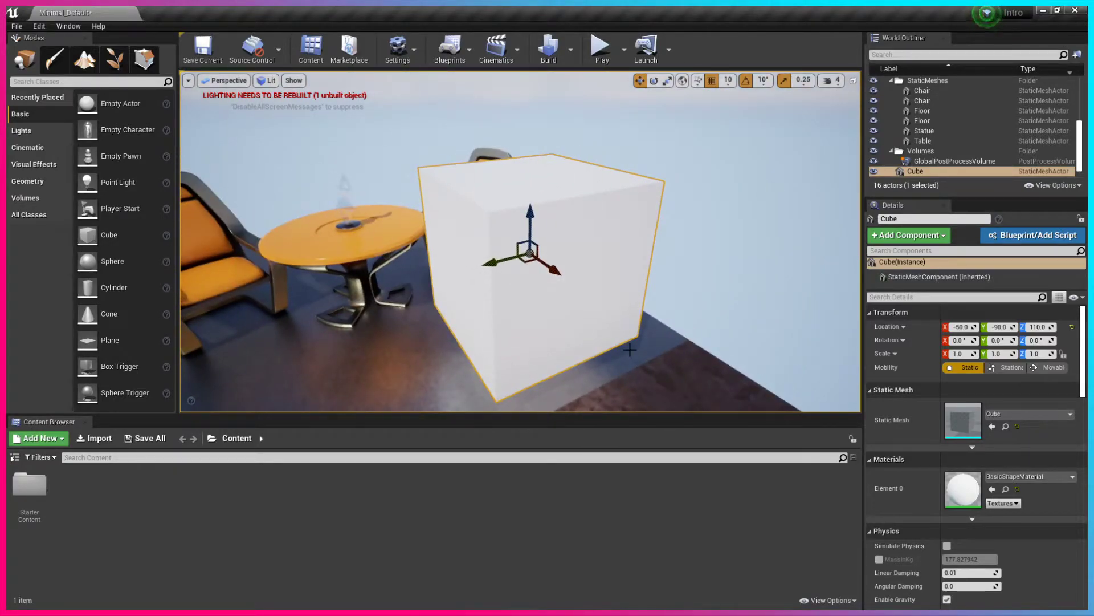
{"action": "key", "text": "End"}
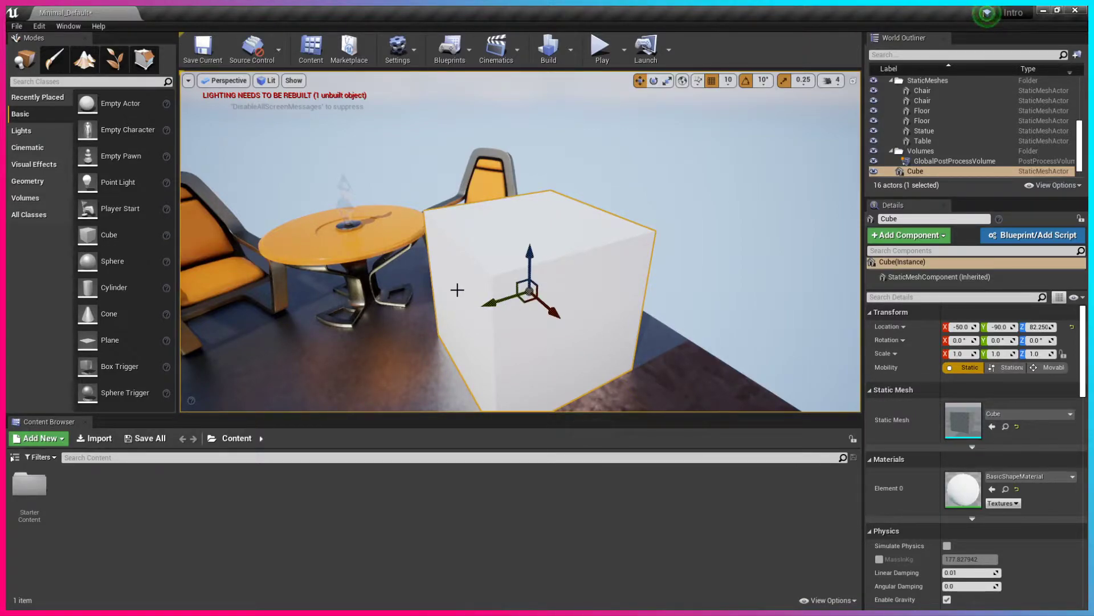
{"action": "key", "text": "Delete"}
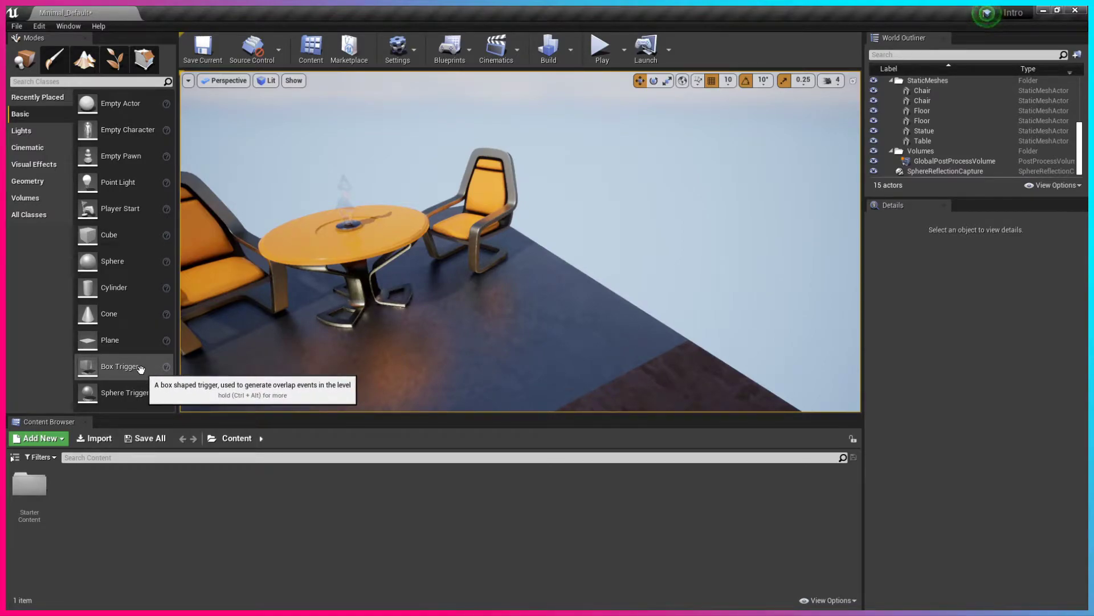
Step: Place a Box Trigger in front of the table and move it to X -60, Y 0, Z 90
{"action": "left_click_drag", "start_coordinate": [141, 369], "coordinate": [476, 324]}
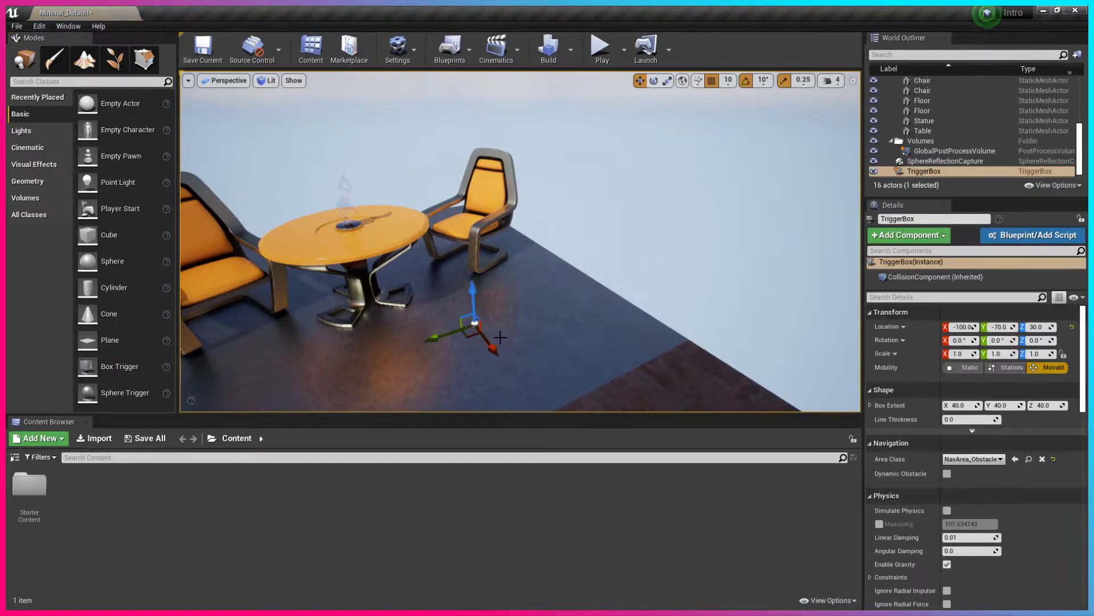
{"action": "key", "text": "s"}
{"action": "right_click_drag", "start_coordinate": [489, 332], "coordinate": [433, 336]}
{"action": "key", "text": "f"}
{"action": "left_click_drag", "start_coordinate": [550, 251], "coordinate": [474, 260]}
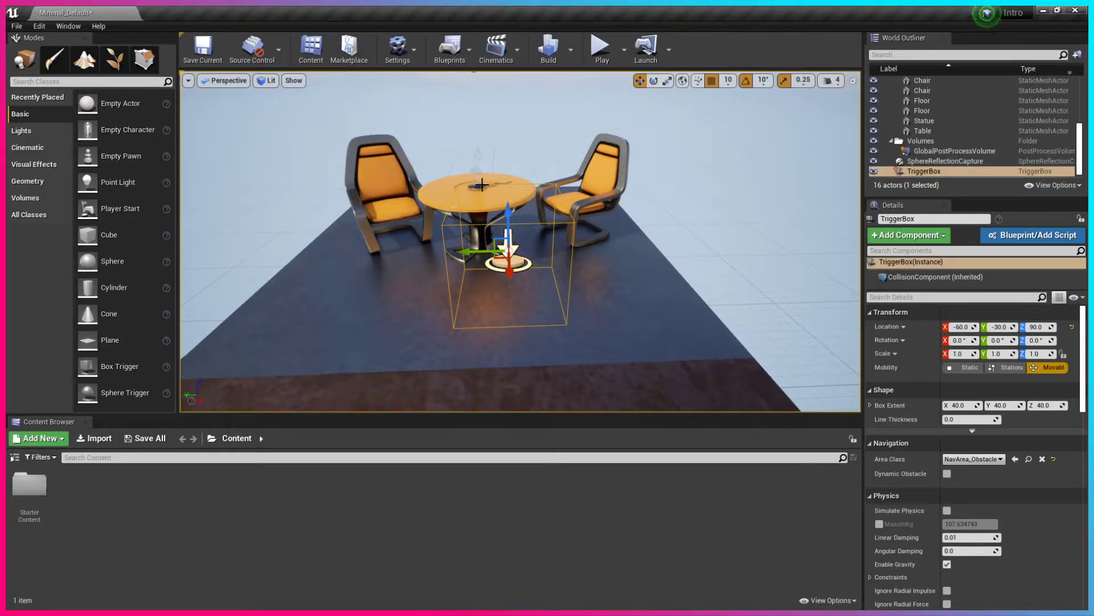
{"action": "left_click_drag", "start_coordinate": [476, 251], "coordinate": [432, 251]}
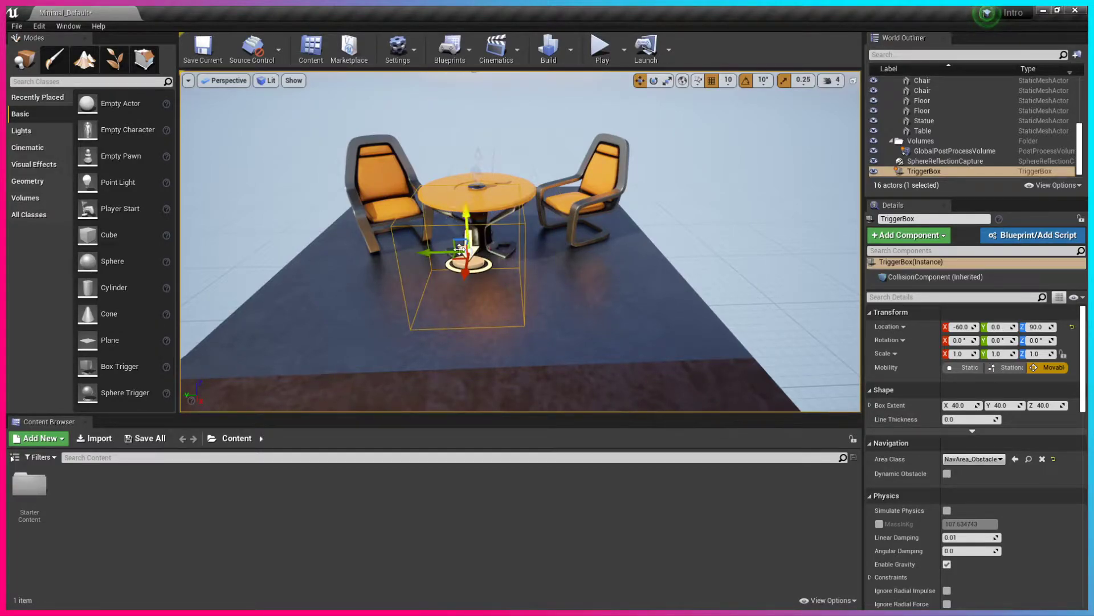
Step: Delete the Box Trigger, and try a Sphere Trigger in front of the table before removing it as well
{"action": "key", "text": "Delete"}
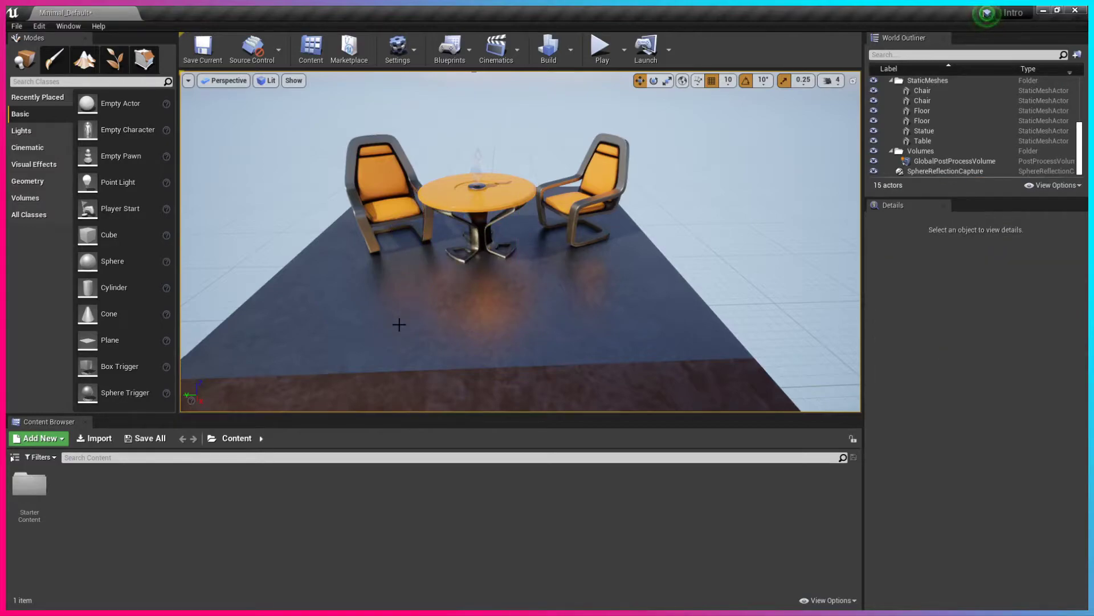
{"action": "left_click_drag", "start_coordinate": [117, 393], "coordinate": [489, 302]}
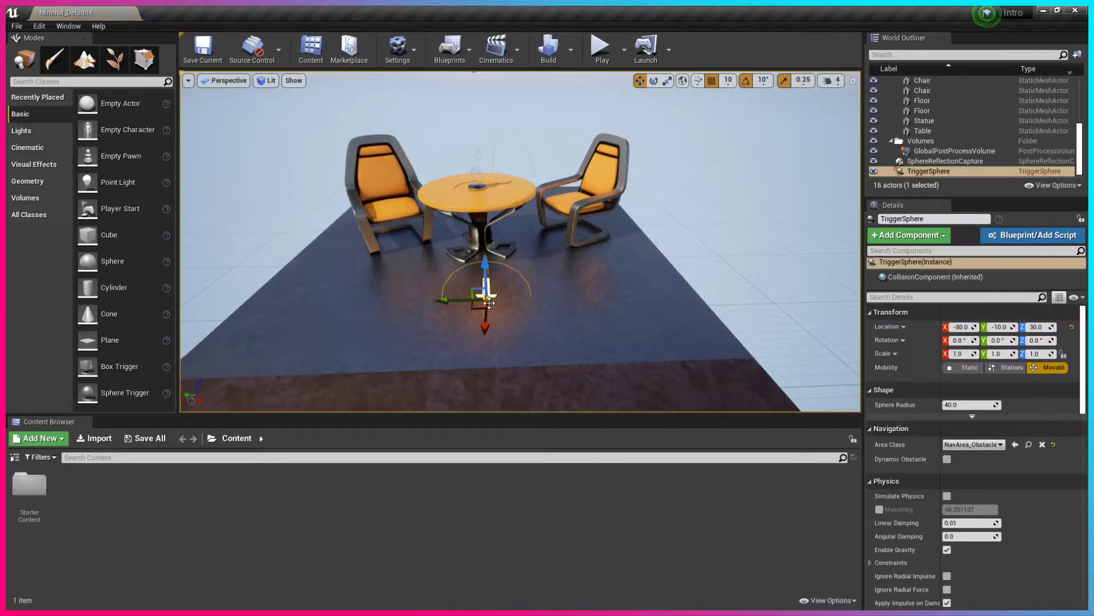
{"action": "key", "text": "Delete"}
Step: Place a Directional Light in front of the table, raise it to Z 250, inspect its effect on the scene, and delete it
{"action": "left_click", "coordinate": [53, 131]}
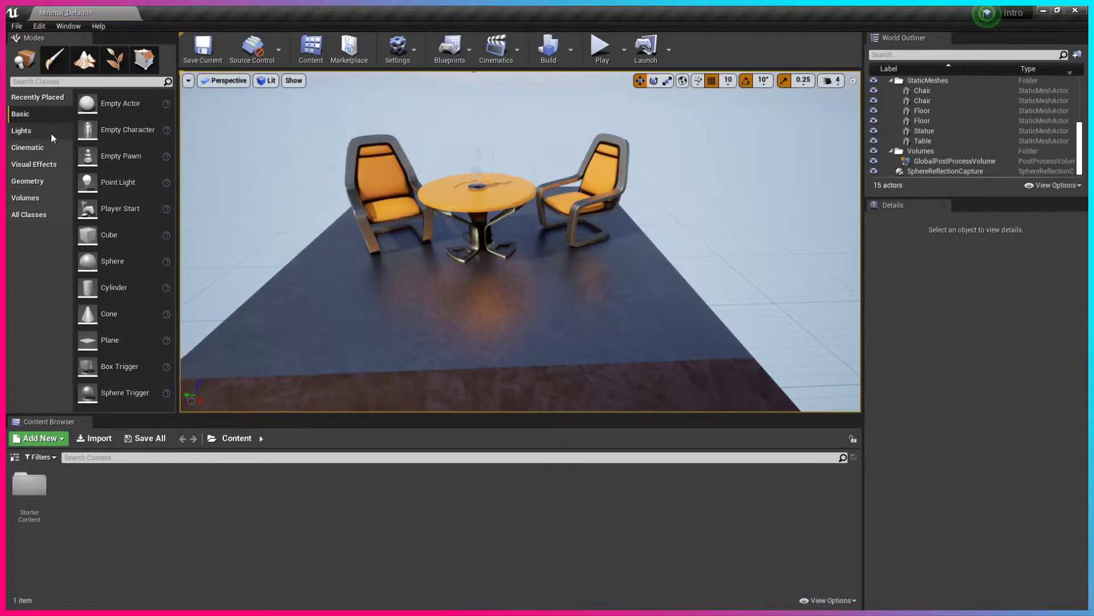
{"action": "left_click_drag", "start_coordinate": [113, 144], "coordinate": [457, 263]}
{"action": "right_click_drag", "start_coordinate": [347, 249], "coordinate": [328, 180]}
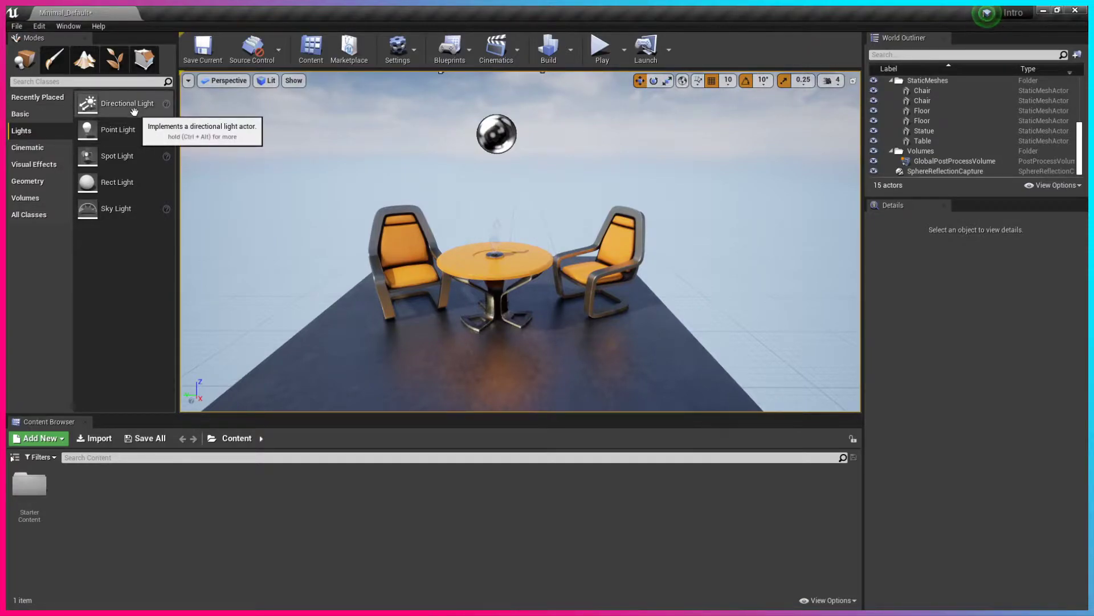
{"action": "mouse_move", "coordinate": [259, 175]}
{"action": "right_mouse_down"}
{"action": "mouse_move", "coordinate": [228, 145]}
{"action": "mouse_move", "coordinate": [259, 157]}
{"action": "right_mouse_up"}
{"action": "left_click_drag", "start_coordinate": [145, 109], "coordinate": [558, 312]}
{"action": "left_click_drag", "start_coordinate": [551, 266], "coordinate": [558, 99]}
{"action": "right_click_drag", "start_coordinate": [562, 159], "coordinate": [564, 213]}
{"action": "key", "text": "d"}
{"action": "key", "text": "a"}
{"action": "key", "text": "w"}
{"action": "key", "text": "s"}
{"action": "key", "text": "a"}
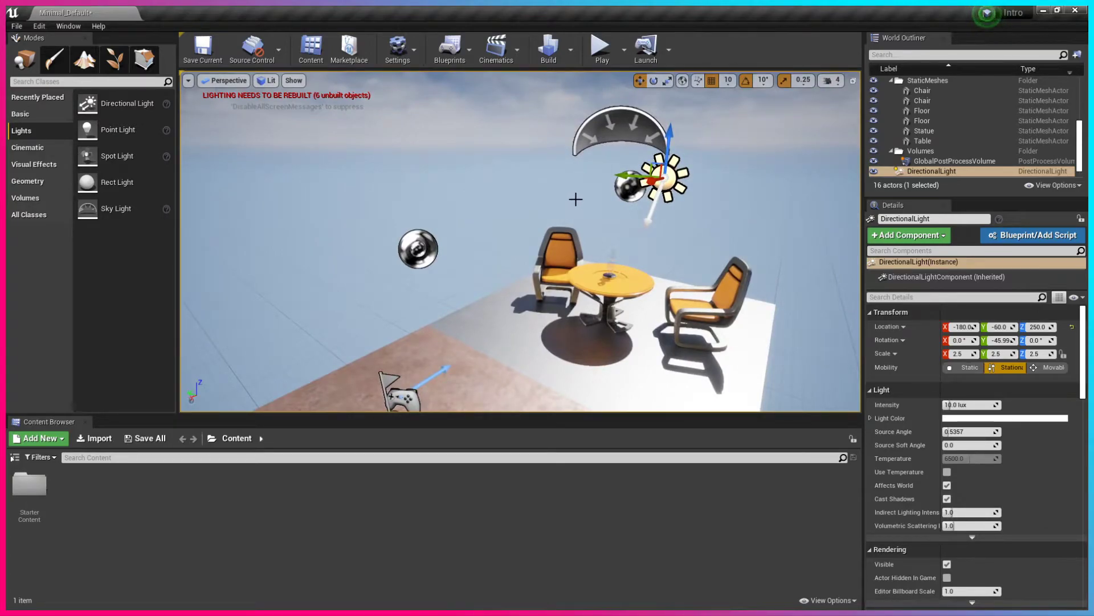
{"action": "key", "text": "Delete"}
Step: Place a Point Light near the table, move it up and back down to compare its illumination, and delete it
{"action": "left_click_drag", "start_coordinate": [117, 130], "coordinate": [562, 305]}
{"action": "left_click_drag", "start_coordinate": [536, 254], "coordinate": [537, 131]}
{"action": "key", "text": "a"}
{"action": "mouse_move", "coordinate": [553, 229]}
{"action": "right_mouse_down"}
{"action": "mouse_move", "coordinate": [588, 256]}
{"action": "mouse_move", "coordinate": [638, 222]}
{"action": "mouse_move", "coordinate": [562, 231]}
{"action": "right_mouse_up"}
{"action": "key", "text": "w"}
{"action": "left_click_drag", "start_coordinate": [488, 130], "coordinate": [515, 287]}
{"action": "key", "text": "d"}
{"action": "right_click_drag", "start_coordinate": [515, 287], "coordinate": [569, 357]}
{"action": "key", "text": "a"}
{"action": "key", "text": "Delete"}
Step: Place a Spot Light beside the table at X -50, Y 80, Z 210, and delete it
{"action": "left_click_drag", "start_coordinate": [126, 160], "coordinate": [581, 190]}
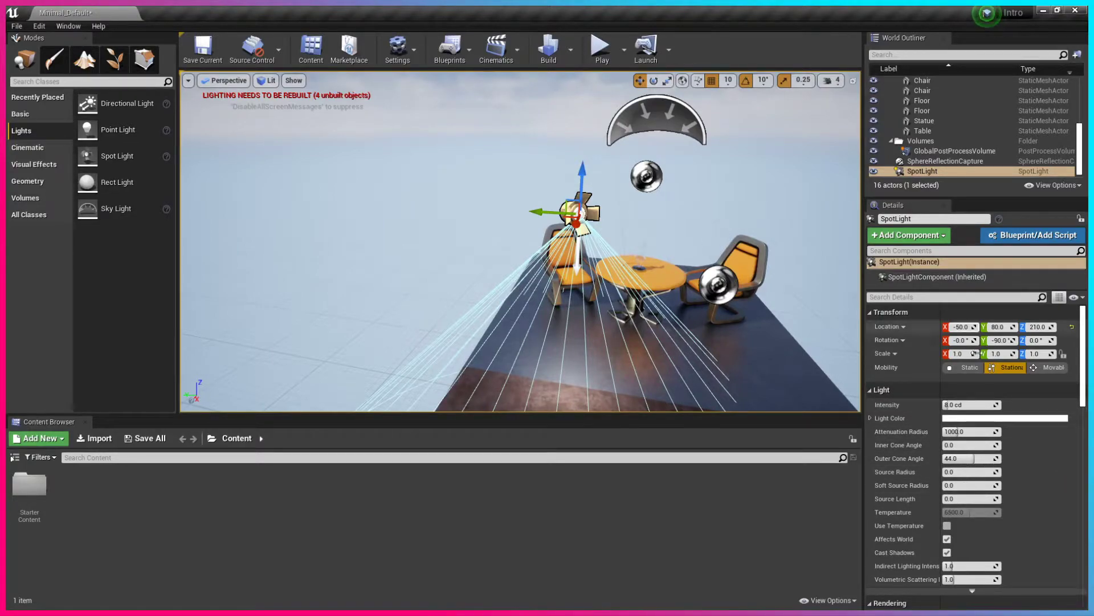
{"action": "key", "text": "Delete"}
Step: Place a Rect Light in front of the table at X -60, Y 50, Z 80, and rotate it to shine down on the floor
{"action": "left_click_drag", "start_coordinate": [120, 182], "coordinate": [601, 352]}
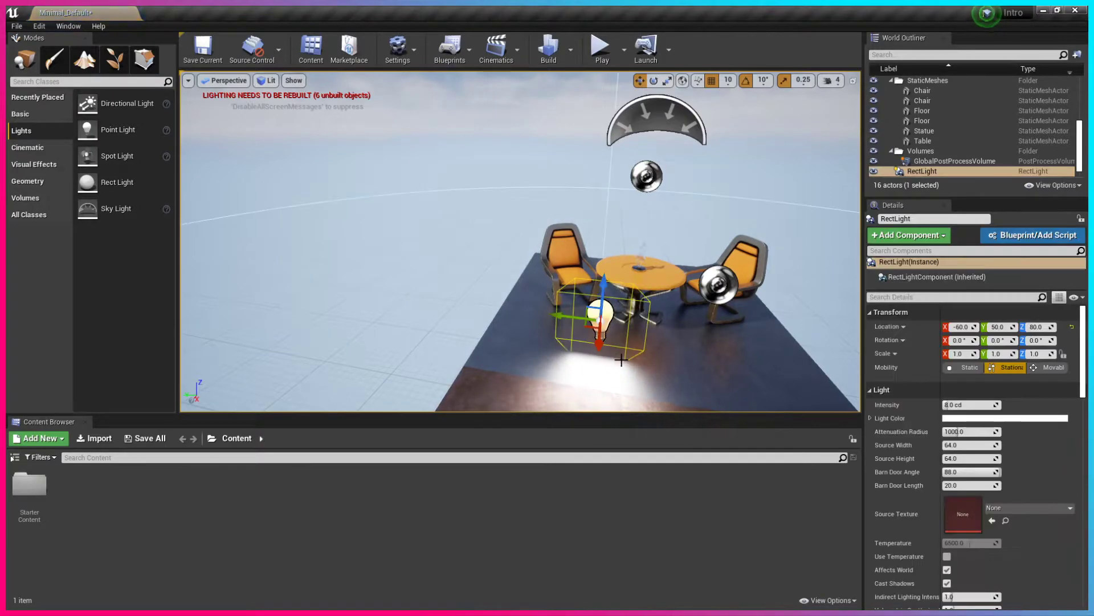
{"action": "right_click_drag", "start_coordinate": [618, 357], "coordinate": [647, 398]}
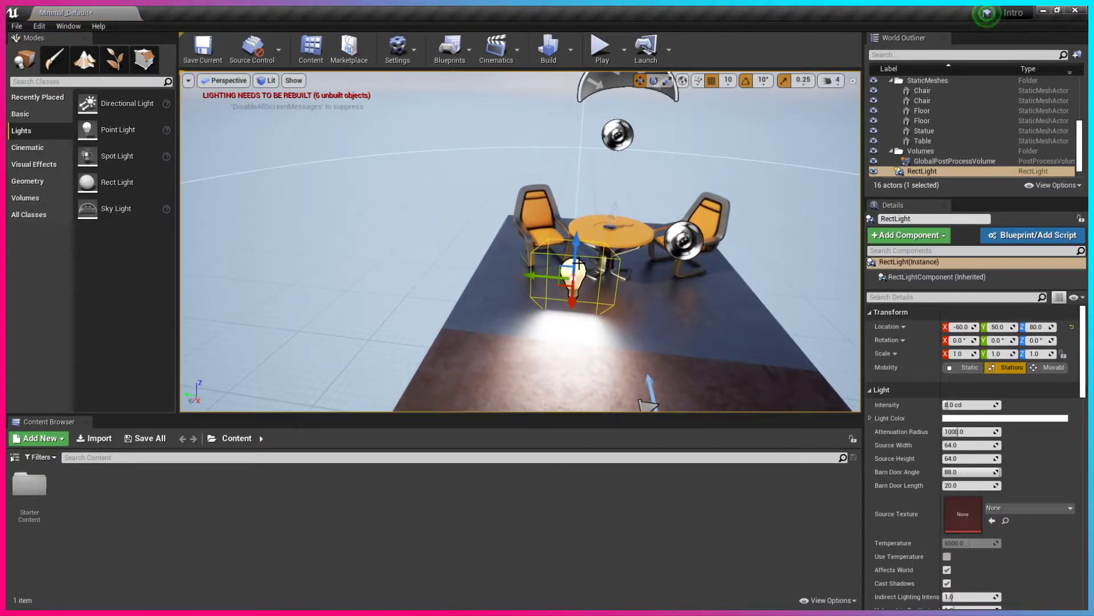
{"action": "key", "text": "e"}
{"action": "left_click_drag", "start_coordinate": [578, 268], "coordinate": [569, 366]}
Step: Try scaling the Rect Light to an attenuation radius of 975, undo the scaling, and delete the light
{"action": "key", "text": "r"}
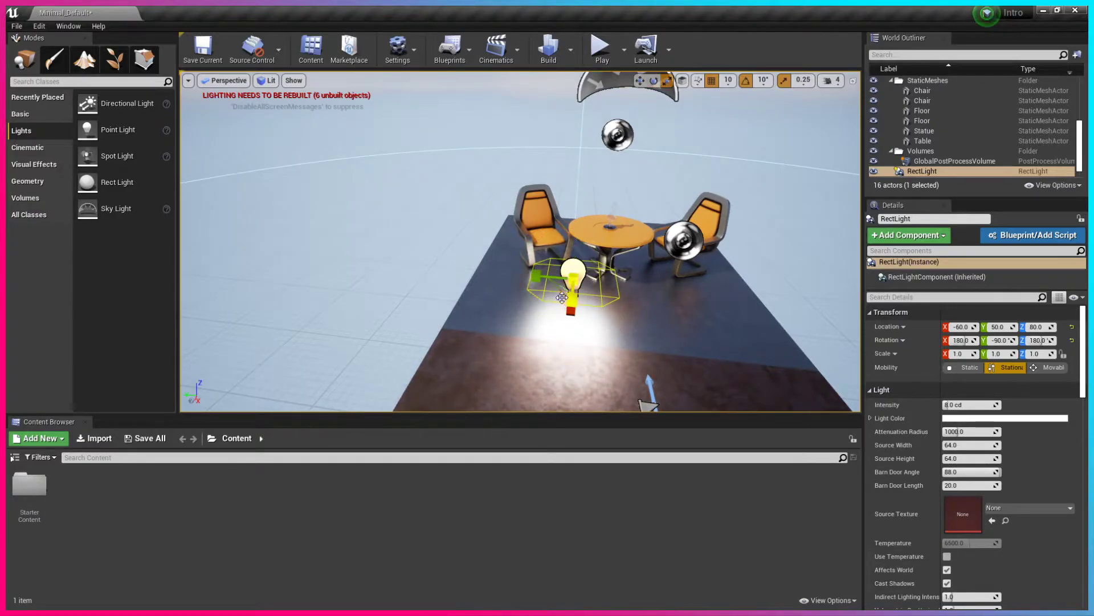
{"action": "left_click_drag", "start_coordinate": [537, 276], "coordinate": [529, 257]}
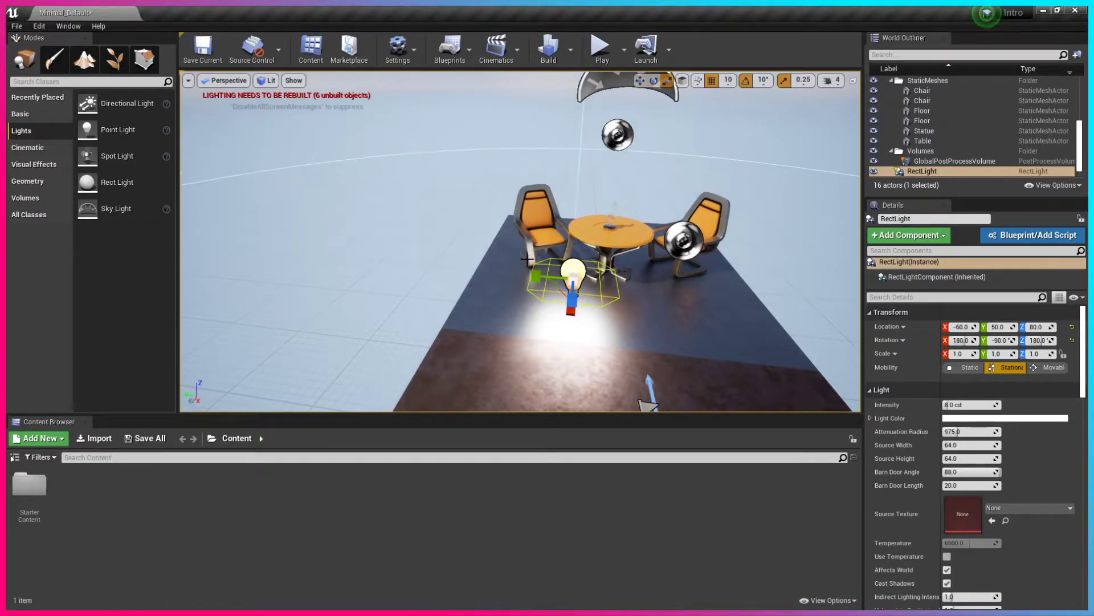
{"action": "key", "text": "ctrl+z"}
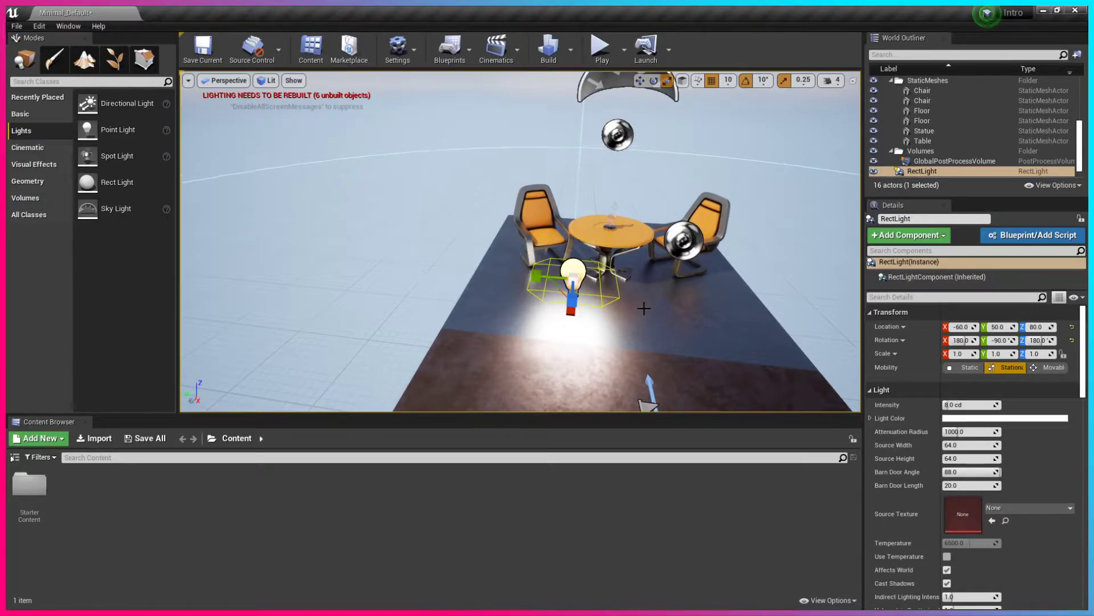
{"action": "key", "text": "Delete"}
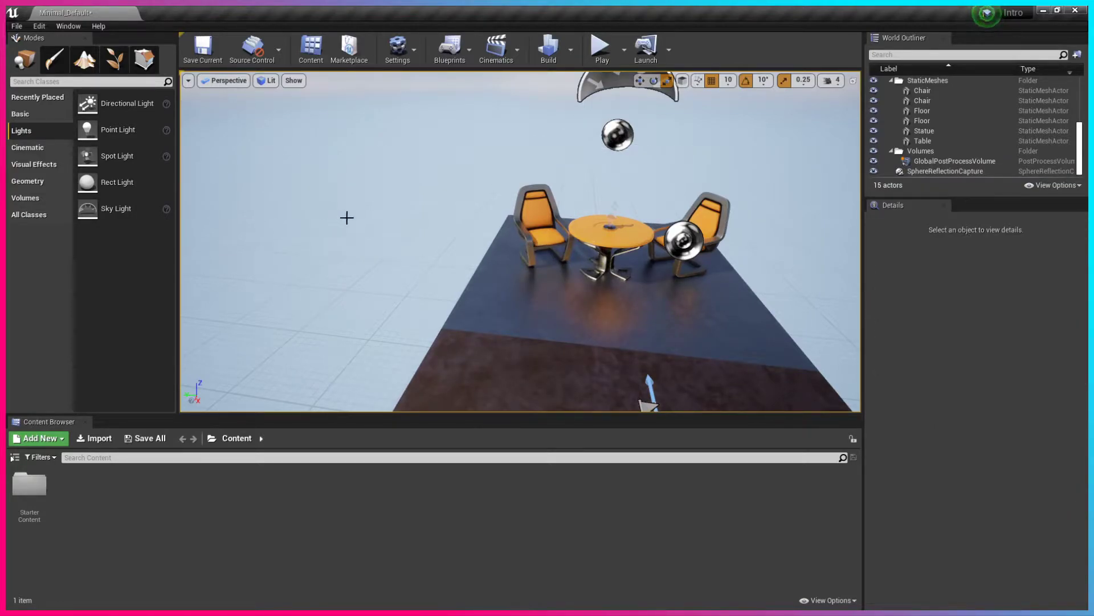
Step: Hide the level's SkyLight and show it again to compare the scene lighting
{"action": "right_click_drag", "start_coordinate": [549, 275], "coordinate": [604, 114]}
{"action": "right_click_drag", "start_coordinate": [578, 228], "coordinate": [577, 302]}
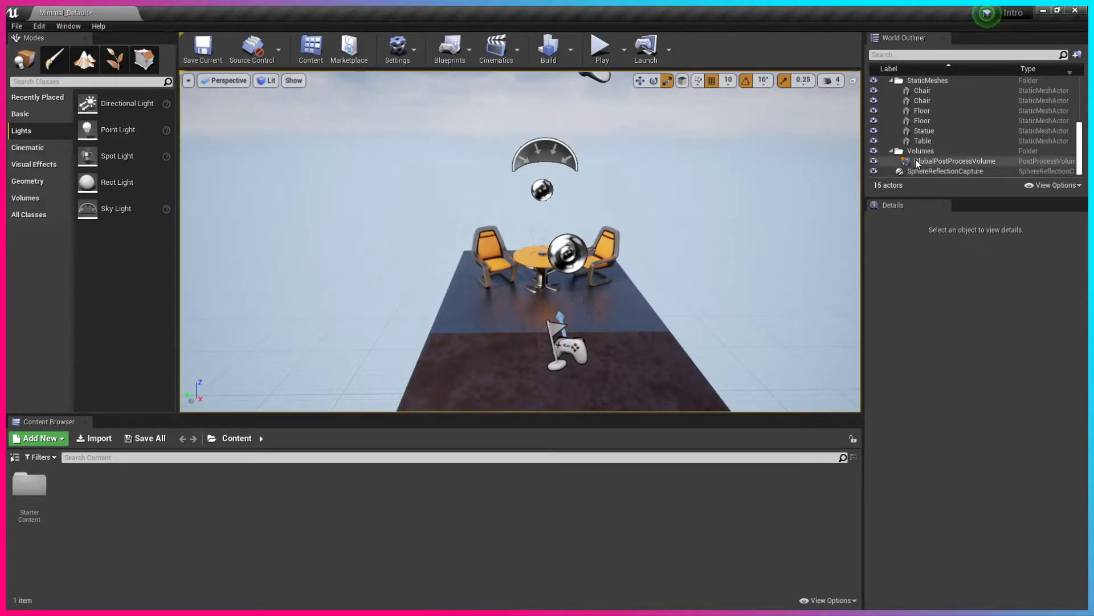
{"action": "scroll", "coordinate": [946, 149], "scroll_direction": "up", "scroll_amount": 3}
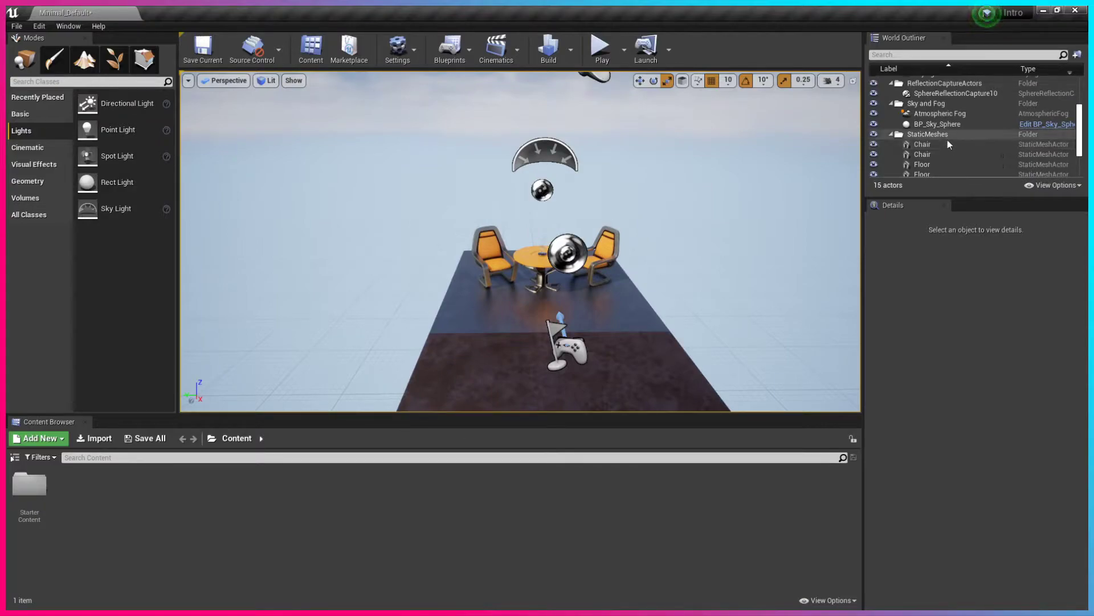
{"action": "scroll", "coordinate": [948, 140], "scroll_direction": "up", "scroll_amount": 3}
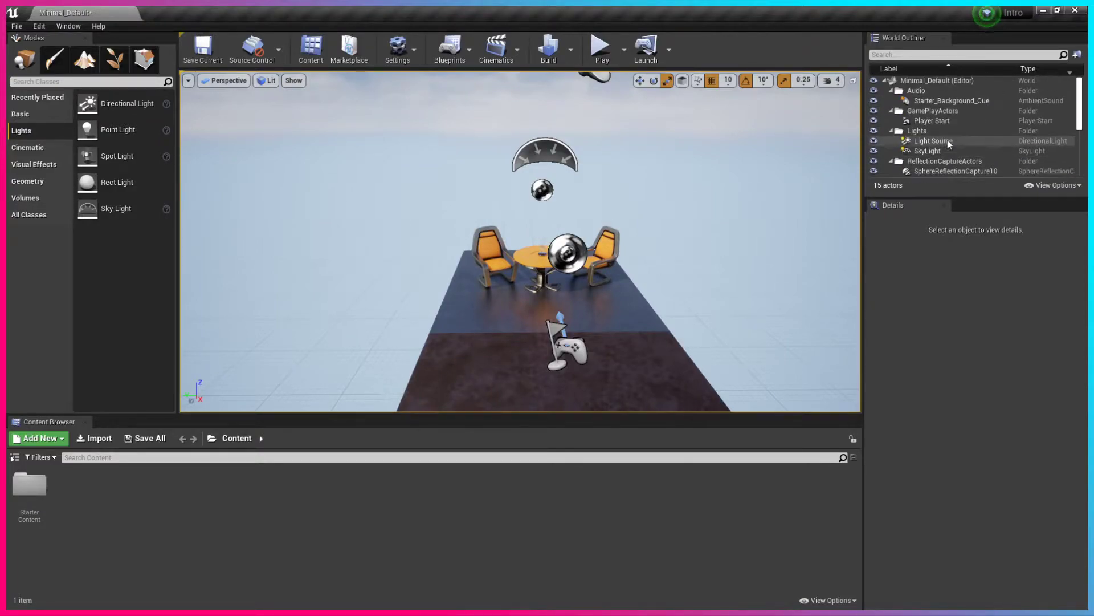
{"action": "left_click", "coordinate": [874, 151]}
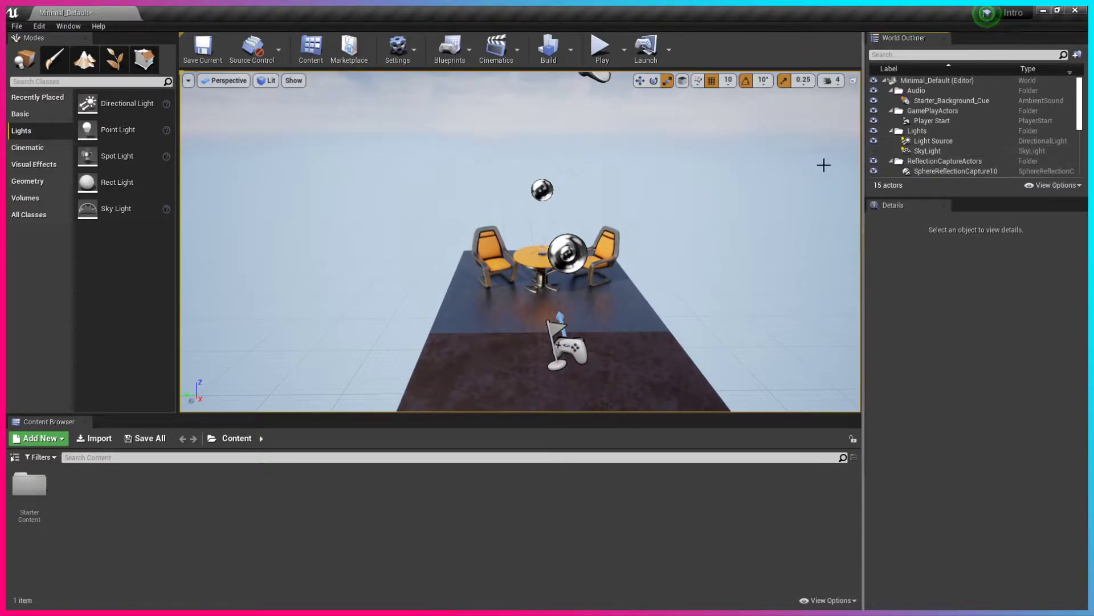
{"action": "left_click", "coordinate": [874, 151]}
Step: Toggle the Light Source's visibility off and on several times, and do the same once for the SkyLight
{"action": "left_click", "coordinate": [872, 141]}
{"action": "left_click", "coordinate": [872, 141]}
{"action": "left_click", "coordinate": [873, 140]}
{"action": "left_click", "coordinate": [874, 141]}
{"action": "left_click", "coordinate": [874, 141]}
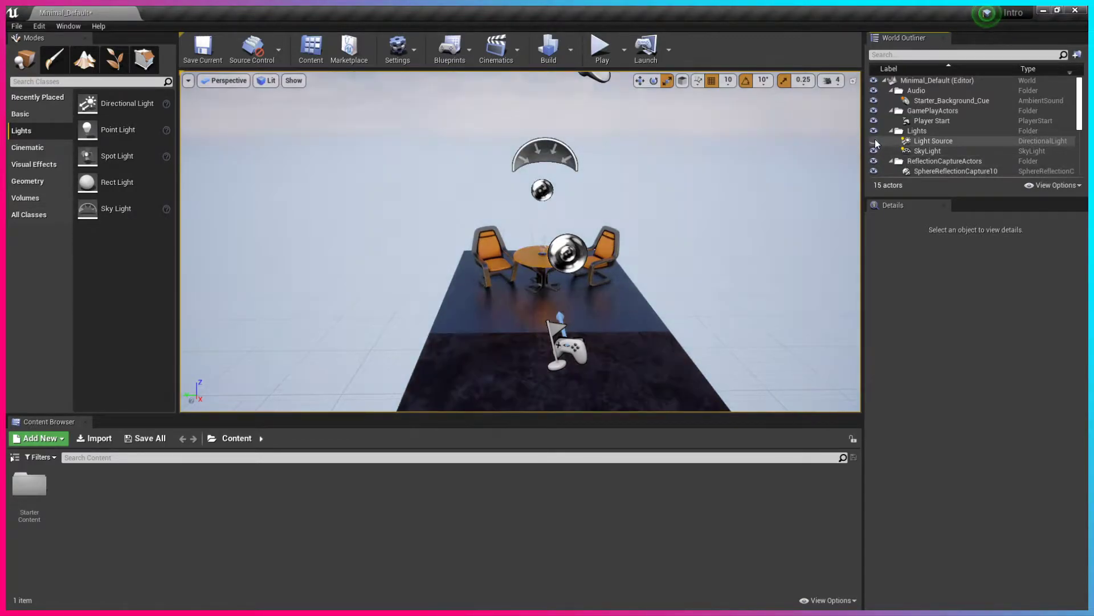
{"action": "left_click", "coordinate": [874, 140]}
{"action": "left_click", "coordinate": [873, 151]}
{"action": "left_click", "coordinate": [873, 151]}
Step: Review the placeable actors in the Cinematic and Visual Effects categories
{"action": "mouse_move", "coordinate": [657, 283]}
{"action": "right_mouse_down"}
{"action": "mouse_move", "coordinate": [709, 311]}
{"action": "mouse_move", "coordinate": [657, 283]}
{"action": "mouse_move", "coordinate": [711, 251]}
{"action": "mouse_move", "coordinate": [655, 279]}
{"action": "right_mouse_up"}
{"action": "scroll", "coordinate": [657, 283], "scroll_direction": "up", "scroll_amount": 4}
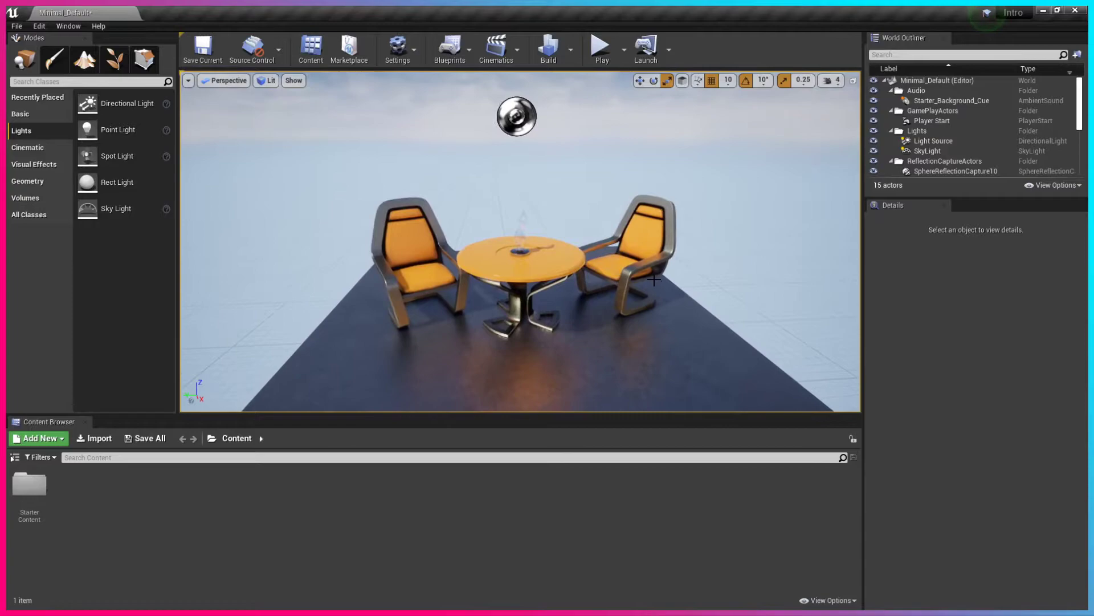
{"action": "left_click", "coordinate": [29, 149]}
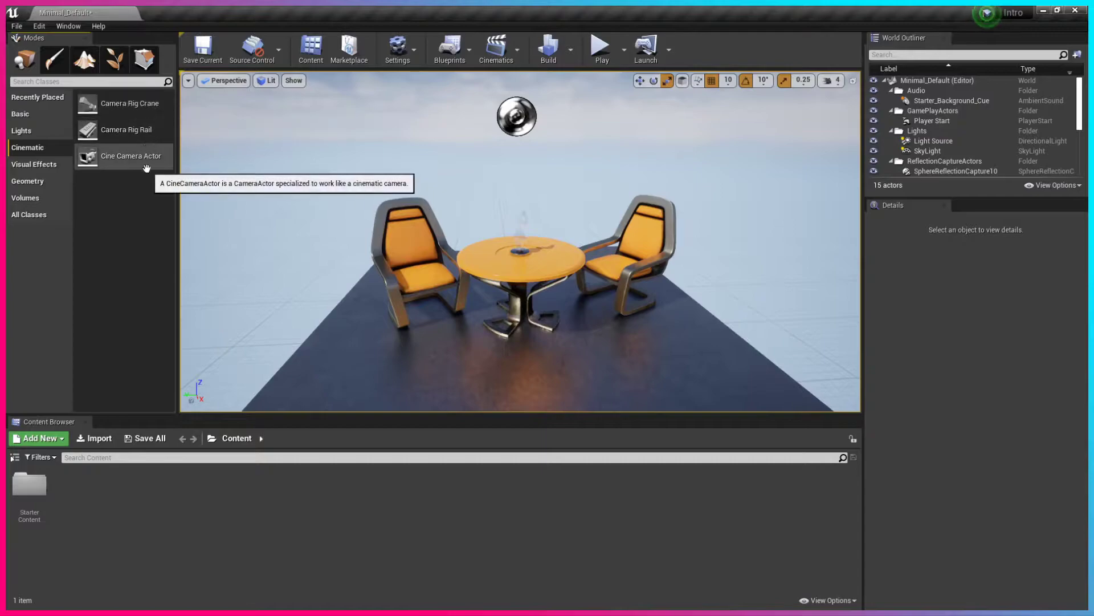
{"action": "left_click", "coordinate": [33, 165]}
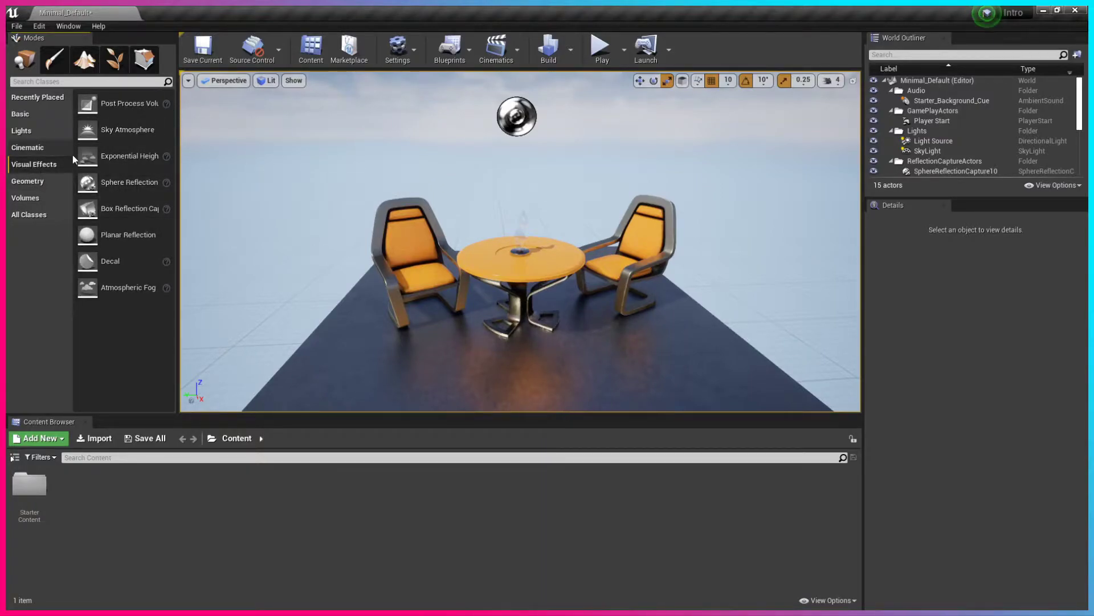
{"action": "left_click", "coordinate": [27, 147]}
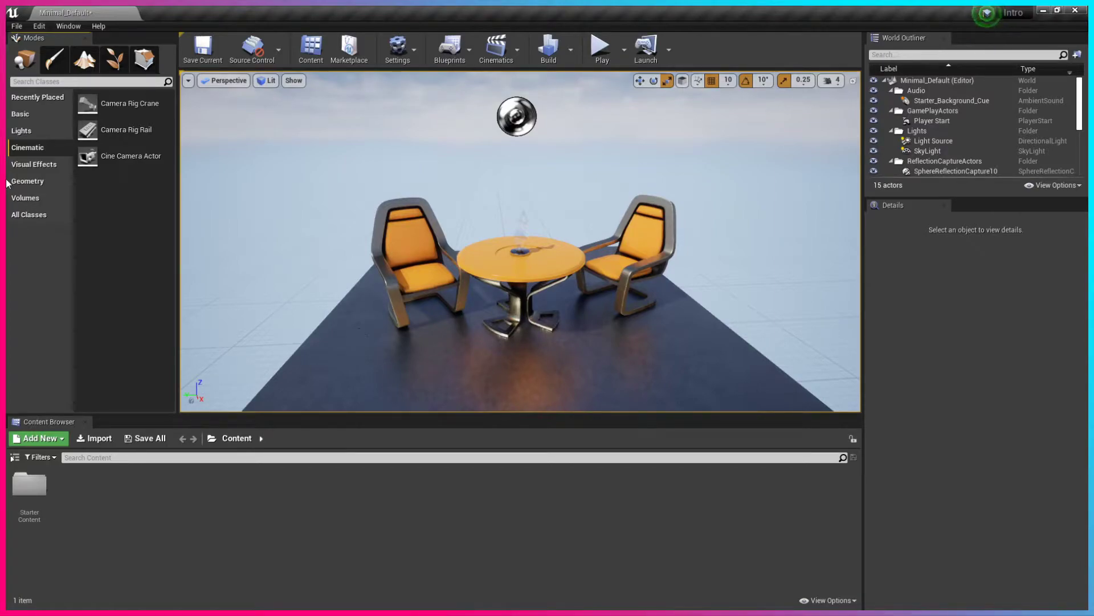
{"action": "left_click", "coordinate": [35, 164]}
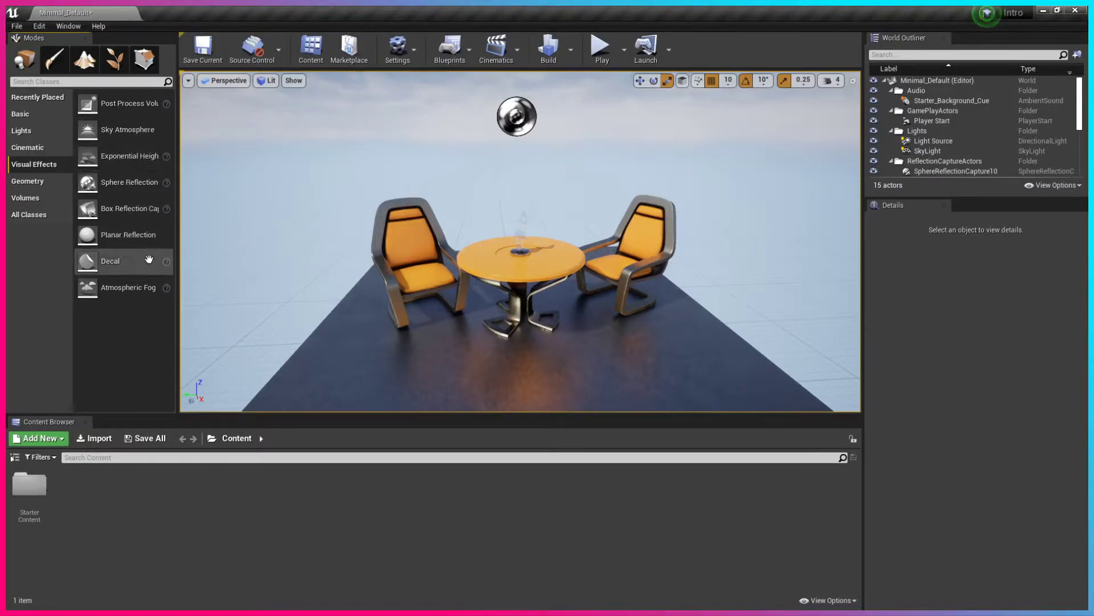
{"action": "right_click_drag", "start_coordinate": [483, 258], "coordinate": [468, 319]}
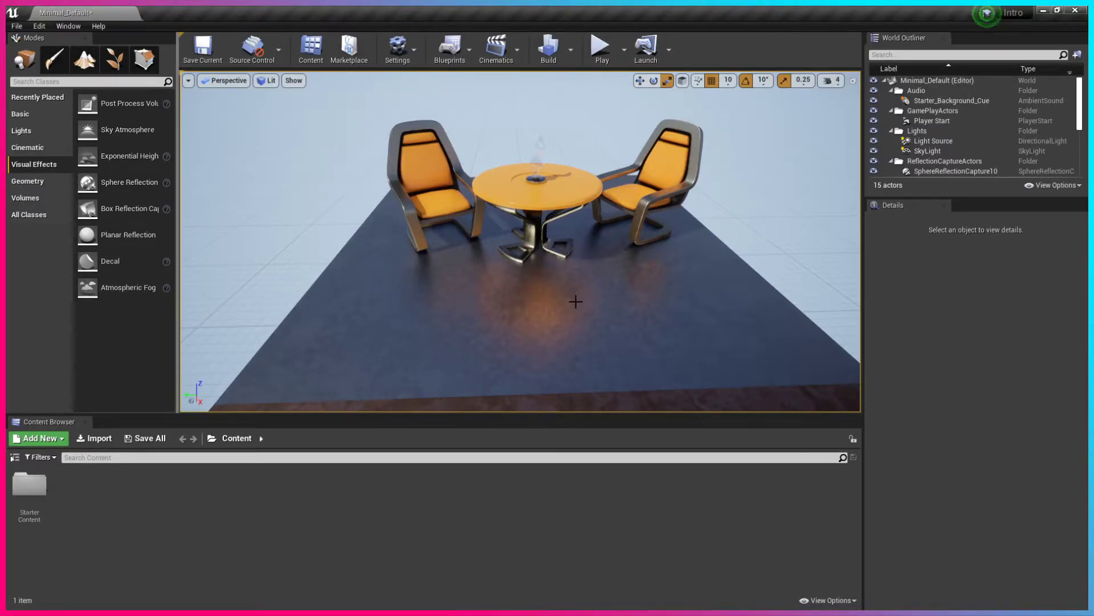
{"action": "left_click_drag", "start_coordinate": [117, 287], "coordinate": [317, 257]}
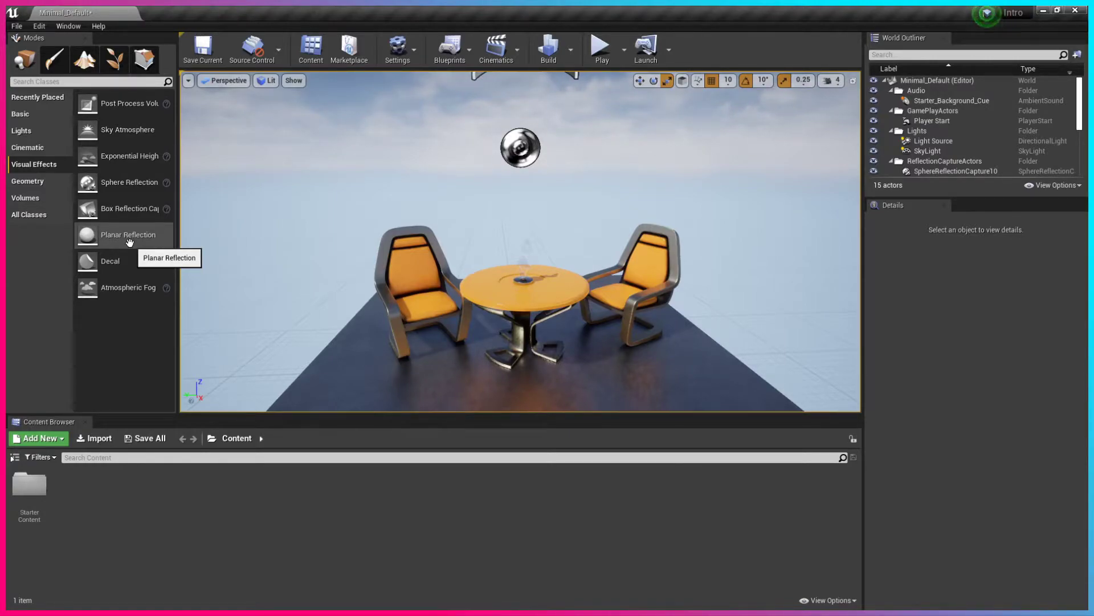
{"action": "right_click_drag", "start_coordinate": [565, 300], "coordinate": [571, 408]}
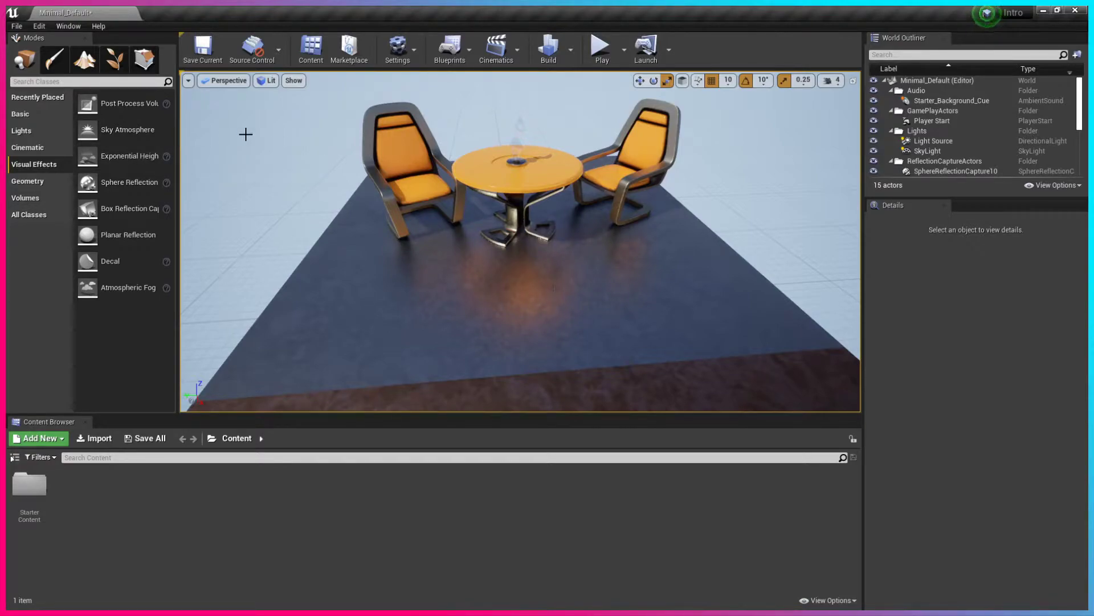
Step: Place an additive Box geometry brush in front of the table and move it to X 40, Y -30, Z 130
{"action": "left_click", "coordinate": [28, 181]}
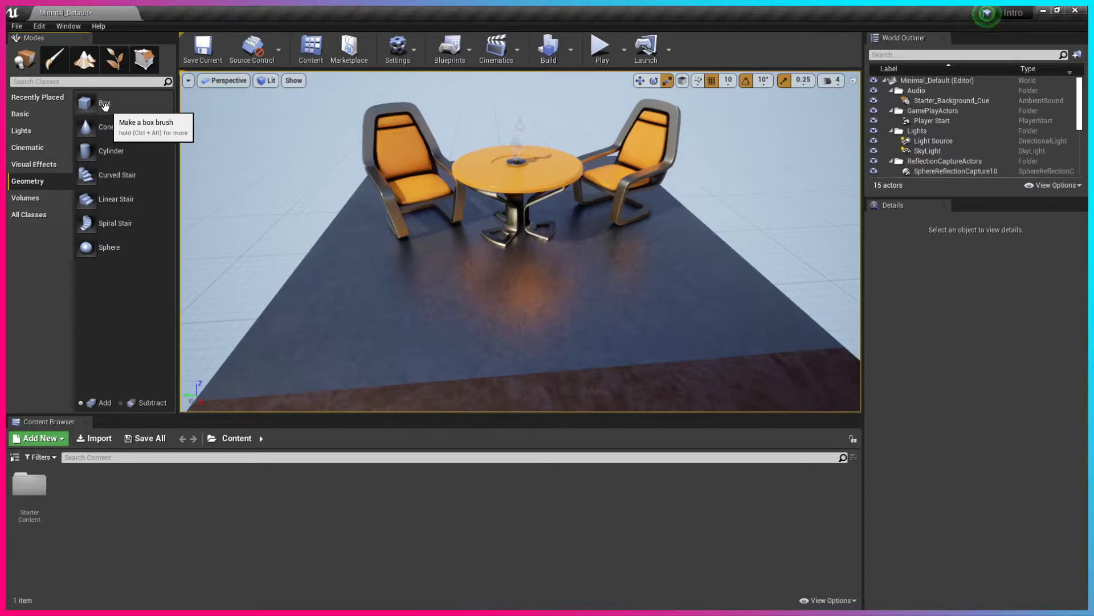
{"action": "mouse_move", "coordinate": [104, 105]}
{"action": "left_mouse_down"}
{"action": "mouse_move", "coordinate": [378, 245]}
{"action": "mouse_move", "coordinate": [571, 325]}
{"action": "left_mouse_up"}
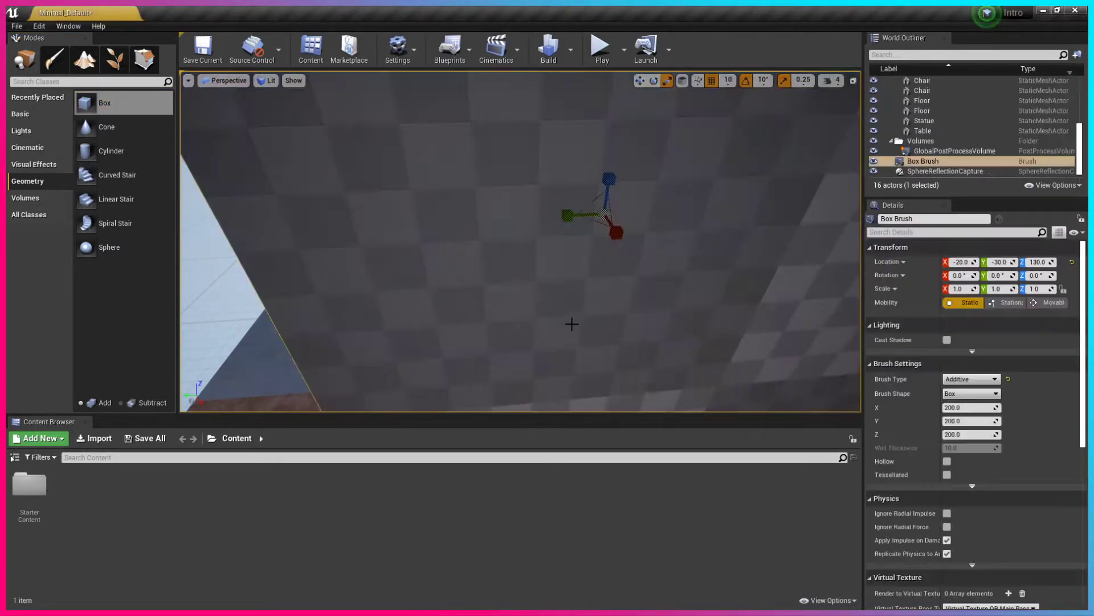
{"action": "right_click_drag", "start_coordinate": [572, 325], "coordinate": [521, 280]}
{"action": "key", "text": "e"}
{"action": "key", "text": "w"}
{"action": "left_click_drag", "start_coordinate": [547, 252], "coordinate": [585, 252]}
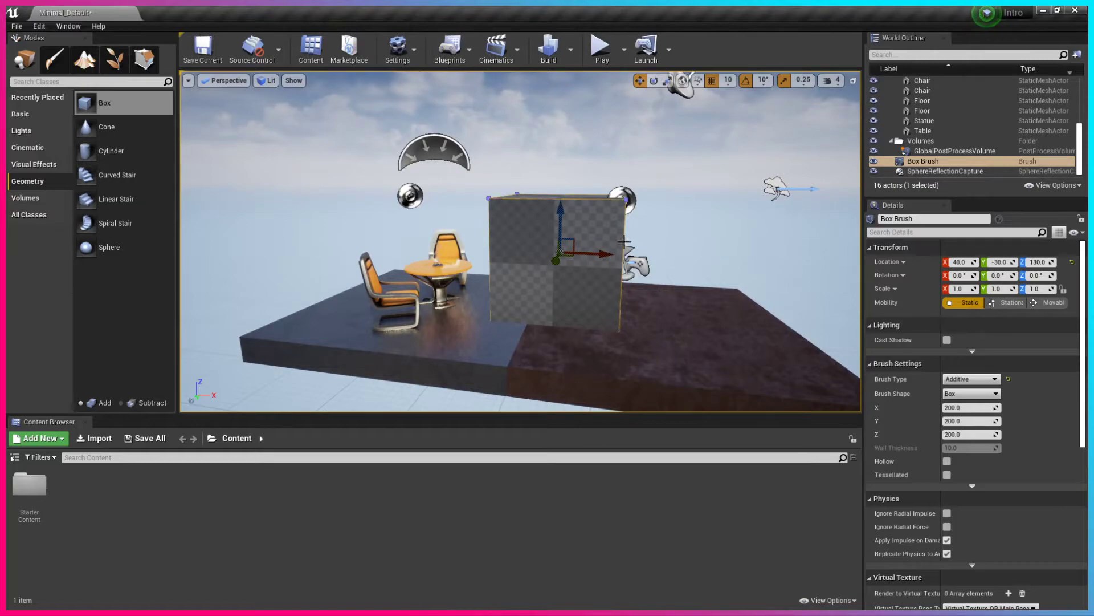
Step: Switch the viewport to game view and raise the Box brush to Z 180
{"action": "key", "text": "g"}
{"action": "left_click", "coordinate": [566, 240]}
{"action": "left_click_drag", "start_coordinate": [563, 222], "coordinate": [562, 194]}
{"action": "right_click_drag", "start_coordinate": [577, 241], "coordinate": [462, 251]}
{"action": "key", "text": "d"}
{"action": "key", "text": "w"}
{"action": "mouse_move", "coordinate": [603, 258]}
{"action": "right_mouse_down"}
{"action": "mouse_move", "coordinate": [565, 222]}
{"action": "mouse_move", "coordinate": [571, 204]}
{"action": "mouse_move", "coordinate": [530, 191]}
{"action": "mouse_move", "coordinate": [502, 222]}
{"action": "mouse_move", "coordinate": [479, 194]}
{"action": "right_mouse_up"}
Step: Toggle game view off and on, and select a side face of the Box brush
{"action": "key", "text": "g"}
{"action": "key", "text": "g"}
{"action": "key", "text": "a"}
{"action": "left_click", "coordinate": [571, 204]}
{"action": "key", "text": "d"}
{"action": "key", "text": "w"}
{"action": "key", "text": "s"}
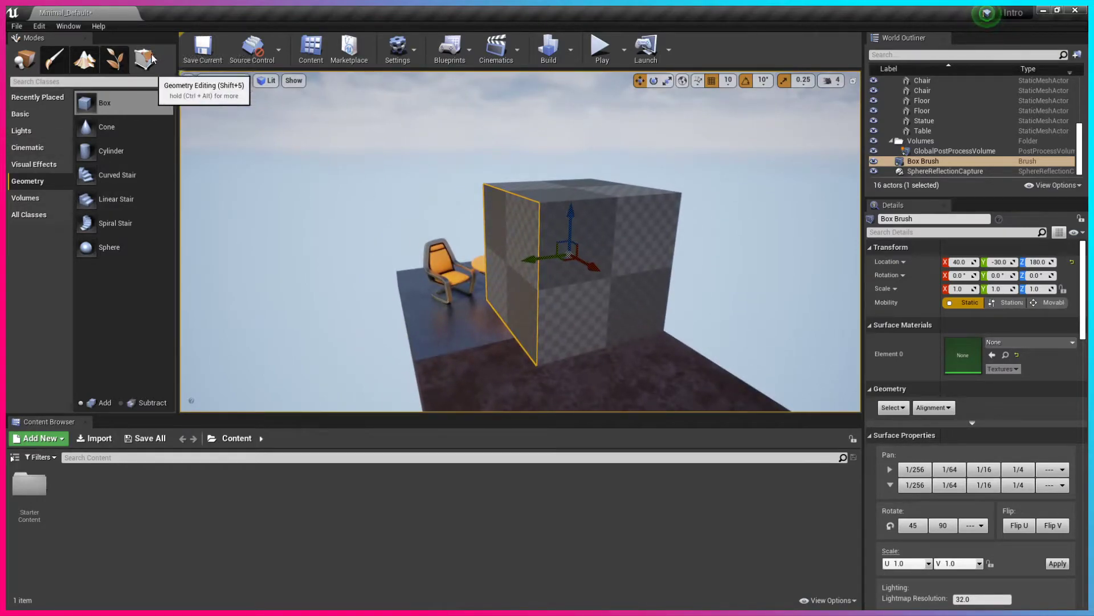
Step: Enter Geometry Editing mode and lower the Box brush's upper corner vertex nearest the table
{"action": "left_click", "coordinate": [137, 66]}
{"action": "key", "text": "a"}
{"action": "right_click_drag", "start_coordinate": [570, 239], "coordinate": [656, 251]}
{"action": "left_click", "coordinate": [632, 192]}
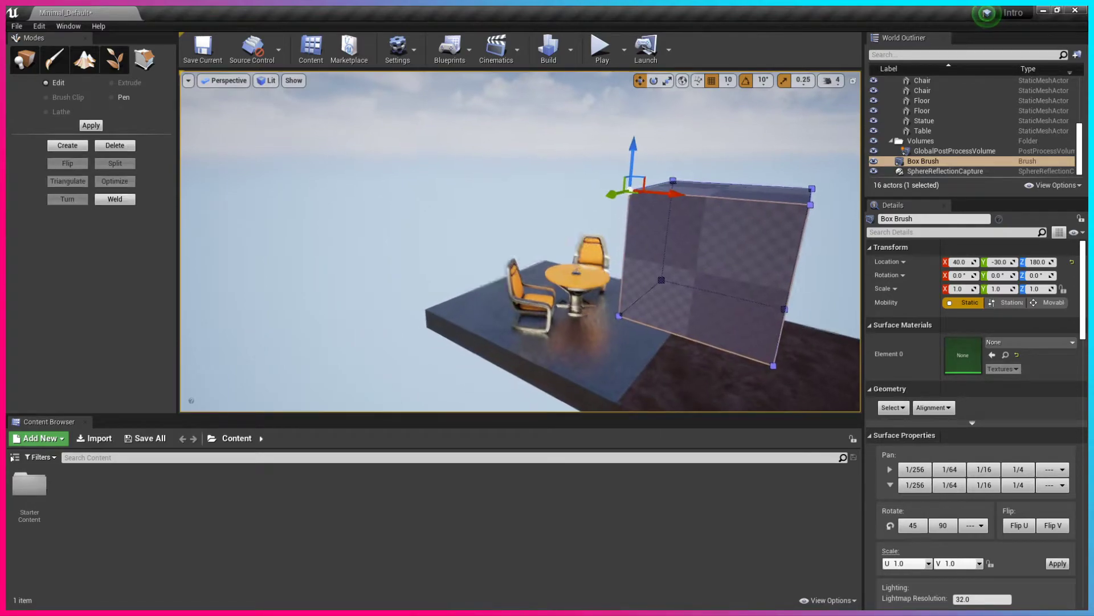
{"action": "right_click_drag", "start_coordinate": [589, 179], "coordinate": [627, 177]}
{"action": "left_click_drag", "start_coordinate": [567, 167], "coordinate": [566, 253]}
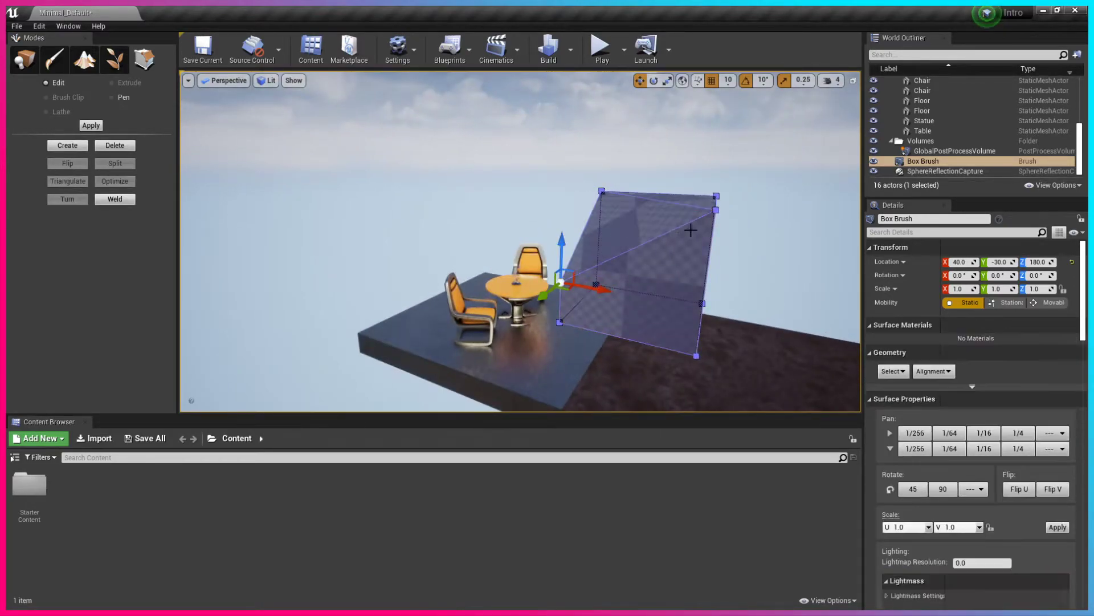
Step: Select another upper corner vertex of the Box brush and lower it towards the floor
{"action": "left_click", "coordinate": [716, 196]}
{"action": "right_click_drag", "start_coordinate": [723, 210], "coordinate": [712, 193]}
{"action": "key", "text": "d"}
{"action": "left_click_drag", "start_coordinate": [588, 166], "coordinate": [586, 263]}
{"action": "mouse_move", "coordinate": [586, 264]}
{"action": "right_mouse_down"}
{"action": "mouse_move", "coordinate": [607, 278]}
{"action": "mouse_move", "coordinate": [570, 278]}
{"action": "mouse_move", "coordinate": [599, 251]}
{"action": "mouse_move", "coordinate": [619, 268]}
{"action": "mouse_move", "coordinate": [555, 240]}
{"action": "mouse_move", "coordinate": [570, 267]}
{"action": "mouse_move", "coordinate": [601, 248]}
{"action": "right_mouse_up"}
{"action": "key", "text": "a"}
{"action": "key", "text": "d"}
{"action": "key", "text": "d"}
{"action": "key", "text": "a"}
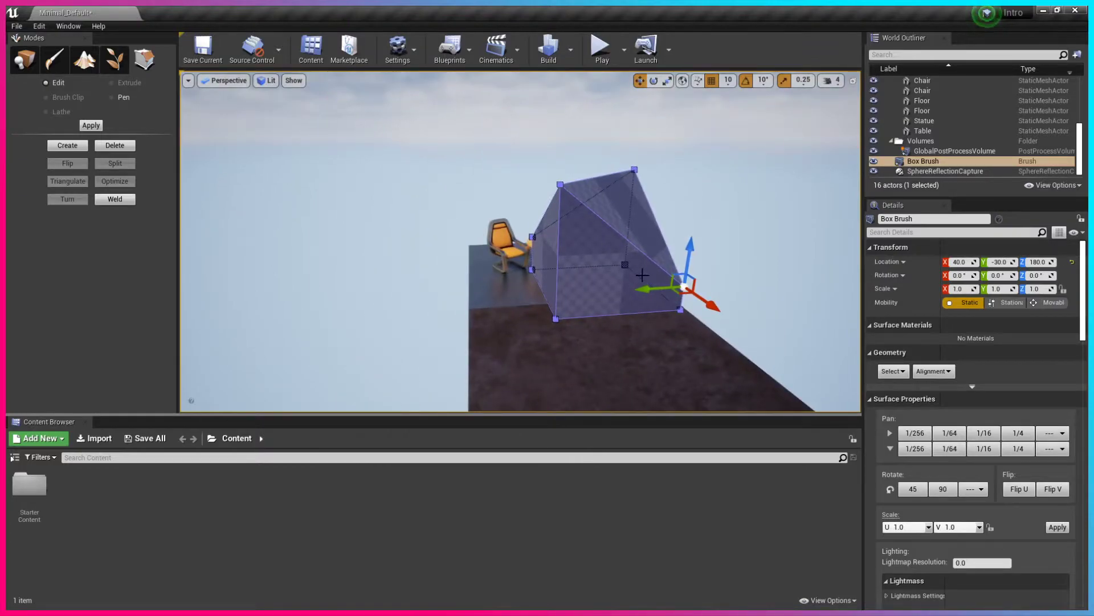
Step: Undo the last vertex edit and delete the Box brush
{"action": "key", "text": "ctrl+z"}
{"action": "key", "text": "Delete"}
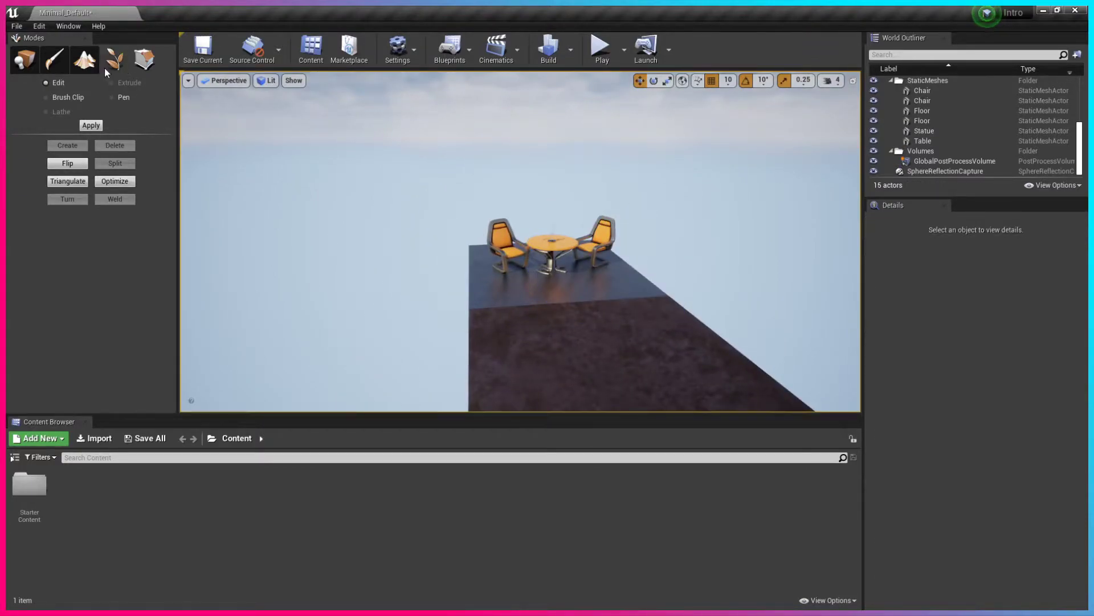
Step: Return to actor placement mode and show the Geometry brushes
{"action": "left_click", "coordinate": [24, 59]}
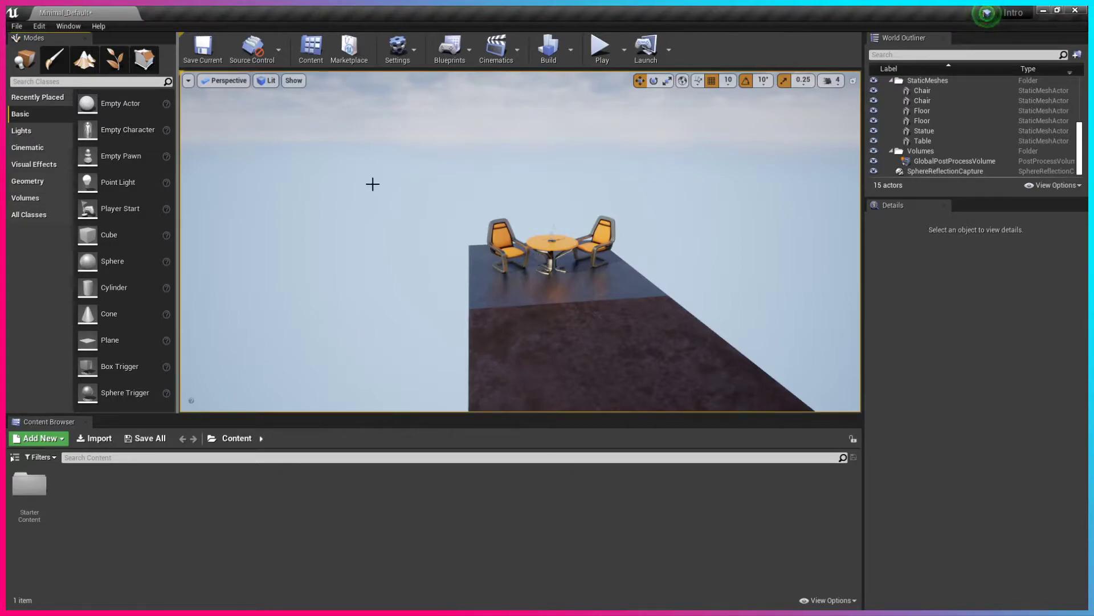
{"action": "left_click", "coordinate": [43, 180]}
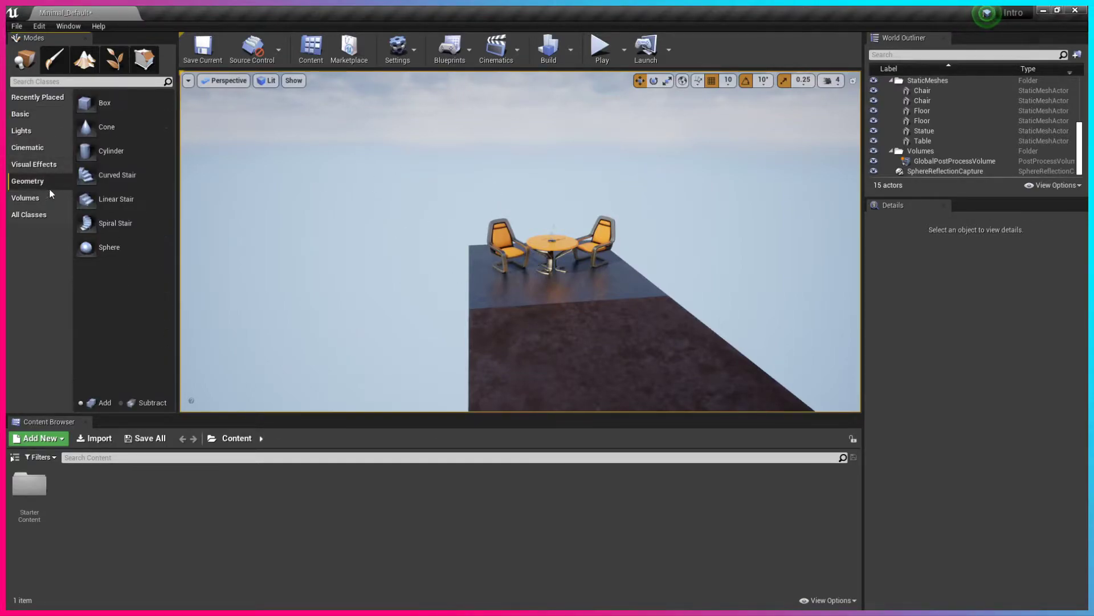
Step: Place a Curved Stair geometry brush on the brown floor, inspect its shape and delete it
{"action": "mouse_move", "coordinate": [117, 174]}
{"action": "left_mouse_down"}
{"action": "mouse_move", "coordinate": [570, 337]}
{"action": "mouse_move", "coordinate": [602, 331]}
{"action": "left_mouse_up"}
{"action": "mouse_move", "coordinate": [602, 332]}
{"action": "right_mouse_down"}
{"action": "mouse_move", "coordinate": [513, 336]}
{"action": "mouse_move", "coordinate": [539, 345]}
{"action": "mouse_move", "coordinate": [425, 302]}
{"action": "mouse_move", "coordinate": [467, 336]}
{"action": "mouse_move", "coordinate": [536, 354]}
{"action": "mouse_move", "coordinate": [579, 323]}
{"action": "right_mouse_up"}
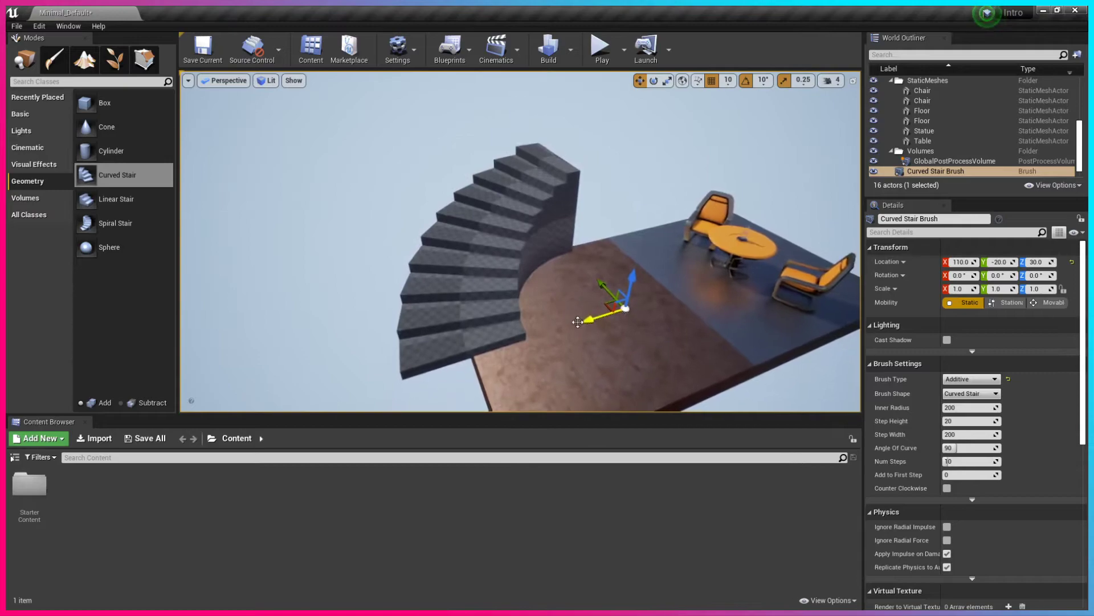
{"action": "key", "text": "Delete"}
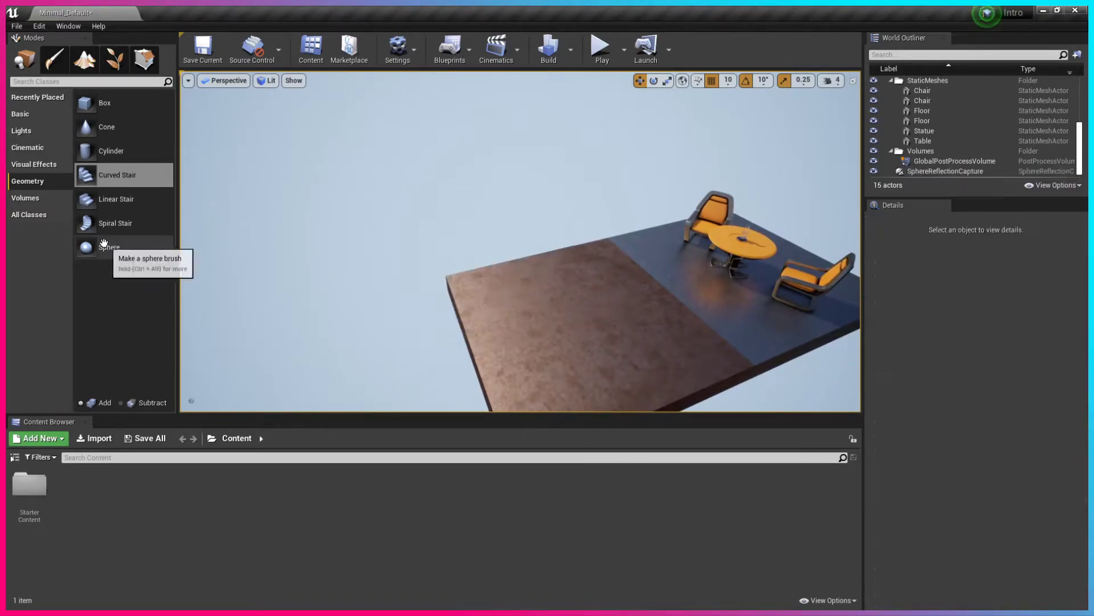
Step: Browse the full list of Volumes actors, widening the placement list so the names are readable
{"action": "left_click", "coordinate": [34, 200]}
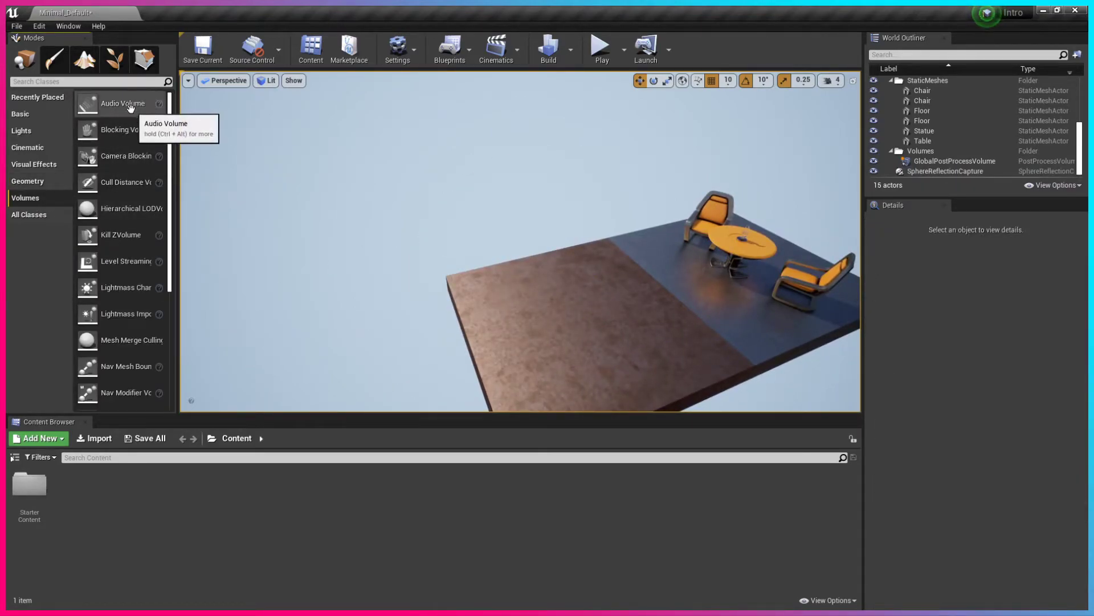
{"action": "scroll", "coordinate": [103, 109], "scroll_direction": "down", "scroll_amount": 1}
{"action": "left_click_drag", "start_coordinate": [177, 187], "coordinate": [201, 187]}
{"action": "scroll", "coordinate": [153, 270], "scroll_direction": "down", "scroll_amount": 4}
{"action": "scroll", "coordinate": [150, 296], "scroll_direction": "down", "scroll_amount": 5}
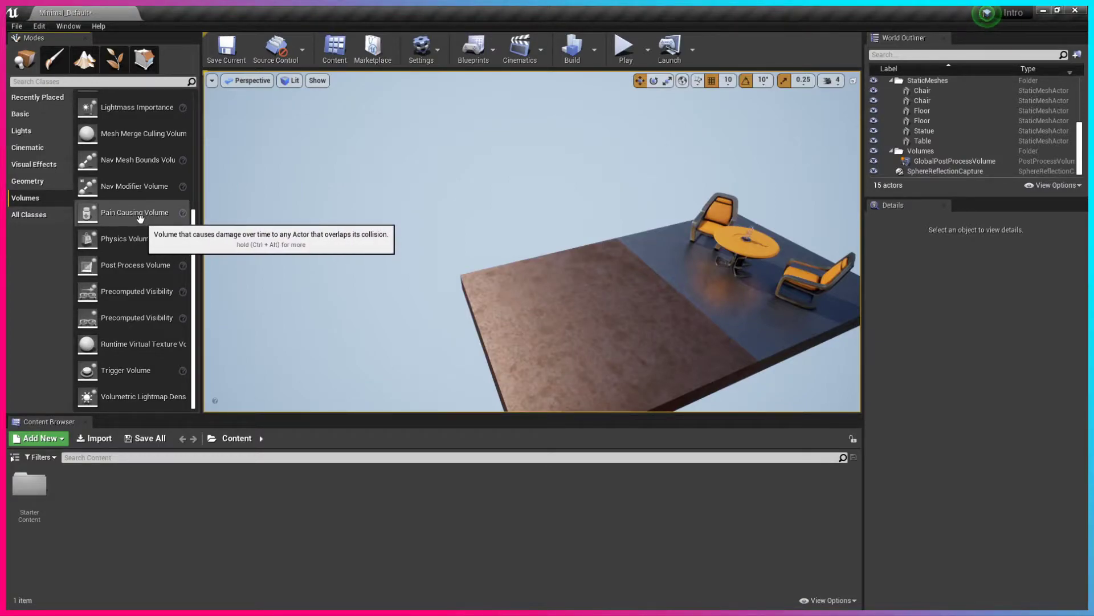
{"action": "scroll", "coordinate": [141, 219], "scroll_direction": "up", "scroll_amount": 2}
{"action": "scroll", "coordinate": [139, 218], "scroll_direction": "up", "scroll_amount": 3}
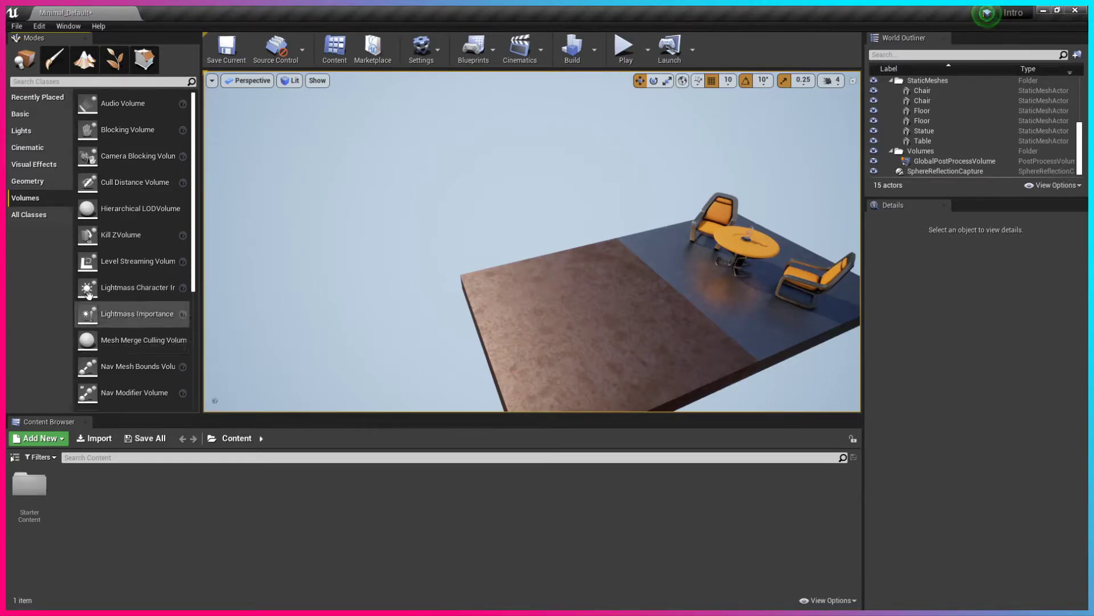
Step: Review the All Classes actor category and the vertex colour brush settings in Mesh Paint mode
{"action": "left_click", "coordinate": [36, 214]}
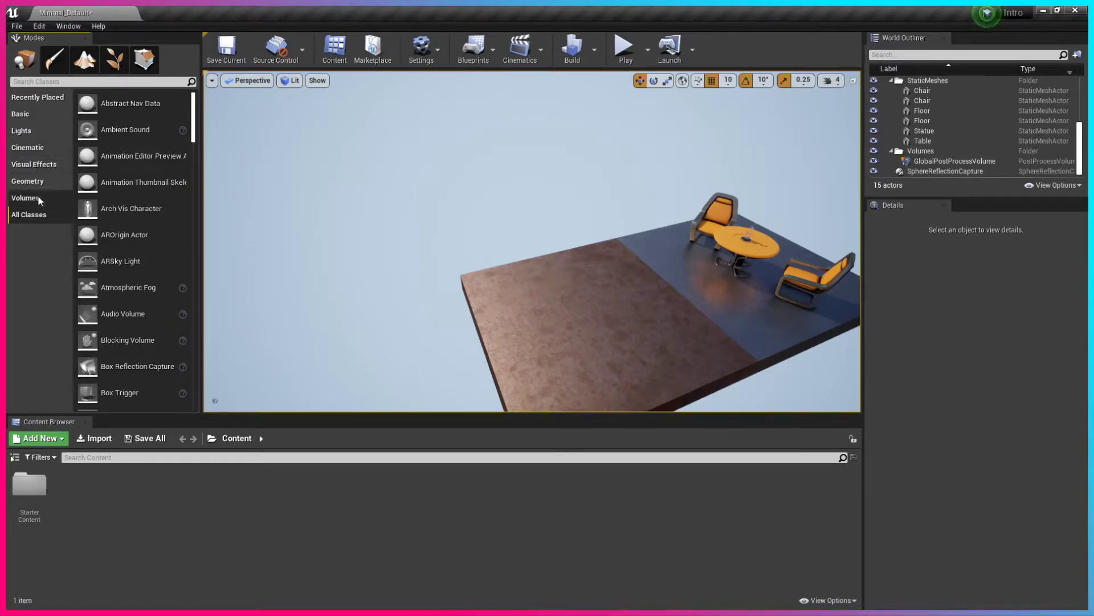
{"action": "left_click", "coordinate": [38, 197]}
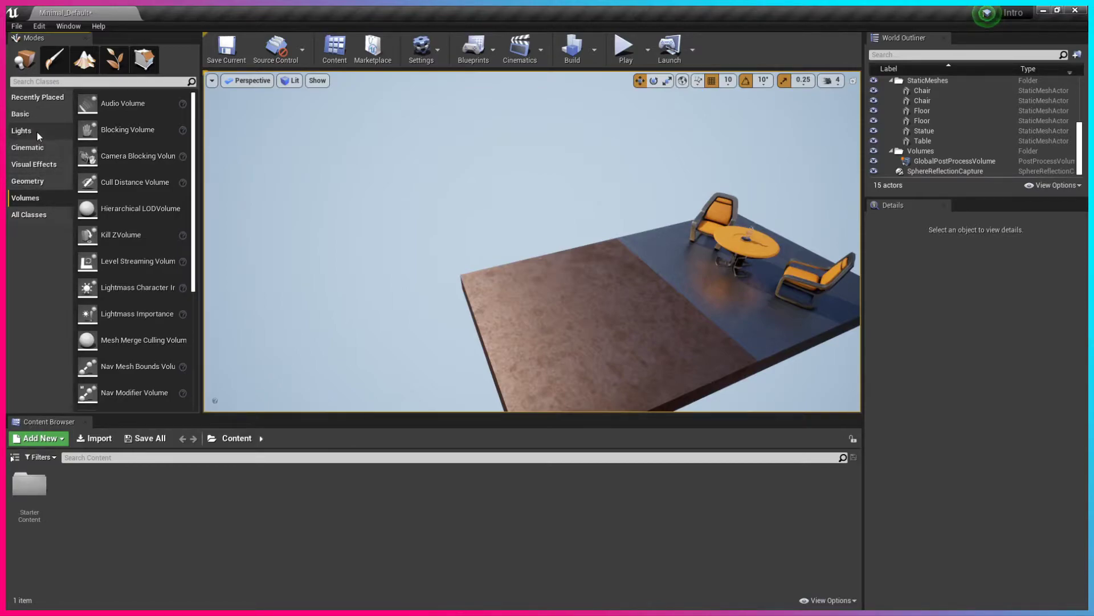
{"action": "left_click", "coordinate": [54, 59]}
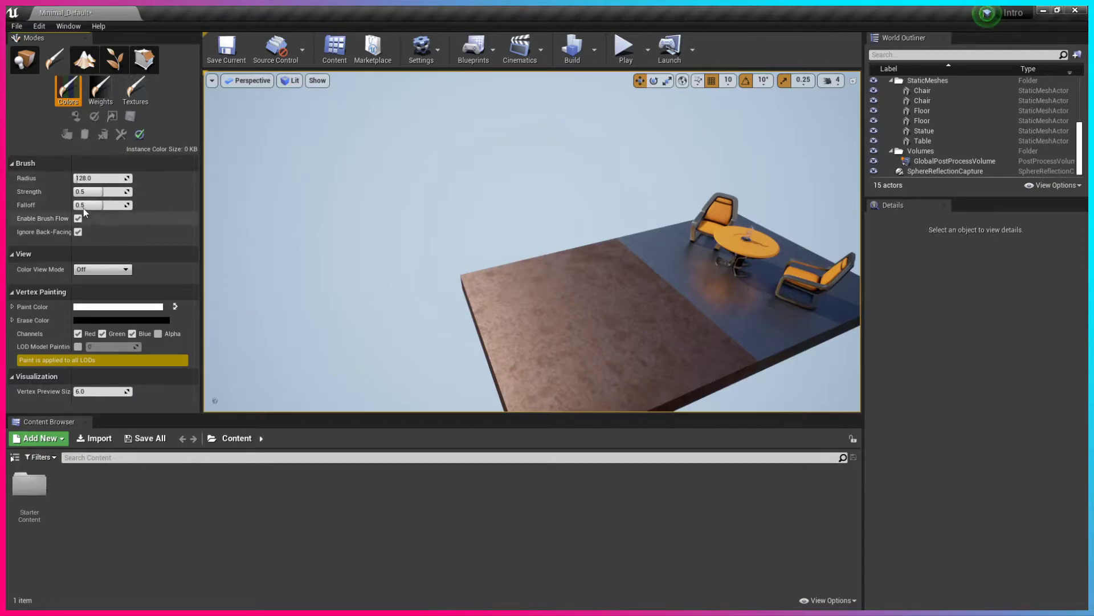
{"action": "left_click_drag", "start_coordinate": [200, 280], "coordinate": [193, 279]}
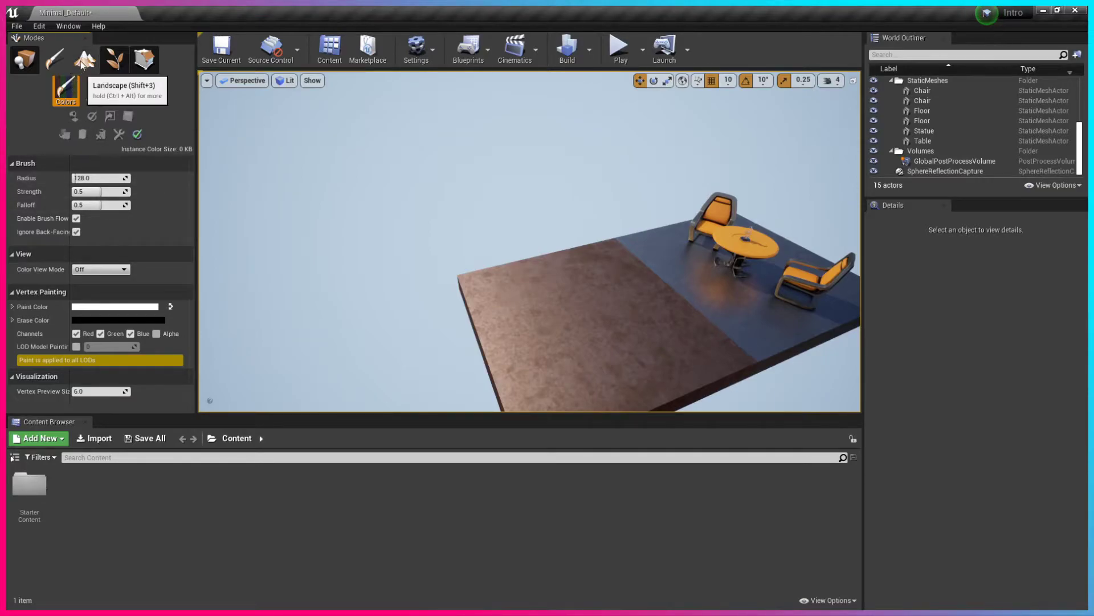
Step: In Landscape mode, lower the new landscape to a Z location of -70 and create it
{"action": "scroll", "coordinate": [571, 275], "scroll_direction": "down", "scroll_amount": 6}
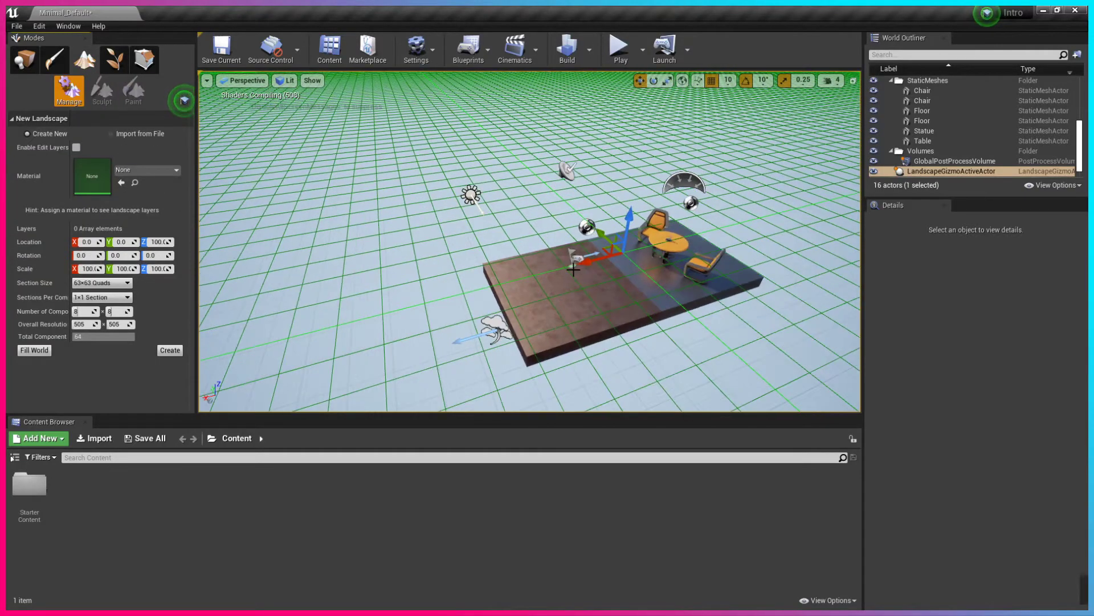
{"action": "scroll", "coordinate": [573, 270], "scroll_direction": "down", "scroll_amount": 4}
{"action": "right_click_drag", "start_coordinate": [573, 271], "coordinate": [597, 214]}
{"action": "right_click_drag", "start_coordinate": [549, 399], "coordinate": [564, 406]}
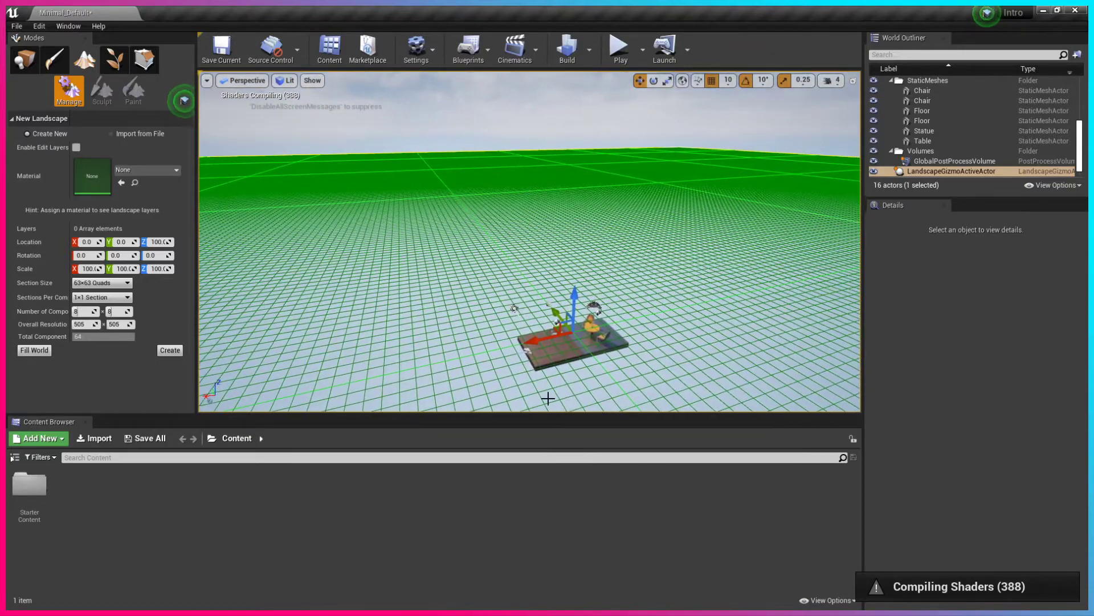
{"action": "left_click_drag", "start_coordinate": [575, 301], "coordinate": [573, 320]}
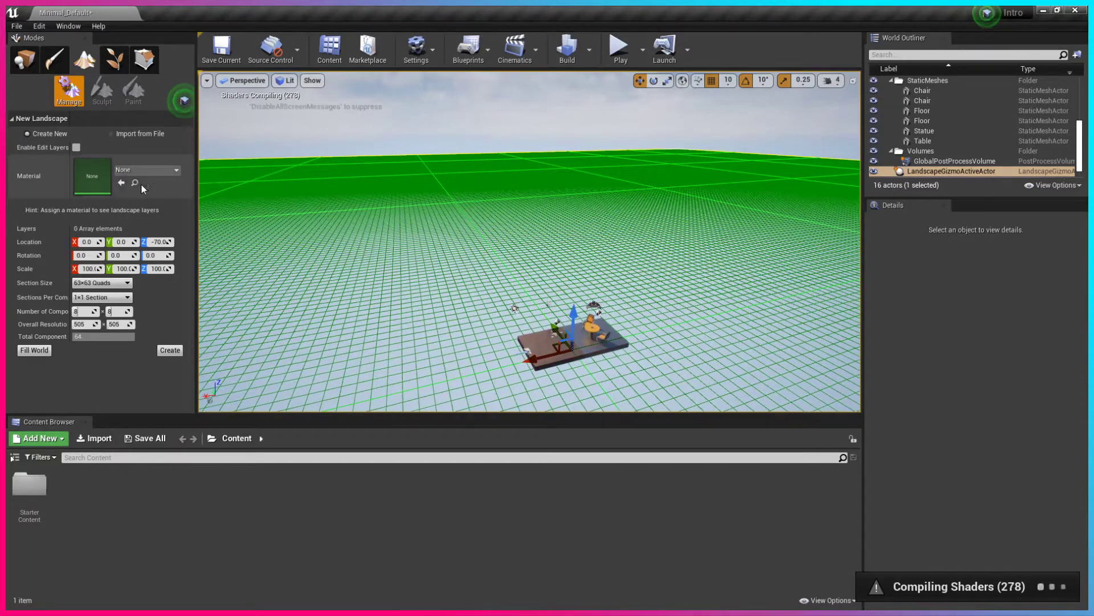
{"action": "left_click", "coordinate": [170, 350]}
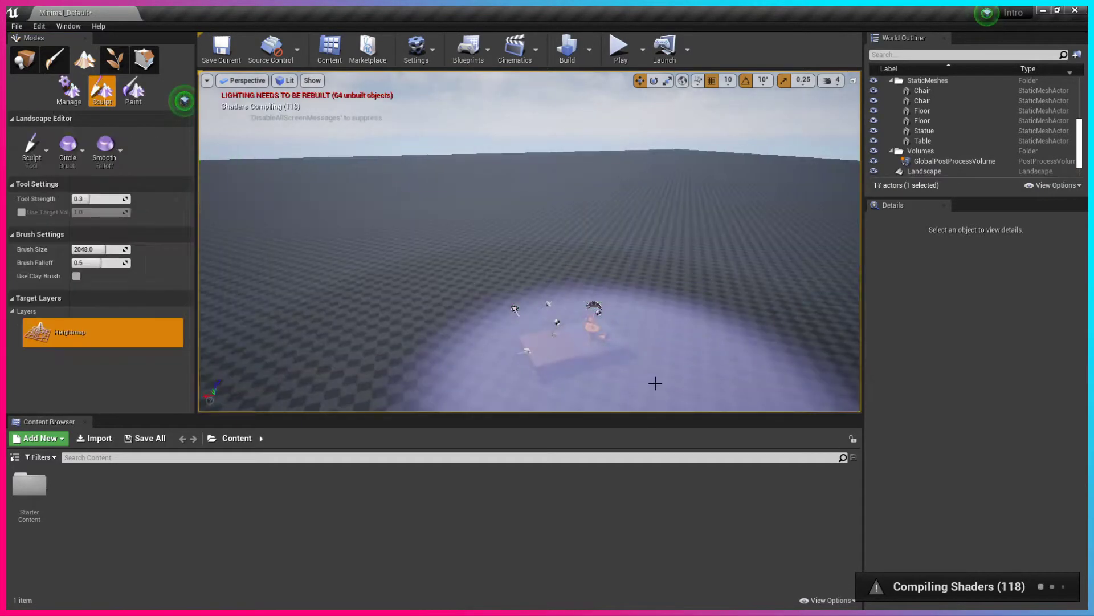
Step: Sculpt a first hill on the landscape, well away from the table and chairs
{"action": "key", "text": "s"}
{"action": "mouse_move", "coordinate": [459, 281]}
{"action": "right_mouse_down"}
{"action": "mouse_move", "coordinate": [453, 319]}
{"action": "mouse_move", "coordinate": [479, 319]}
{"action": "mouse_move", "coordinate": [445, 325]}
{"action": "mouse_move", "coordinate": [484, 348]}
{"action": "mouse_move", "coordinate": [462, 257]}
{"action": "mouse_move", "coordinate": [382, 253]}
{"action": "right_mouse_up"}
{"action": "key", "text": "s"}
{"action": "key", "text": "s"}
{"action": "mouse_move", "coordinate": [382, 253]}
{"action": "left_mouse_down"}
{"action": "mouse_move", "coordinate": [378, 220]}
{"action": "mouse_move", "coordinate": [440, 203]}
{"action": "mouse_move", "coordinate": [442, 227]}
{"action": "mouse_move", "coordinate": [482, 244]}
{"action": "mouse_move", "coordinate": [386, 215]}
{"action": "mouse_move", "coordinate": [400, 256]}
{"action": "mouse_move", "coordinate": [462, 189]}
{"action": "left_mouse_up"}
Step: Raise the sculpting tool strength to about 0.55 and sculpt the hill into a larger mountain range
{"action": "left_click_drag", "start_coordinate": [94, 198], "coordinate": [109, 199]}
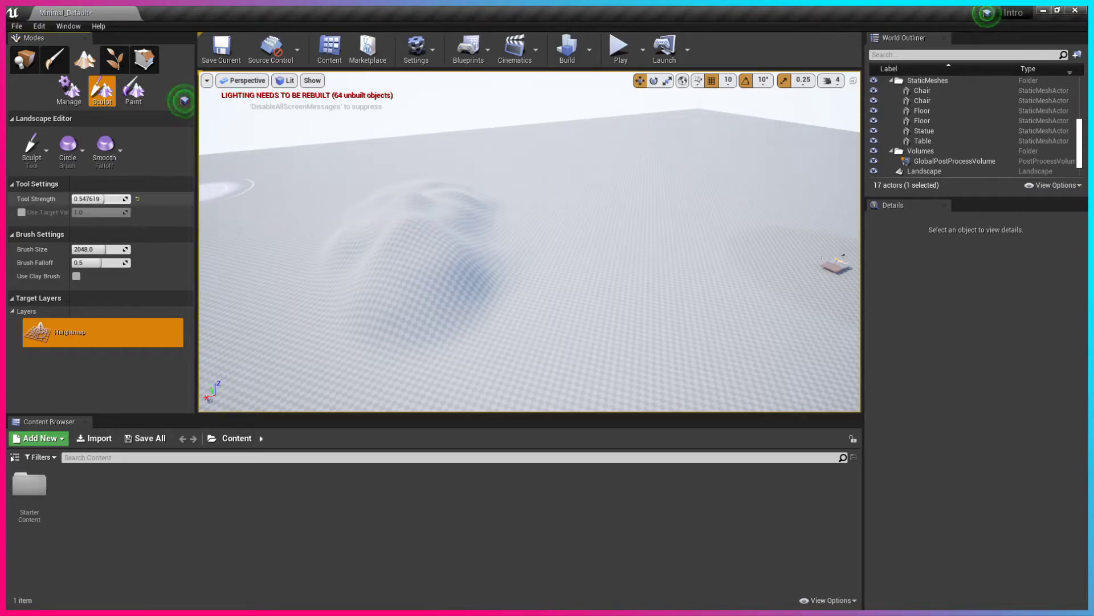
{"action": "mouse_move", "coordinate": [431, 196]}
{"action": "left_mouse_down"}
{"action": "mouse_move", "coordinate": [586, 174]}
{"action": "mouse_move", "coordinate": [564, 303]}
{"action": "mouse_move", "coordinate": [576, 168]}
{"action": "mouse_move", "coordinate": [501, 313]}
{"action": "mouse_move", "coordinate": [391, 171]}
{"action": "mouse_move", "coordinate": [547, 159]}
{"action": "mouse_move", "coordinate": [706, 171]}
{"action": "mouse_move", "coordinate": [647, 171]}
{"action": "mouse_move", "coordinate": [610, 146]}
{"action": "mouse_move", "coordinate": [616, 162]}
{"action": "mouse_move", "coordinate": [513, 150]}
{"action": "mouse_move", "coordinate": [540, 281]}
{"action": "mouse_move", "coordinate": [586, 254]}
{"action": "mouse_move", "coordinate": [528, 313]}
{"action": "mouse_move", "coordinate": [594, 232]}
{"action": "mouse_move", "coordinate": [576, 181]}
{"action": "mouse_move", "coordinate": [559, 244]}
{"action": "mouse_move", "coordinate": [553, 228]}
{"action": "mouse_move", "coordinate": [614, 189]}
{"action": "mouse_move", "coordinate": [584, 215]}
{"action": "mouse_move", "coordinate": [579, 166]}
{"action": "mouse_move", "coordinate": [628, 286]}
{"action": "mouse_move", "coordinate": [571, 219]}
{"action": "mouse_move", "coordinate": [610, 203]}
{"action": "mouse_move", "coordinate": [624, 216]}
{"action": "mouse_move", "coordinate": [587, 302]}
{"action": "mouse_move", "coordinate": [513, 327]}
{"action": "mouse_move", "coordinate": [666, 301]}
{"action": "left_mouse_up"}
{"action": "mouse_move", "coordinate": [667, 300]}
{"action": "right_mouse_down"}
{"action": "mouse_move", "coordinate": [724, 336]}
{"action": "mouse_move", "coordinate": [633, 274]}
{"action": "mouse_move", "coordinate": [581, 268]}
{"action": "mouse_move", "coordinate": [593, 262]}
{"action": "mouse_move", "coordinate": [623, 102]}
{"action": "right_mouse_up"}
{"action": "key", "text": "d"}
Step: Play the level in the editor, look at the sculpted mountains and stop the session
{"action": "left_click", "coordinate": [620, 47]}
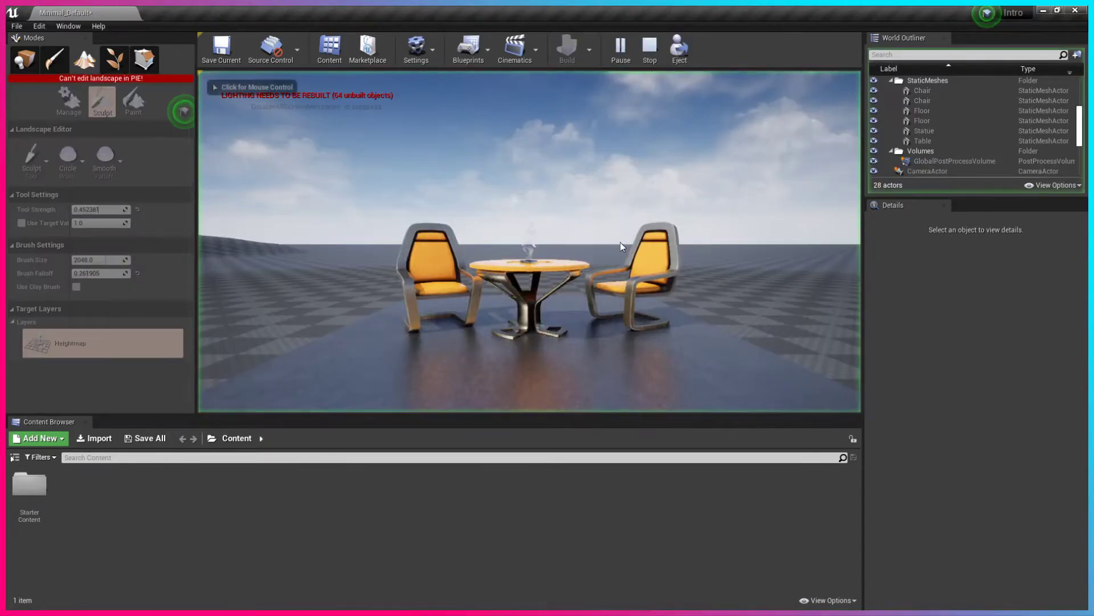
{"action": "left_click", "coordinate": [622, 247]}
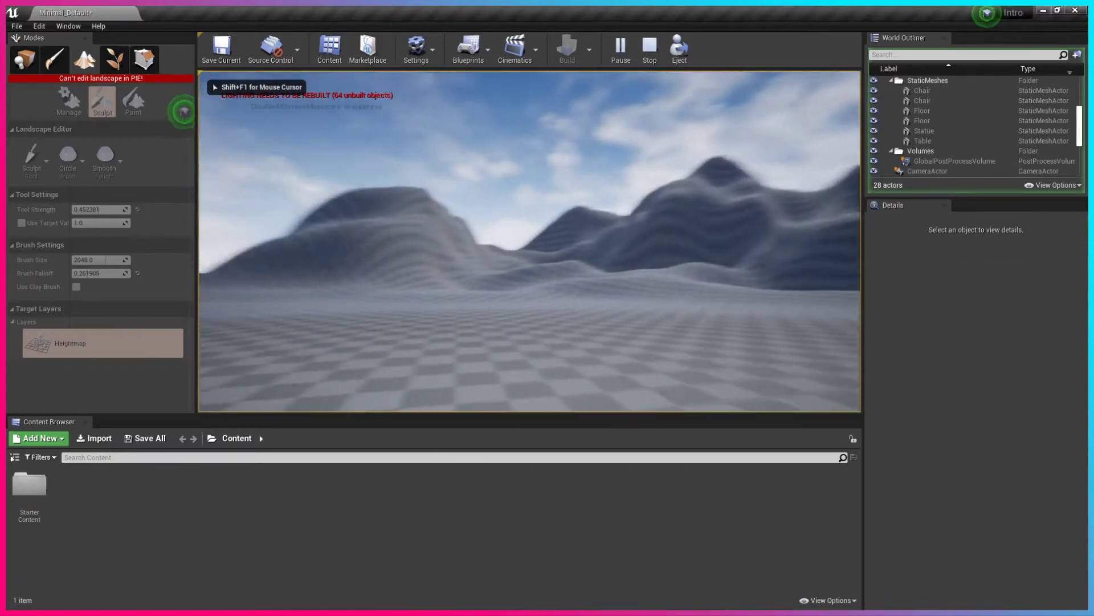
{"action": "key", "text": "Escape"}
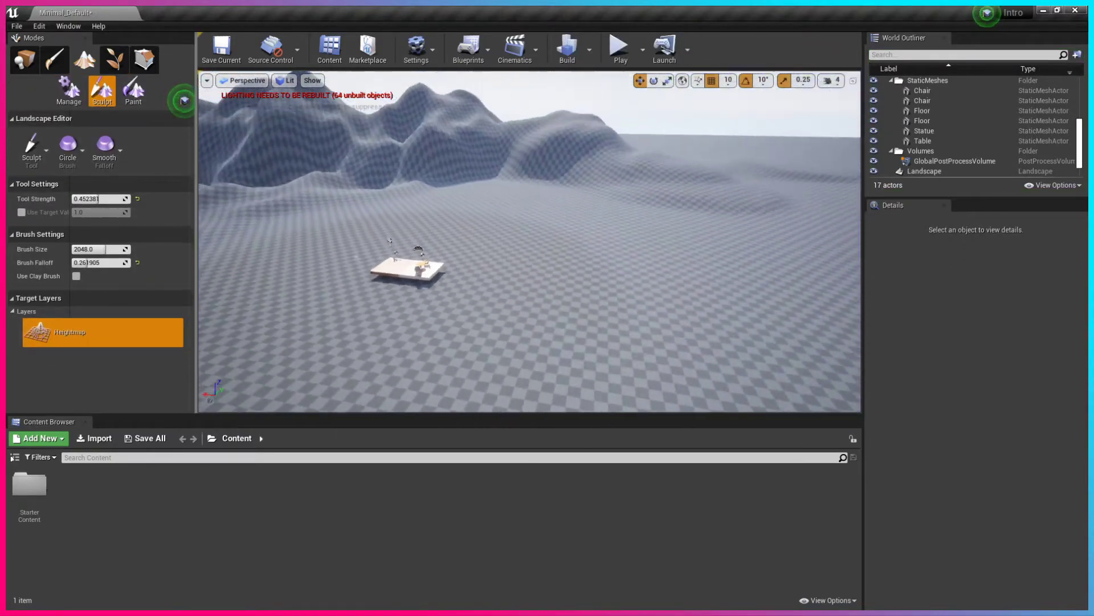
Step: Review the Foliage painting and Geometry Editing mode options and return to actor placement mode
{"action": "right_click_drag", "start_coordinate": [529, 241], "coordinate": [530, 302]}
{"action": "right_click_drag", "start_coordinate": [477, 232], "coordinate": [556, 176]}
{"action": "right_click_drag", "start_coordinate": [308, 279], "coordinate": [358, 237]}
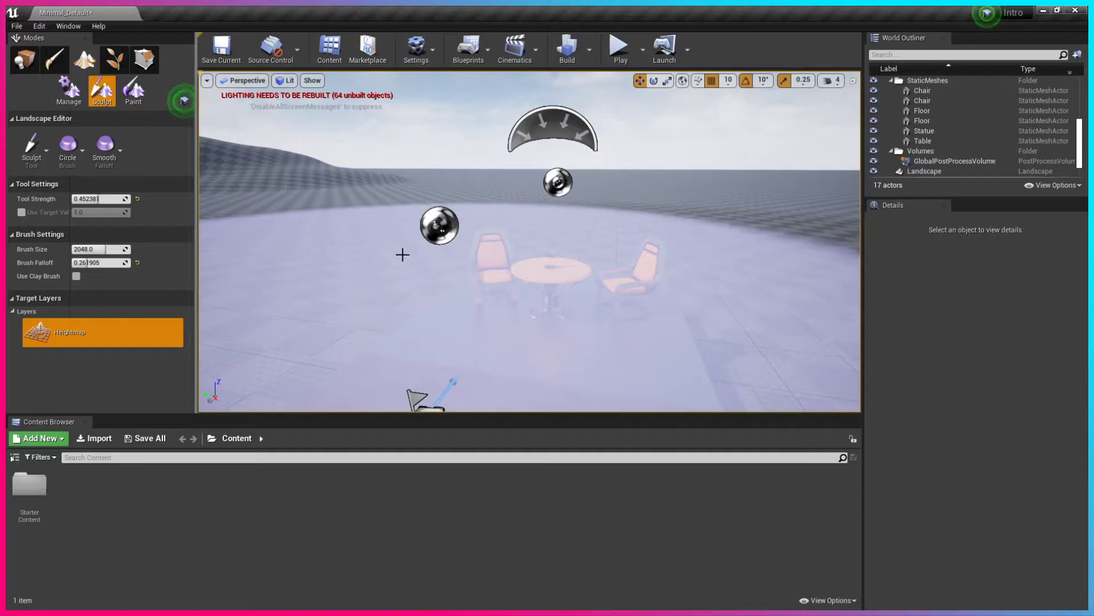
{"action": "scroll", "coordinate": [493, 264], "scroll_direction": "down", "scroll_amount": 2}
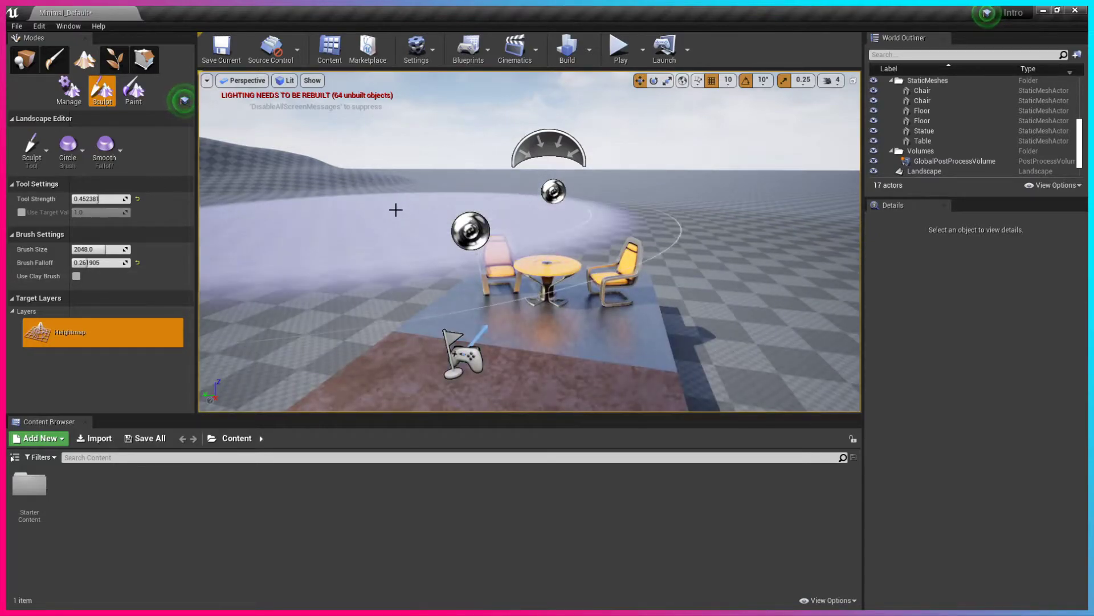
{"action": "mouse_move", "coordinate": [395, 210]}
{"action": "left_mouse_down"}
{"action": "mouse_move", "coordinate": [484, 164]}
{"action": "mouse_move", "coordinate": [118, 349]}
{"action": "left_mouse_up"}
{"action": "left_click", "coordinate": [114, 59]}
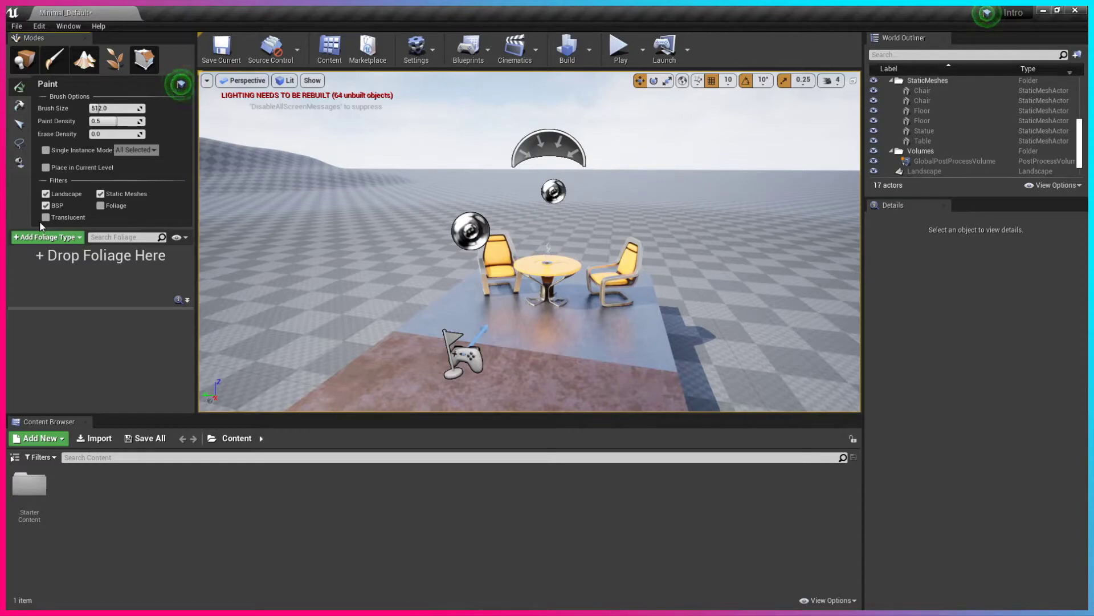
{"action": "left_click", "coordinate": [145, 60]}
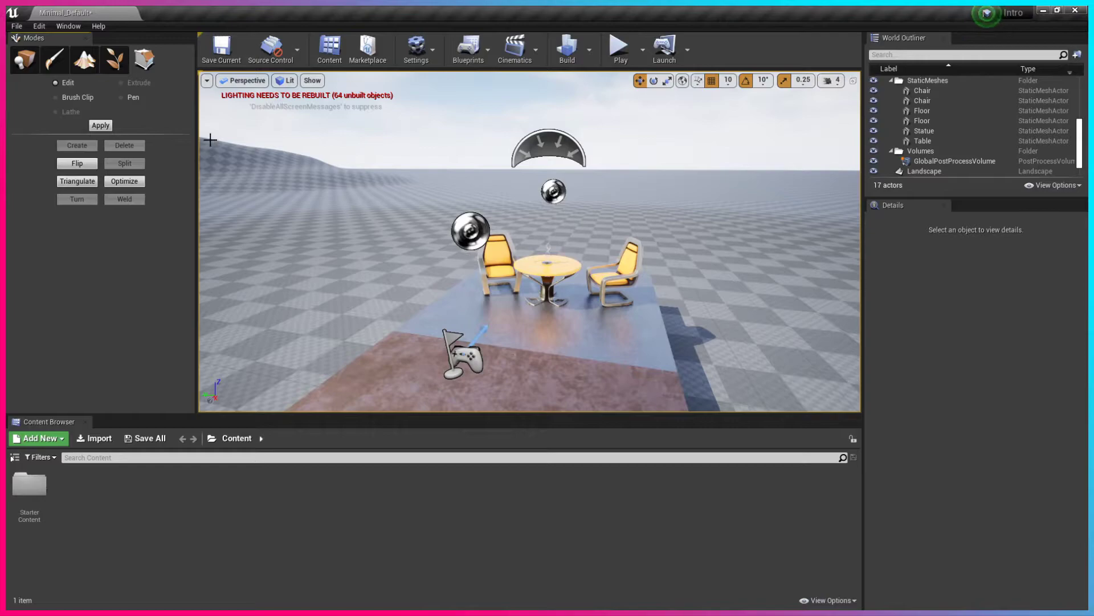
{"action": "left_click", "coordinate": [25, 60]}
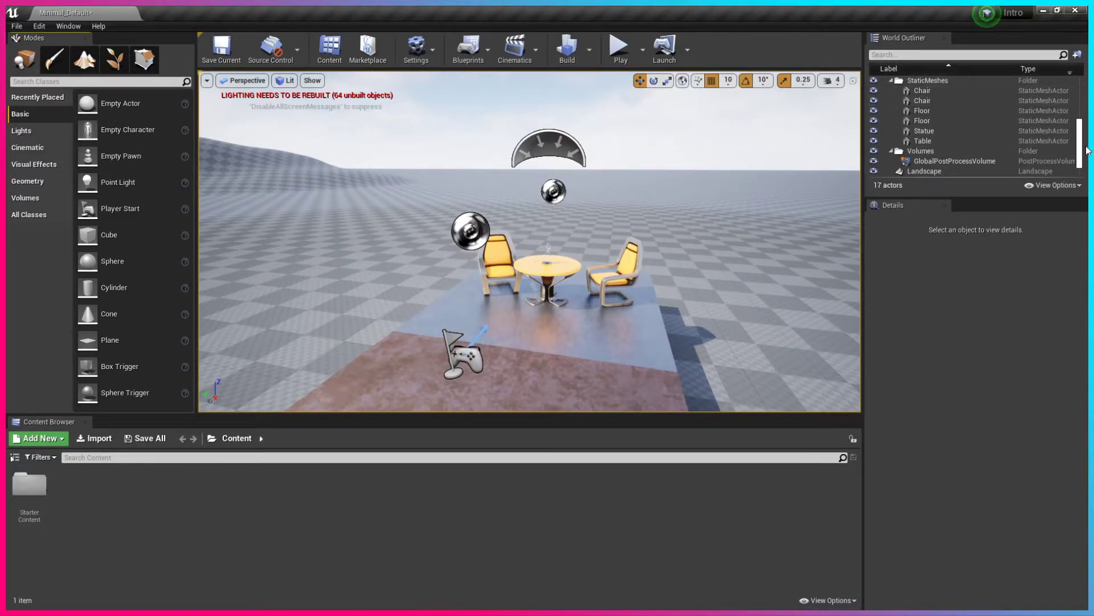
Step: Look through the folders and actors listed for the level in the World Outliner
{"action": "left_click_drag", "start_coordinate": [1079, 152], "coordinate": [1087, 96]}
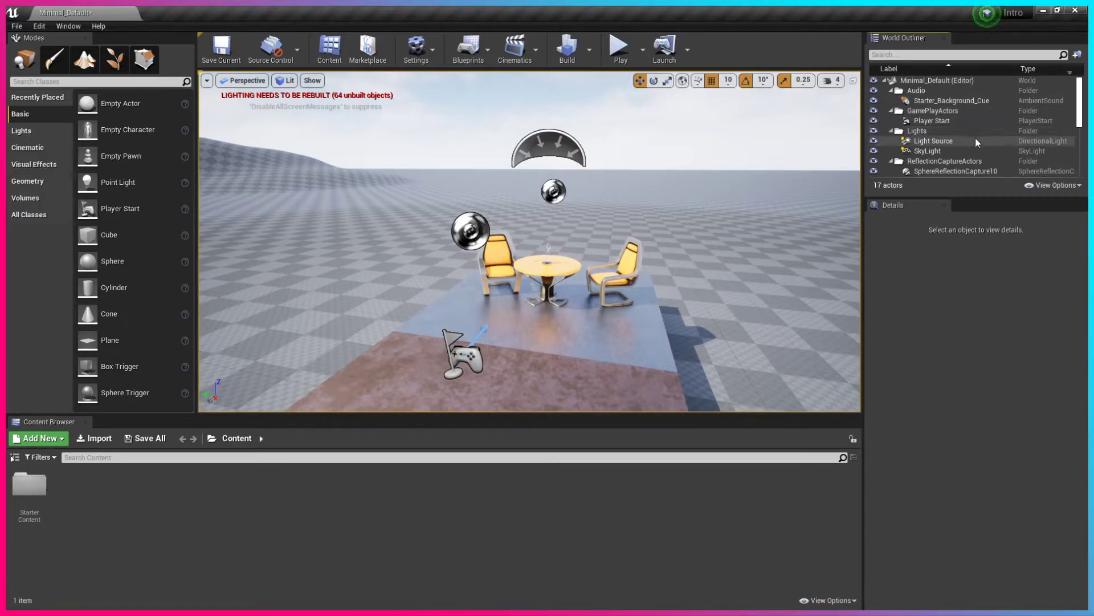
{"action": "scroll", "coordinate": [1000, 156], "scroll_direction": "down", "scroll_amount": 1}
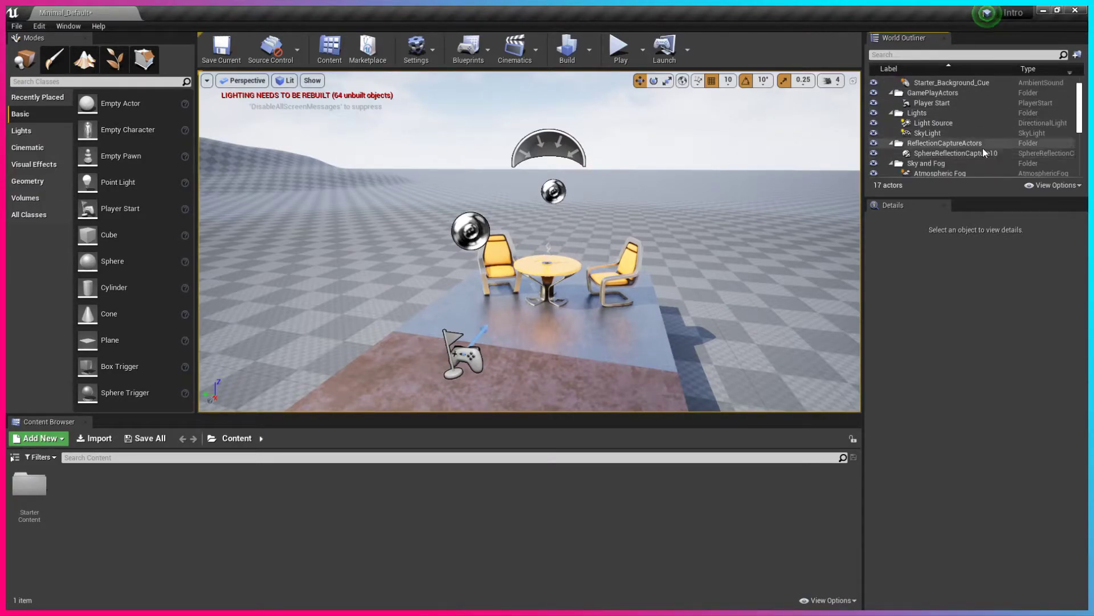
{"action": "scroll", "coordinate": [954, 146], "scroll_direction": "down", "scroll_amount": 1}
{"action": "scroll", "coordinate": [947, 167], "scroll_direction": "down", "scroll_amount": 5}
{"action": "scroll", "coordinate": [945, 138], "scroll_direction": "down", "scroll_amount": 1}
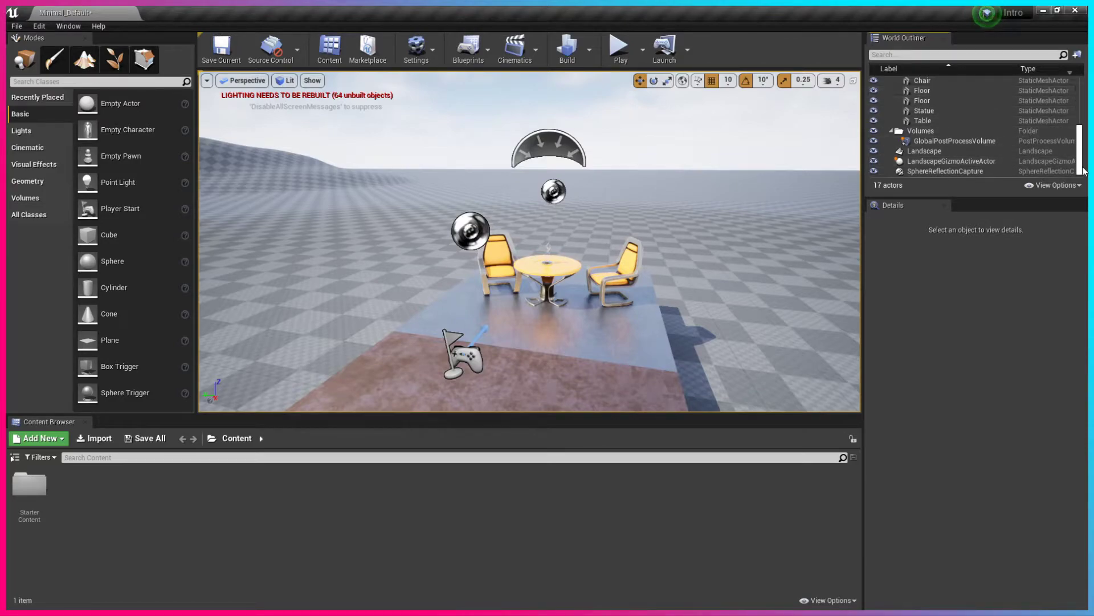
{"action": "scroll", "coordinate": [1079, 129], "scroll_direction": "up", "scroll_amount": 5}
{"action": "scroll", "coordinate": [1079, 127], "scroll_direction": "down", "scroll_amount": 5}
Step: Select and focus the chair nearest the floor's shadowed edge and set its X scale to 3
{"action": "left_click", "coordinate": [592, 298]}
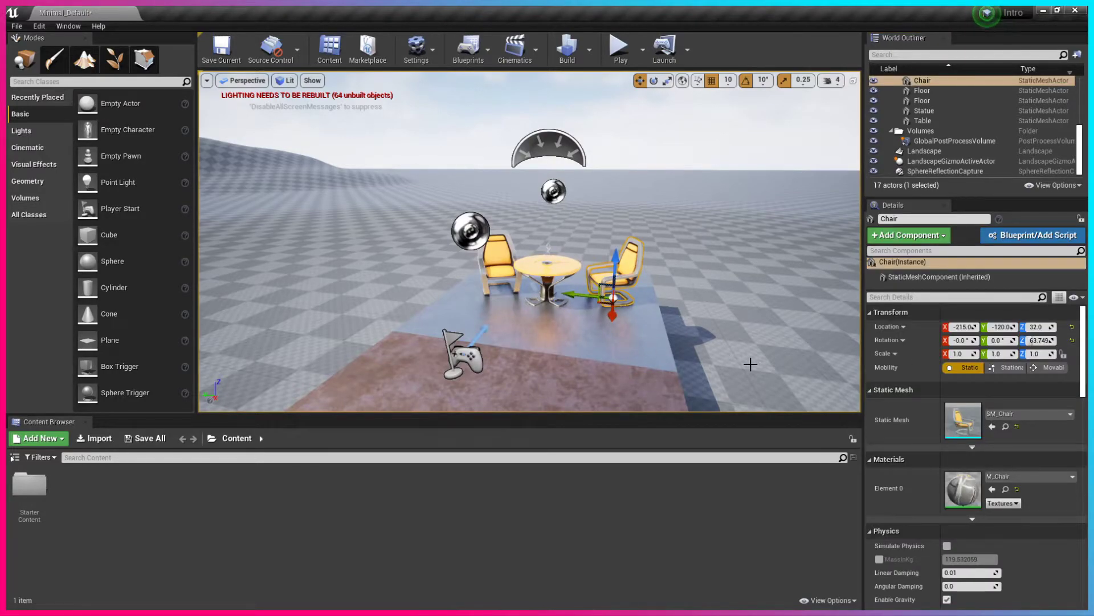
{"action": "key", "text": "f"}
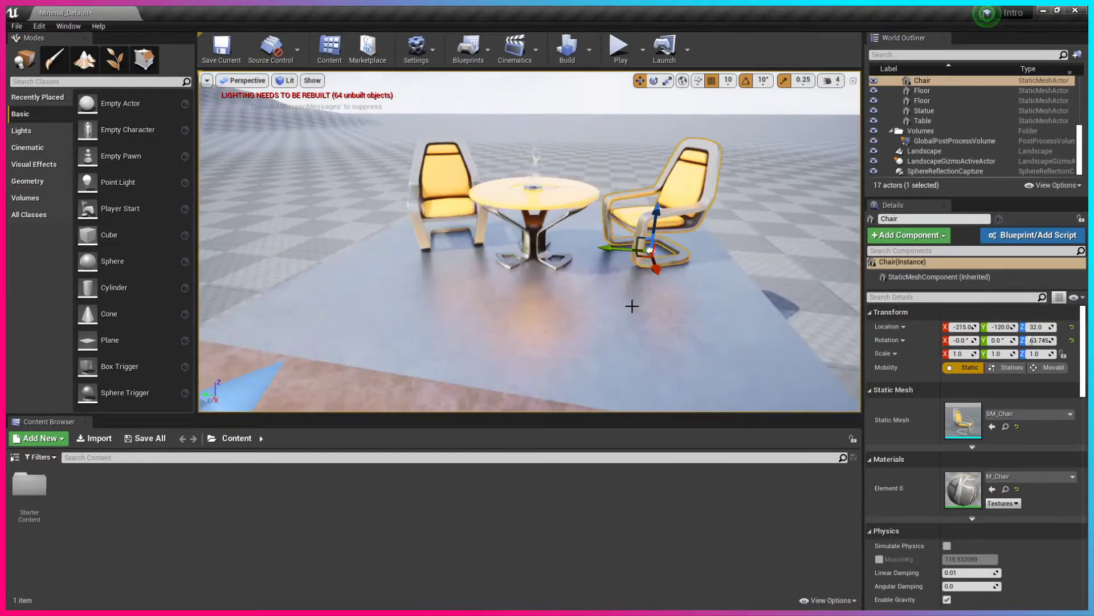
{"action": "left_click", "coordinate": [961, 354]}
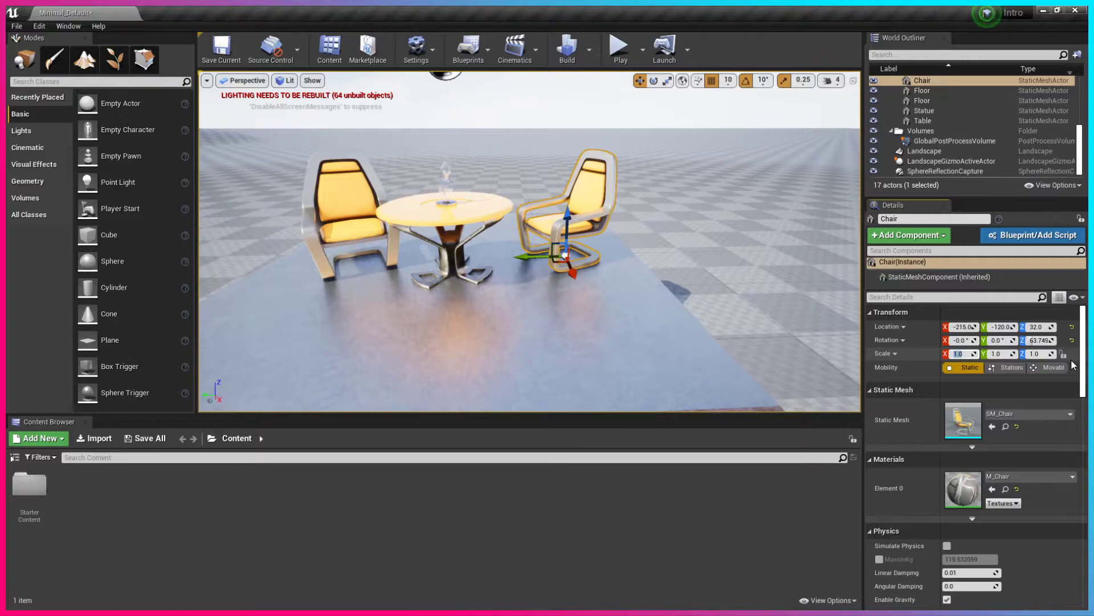
{"action": "type", "text": "3"}
{"action": "key", "text": "Return"}
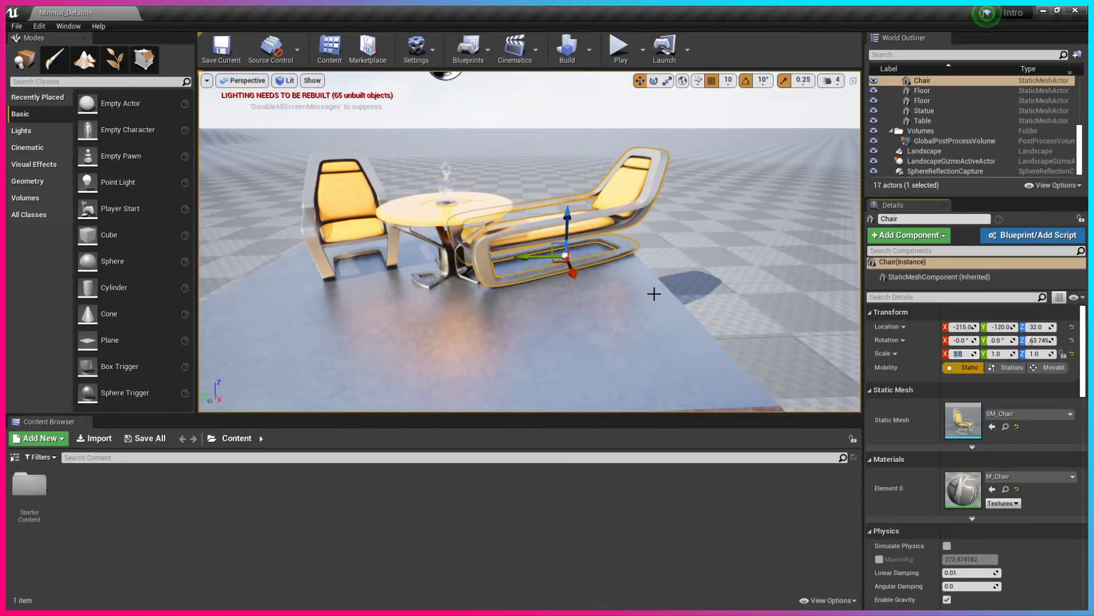
Step: Try moving the stretched chair along its X axis, and undo both the move and the scale change
{"action": "left_click_drag", "start_coordinate": [572, 272], "coordinate": [593, 325]}
{"action": "scroll", "coordinate": [533, 380], "scroll_direction": "up", "scroll_amount": 2}
{"action": "scroll", "coordinate": [521, 380], "scroll_direction": "down", "scroll_amount": 2}
{"action": "key", "text": "ctrl+z"}
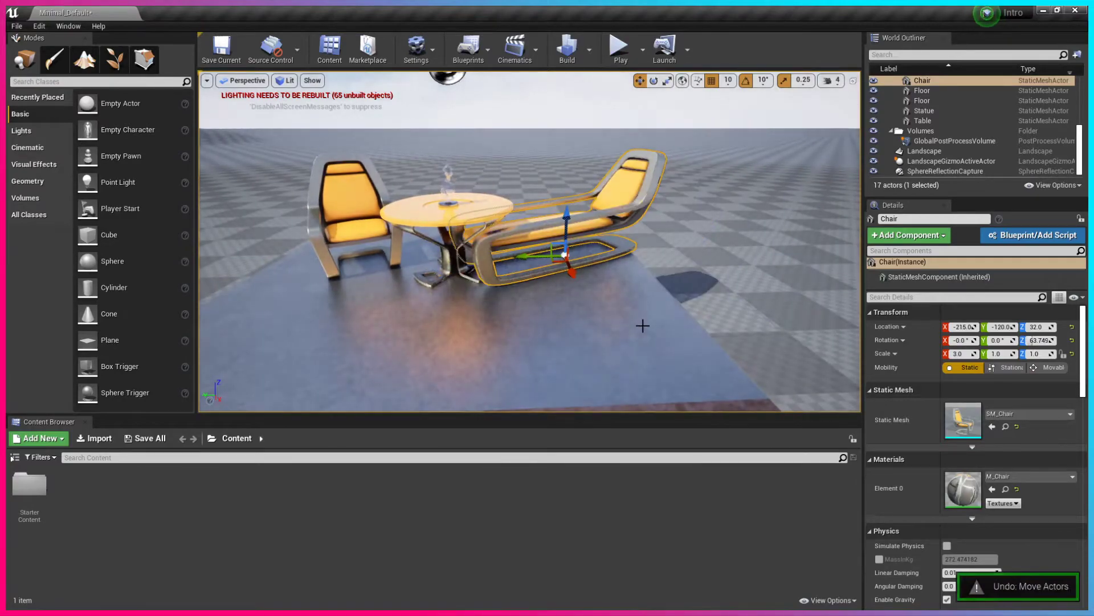
{"action": "key", "text": "ctrl+z"}
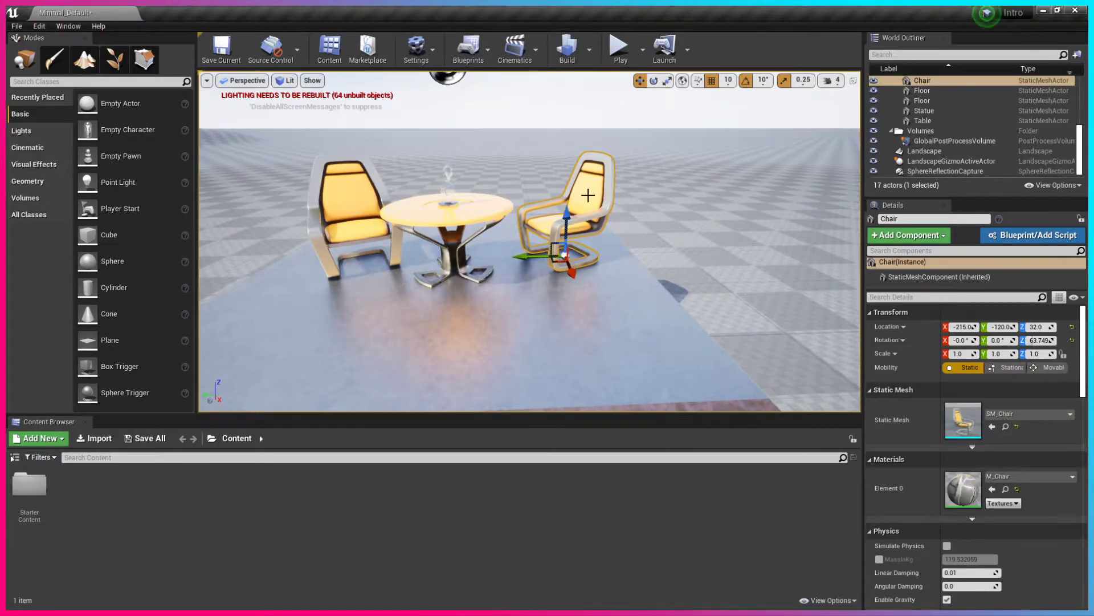
Step: Select the statue on the table, expand its Static Mesh options and locate the SM_Statue asset in the Content Browser
{"action": "left_click", "coordinate": [489, 213]}
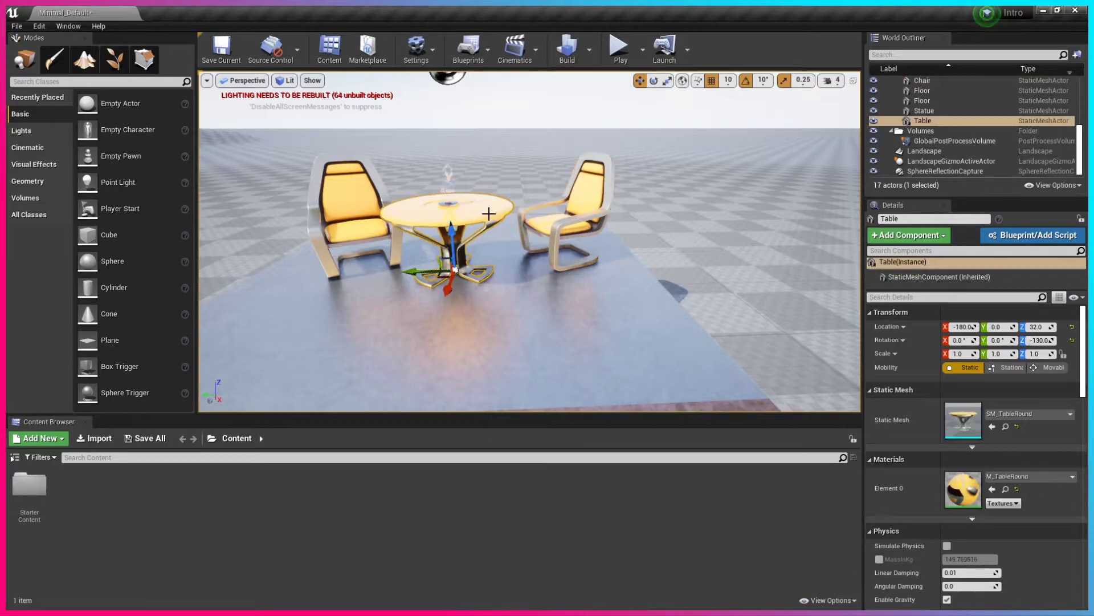
{"action": "left_click", "coordinate": [443, 196]}
{"action": "right_click_drag", "start_coordinate": [455, 209], "coordinate": [376, 296]}
{"action": "key", "text": "w"}
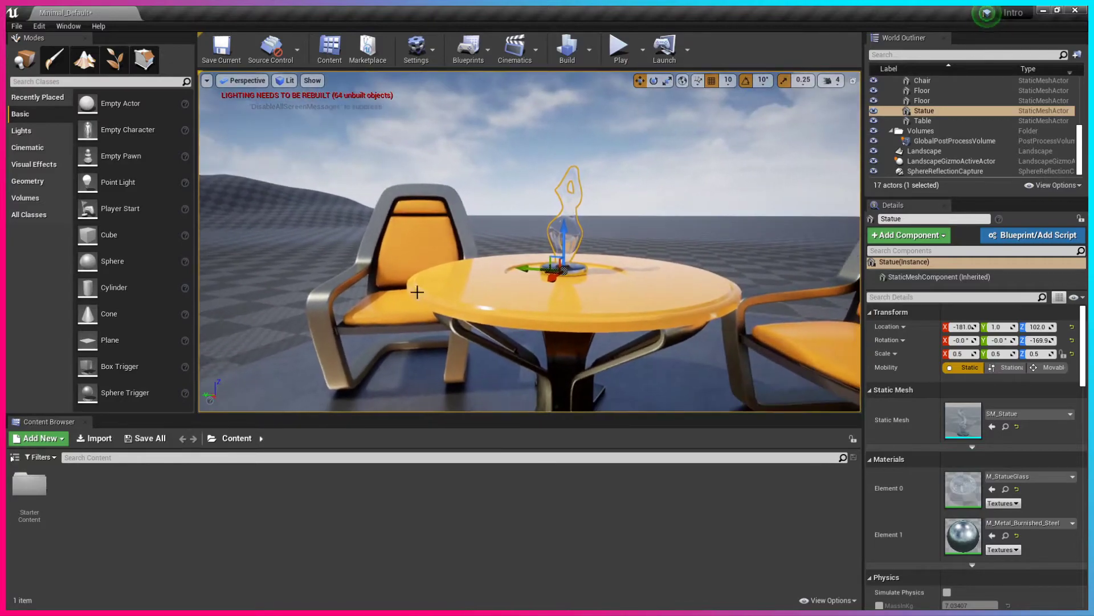
{"action": "left_click", "coordinate": [972, 447]}
{"action": "right_click", "coordinate": [971, 425]}
{"action": "left_click", "coordinate": [992, 431]}
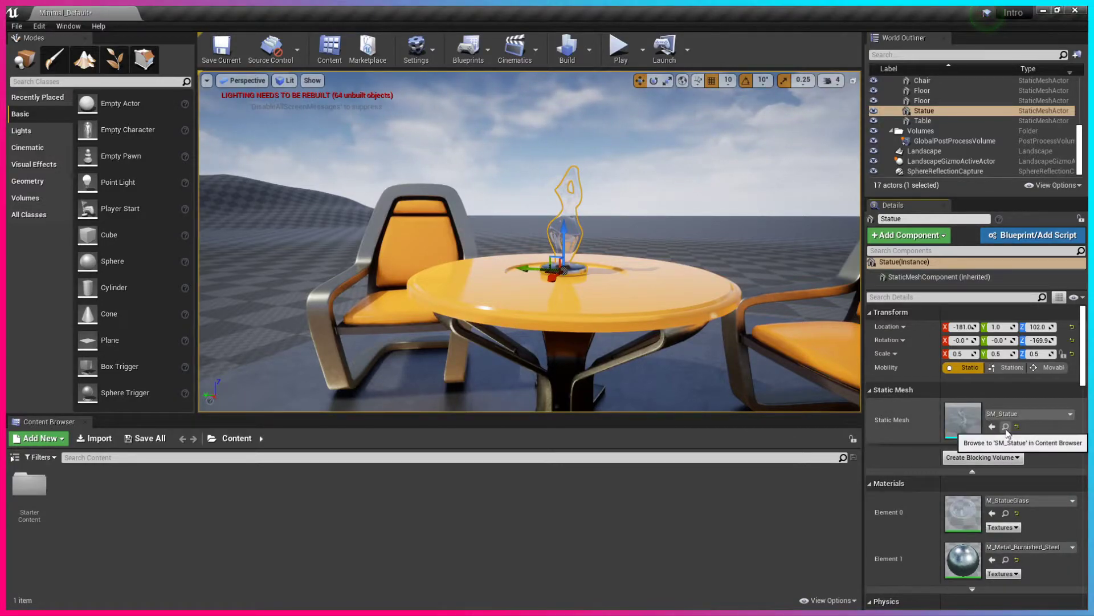
{"action": "left_click", "coordinate": [1006, 428]}
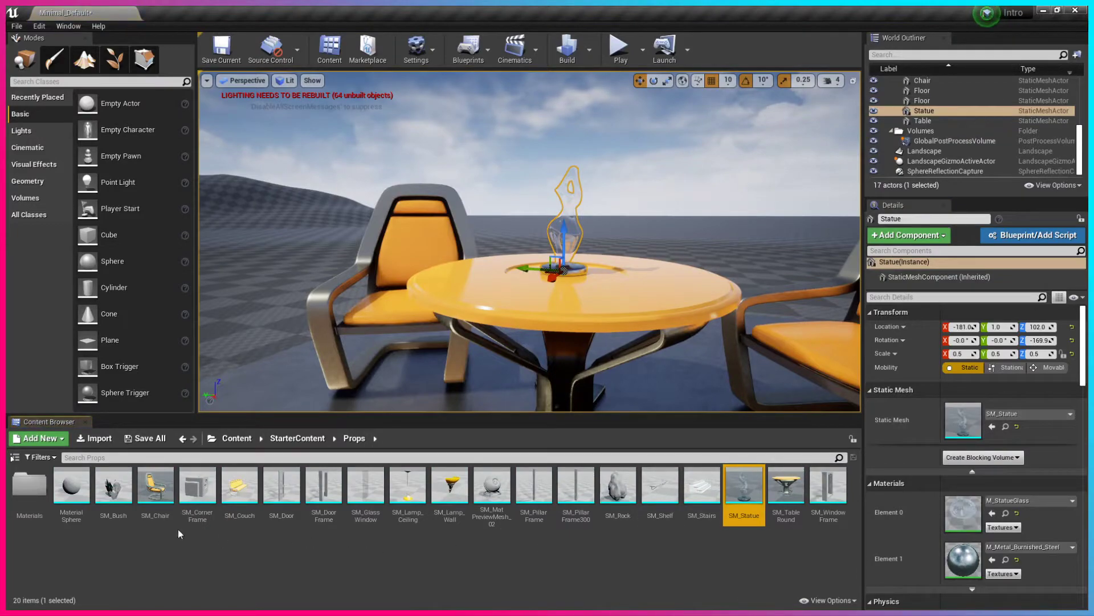
Step: Try placing an SM_Rock mesh at the statue's spot on the table, and undo the placement
{"action": "left_click", "coordinate": [612, 497]}
{"action": "right_click", "coordinate": [574, 232]}
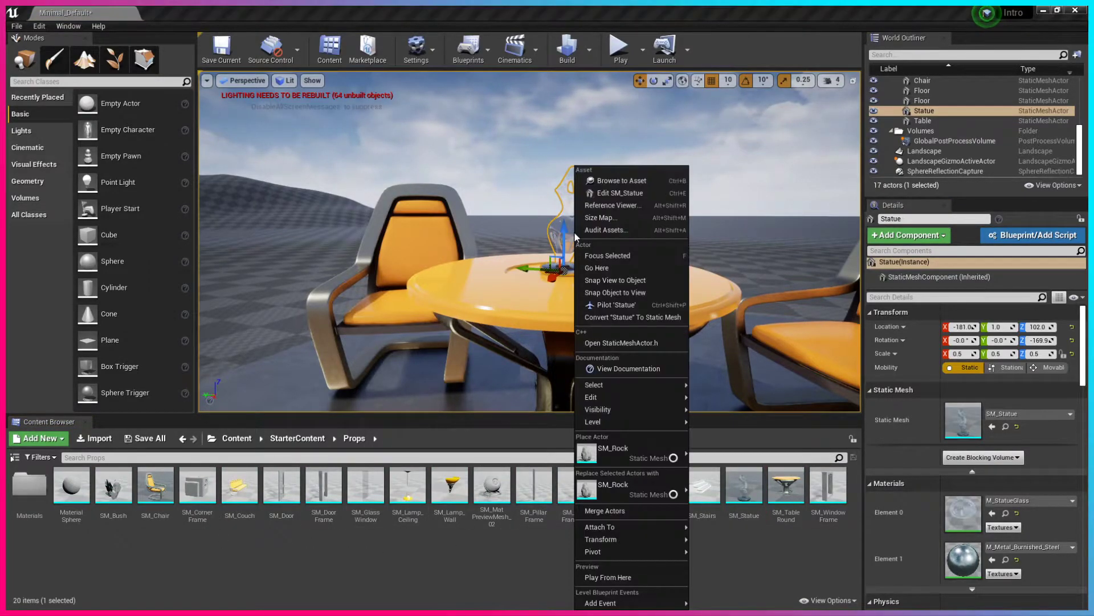
{"action": "left_click", "coordinate": [503, 552]}
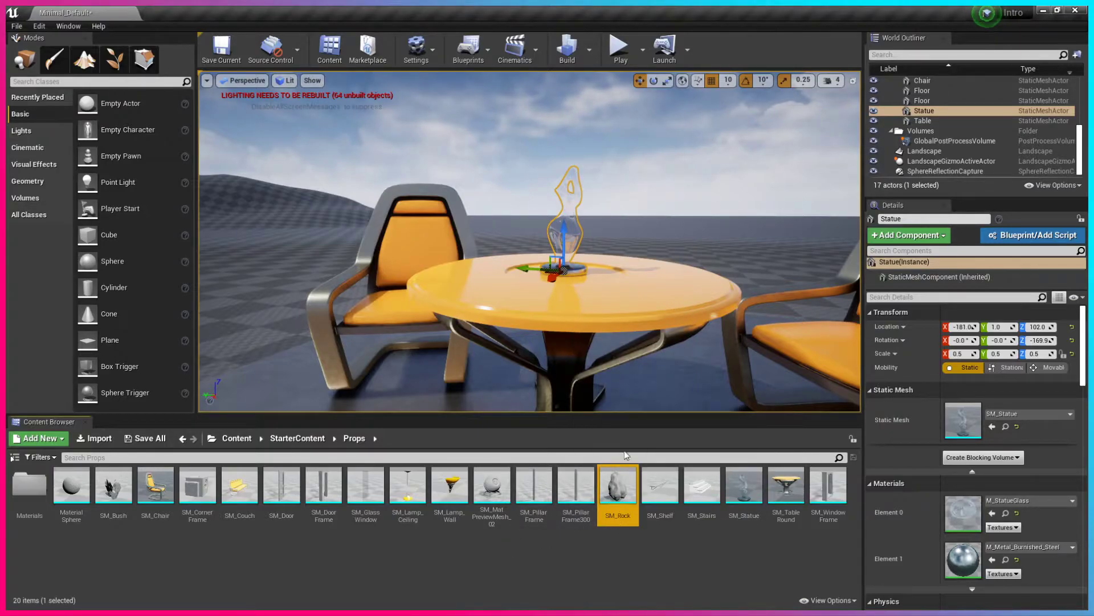
{"action": "right_click", "coordinate": [572, 241]}
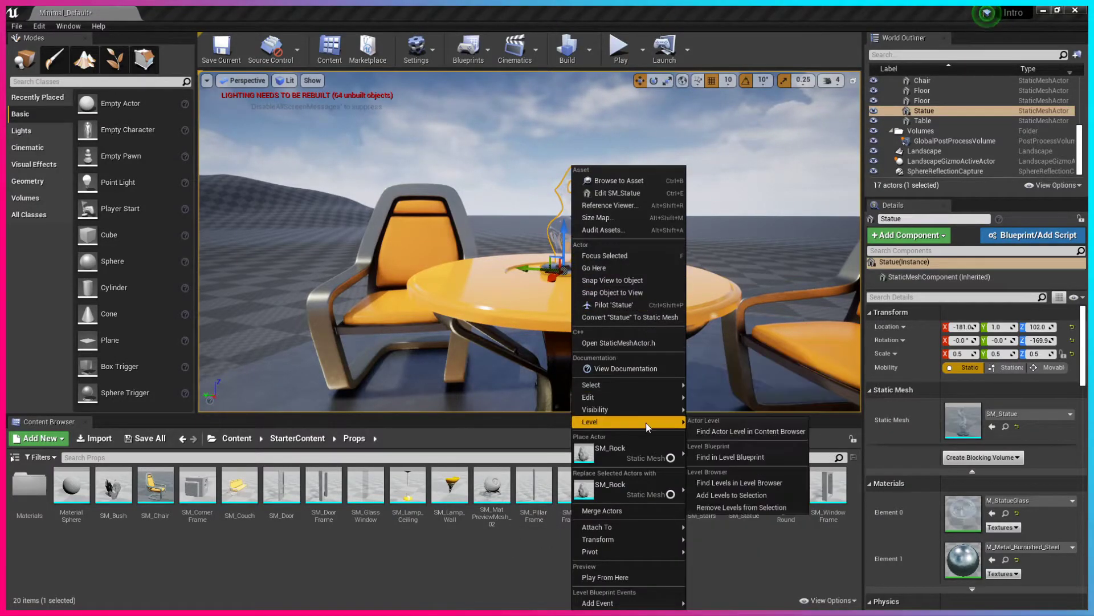
{"action": "left_click", "coordinate": [651, 451]}
{"action": "key", "text": "f"}
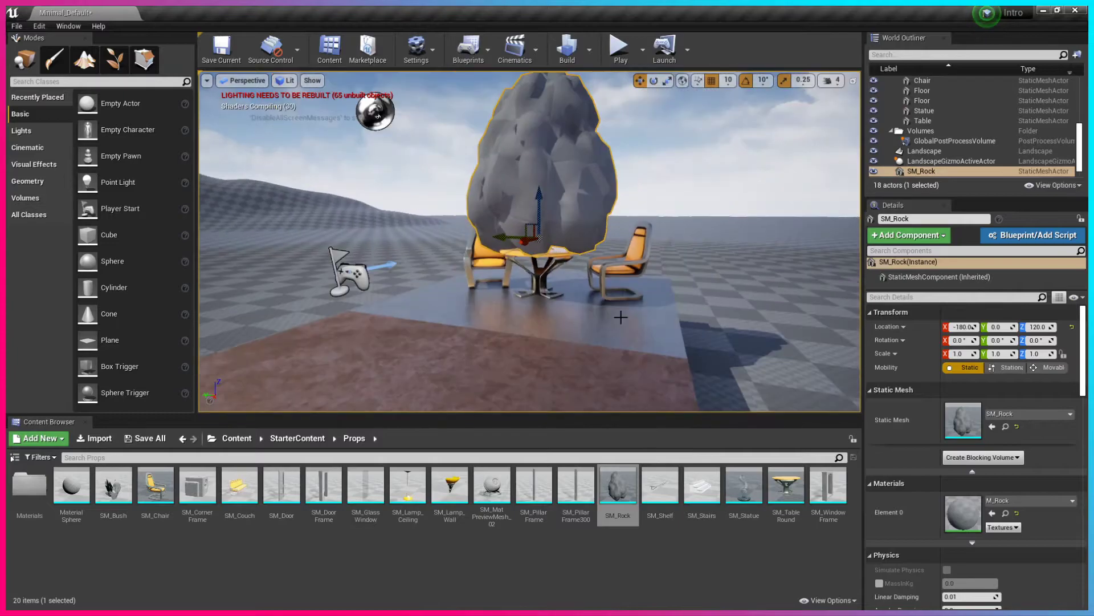
{"action": "key", "text": "ctrl+z"}
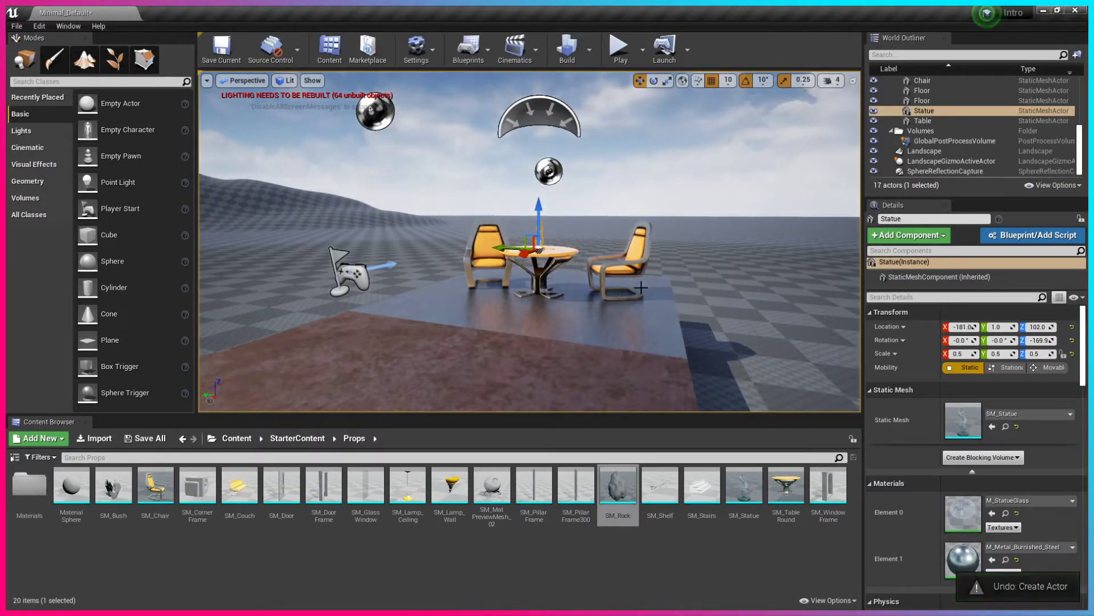
Step: Undo back to the chair selection and look through its Physics, Collision, Lighting and Rendering properties
{"action": "scroll", "coordinate": [1025, 451], "scroll_direction": "down", "scroll_amount": 2}
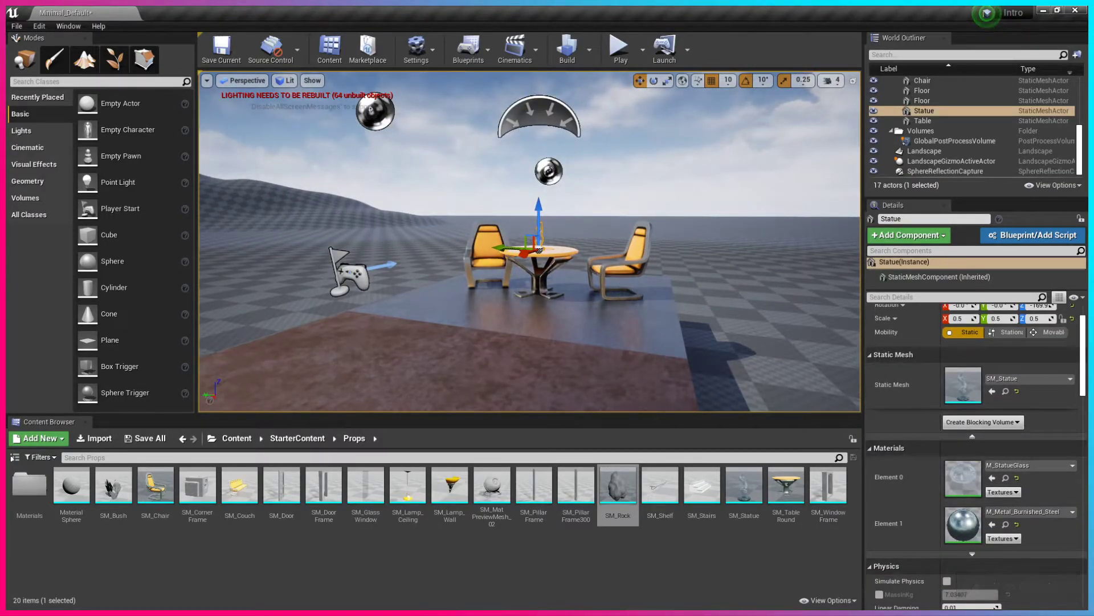
{"action": "key", "text": "ctrl+z"}
{"action": "scroll", "coordinate": [1018, 415], "scroll_direction": "down", "scroll_amount": 3}
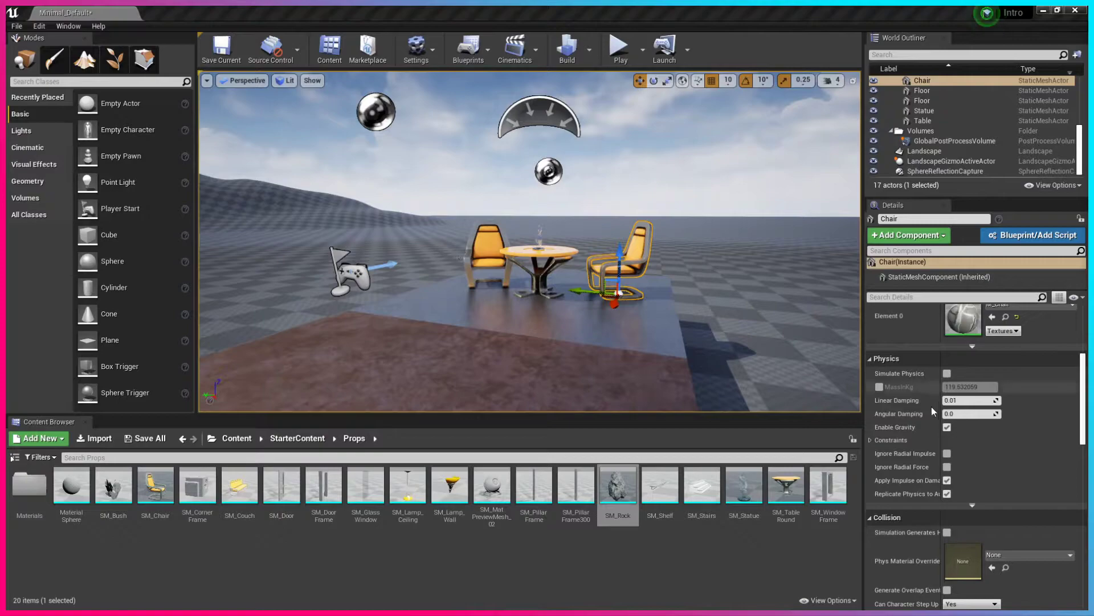
{"action": "scroll", "coordinate": [1004, 457], "scroll_direction": "down", "scroll_amount": 3}
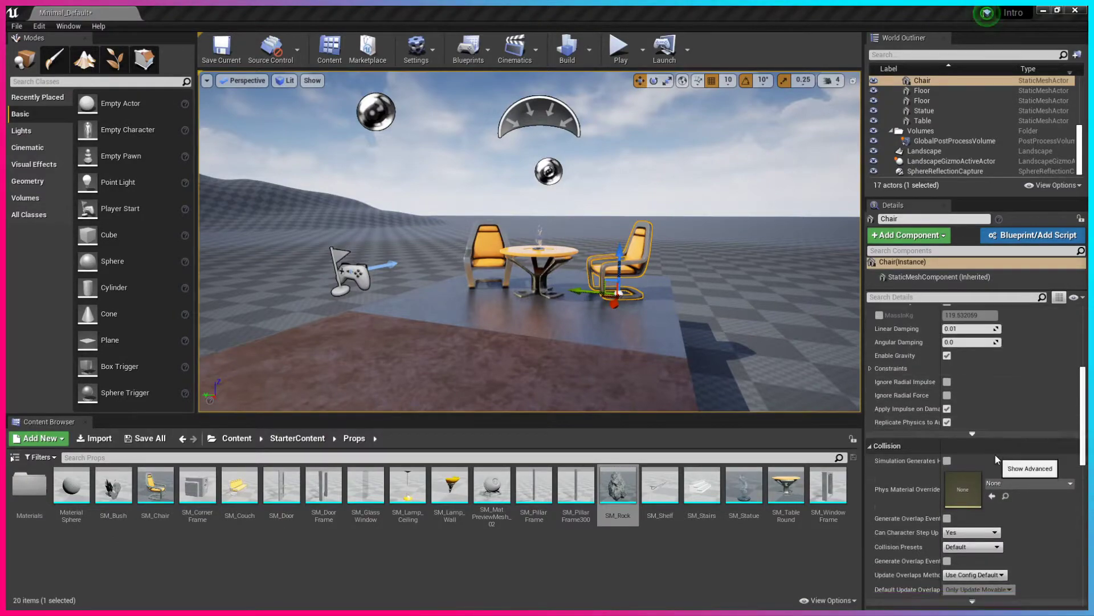
{"action": "scroll", "coordinate": [993, 483], "scroll_direction": "down", "scroll_amount": 2}
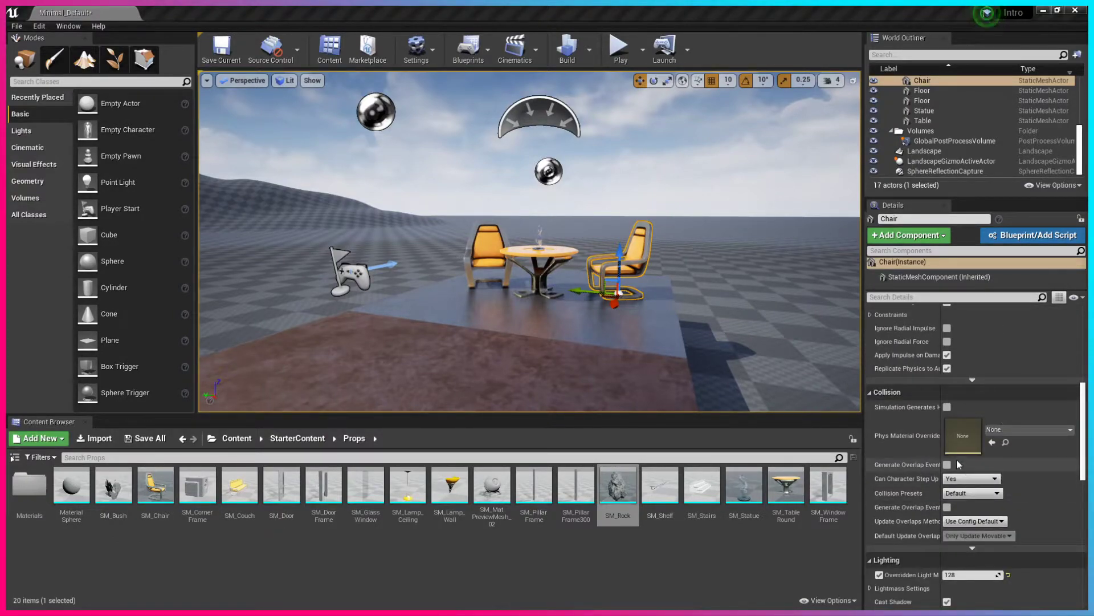
{"action": "scroll", "coordinate": [996, 450], "scroll_direction": "up", "scroll_amount": 1}
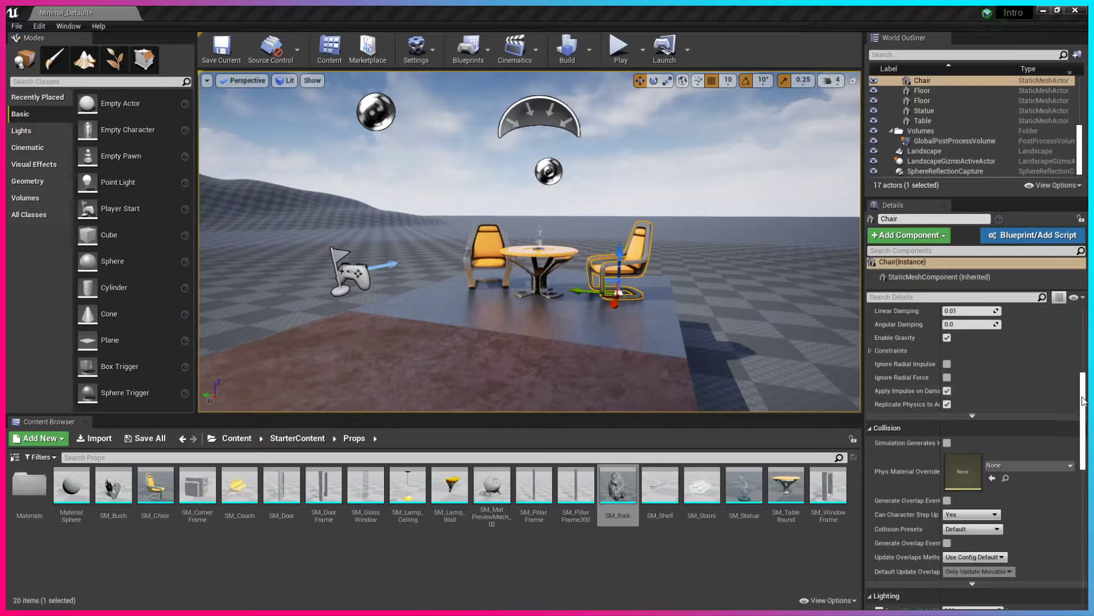
{"action": "scroll", "coordinate": [989, 468], "scroll_direction": "down", "scroll_amount": 2}
{"action": "left_click_drag", "start_coordinate": [1082, 416], "coordinate": [1084, 456]}
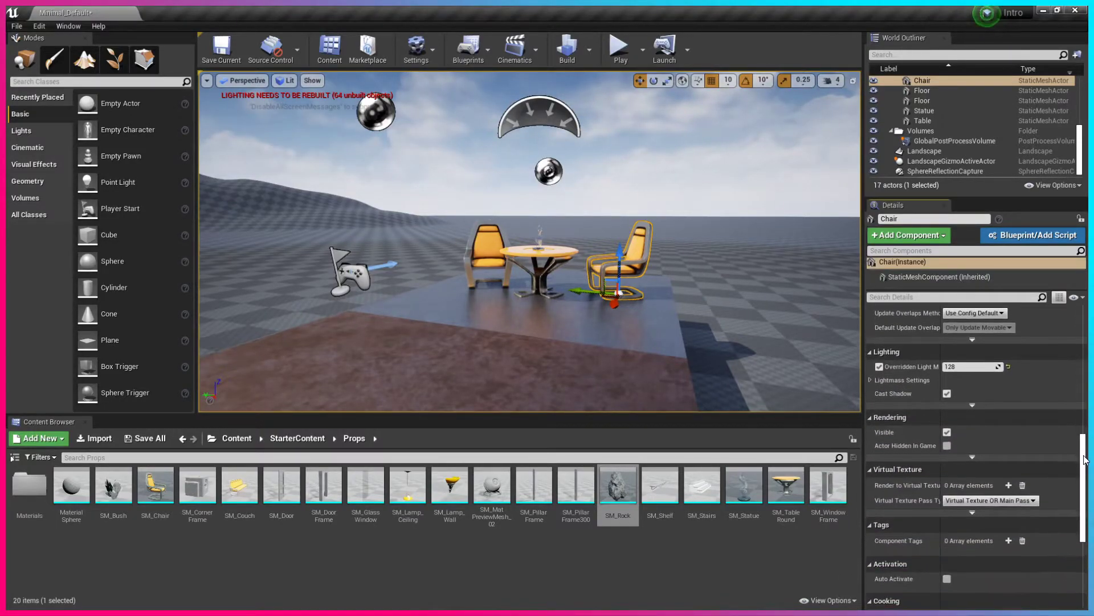
Step: Check the chair's Visible option by switching it off and on, and look through its advanced Rendering and Actor properties
{"action": "left_click", "coordinate": [948, 433]}
{"action": "left_click", "coordinate": [947, 433]}
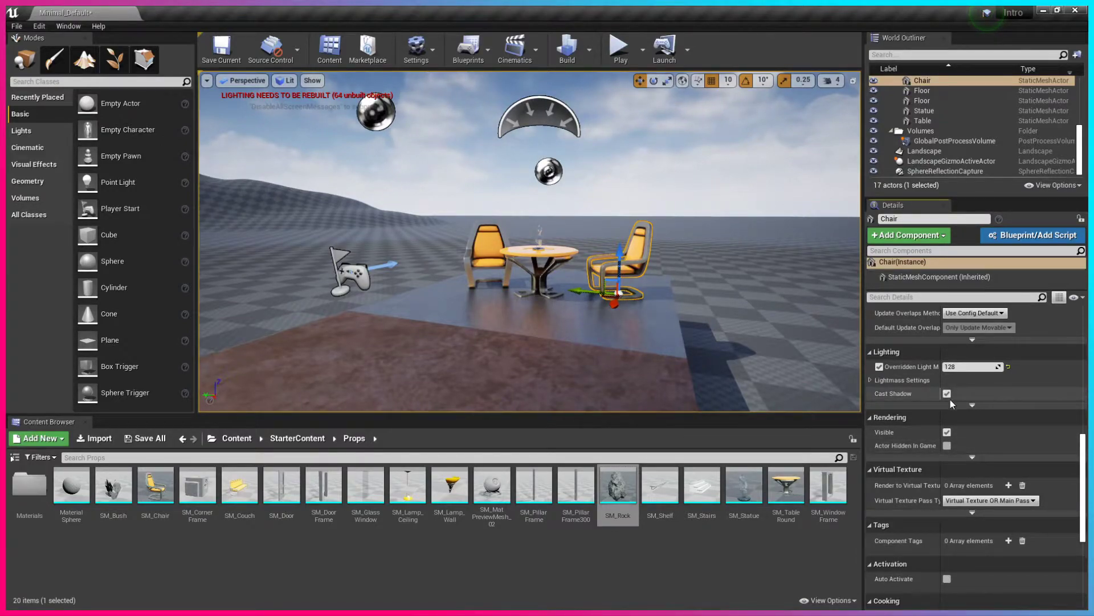
{"action": "left_click", "coordinate": [973, 456]}
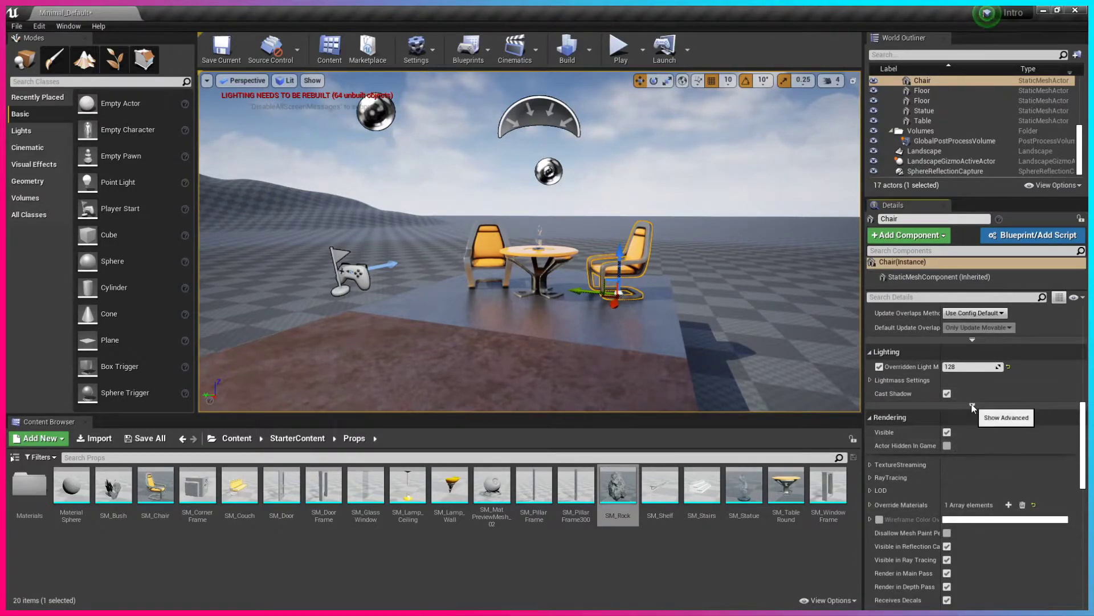
{"action": "scroll", "coordinate": [977, 504], "scroll_direction": "down", "scroll_amount": 5}
{"action": "scroll", "coordinate": [970, 518], "scroll_direction": "down", "scroll_amount": 10}
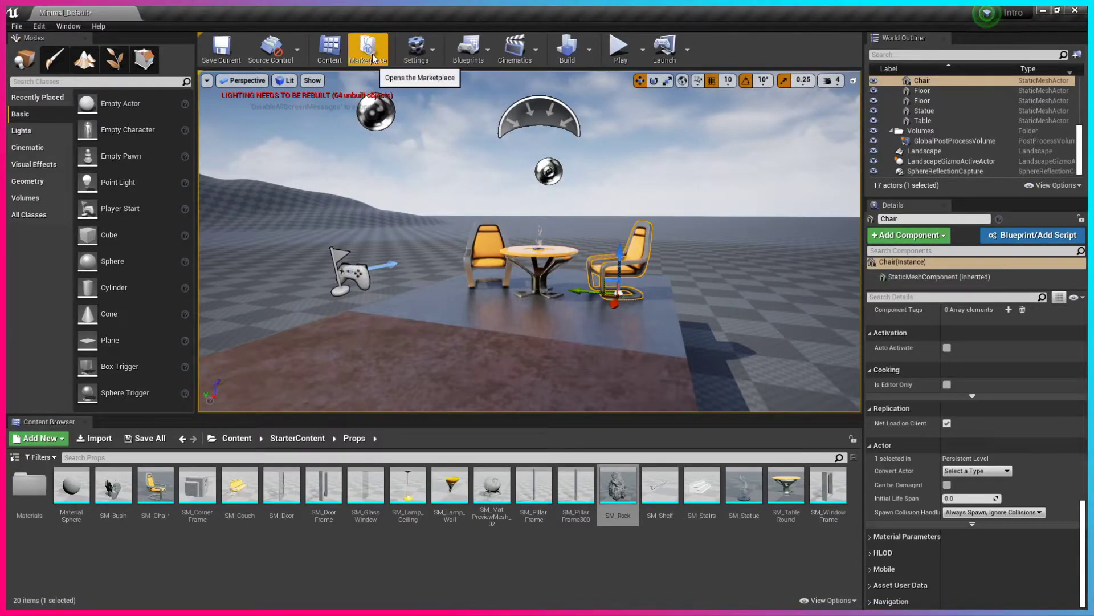
Step: Look through the Settings, Blueprints and Build options, including engine scalability, opening Blueprint classes and lighting builds
{"action": "left_click", "coordinate": [336, 54]}
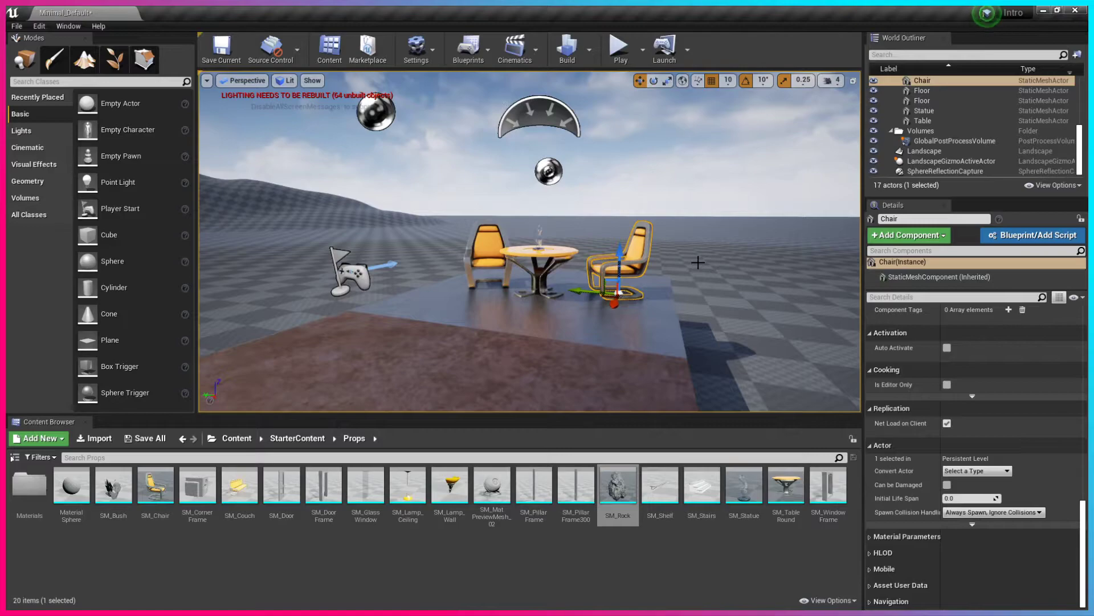
{"action": "left_click", "coordinate": [436, 54]}
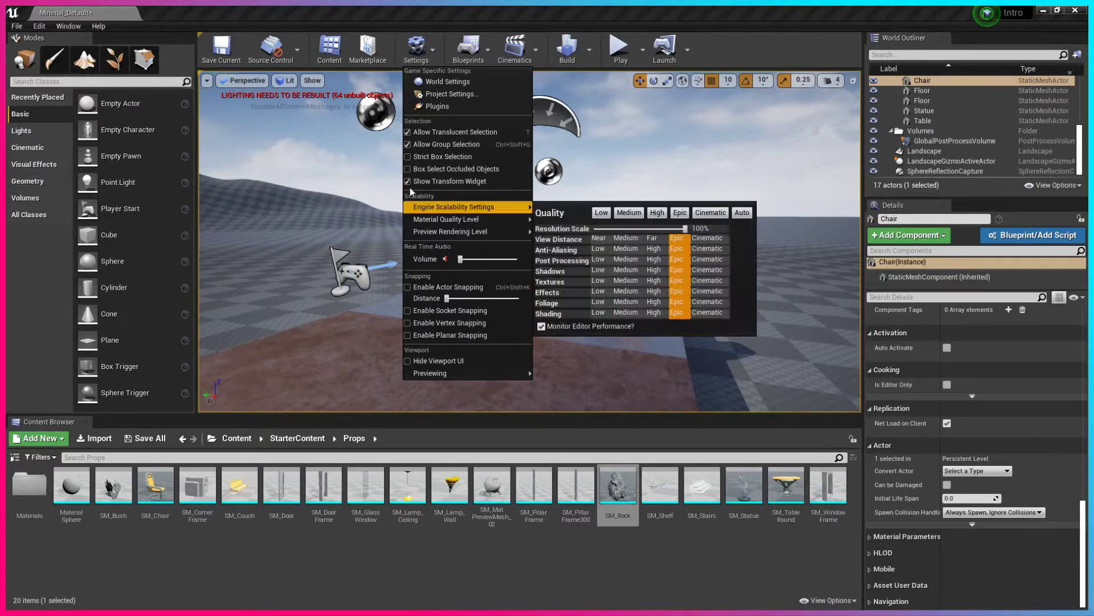
{"action": "mouse_move", "coordinate": [476, 224]}
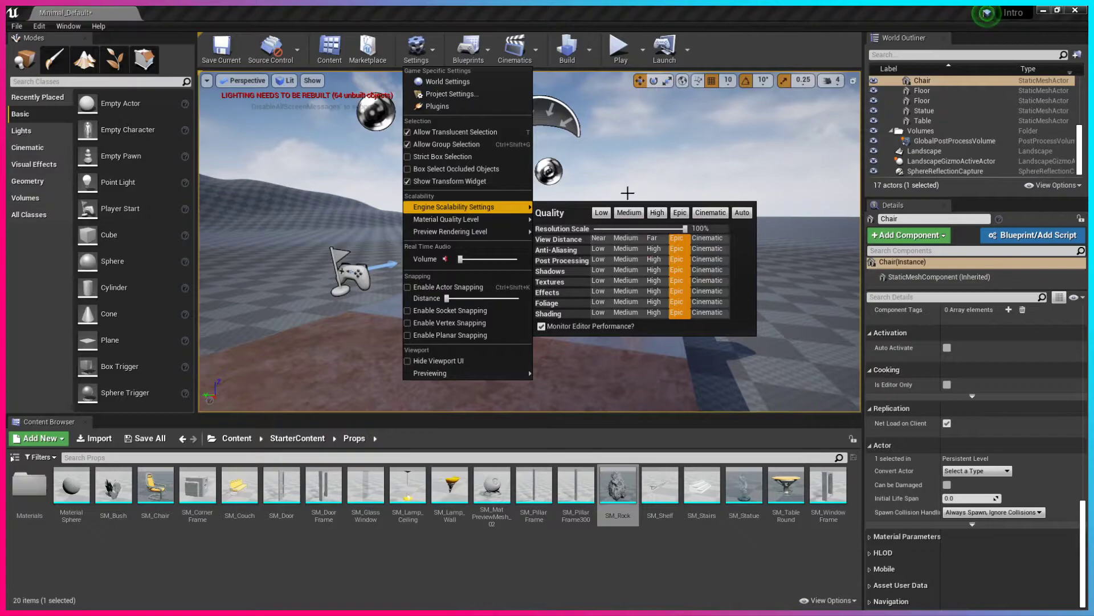
{"action": "left_click", "coordinate": [472, 49]}
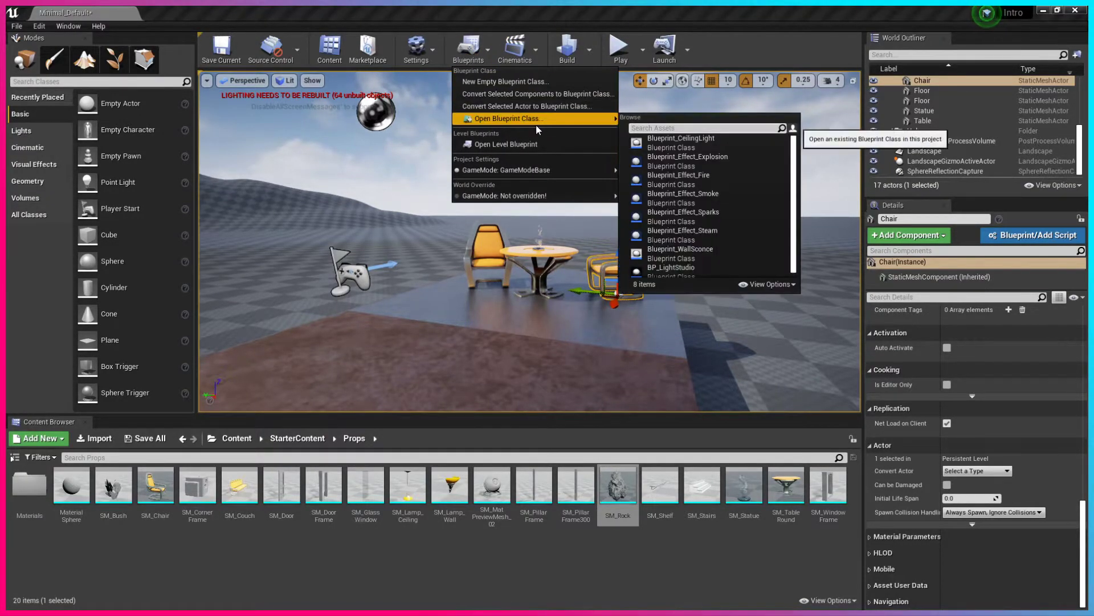
{"action": "left_click", "coordinate": [546, 21]}
{"action": "left_click", "coordinate": [589, 50]}
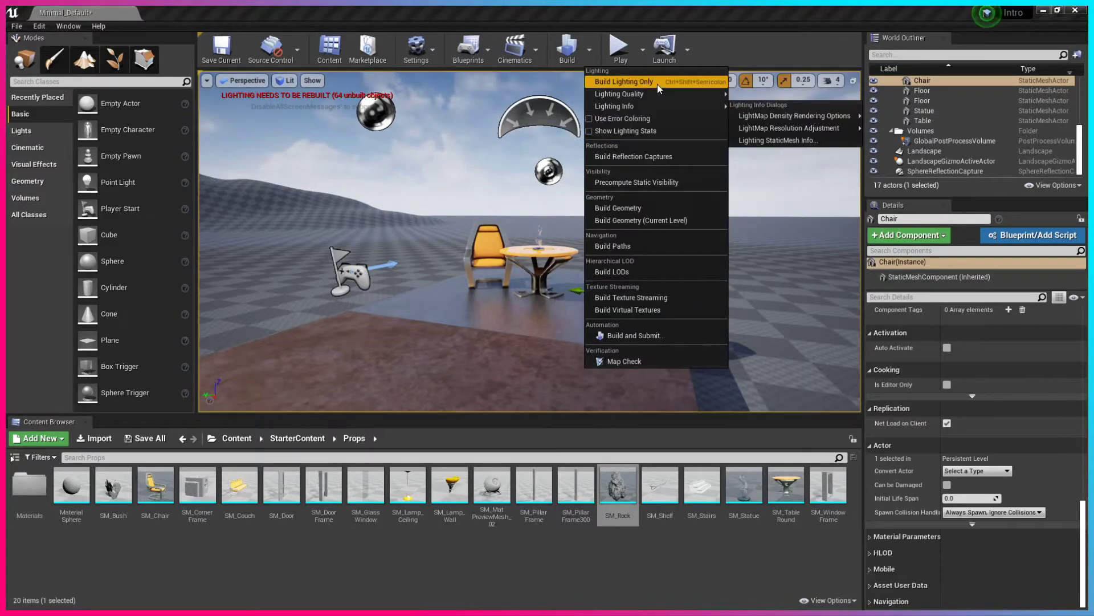
{"action": "mouse_move", "coordinate": [659, 95]}
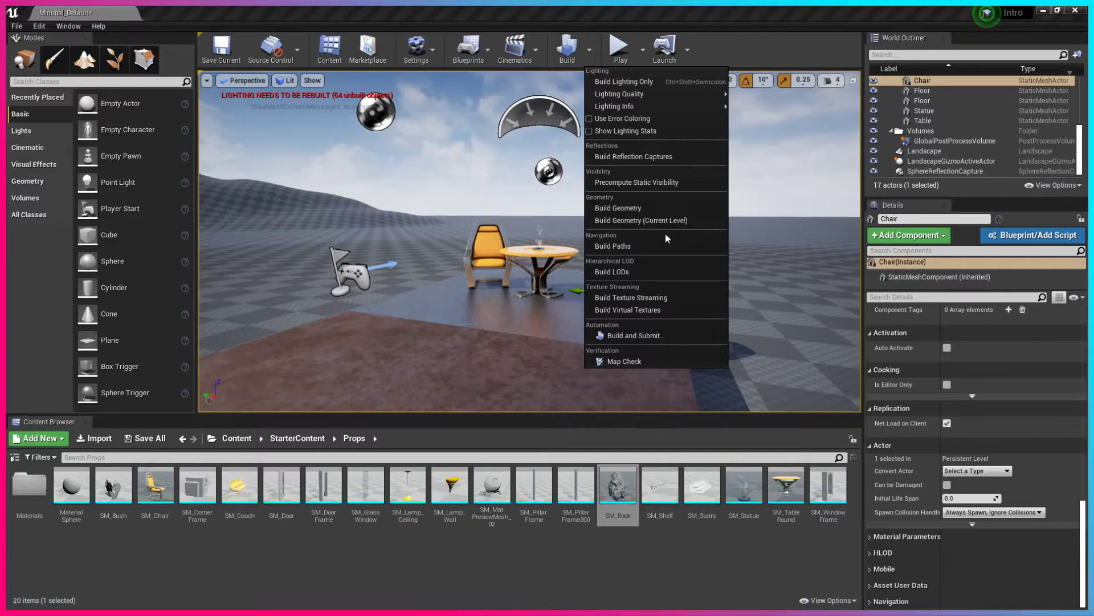
{"action": "left_click", "coordinate": [719, 43]}
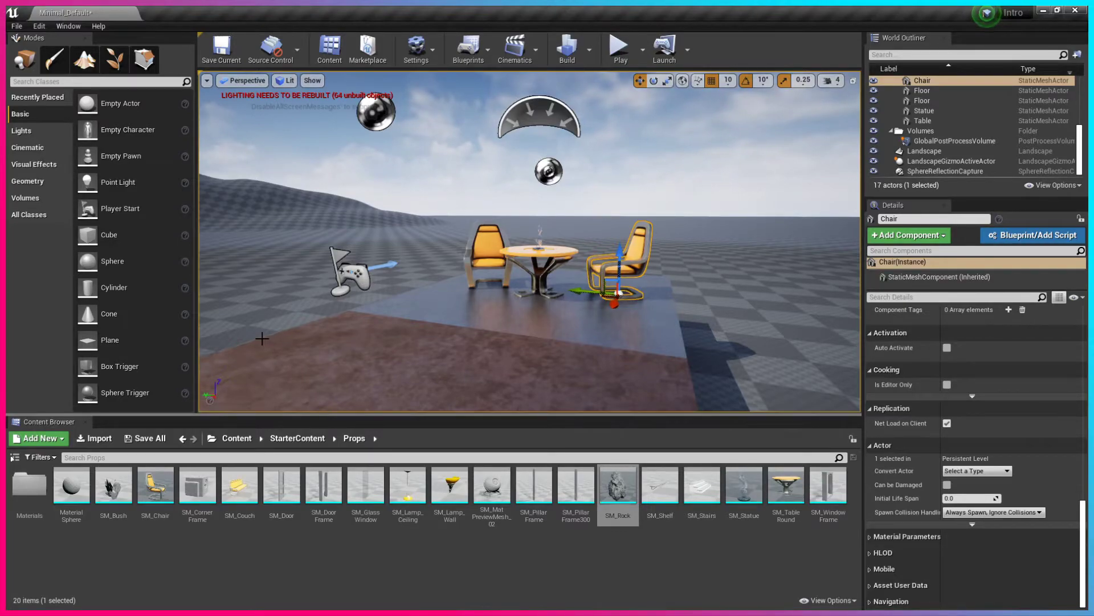
Step: Look through the viewport and camera view options, and compare the four-view layout with the single Perspective view
{"action": "left_click", "coordinate": [207, 81]}
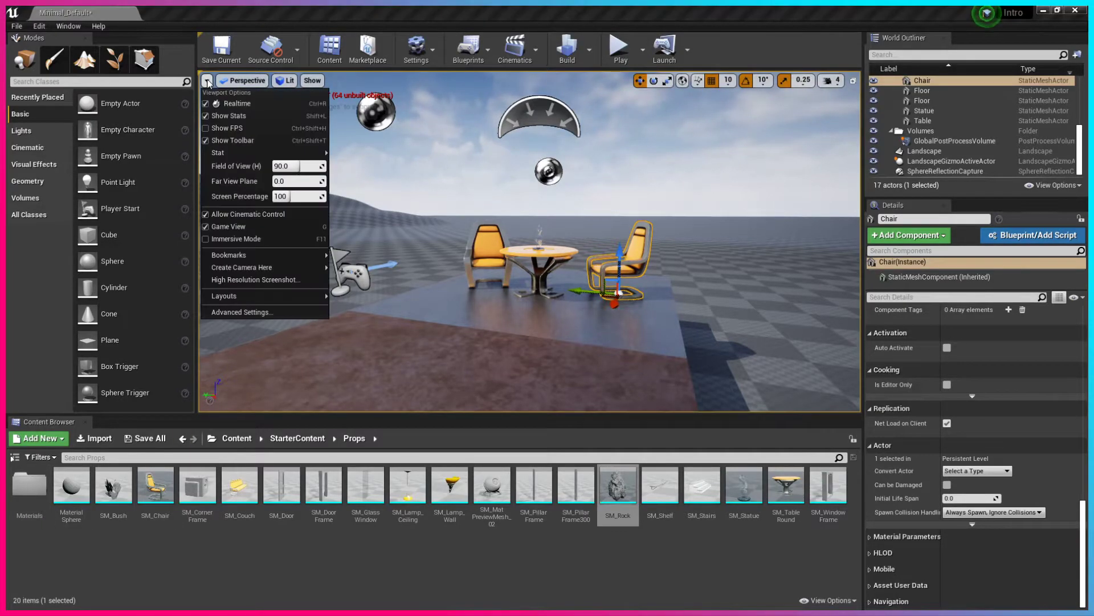
{"action": "left_click", "coordinate": [242, 81]}
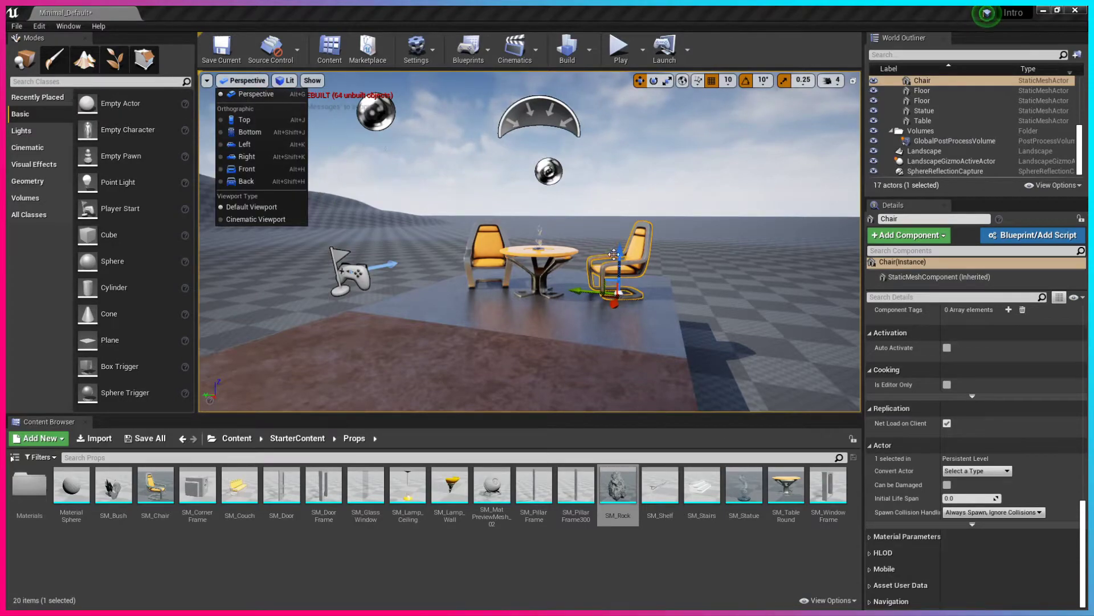
{"action": "left_click", "coordinate": [854, 81]}
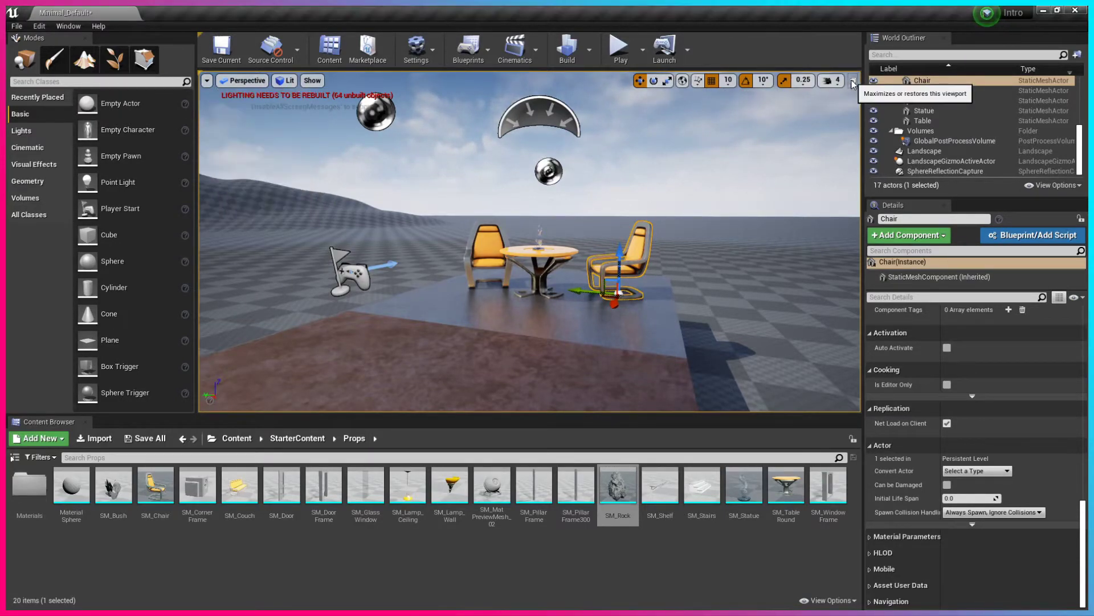
{"action": "left_click", "coordinate": [854, 81]}
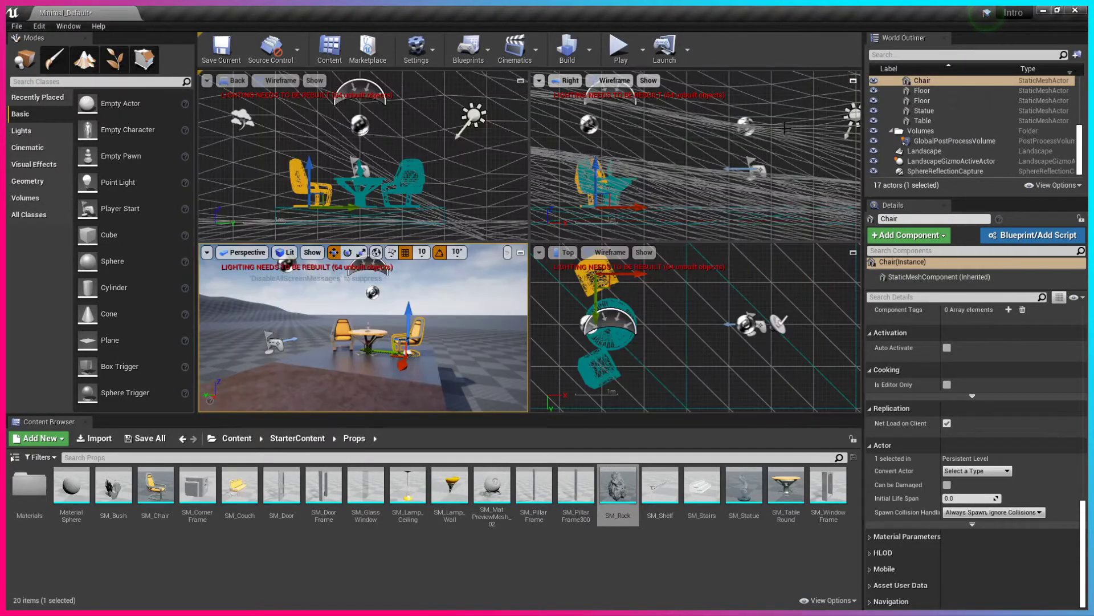
{"action": "left_click", "coordinate": [521, 253]}
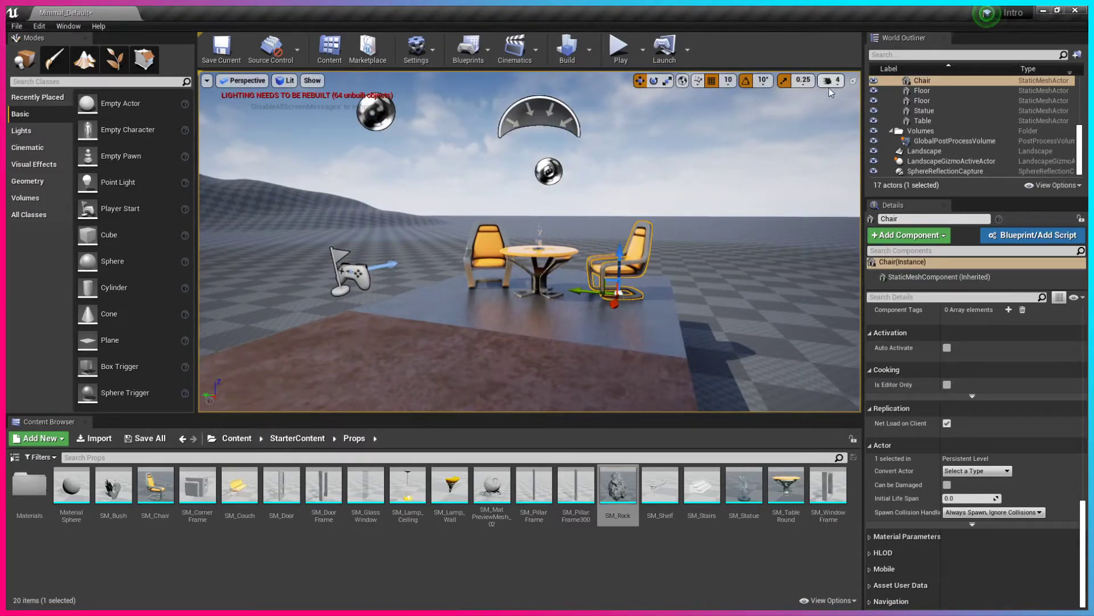
{"action": "left_click", "coordinate": [853, 80]}
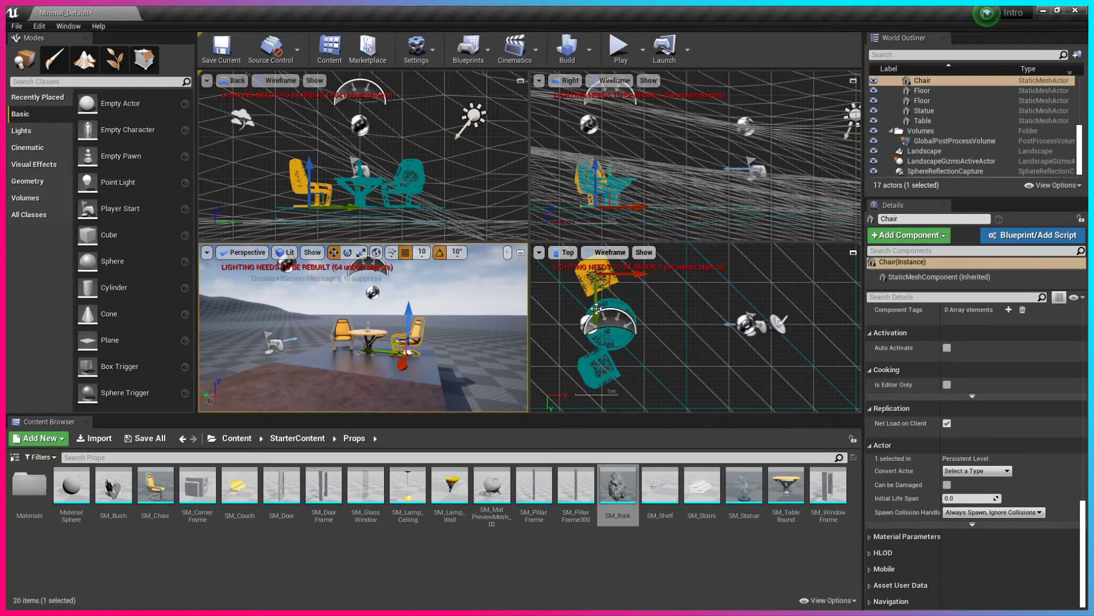
{"action": "left_click", "coordinate": [520, 253]}
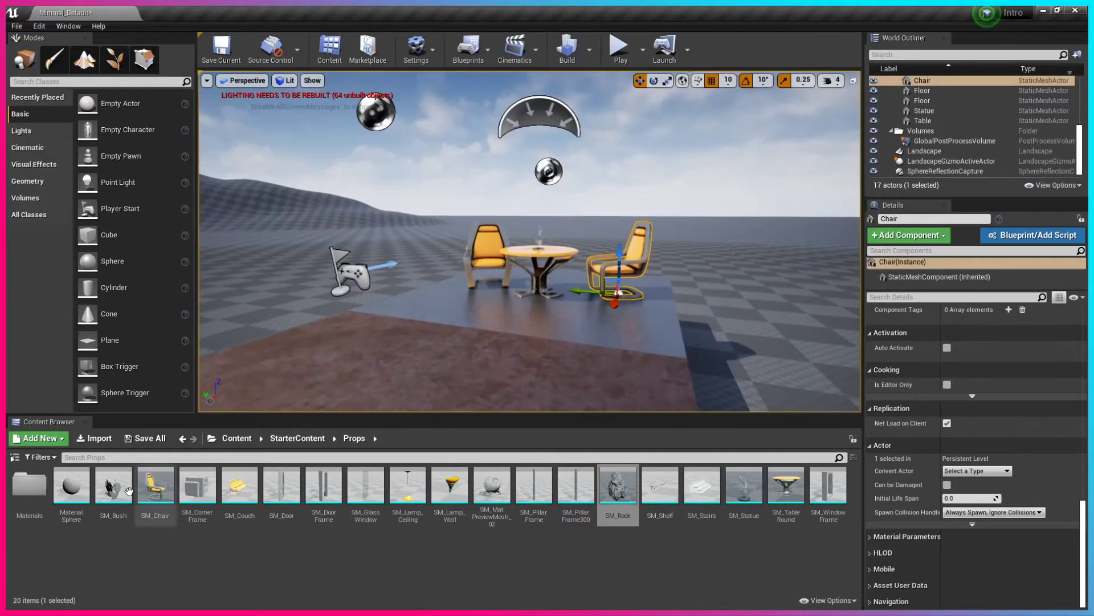
Step: Preview the level in the Unlit view mode, return to Lit and view the table and chairs from closer
{"action": "left_click", "coordinate": [285, 81]}
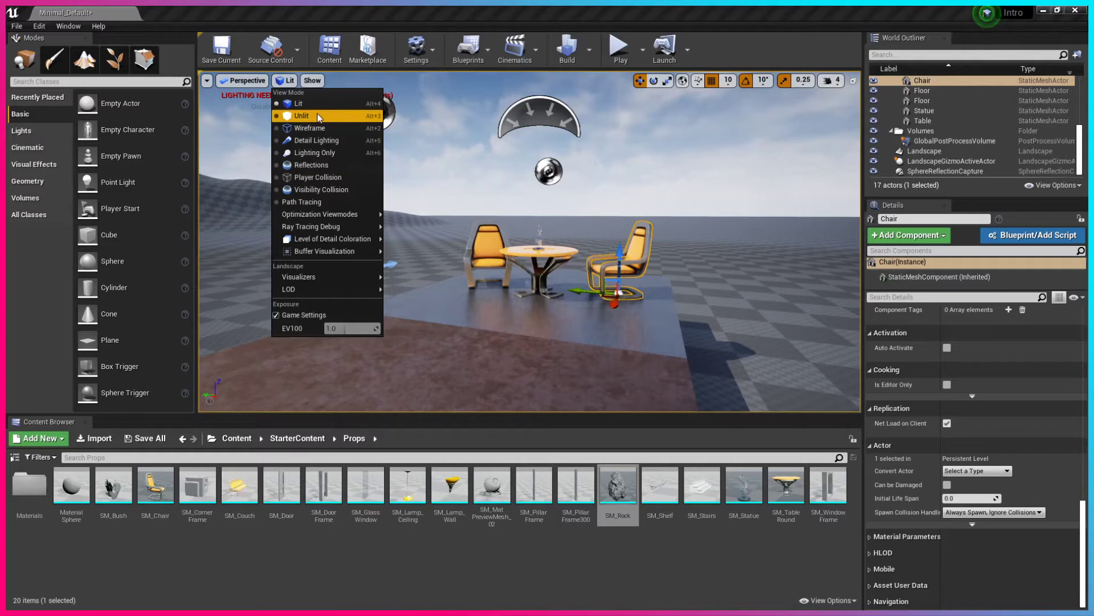
{"action": "left_click", "coordinate": [302, 116]}
{"action": "left_click_drag", "start_coordinate": [301, 116], "coordinate": [285, 97]}
{"action": "right_click_drag", "start_coordinate": [394, 144], "coordinate": [496, 142]}
{"action": "left_click", "coordinate": [301, 87]}
{"action": "left_click", "coordinate": [302, 114]}
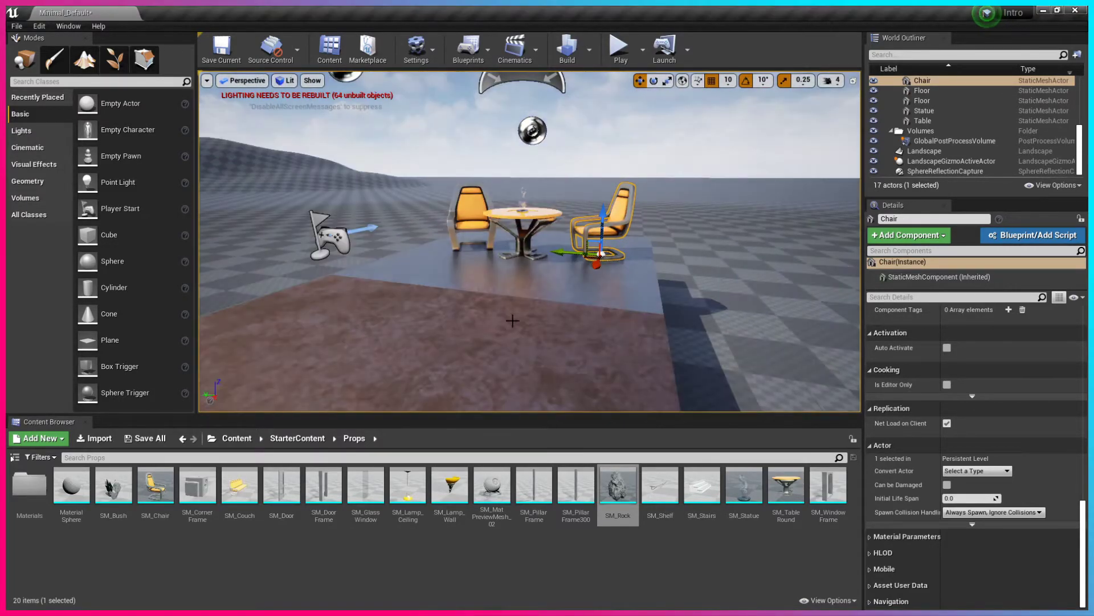
{"action": "right_click_drag", "start_coordinate": [508, 313], "coordinate": [433, 290]}
{"action": "key", "text": "w"}
{"action": "right_click_drag", "start_coordinate": [560, 244], "coordinate": [598, 310]}
{"action": "key", "text": "w"}
{"action": "scroll", "coordinate": [559, 244], "scroll_direction": "down", "scroll_amount": 10}
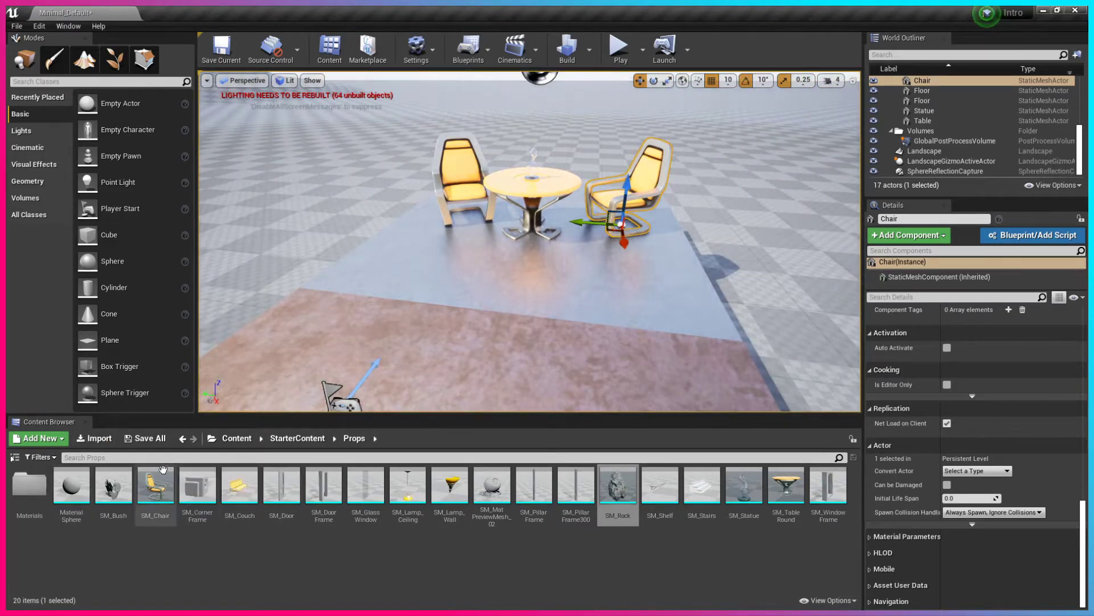
Step: Look through the StarterContent subfolders, return to the Content root and check which asset types can be created there
{"action": "left_click", "coordinate": [237, 438]}
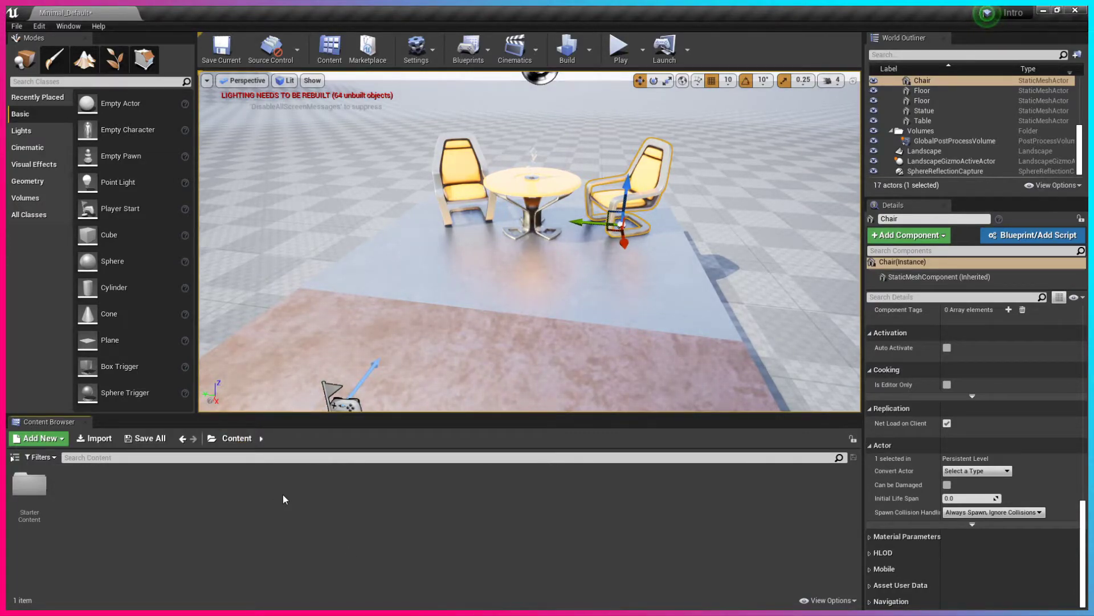
{"action": "double_click", "coordinate": [30, 498]}
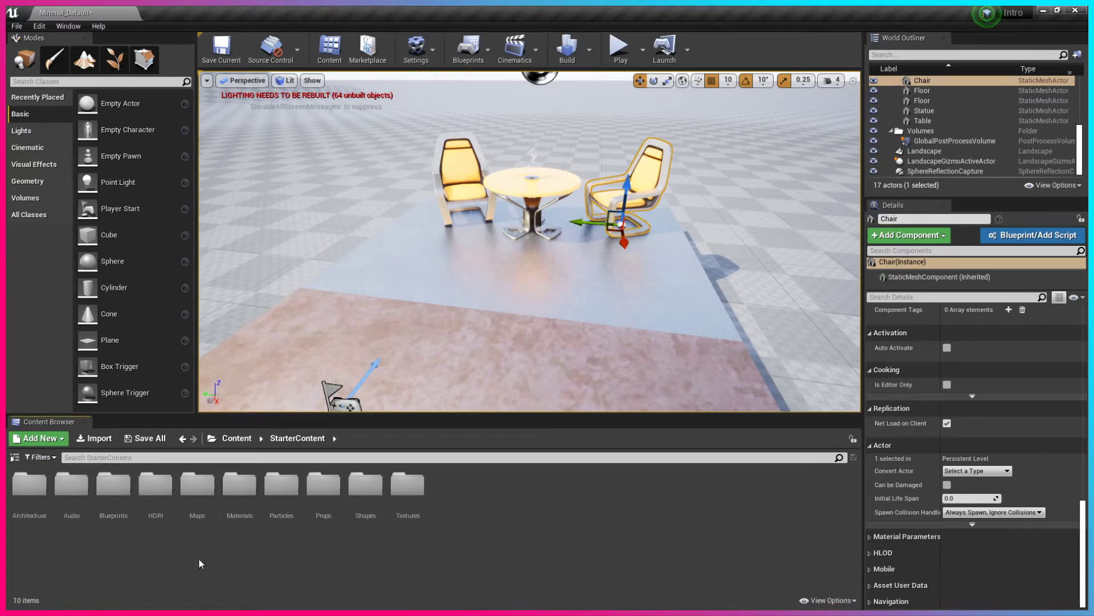
{"action": "left_click", "coordinate": [237, 437]}
{"action": "right_click", "coordinate": [84, 491]}
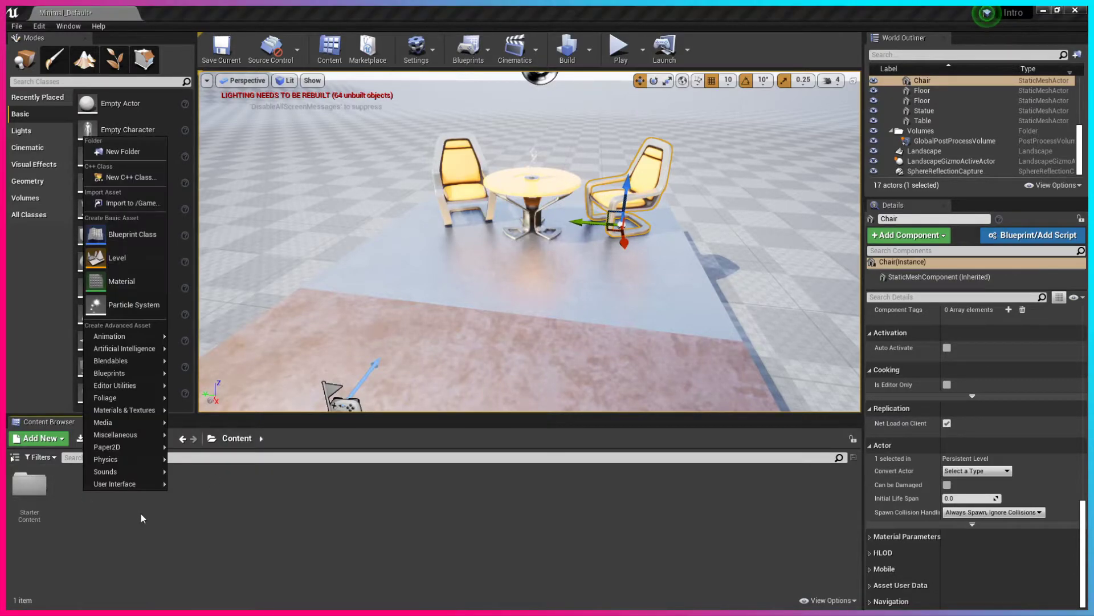
{"action": "left_click", "coordinate": [91, 533]}
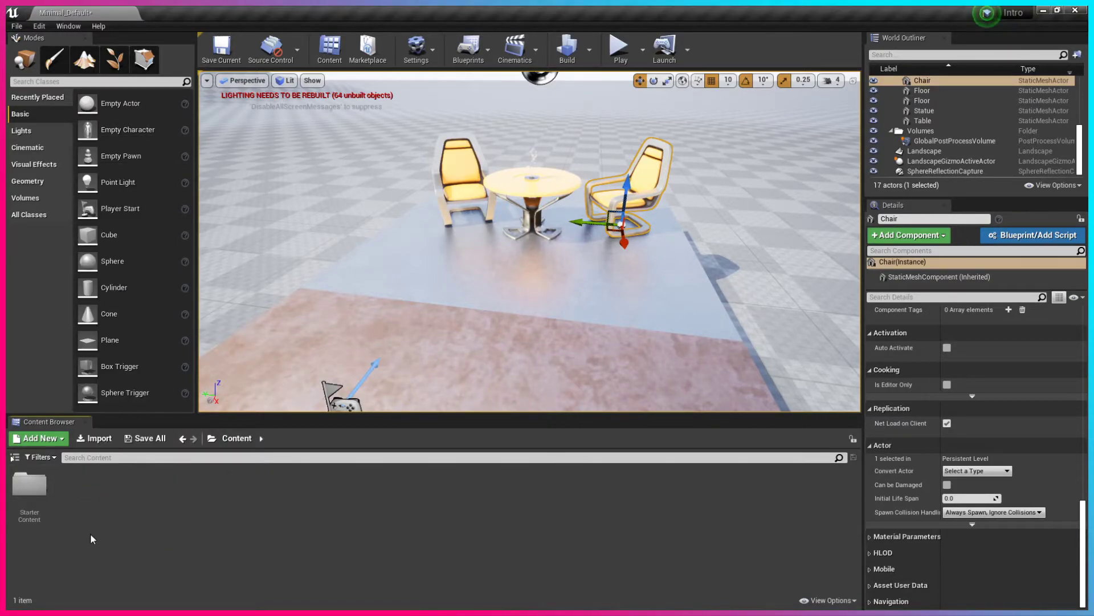
Step: Create a folder named MyStuff in the Content root and open it
{"action": "right_click", "coordinate": [86, 489]}
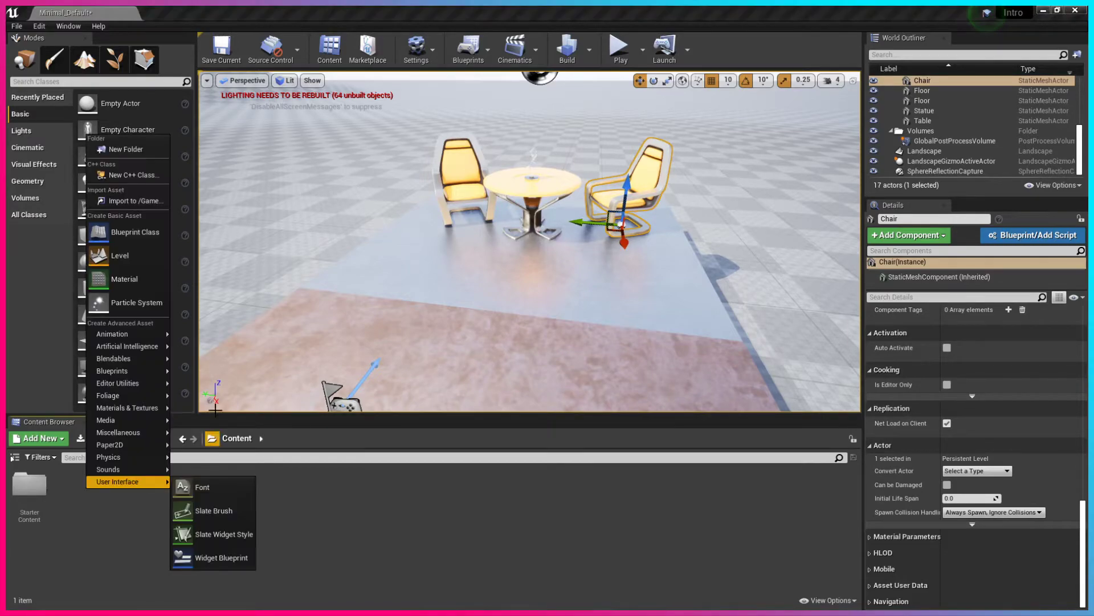
{"action": "left_click", "coordinate": [137, 150]}
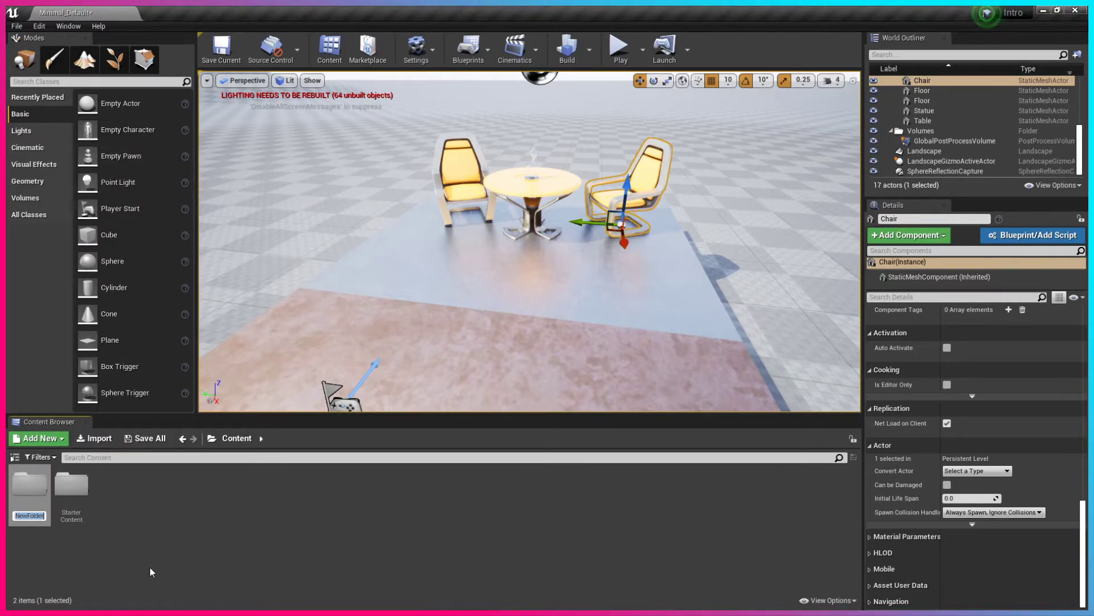
{"action": "type", "text": "MyStuff"}
{"action": "key", "text": "Return"}
{"action": "double_click", "coordinate": [40, 492]}
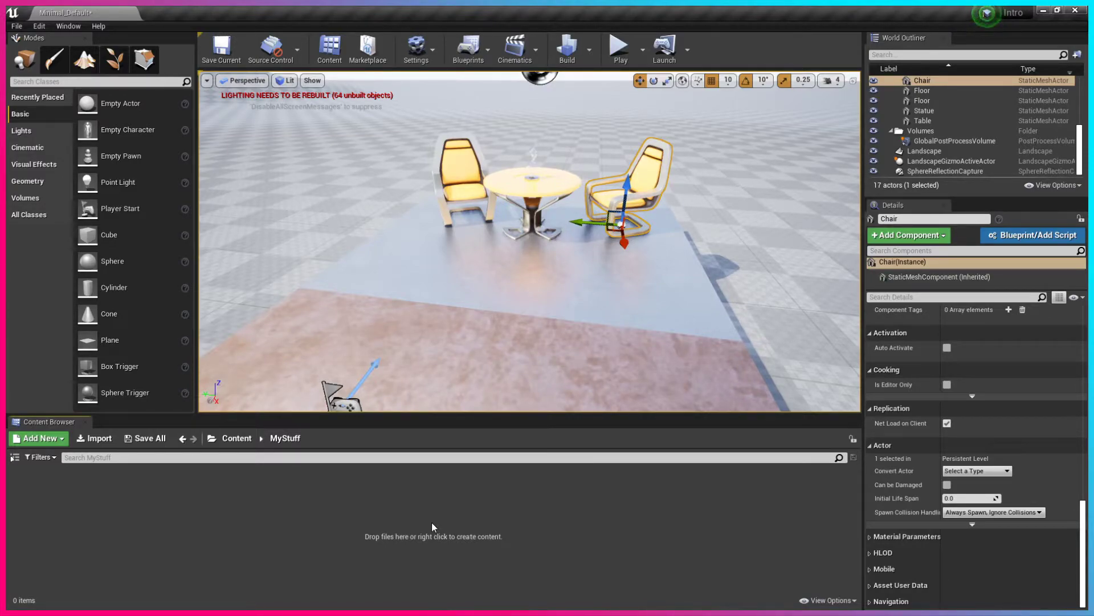
Step: Practise moving between the Content root and the MyStuff folder, then open the Architecture folder inside StarterContent
{"action": "left_click", "coordinate": [241, 439]}
{"action": "double_click", "coordinate": [18, 488]}
{"action": "left_click", "coordinate": [225, 438]}
{"action": "double_click", "coordinate": [30, 483]}
{"action": "left_click", "coordinate": [236, 438]}
{"action": "double_click", "coordinate": [71, 482]}
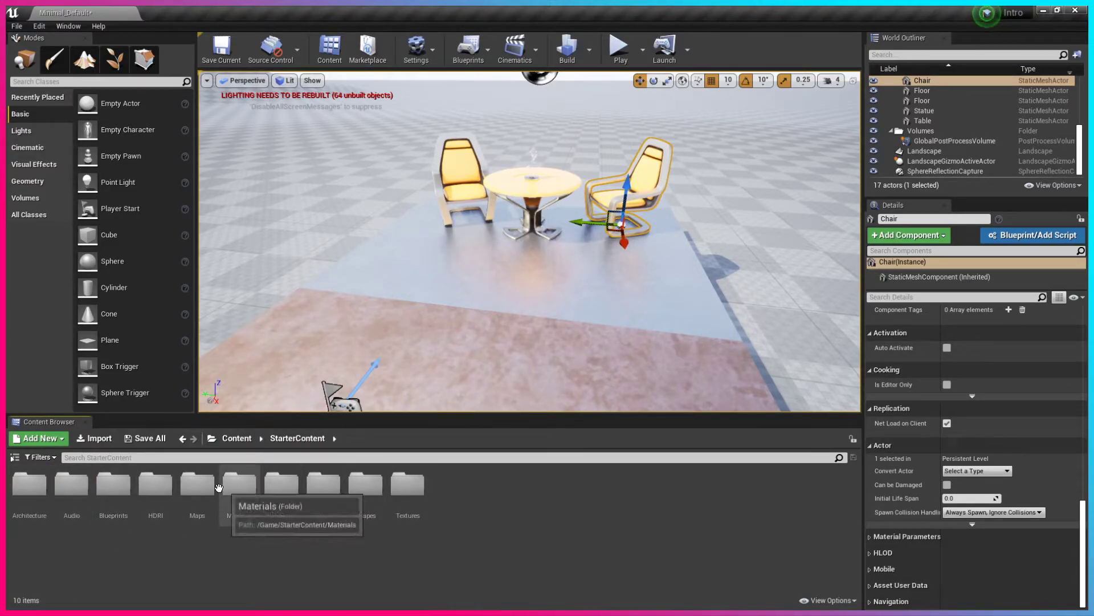
{"action": "double_click", "coordinate": [14, 491]}
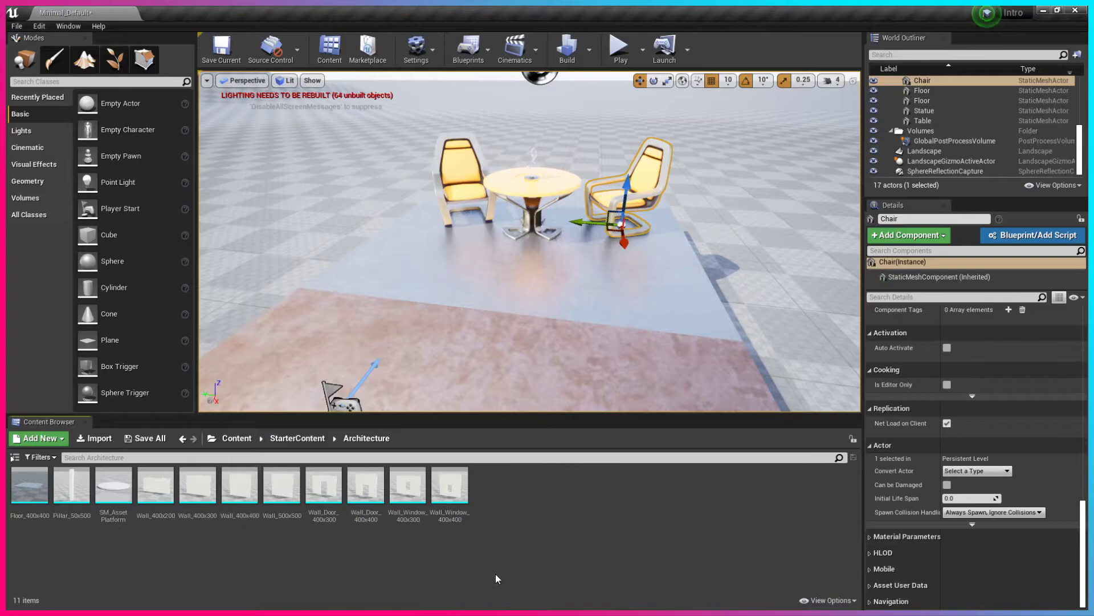
Step: Place a Wall_Window_400x300 on the floor, move it towards the far edge and snap it down to the surface below
{"action": "left_click_drag", "start_coordinate": [408, 485], "coordinate": [464, 263]}
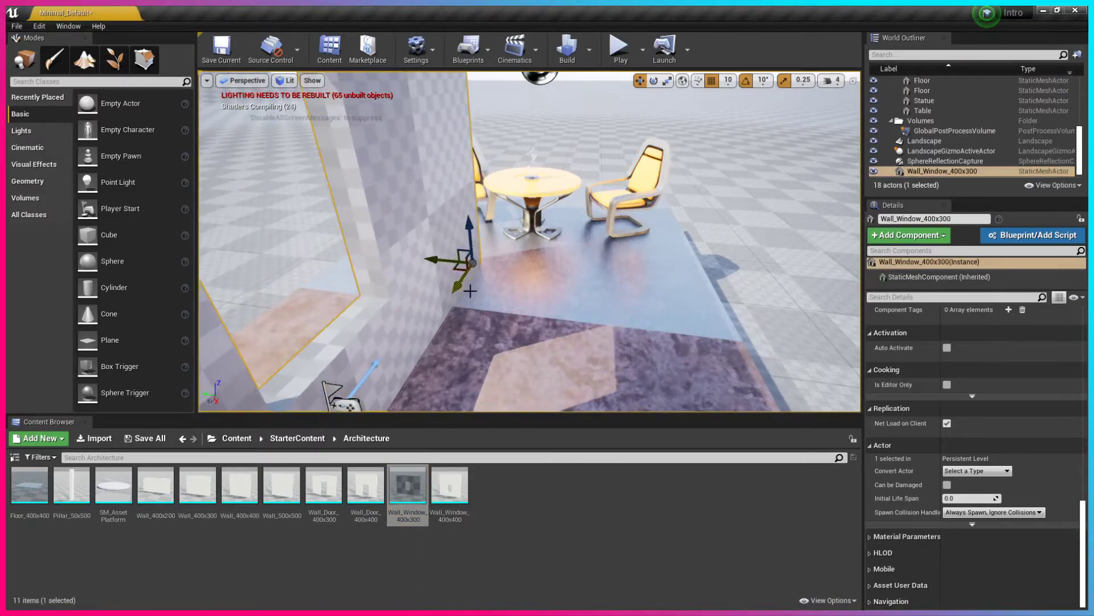
{"action": "right_click_drag", "start_coordinate": [528, 359], "coordinate": [345, 273]}
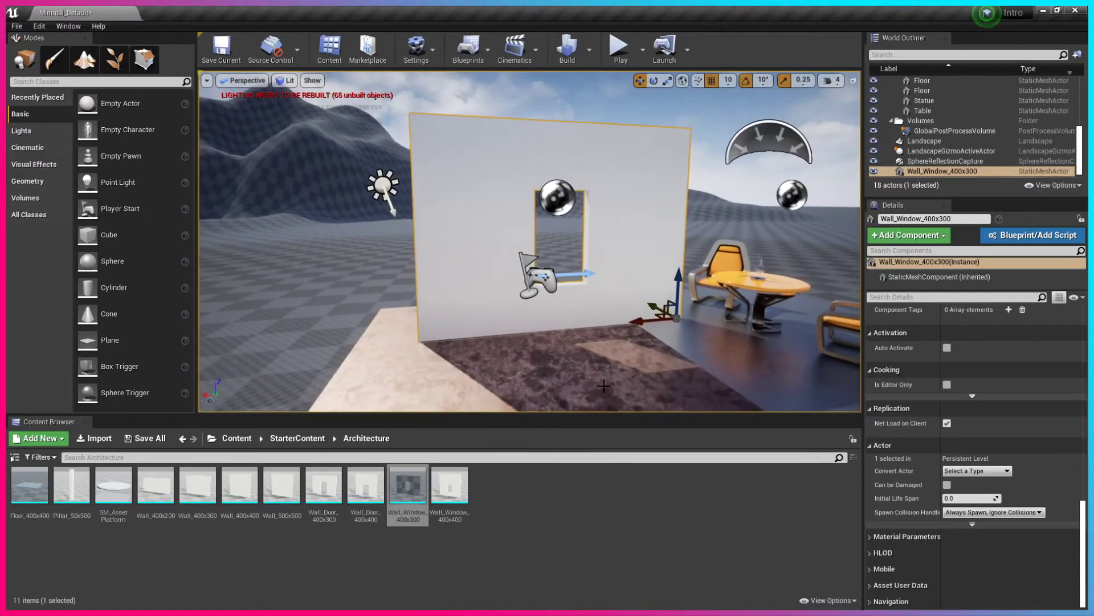
{"action": "left_click_drag", "start_coordinate": [675, 305], "coordinate": [567, 359]}
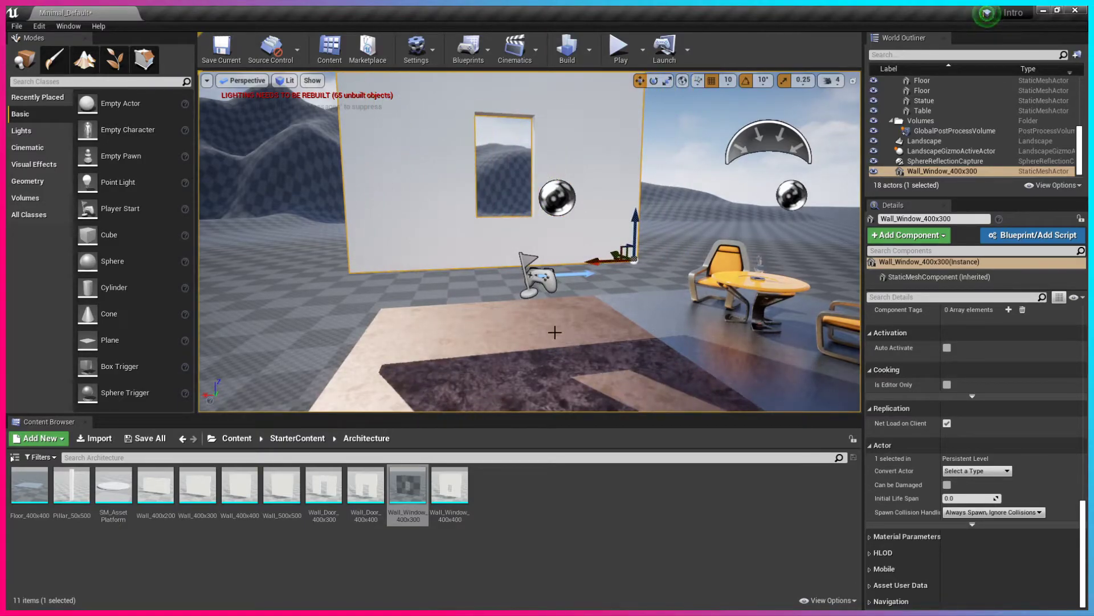
{"action": "key", "text": "End"}
Step: View the window wall with the editor icons hidden in Game View, and briefly play the level
{"action": "right_click_drag", "start_coordinate": [557, 365], "coordinate": [503, 208]}
{"action": "key", "text": "g"}
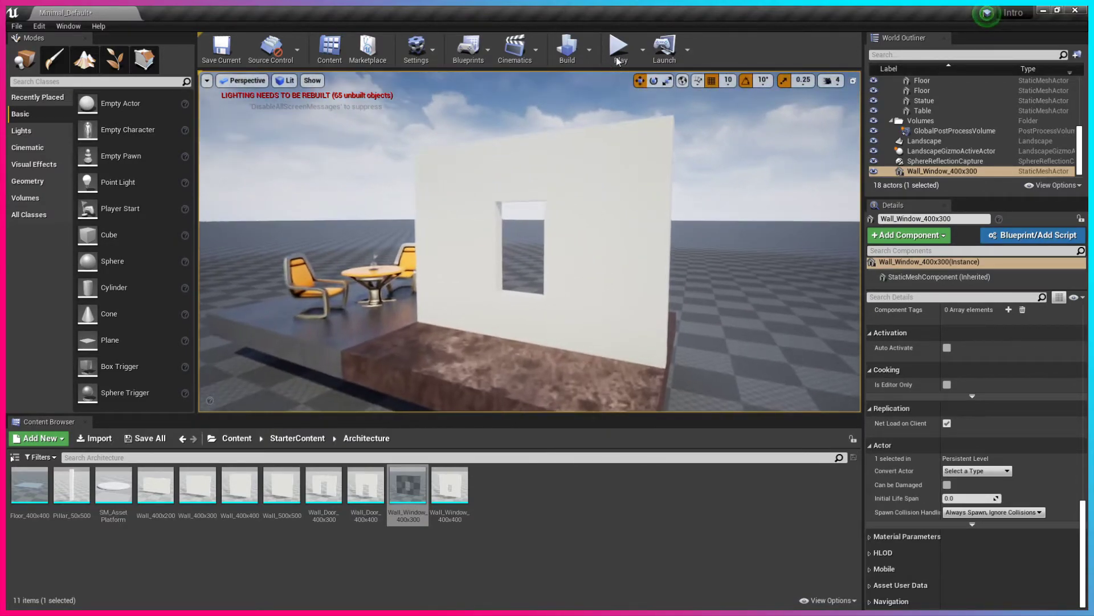
{"action": "left_click", "coordinate": [622, 60]}
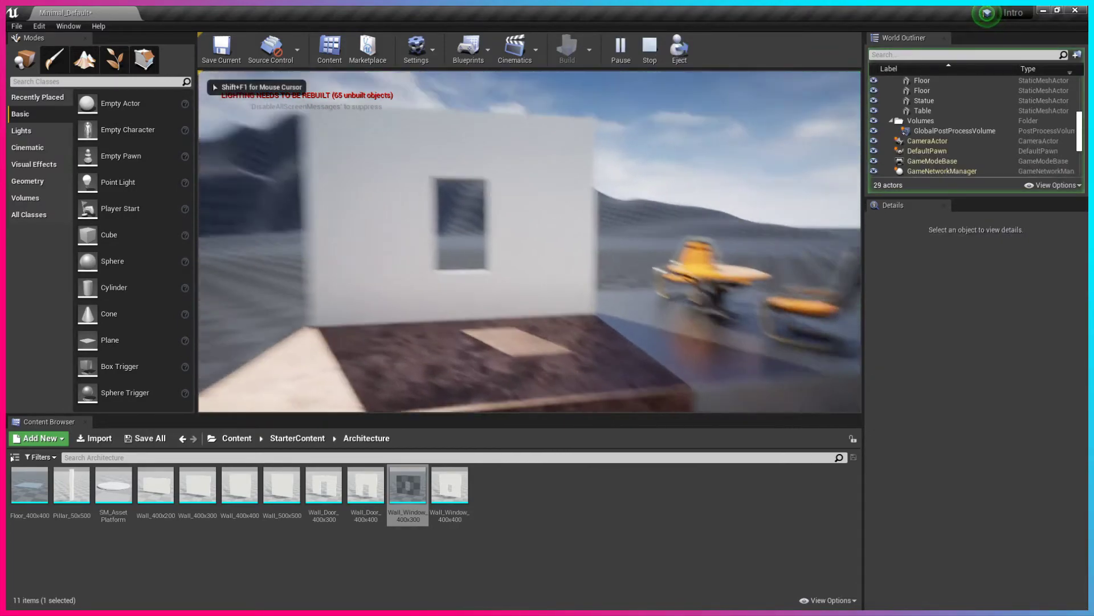
{"action": "key", "text": "Escape"}
Step: Delete the window wall, then try placing another Wall_Window_400x300 and undo that placement
{"action": "left_click", "coordinate": [450, 241]}
{"action": "key", "text": "Delete"}
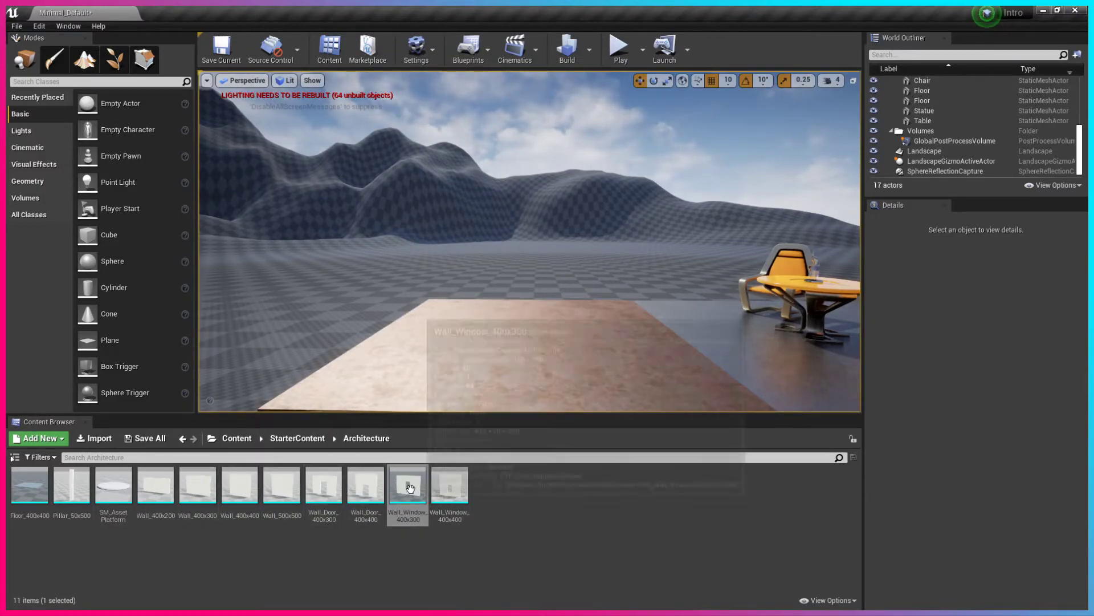
{"action": "left_click_drag", "start_coordinate": [402, 489], "coordinate": [735, 350]}
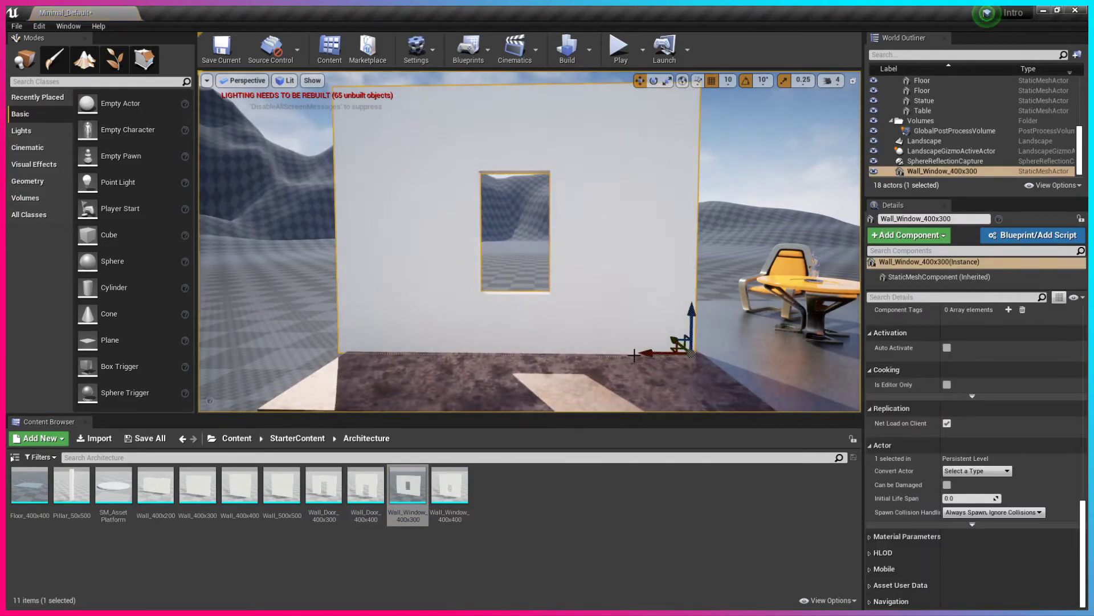
{"action": "key", "text": "ctrl+z"}
{"action": "right_click", "coordinate": [408, 490]}
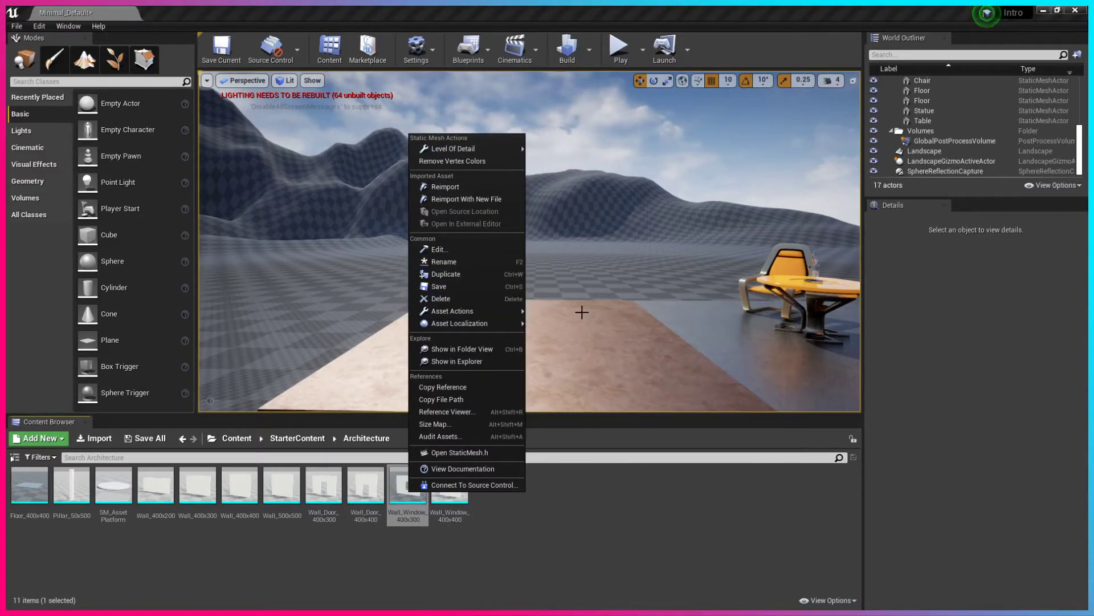
{"action": "left_click", "coordinate": [555, 508]}
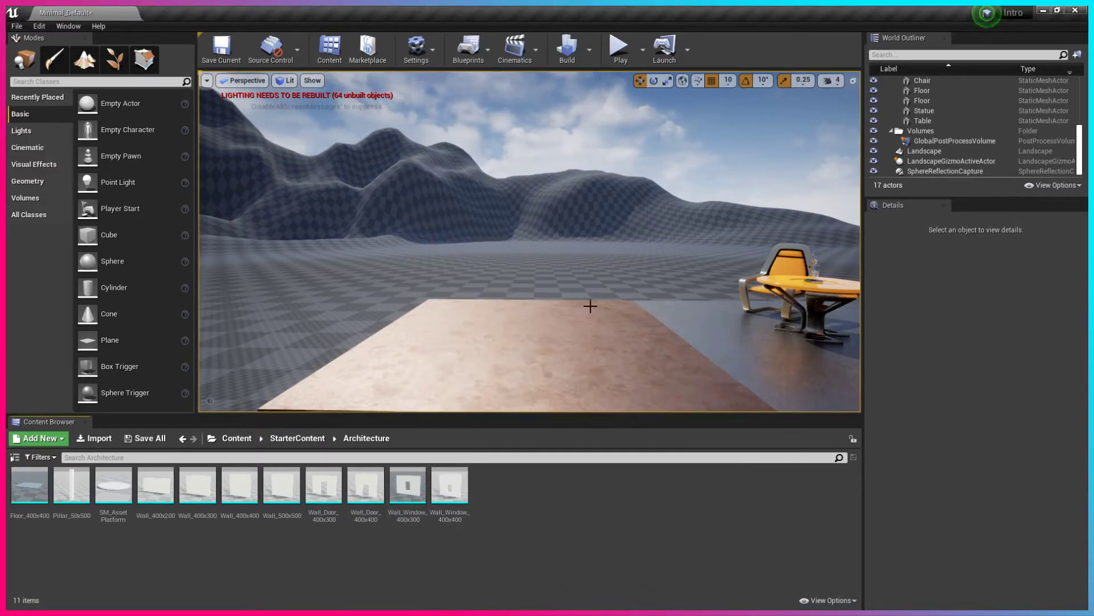
Step: Place a Wall_Window_400x300 from the Architecture folder along the far edge of the marble floor
{"action": "left_click_drag", "start_coordinate": [586, 313], "coordinate": [570, 342]}
{"action": "right_click_drag", "start_coordinate": [570, 342], "coordinate": [599, 347]}
{"action": "key", "text": "w"}
{"action": "left_click_drag", "start_coordinate": [408, 486], "coordinate": [413, 308]}
{"action": "right_click_drag", "start_coordinate": [413, 307], "coordinate": [445, 319]}
{"action": "key", "text": "s"}
Step: Slide the window wall along the floor's edge with the camera following it, and discard any extra copy made while moving
{"action": "left_click_drag", "start_coordinate": [527, 283], "coordinate": [342, 300], "text": "alt"}
{"action": "key", "text": "ctrl+z"}
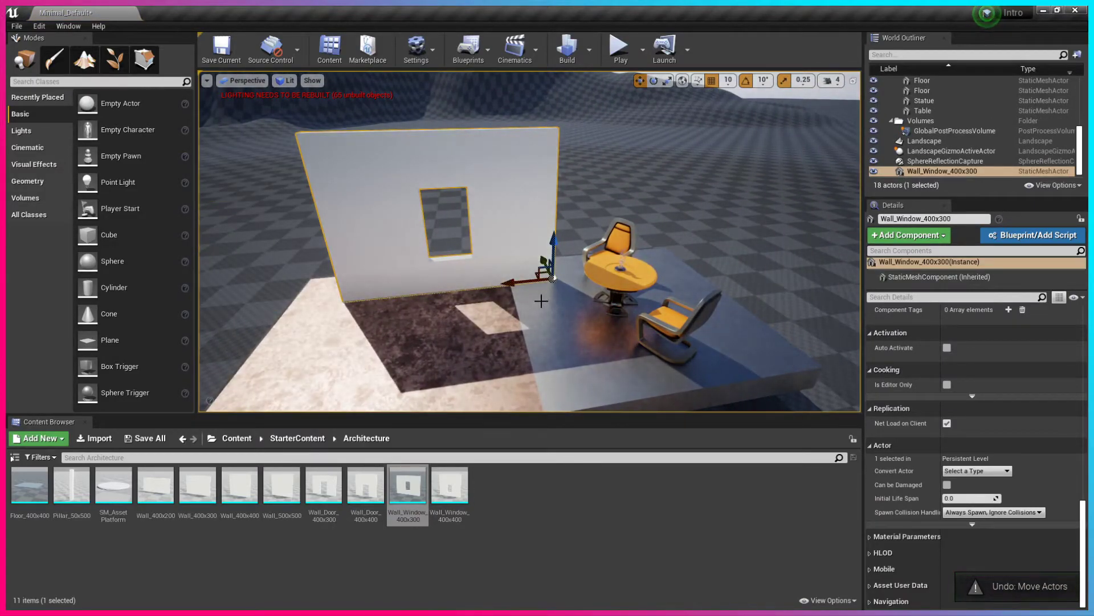
{"action": "left_click_drag", "start_coordinate": [522, 281], "coordinate": [256, 310]}
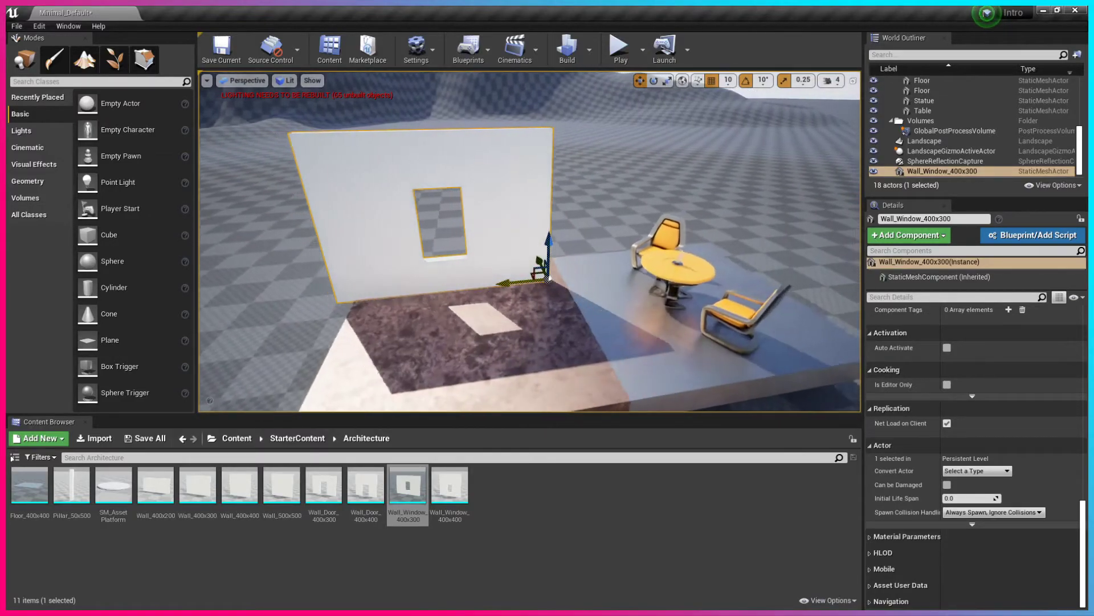
{"action": "left_click_drag", "start_coordinate": [516, 282], "coordinate": [558, 279], "text": "shift"}
{"action": "right_click_drag", "start_coordinate": [573, 264], "coordinate": [501, 262]}
{"action": "left_click_drag", "start_coordinate": [627, 271], "coordinate": [422, 278], "text": "shift"}
{"action": "key", "text": "Delete"}
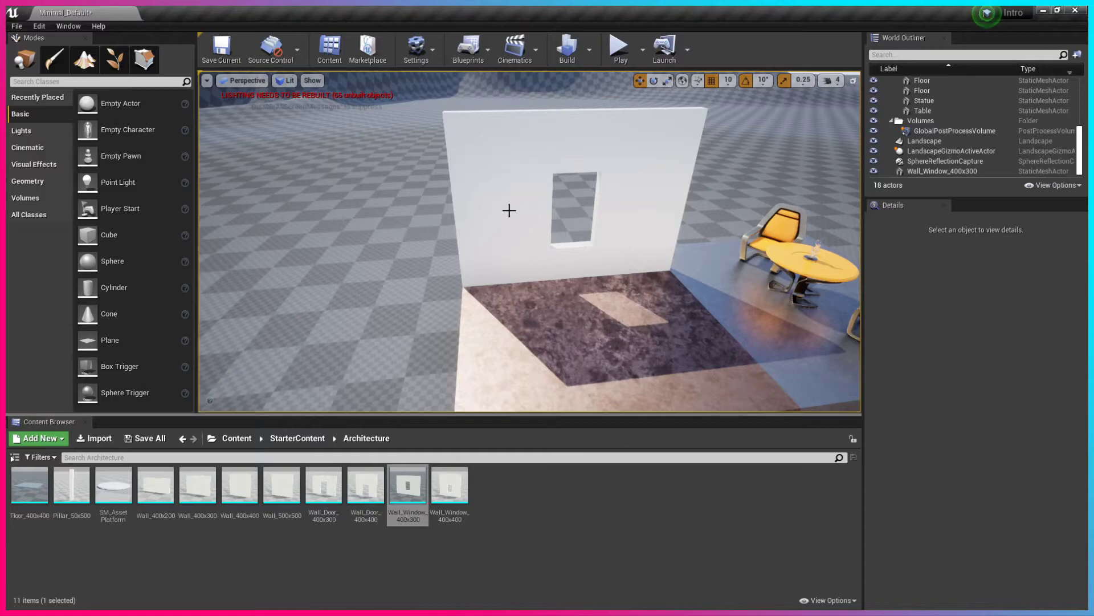
Step: Return to the StarterContent folder, then switch to File Explorer and show the Unreal Assets Character folder beside the level view
{"action": "left_click", "coordinate": [297, 438]}
{"action": "right_click_drag", "start_coordinate": [584, 293], "coordinate": [567, 314]}
{"action": "key", "text": "super+e"}
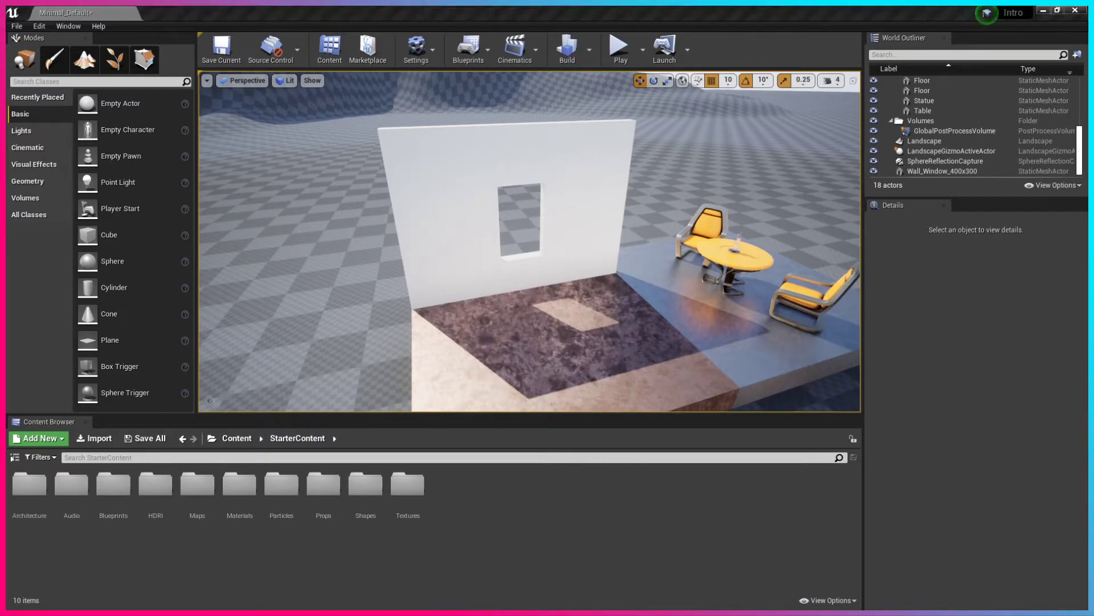
{"action": "left_click_drag", "start_coordinate": [901, 166], "coordinate": [1093, 85]}
{"action": "left_click_drag", "start_coordinate": [1093, 135], "coordinate": [850, 126]}
{"action": "left_click_drag", "start_coordinate": [776, 130], "coordinate": [845, 70]}
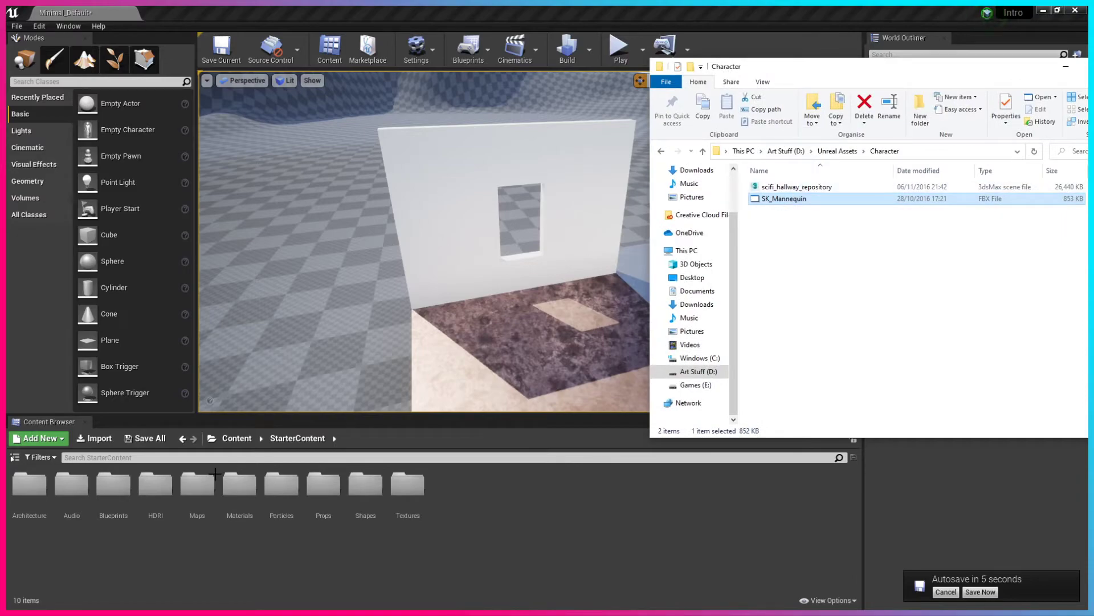
Step: Switch back to Unreal Editor, open the MyStuff folder and postpone the pending autosave
{"action": "left_click", "coordinate": [233, 440]}
{"action": "left_click", "coordinate": [228, 439]}
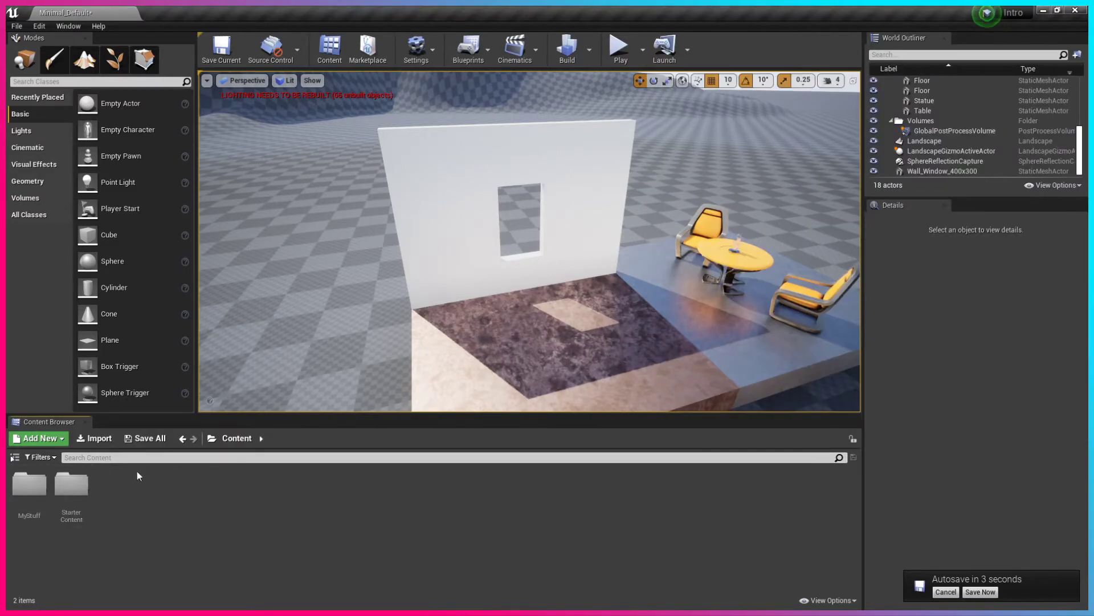
{"action": "double_click", "coordinate": [30, 483]}
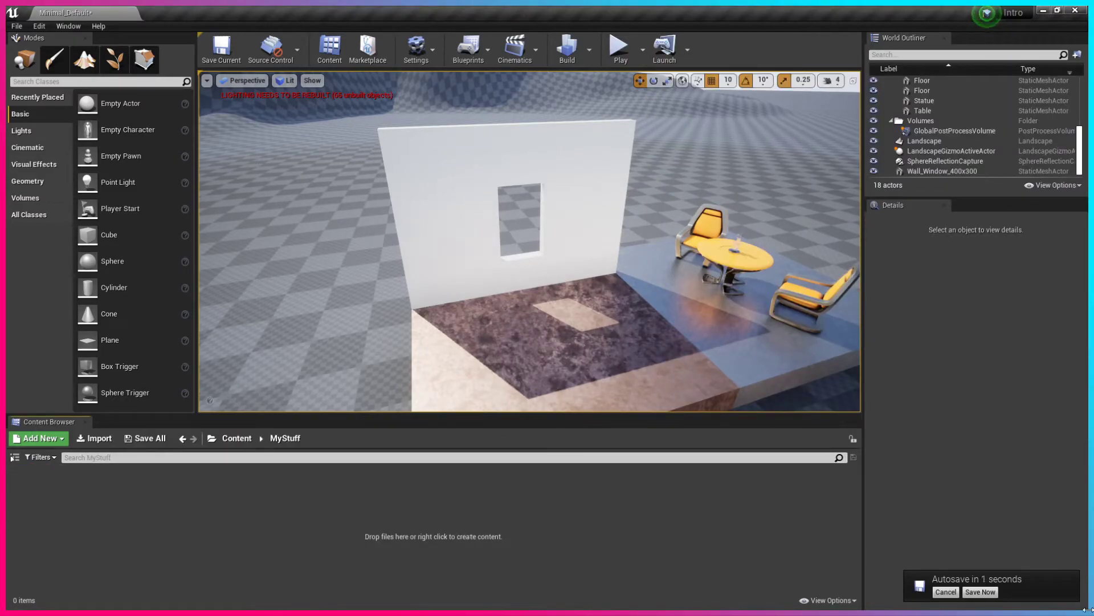
{"action": "left_click", "coordinate": [946, 593]}
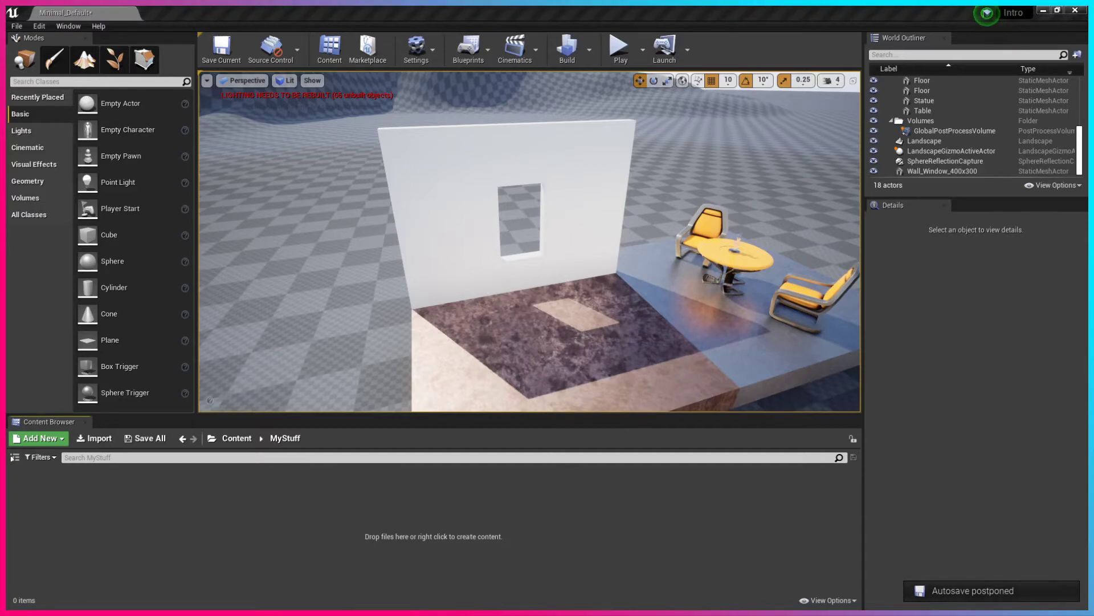
Step: Bring the SK_Mannequin FBX file from File Explorer into the MyStuff folder and reposition the FBX Import Options window
{"action": "key", "text": "alt+Tab"}
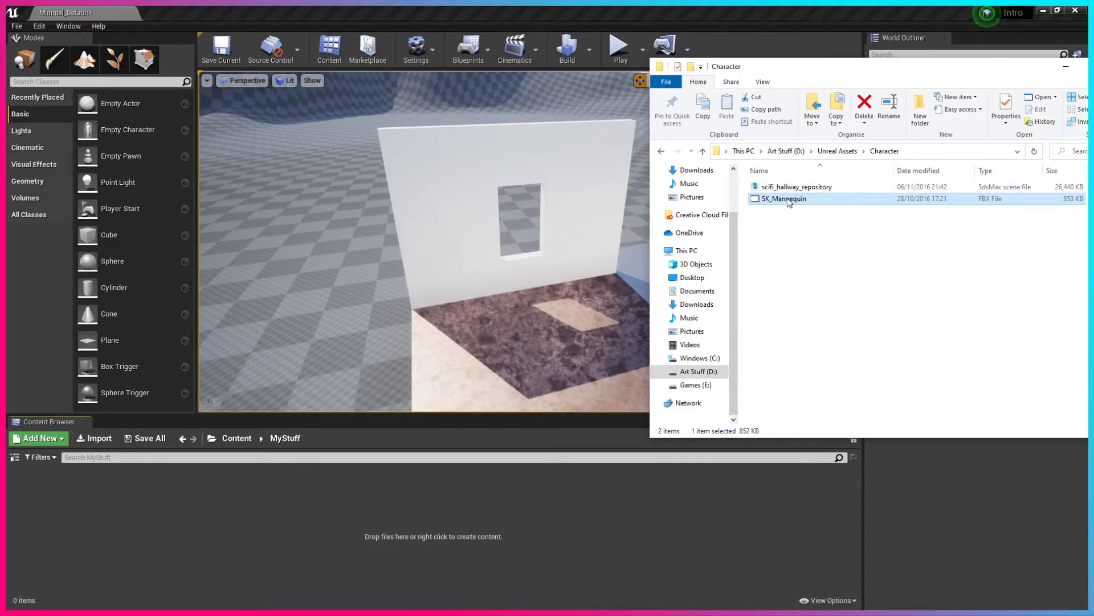
{"action": "left_click_drag", "start_coordinate": [782, 201], "coordinate": [375, 494]}
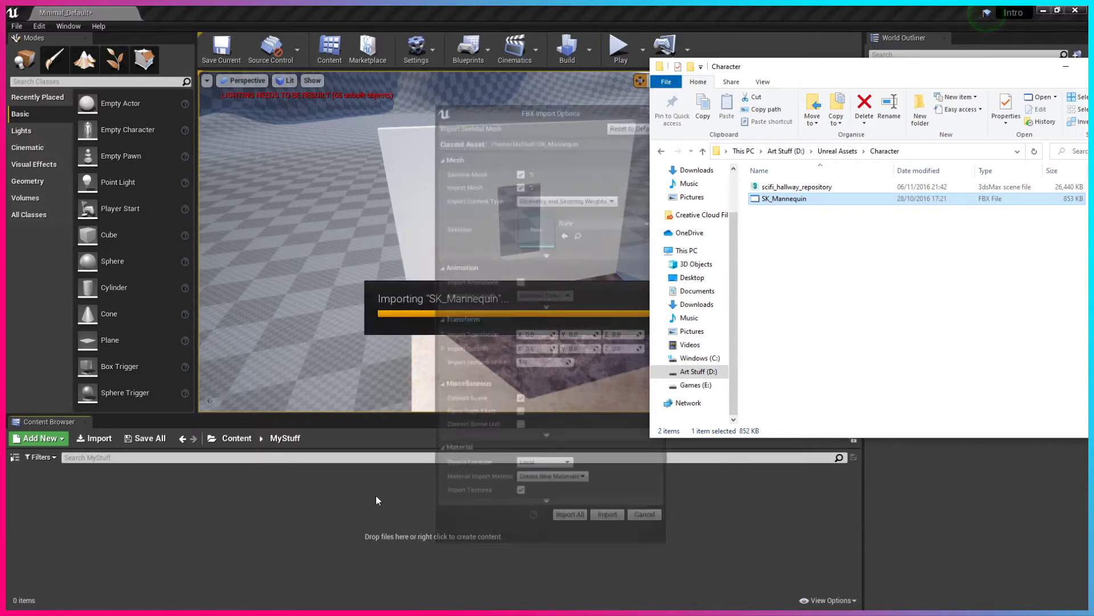
{"action": "left_click_drag", "start_coordinate": [591, 108], "coordinate": [569, 58]}
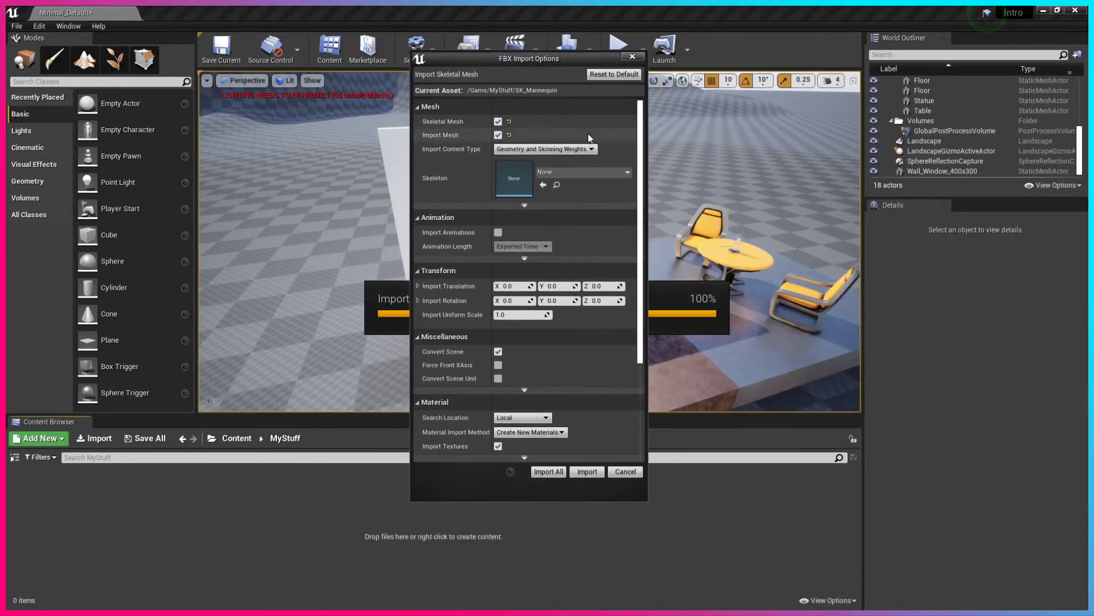
Step: Look through the FBX import options, including the advanced mesh settings, transform, material and file information
{"action": "left_click_drag", "start_coordinate": [639, 138], "coordinate": [645, 104]}
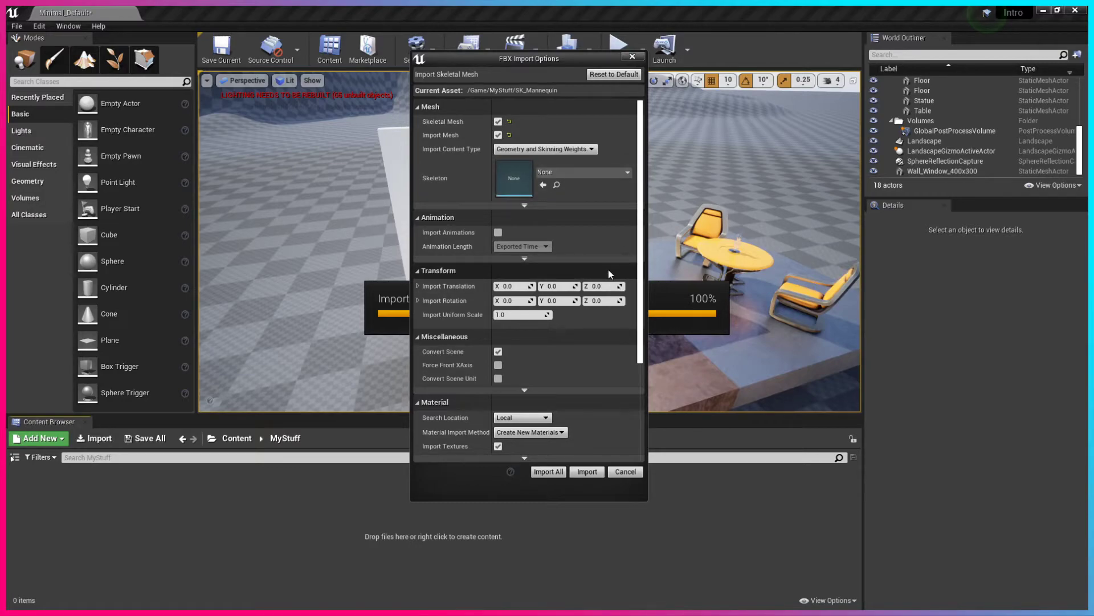
{"action": "left_click", "coordinate": [524, 205]}
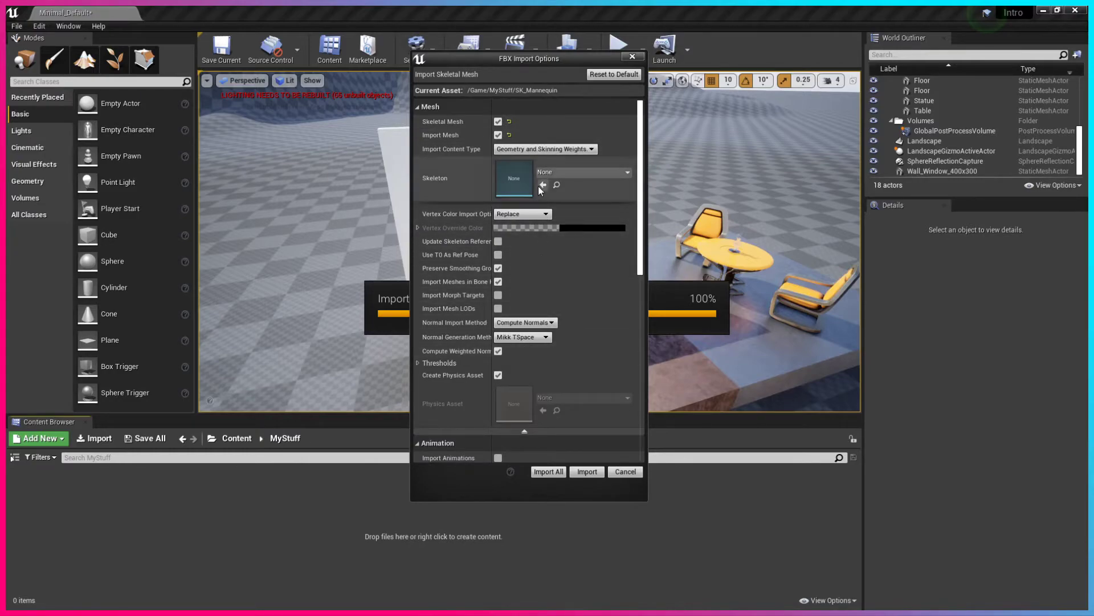
{"action": "scroll", "coordinate": [588, 357], "scroll_direction": "down", "scroll_amount": 1}
{"action": "left_click", "coordinate": [525, 414]}
{"action": "scroll", "coordinate": [578, 333], "scroll_direction": "down", "scroll_amount": 3}
{"action": "scroll", "coordinate": [509, 353], "scroll_direction": "down", "scroll_amount": 3}
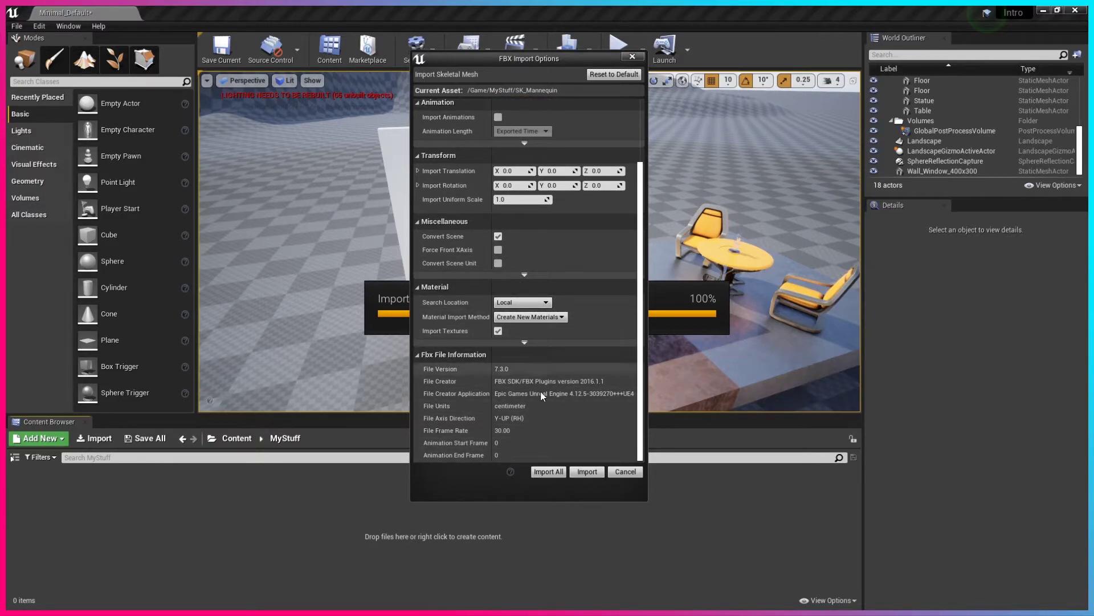
Step: Import SK_Mannequin with the default options and place the skeletal mesh on the floor in front of the window wall
{"action": "left_click", "coordinate": [587, 472]}
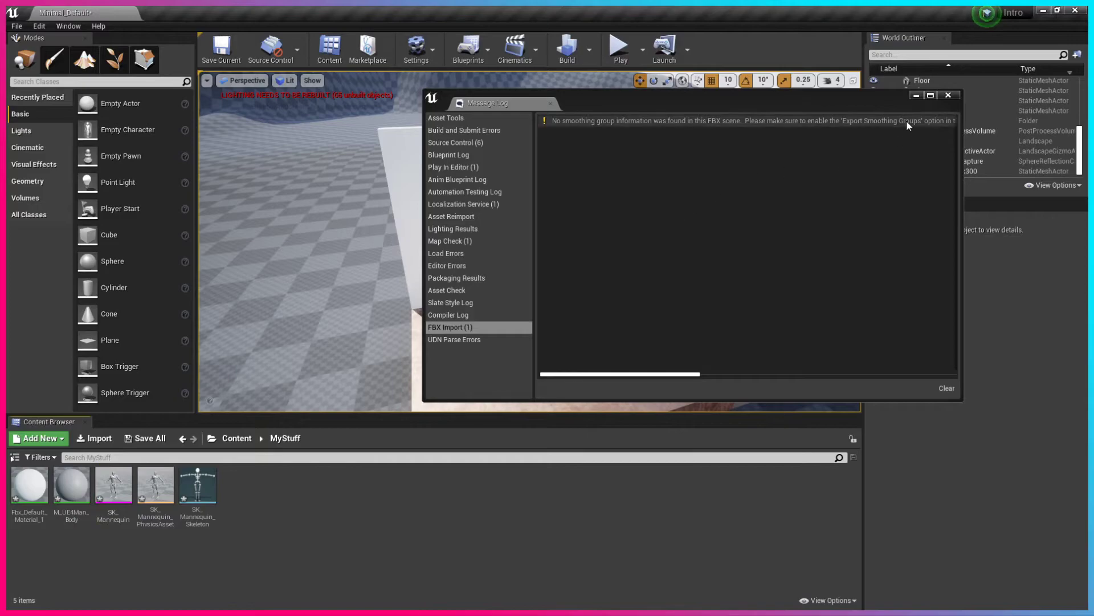
{"action": "left_click", "coordinate": [947, 95]}
{"action": "left_click", "coordinate": [118, 488]}
{"action": "left_click_drag", "start_coordinate": [118, 488], "coordinate": [477, 382]}
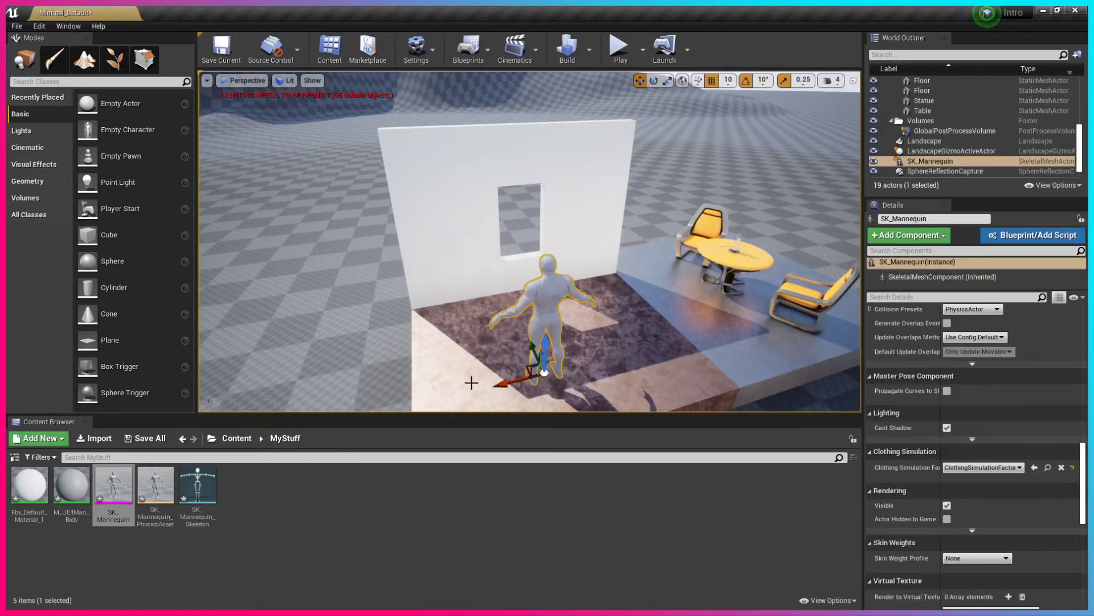
Step: Rotate the mannequin about its vertical axis so it faces away from the window wall, and view it from the front
{"action": "key", "text": "e"}
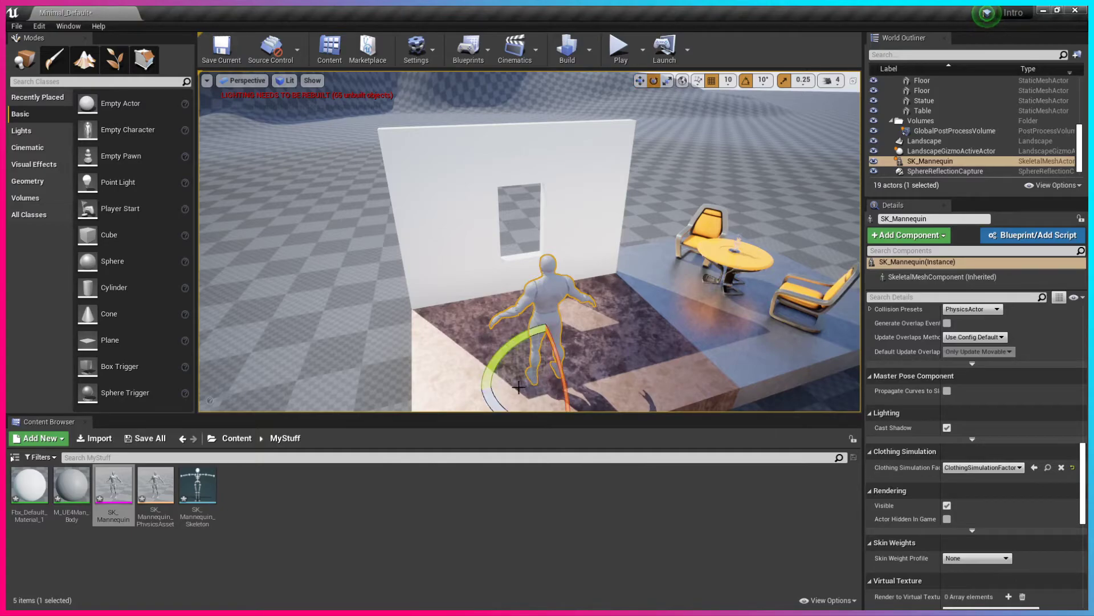
{"action": "left_click_drag", "start_coordinate": [491, 393], "coordinate": [455, 354]}
{"action": "right_click_drag", "start_coordinate": [454, 354], "coordinate": [387, 319]}
{"action": "mouse_move", "coordinate": [455, 335]}
{"action": "right_mouse_down"}
{"action": "mouse_move", "coordinate": [456, 371]}
{"action": "mouse_move", "coordinate": [410, 347]}
{"action": "mouse_move", "coordinate": [455, 336]}
{"action": "right_mouse_up"}
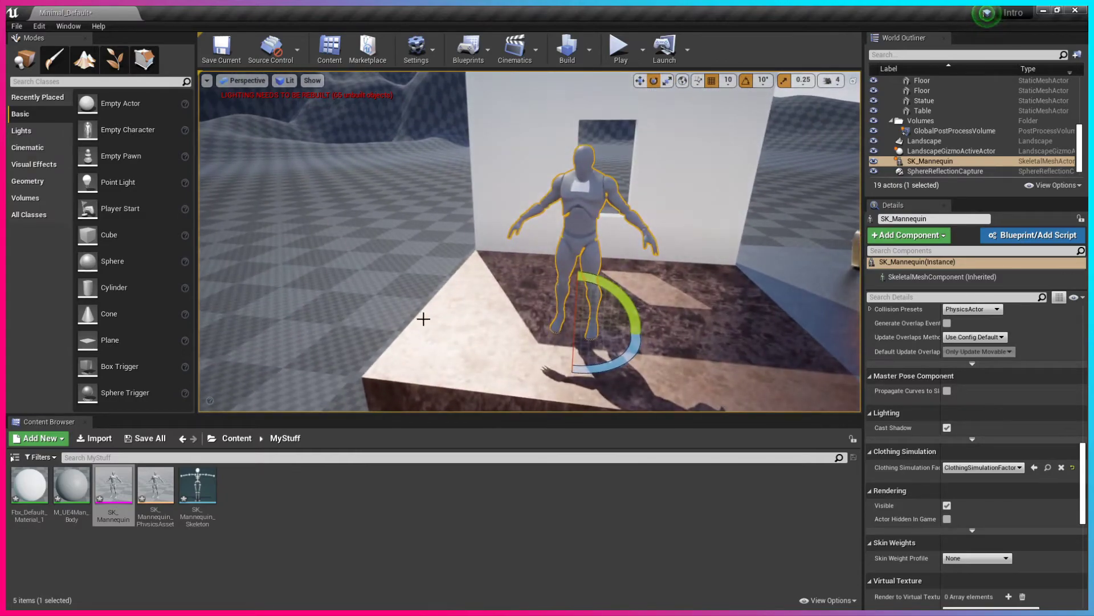
Step: Check the imported mannequin assets by going to the Content root and back into MyStuff, and view the placed mannequin
{"action": "left_click", "coordinate": [235, 444]}
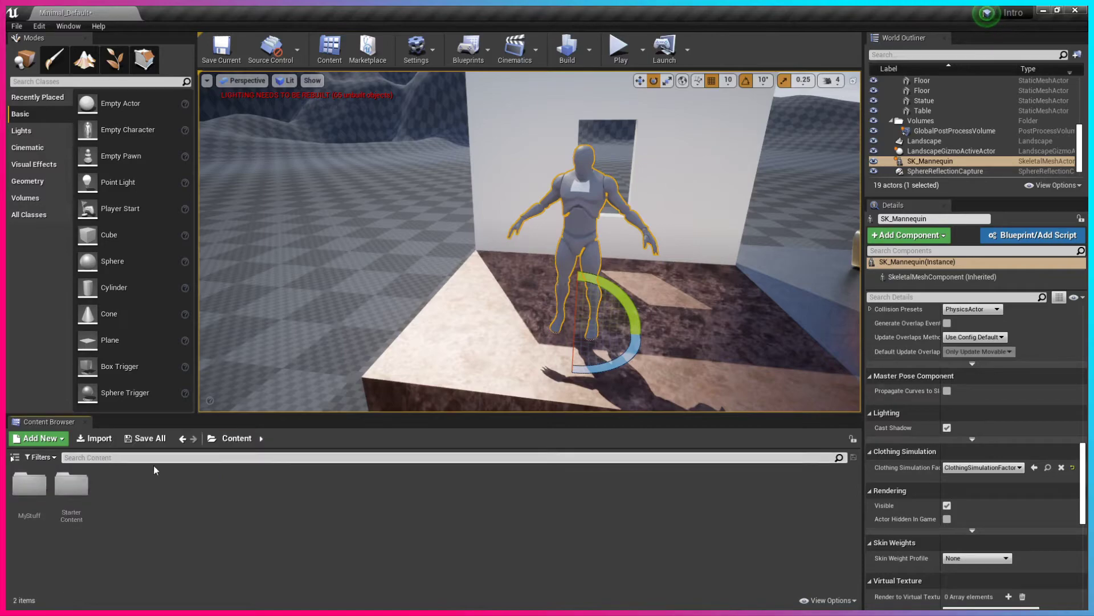
{"action": "double_click", "coordinate": [43, 491]}
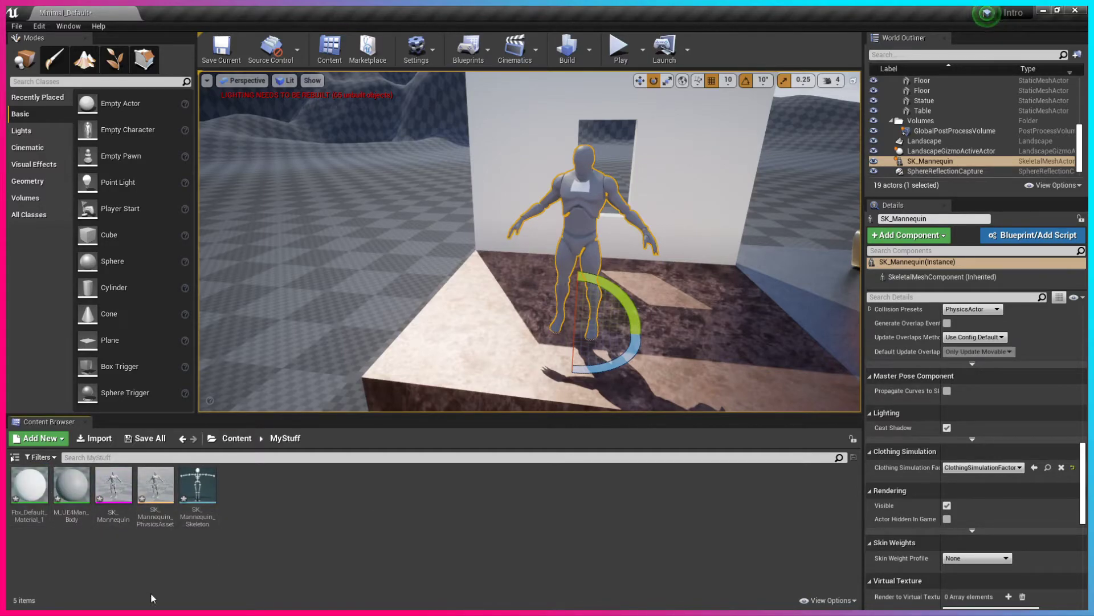
{"action": "right_click_drag", "start_coordinate": [714, 316], "coordinate": [770, 317]}
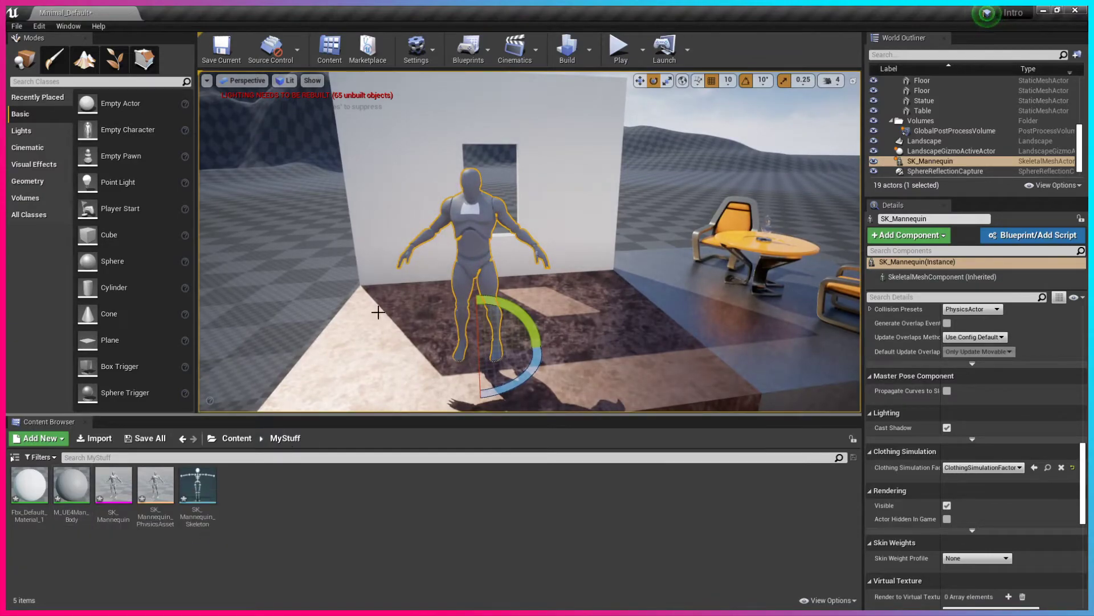
Step: Apply M_UE4Man_Body to the placed mannequin and force-delete the Fbx_Default_Material_1 asset from MyStuff
{"action": "left_click_drag", "start_coordinate": [71, 484], "coordinate": [453, 208]}
{"action": "left_click", "coordinate": [32, 483]}
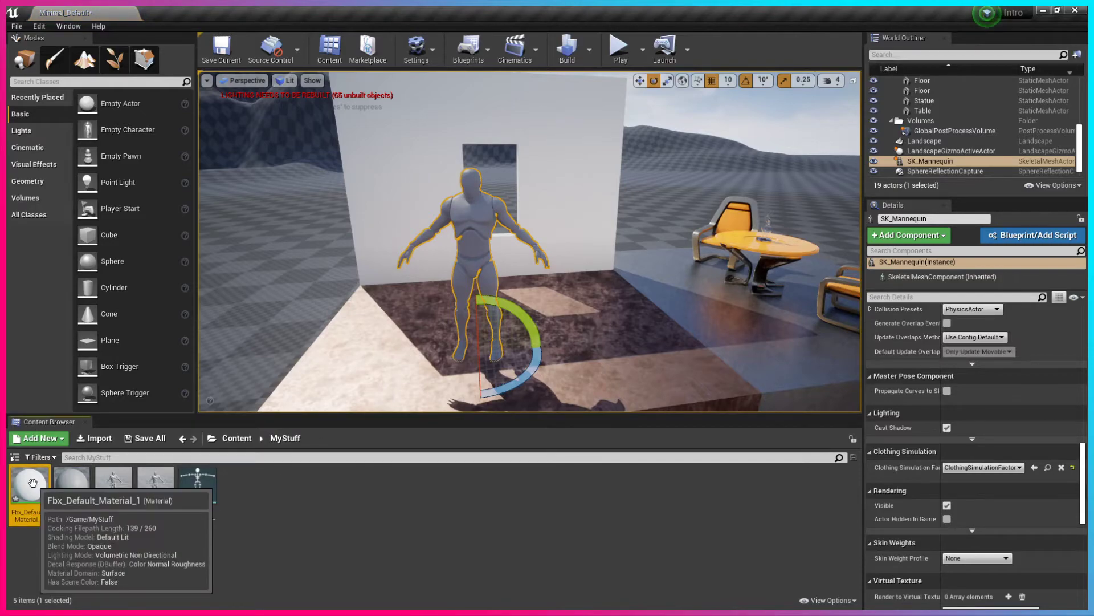
{"action": "right_click", "coordinate": [33, 483]}
{"action": "left_click", "coordinate": [63, 282]}
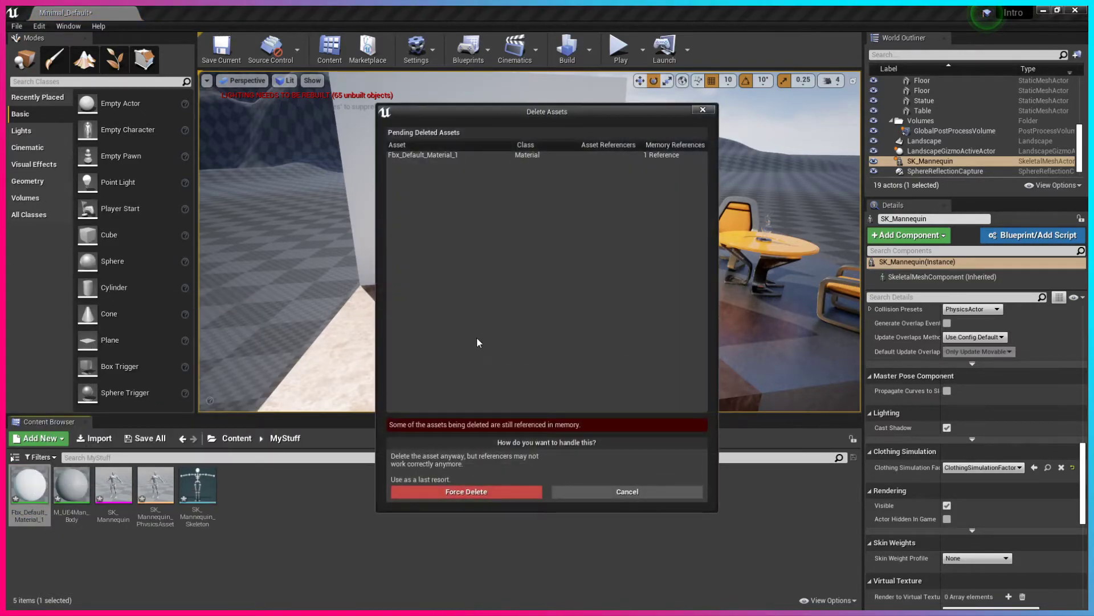
{"action": "left_click", "coordinate": [484, 491]}
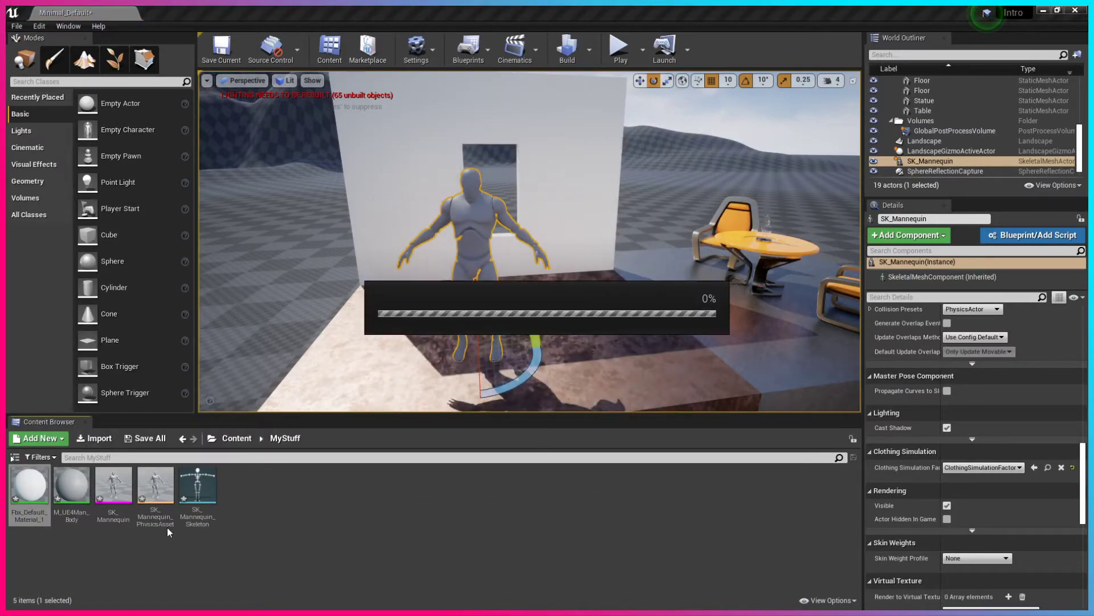
Step: Open the M_UE4Man_Body material for editing and move its Param node out from over the main material node
{"action": "double_click", "coordinate": [36, 491]}
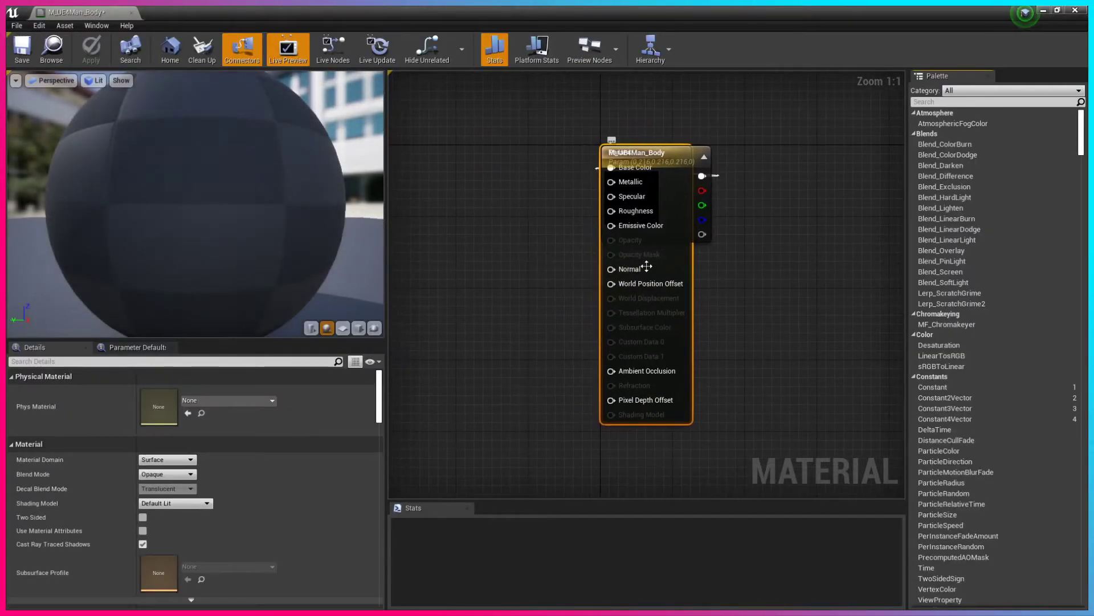
{"action": "left_click_drag", "start_coordinate": [698, 166], "coordinate": [518, 155]}
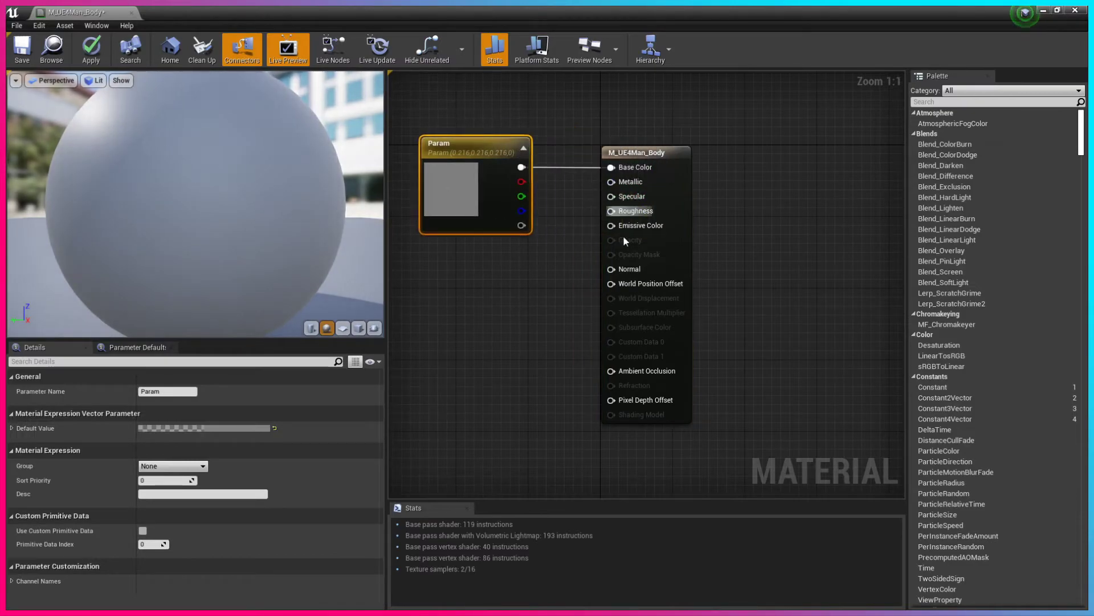
{"action": "scroll", "coordinate": [573, 271], "scroll_direction": "down", "scroll_amount": 4}
{"action": "right_click_drag", "start_coordinate": [643, 309], "coordinate": [758, 337]}
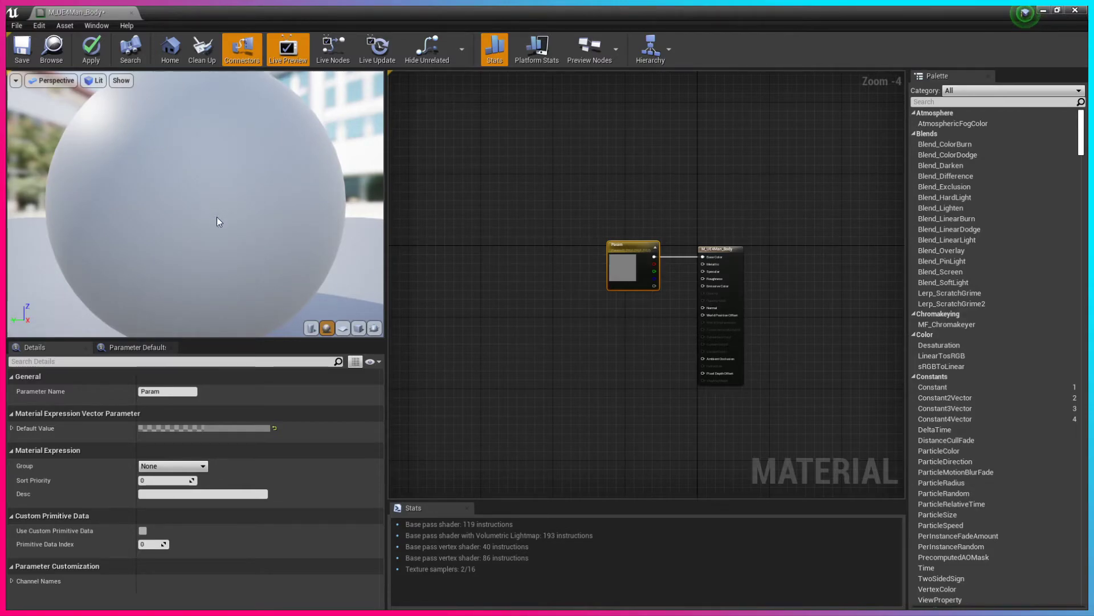
Step: Examine the material on the cylinder, plane and cube preview meshes, try the custom mesh preview, and return to the sphere
{"action": "scroll", "coordinate": [217, 219], "scroll_direction": "down", "scroll_amount": 3}
{"action": "left_click_drag", "start_coordinate": [153, 220], "coordinate": [445, 222]}
{"action": "left_click", "coordinate": [312, 327]}
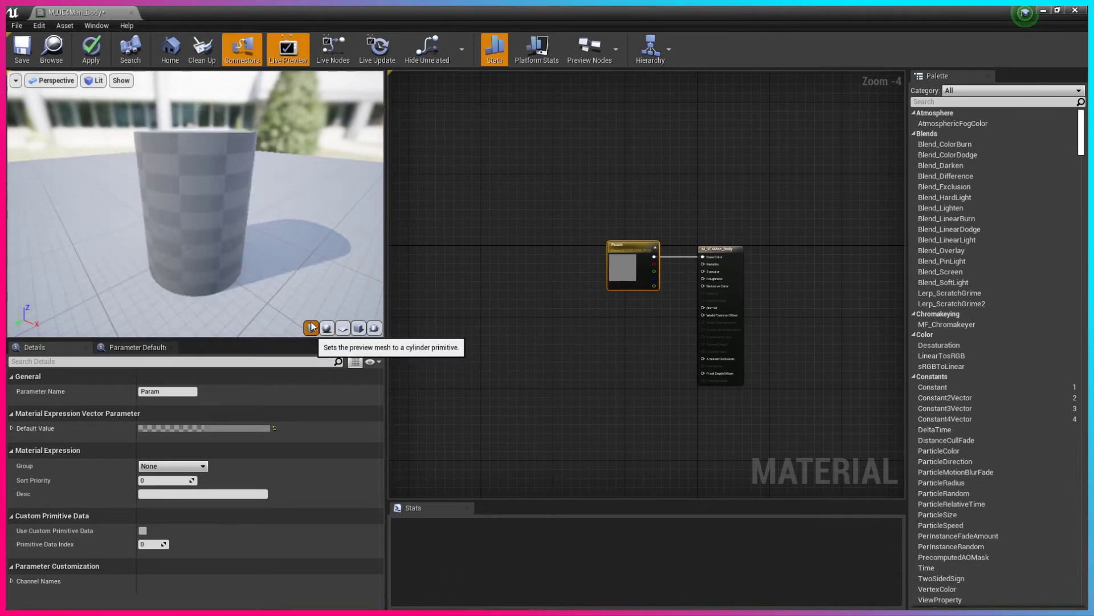
{"action": "left_click", "coordinate": [343, 327]}
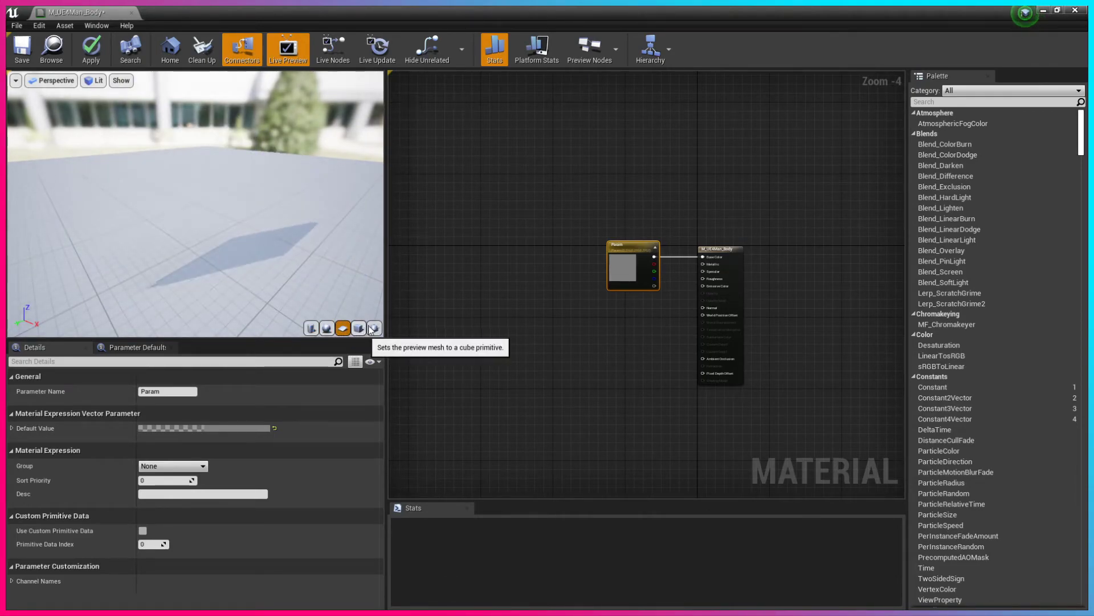
{"action": "left_click", "coordinate": [368, 330]}
{"action": "left_click", "coordinate": [373, 327]}
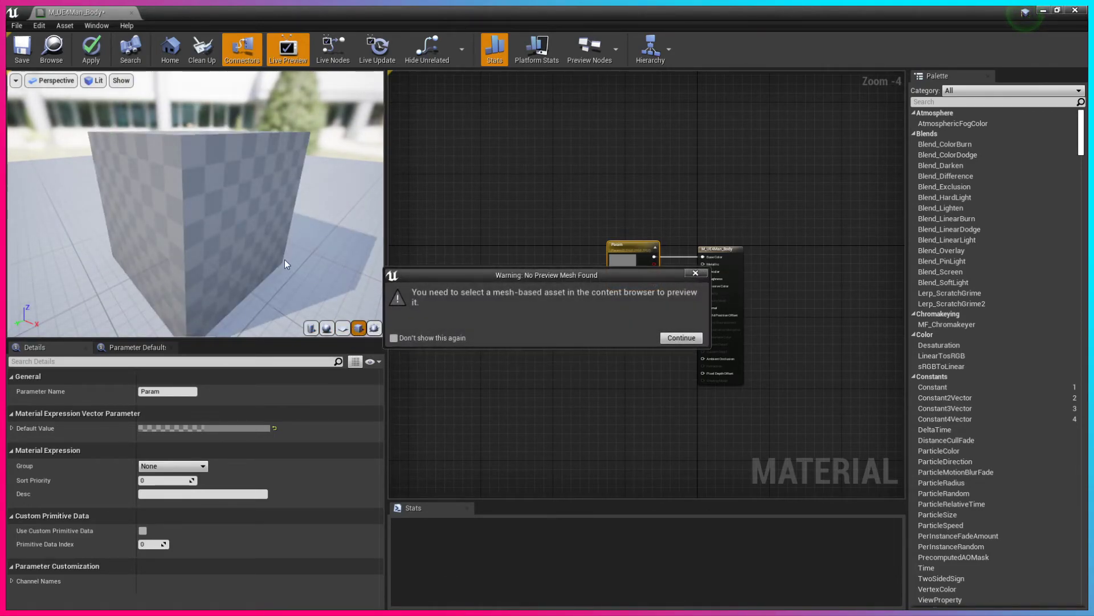
{"action": "left_click", "coordinate": [694, 341]}
{"action": "scroll", "coordinate": [342, 273], "scroll_direction": "down", "scroll_amount": 3}
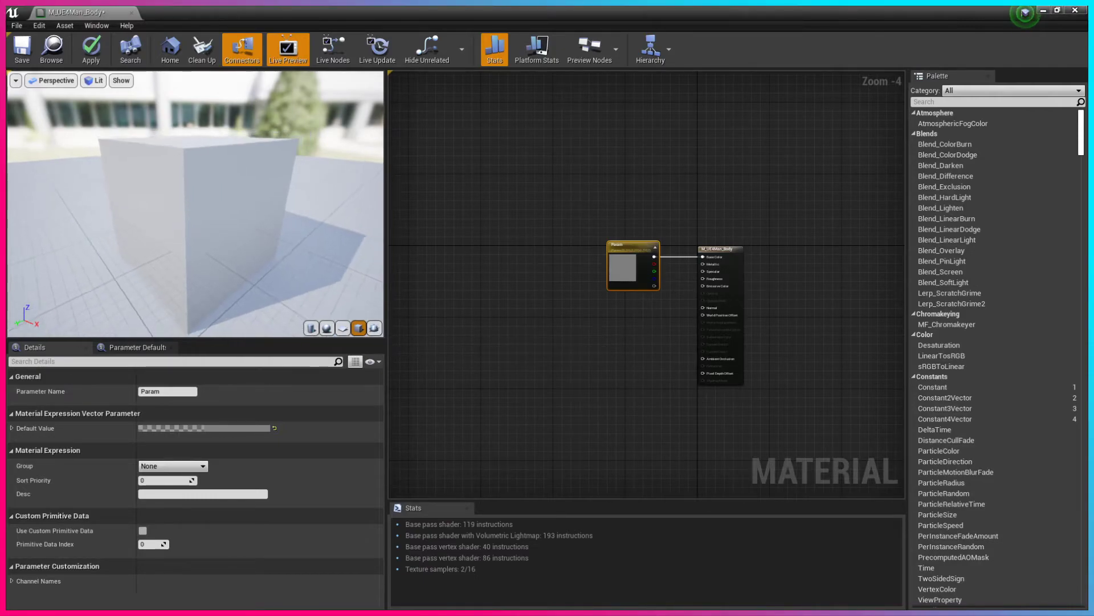
{"action": "scroll", "coordinate": [342, 274], "scroll_direction": "up", "scroll_amount": 5}
{"action": "left_click", "coordinate": [329, 332]}
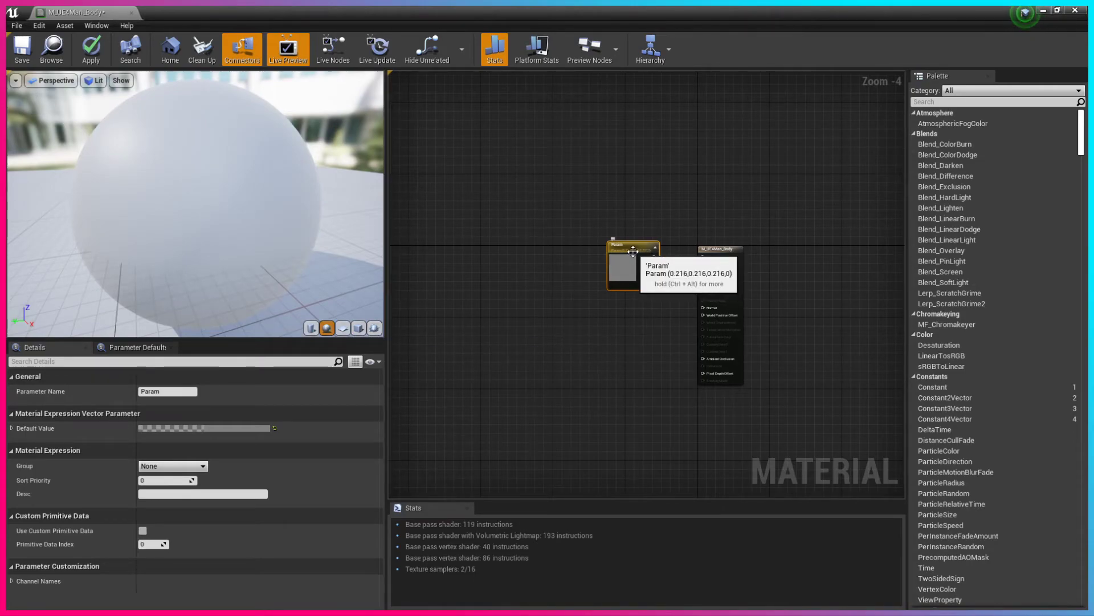
Step: Replace the Param node with a Constant node and a Constant3Vector node placed beside the main material node
{"action": "key", "text": "Delete"}
{"action": "scroll", "coordinate": [741, 265], "scroll_direction": "up", "scroll_amount": 3}
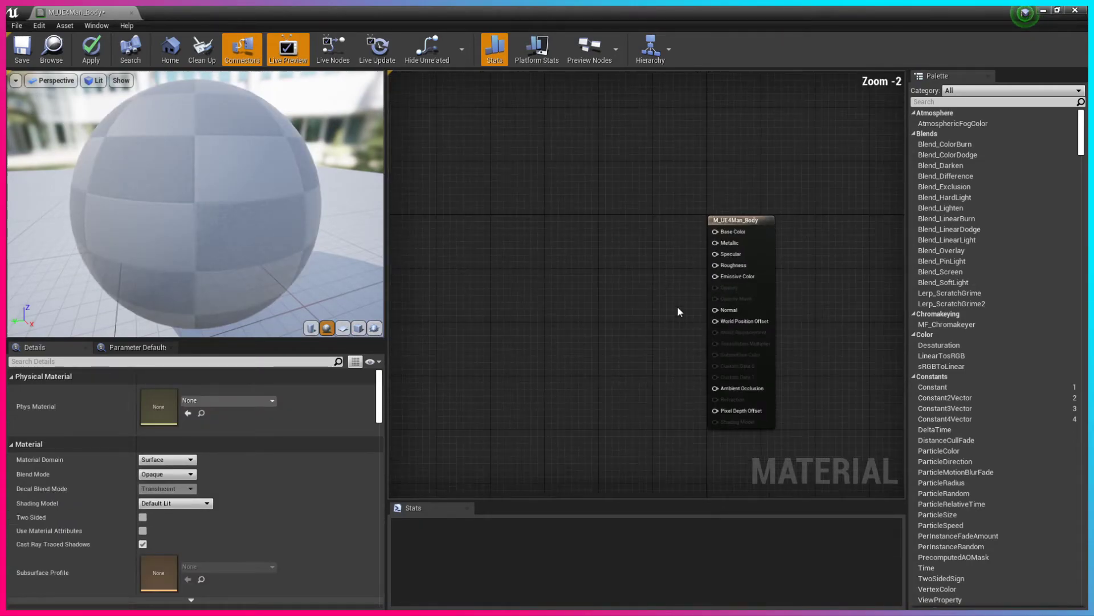
{"action": "right_click_drag", "start_coordinate": [816, 323], "coordinate": [799, 287]}
{"action": "scroll", "coordinate": [727, 269], "scroll_direction": "up", "scroll_amount": 1}
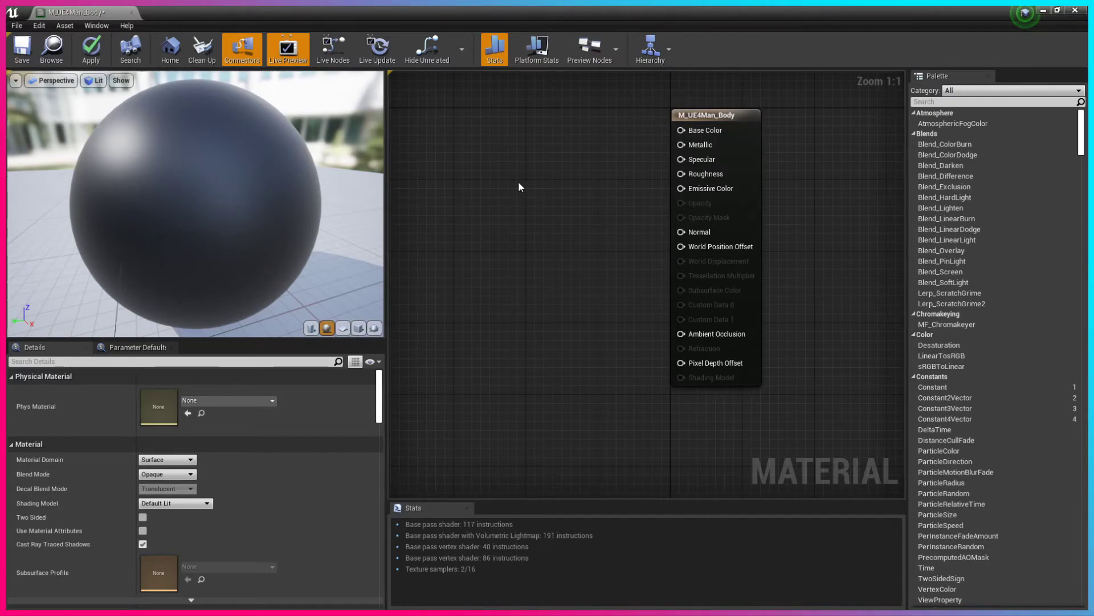
{"action": "right_click_drag", "start_coordinate": [530, 160], "coordinate": [552, 183]}
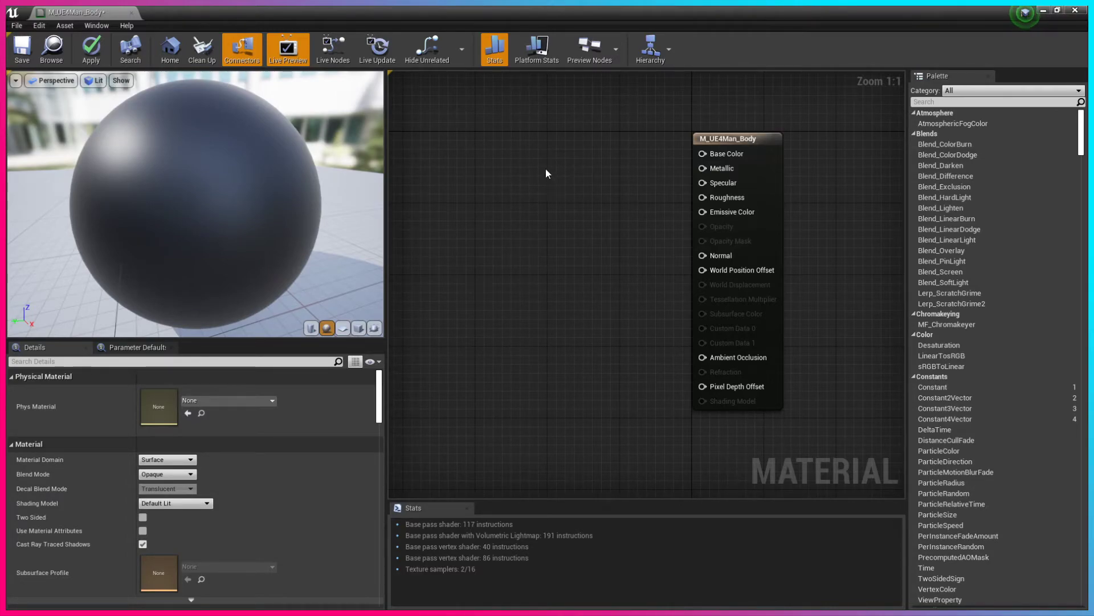
{"action": "left_click", "coordinate": [530, 226]}
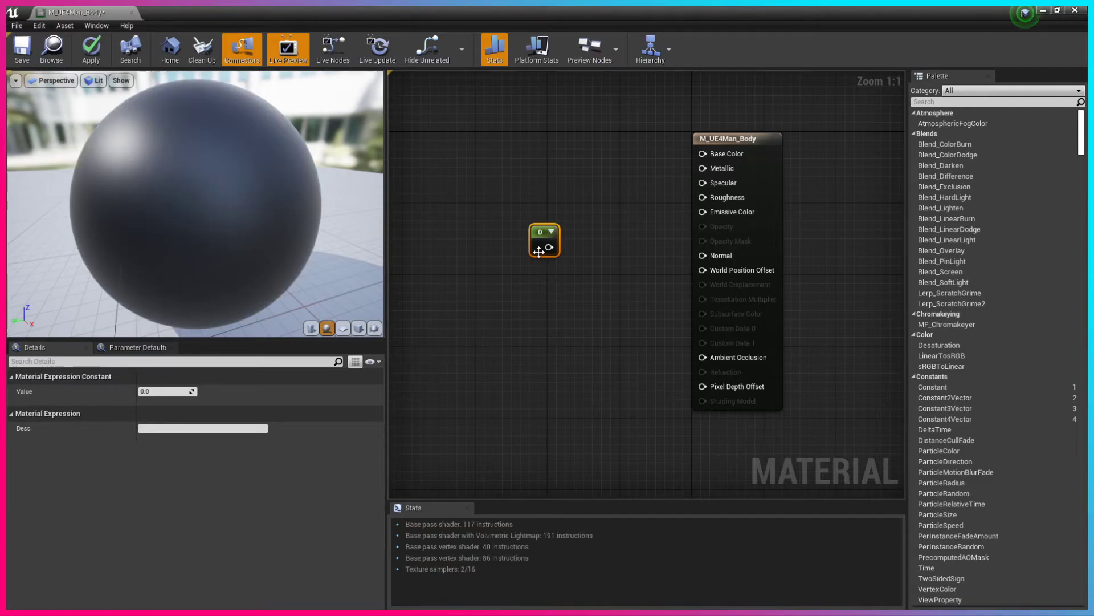
{"action": "left_click", "coordinate": [515, 140]}
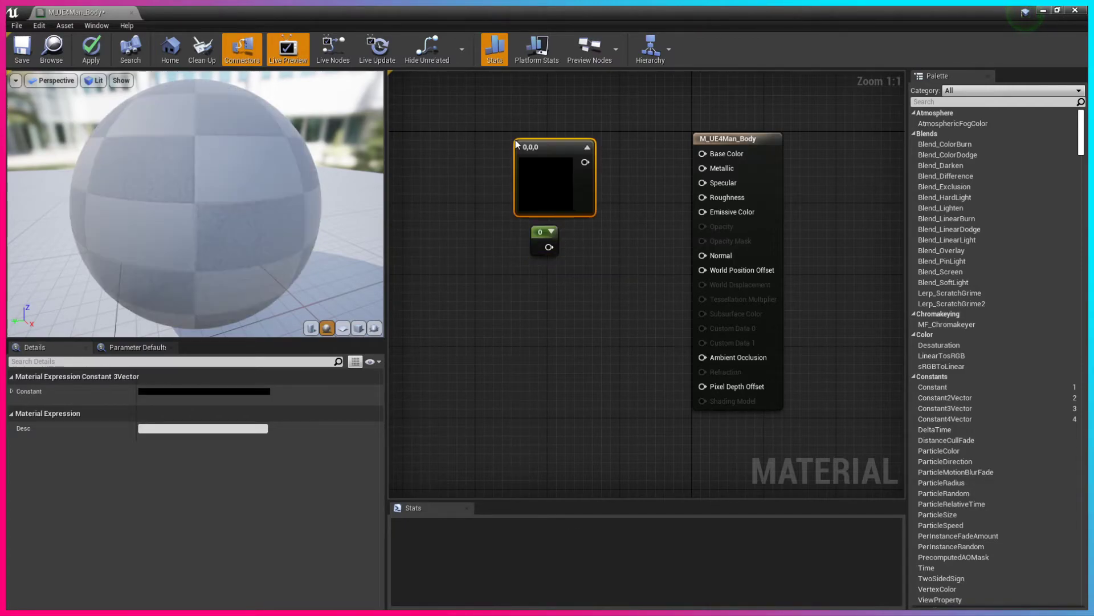
Step: Add a Constant4Vector node and a Constant2Vector node to the graph, and delete both again
{"action": "left_click", "coordinate": [559, 349]}
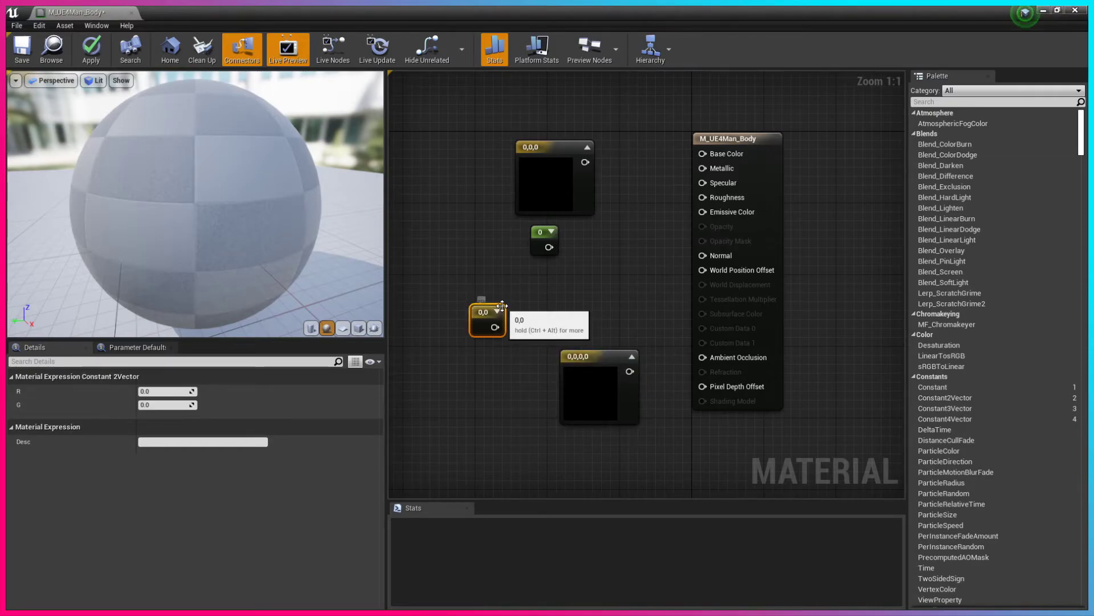
{"action": "key", "text": "Delete"}
{"action": "left_click", "coordinate": [598, 361]}
{"action": "key", "text": "Delete"}
Step: Connect the Constant3Vector to Base Color, and add a second Constant node below the first with a value of 1
{"action": "left_click_drag", "start_coordinate": [547, 170], "coordinate": [529, 158]}
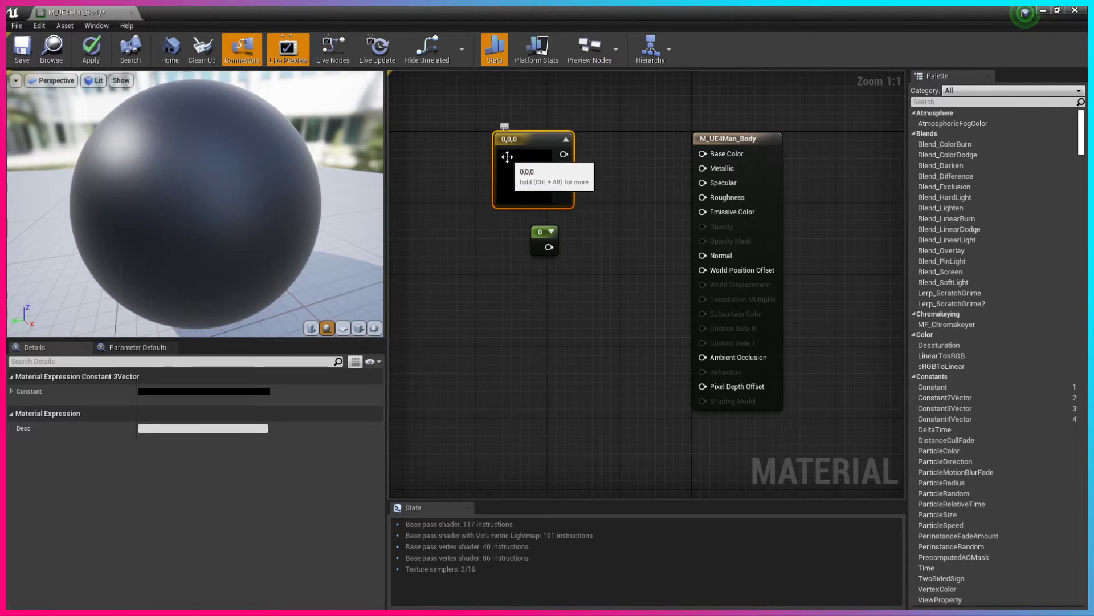
{"action": "left_click_drag", "start_coordinate": [563, 153], "coordinate": [703, 154]}
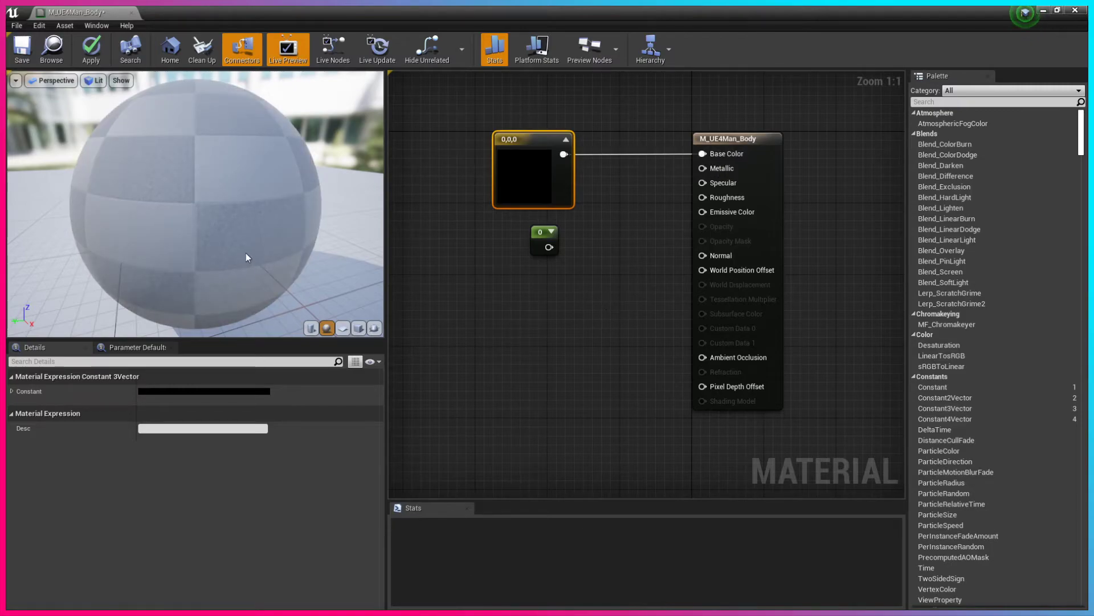
{"action": "left_click", "coordinate": [545, 295]}
{"action": "left_click_drag", "start_coordinate": [556, 296], "coordinate": [541, 277]}
{"action": "left_click", "coordinate": [161, 390]}
{"action": "key", "text": "Return"}
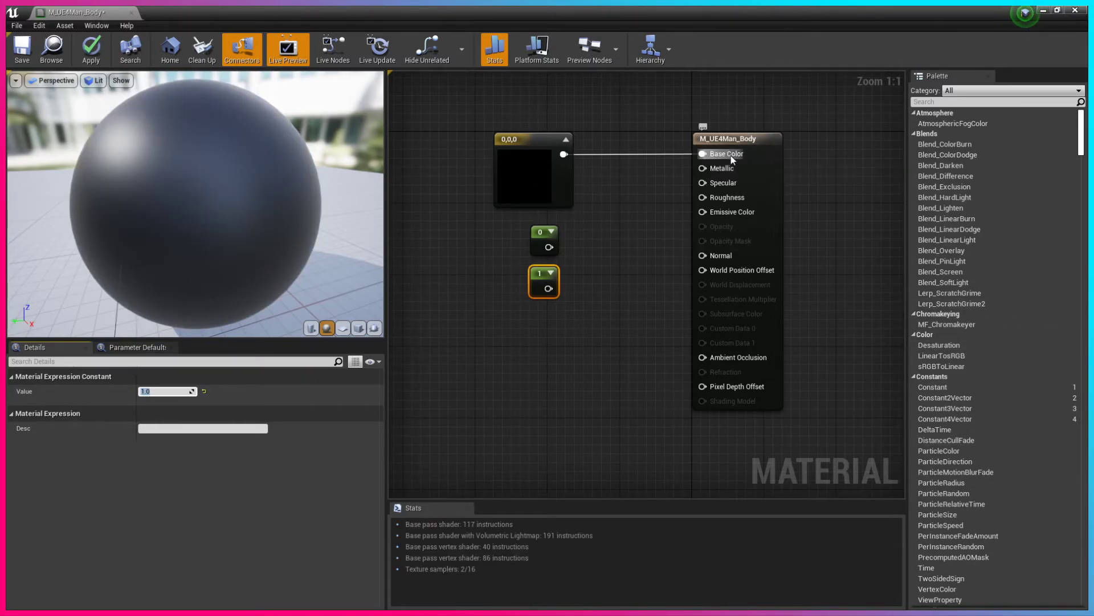
Step: Set the Constant3Vector color to a bright pink of about 1, 0.108, 0.664
{"action": "left_click", "coordinate": [535, 166]}
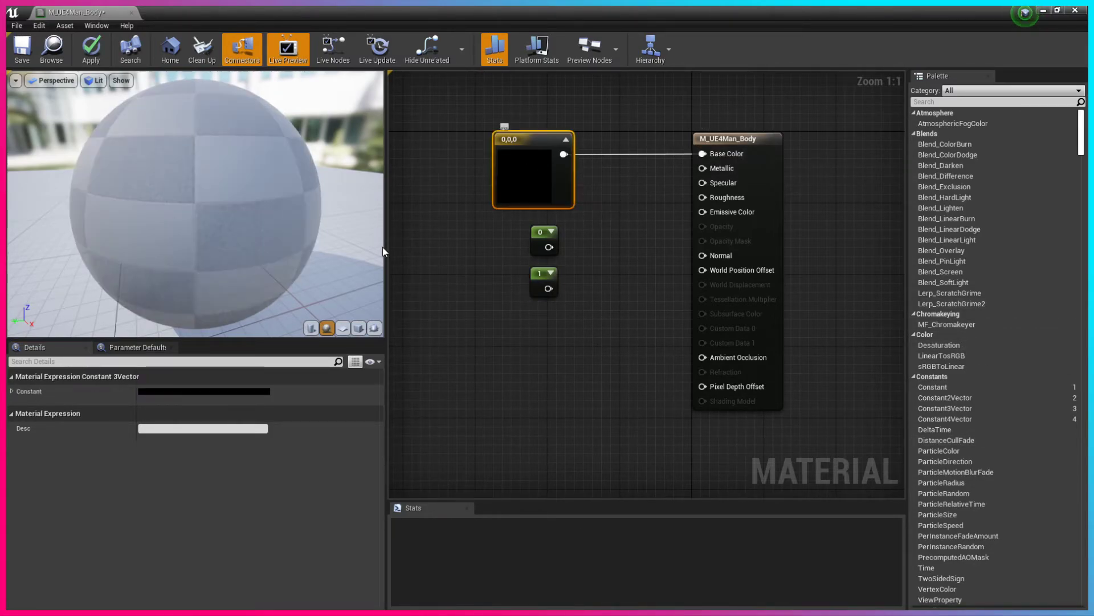
{"action": "left_click", "coordinate": [186, 392]}
{"action": "mouse_move", "coordinate": [281, 395]}
{"action": "left_mouse_down"}
{"action": "mouse_move", "coordinate": [282, 367]}
{"action": "mouse_move", "coordinate": [298, 406]}
{"action": "mouse_move", "coordinate": [290, 377]}
{"action": "left_mouse_up"}
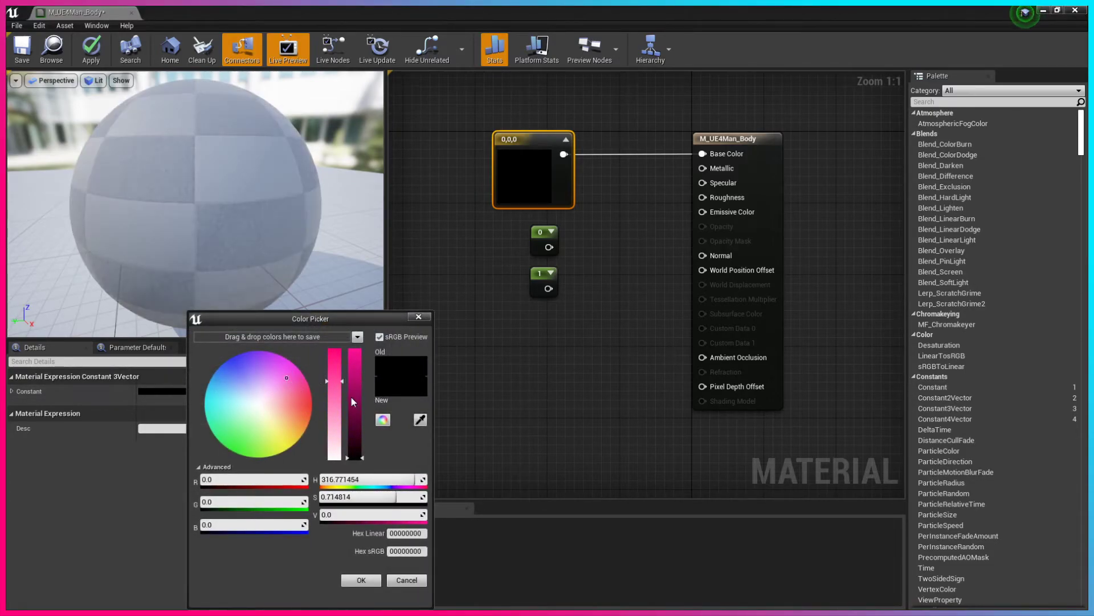
{"action": "left_click_drag", "start_coordinate": [352, 401], "coordinate": [353, 349]}
{"action": "left_click_drag", "start_coordinate": [300, 398], "coordinate": [299, 376]}
{"action": "left_click", "coordinate": [365, 581]}
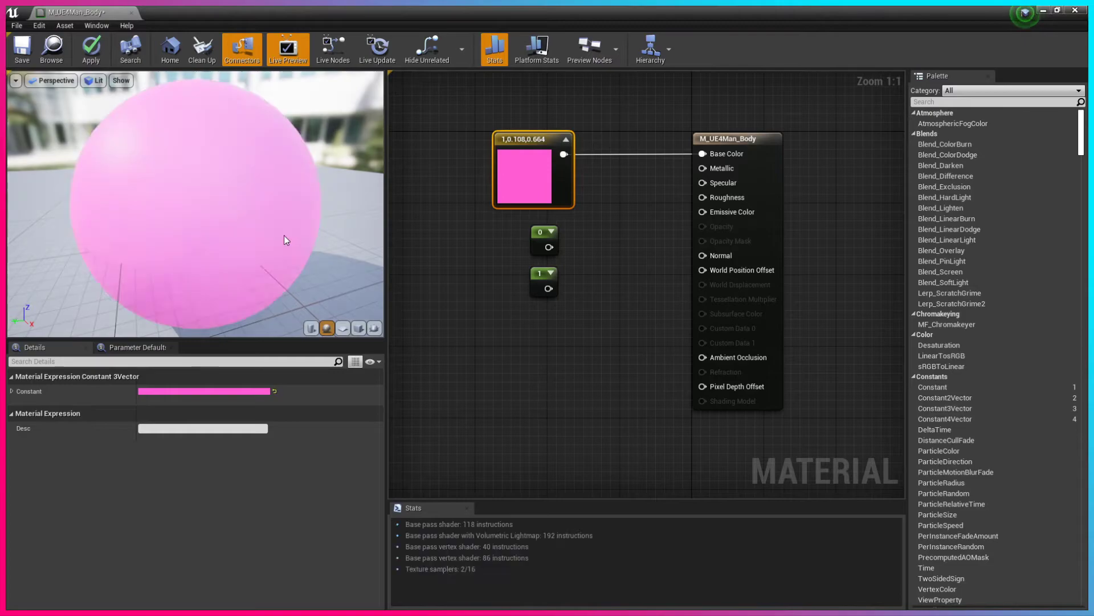
Step: View the material preview in Path Tracing mode and return it to Lit
{"action": "left_click_drag", "start_coordinate": [326, 220], "coordinate": [276, 298]}
{"action": "left_click", "coordinate": [94, 80]}
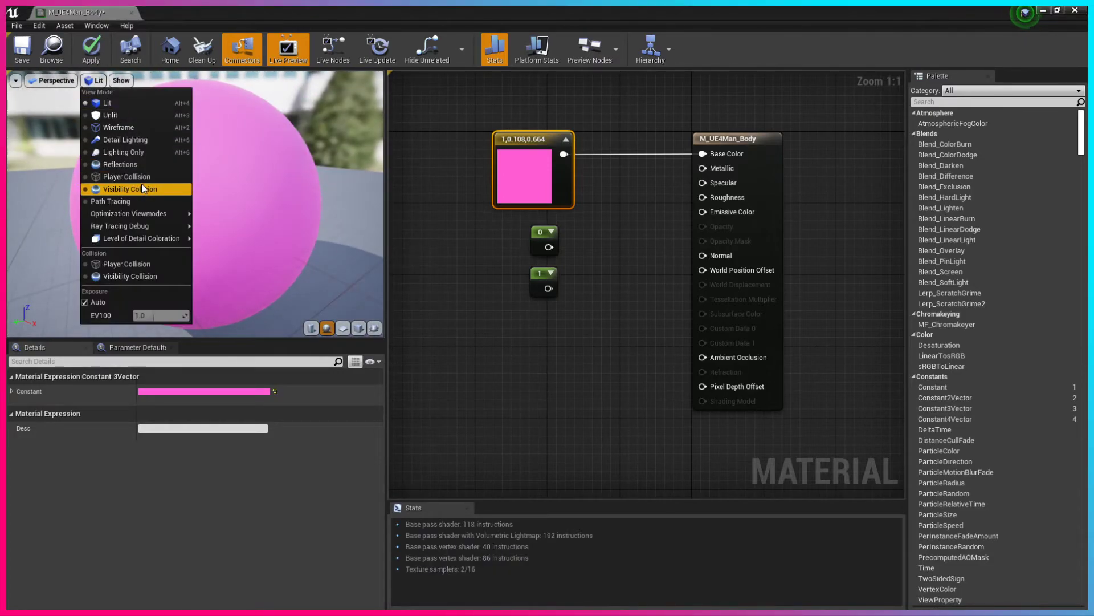
{"action": "left_click", "coordinate": [141, 201]}
{"action": "left_click", "coordinate": [104, 84]}
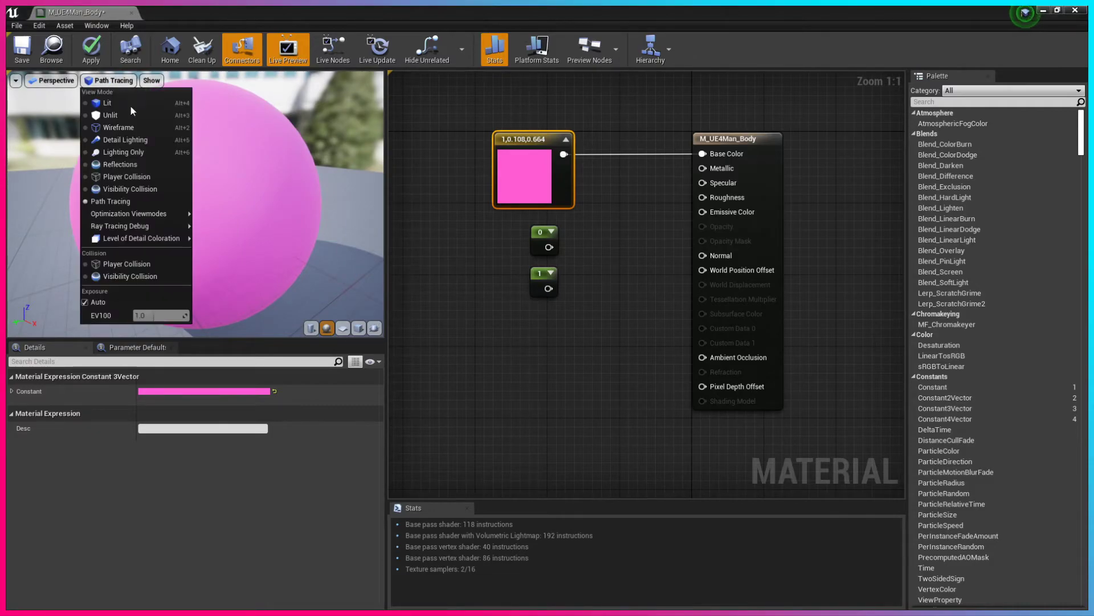
{"action": "left_click", "coordinate": [127, 104]}
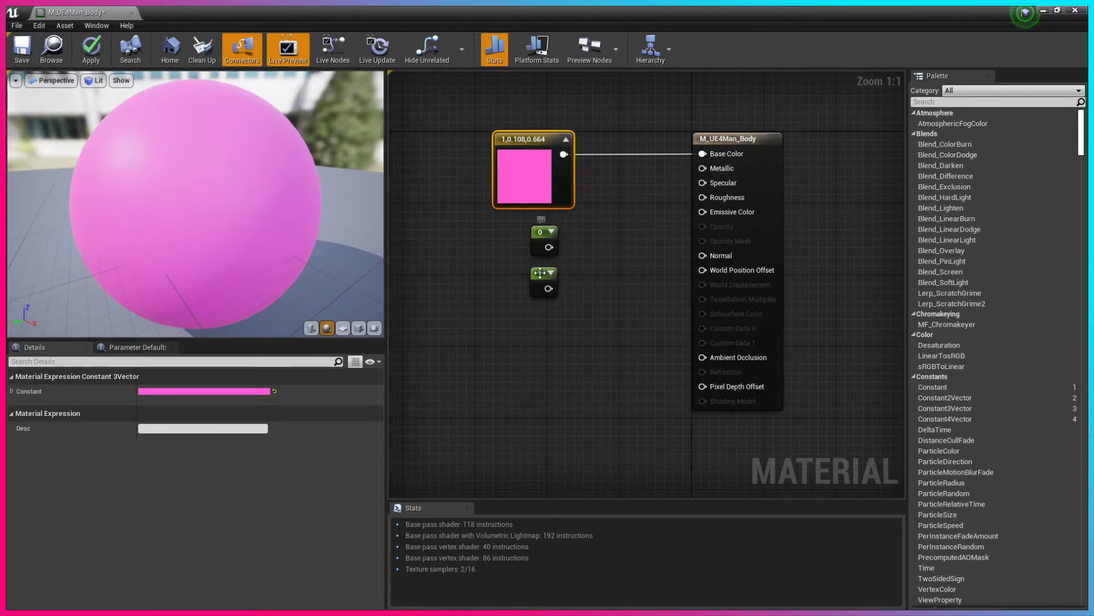
Step: Connect the 0 constant to both Metallic and Roughness, and inspect the result on the preview sphere
{"action": "left_click", "coordinate": [624, 282]}
{"action": "left_click", "coordinate": [537, 275]}
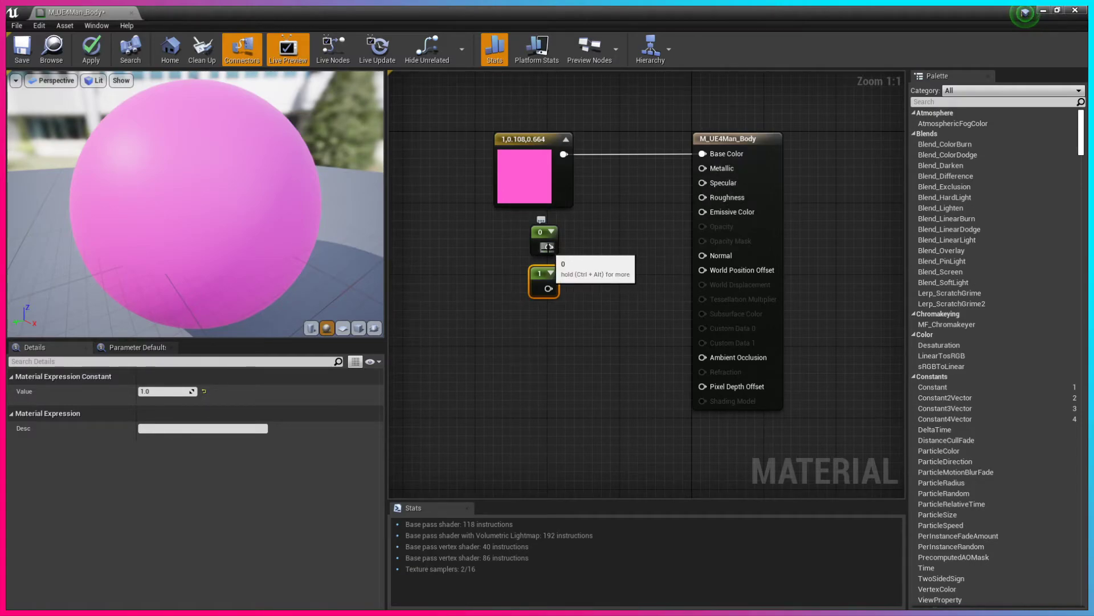
{"action": "left_click_drag", "start_coordinate": [548, 246], "coordinate": [703, 168]}
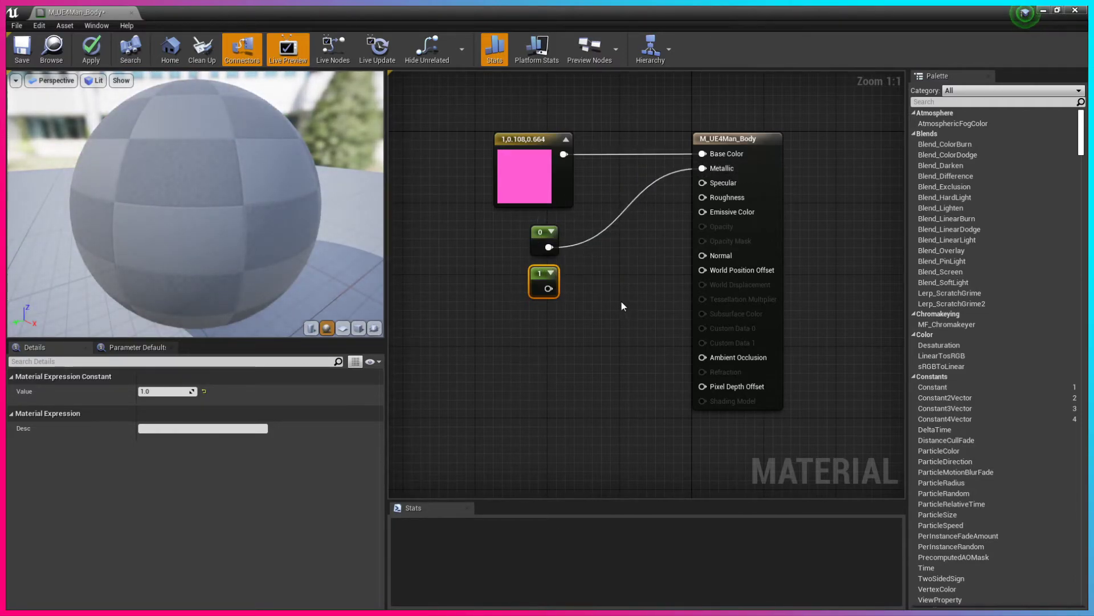
{"action": "left_click_drag", "start_coordinate": [374, 316], "coordinate": [353, 302]}
{"action": "left_click_drag", "start_coordinate": [549, 247], "coordinate": [705, 197]}
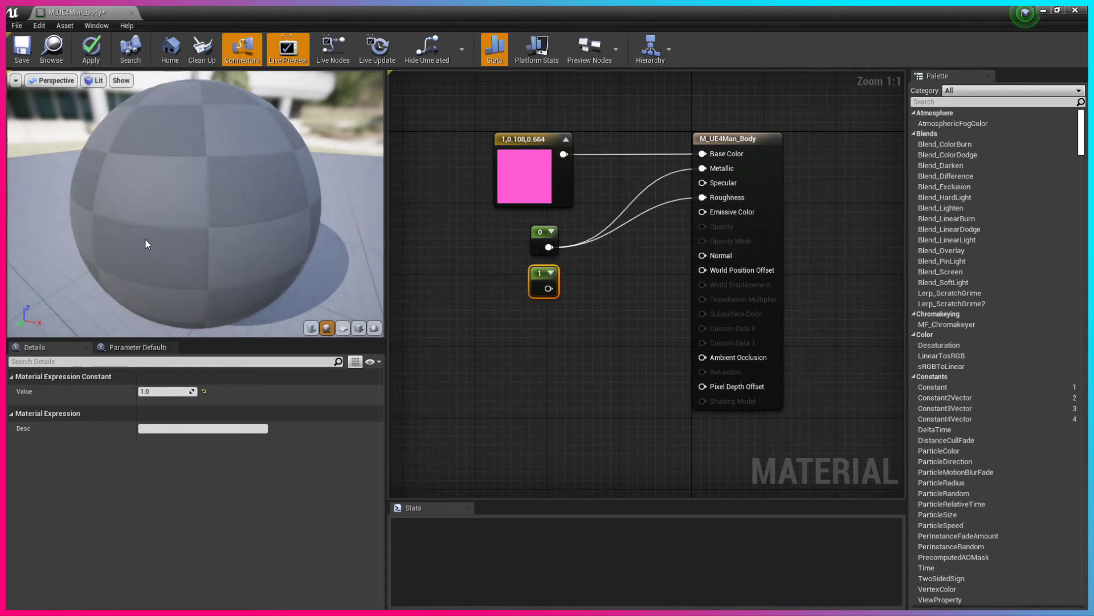
{"action": "left_click_drag", "start_coordinate": [177, 236], "coordinate": [170, 199]}
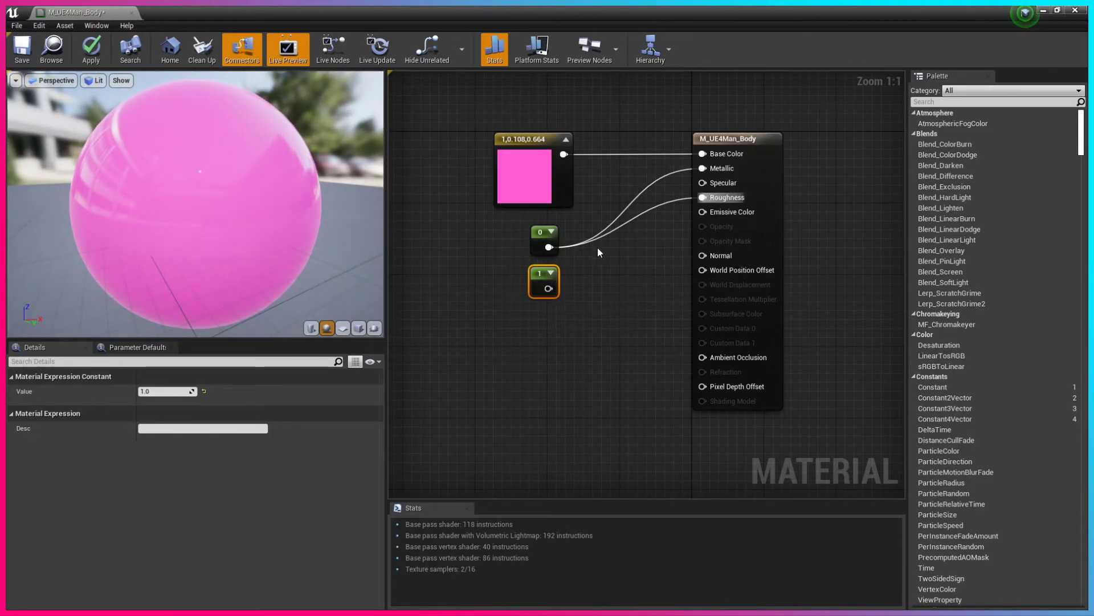
Step: Break the links from the 0 constant to the Metallic and Roughness inputs
{"action": "right_click", "coordinate": [703, 170]}
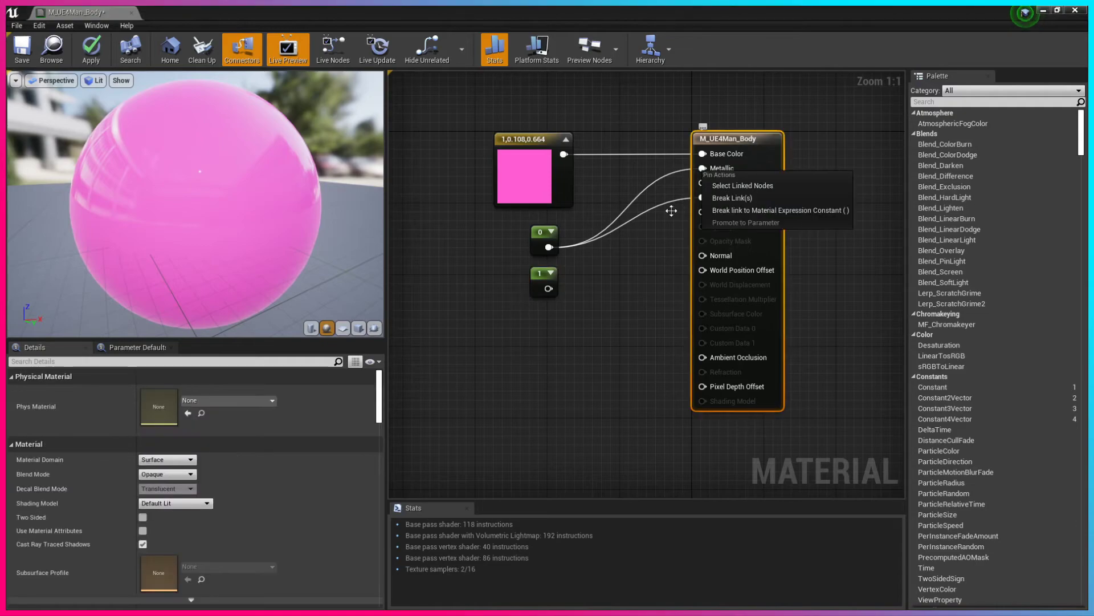
{"action": "left_click", "coordinate": [717, 189]}
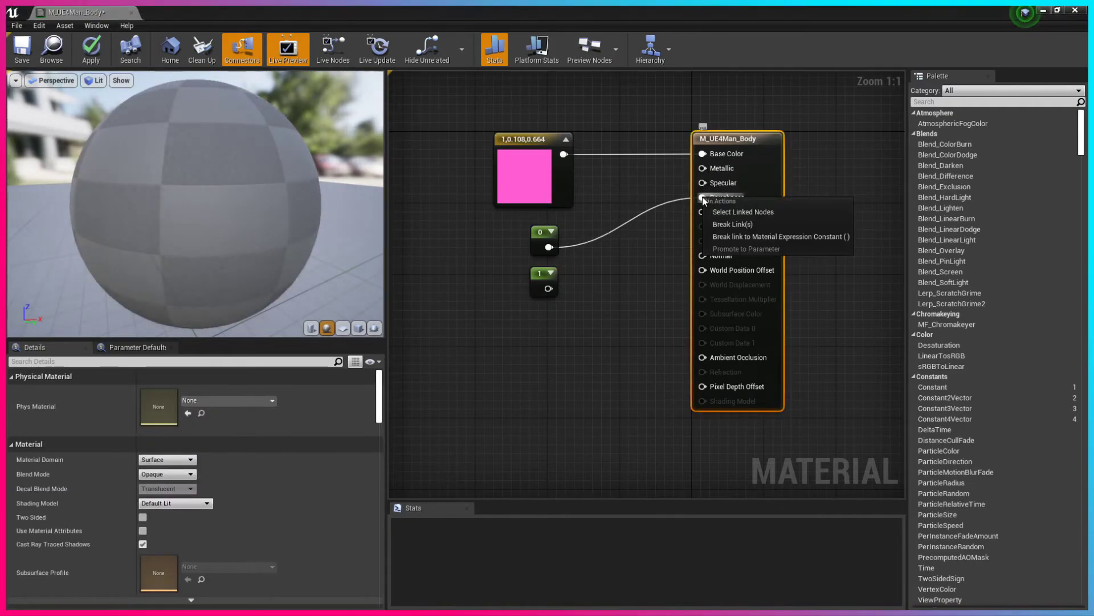
{"action": "right_click", "coordinate": [703, 198]}
{"action": "left_click", "coordinate": [721, 221]}
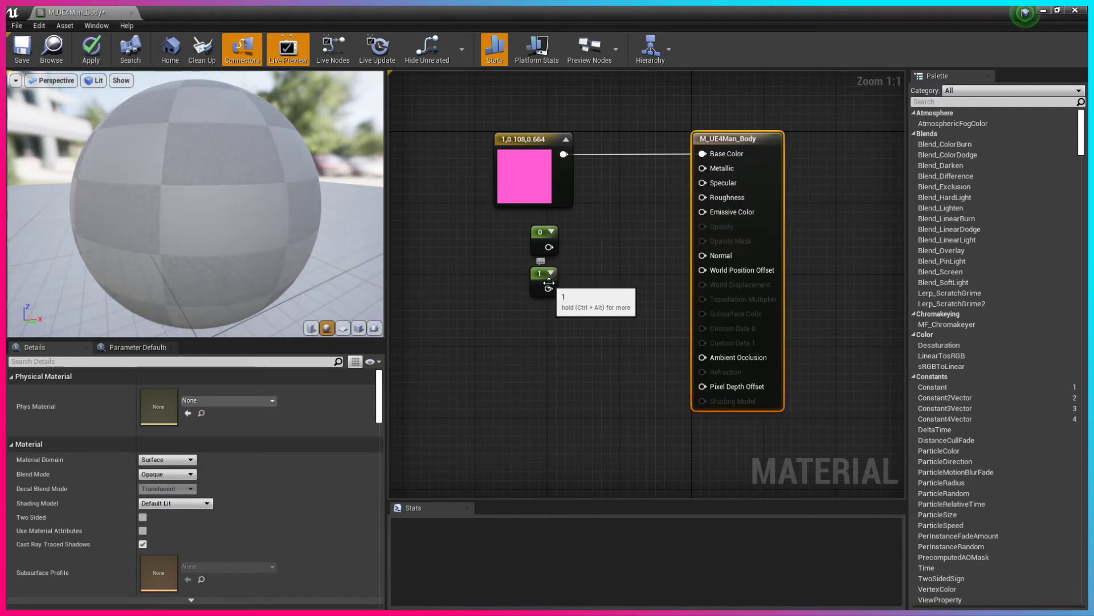
Step: Connect the 1 constant to Metallic for comparison, and replace that link with the 0 constant
{"action": "left_click_drag", "start_coordinate": [549, 288], "coordinate": [701, 173]}
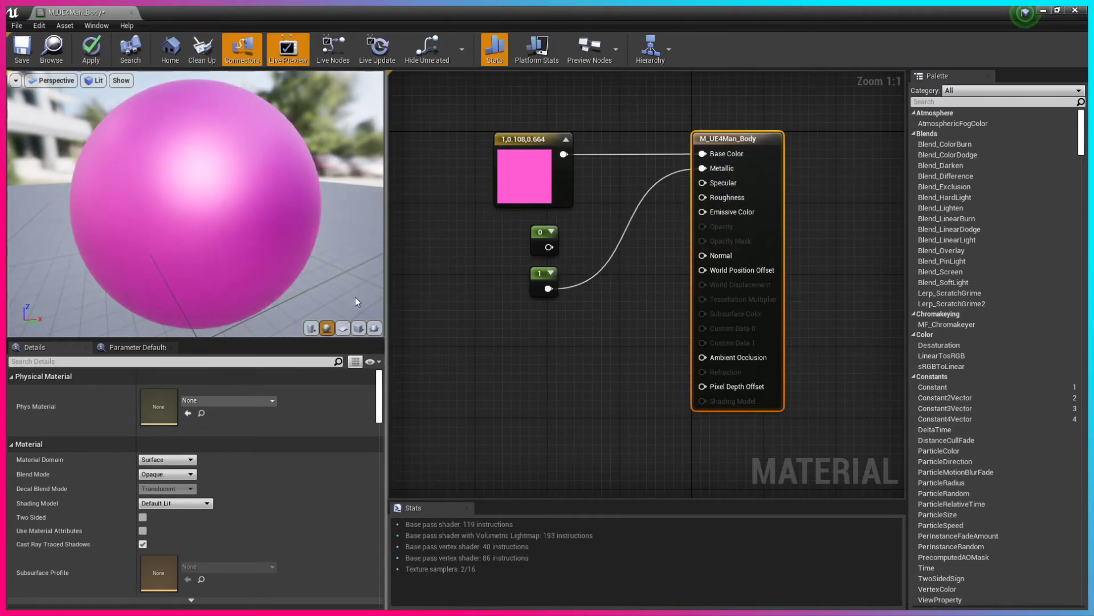
{"action": "left_click_drag", "start_coordinate": [548, 247], "coordinate": [701, 170]}
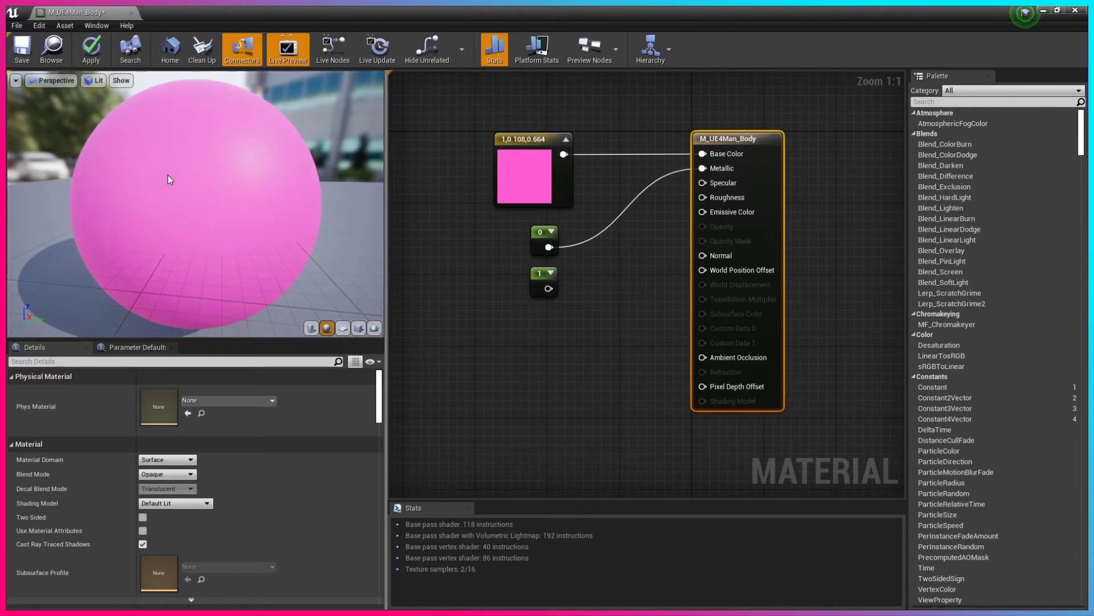
Step: Connect the 1 constant to Metallic and the 0 constant to Roughness, and inspect the preview sphere
{"action": "left_click_drag", "start_coordinate": [549, 288], "coordinate": [713, 171]}
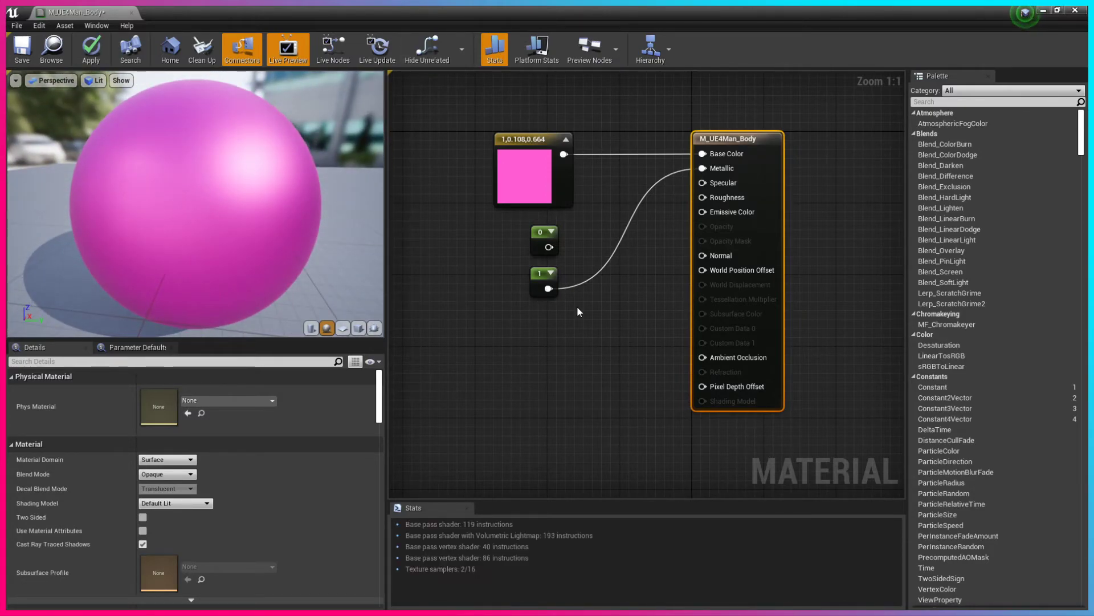
{"action": "left_click_drag", "start_coordinate": [549, 247], "coordinate": [707, 197]}
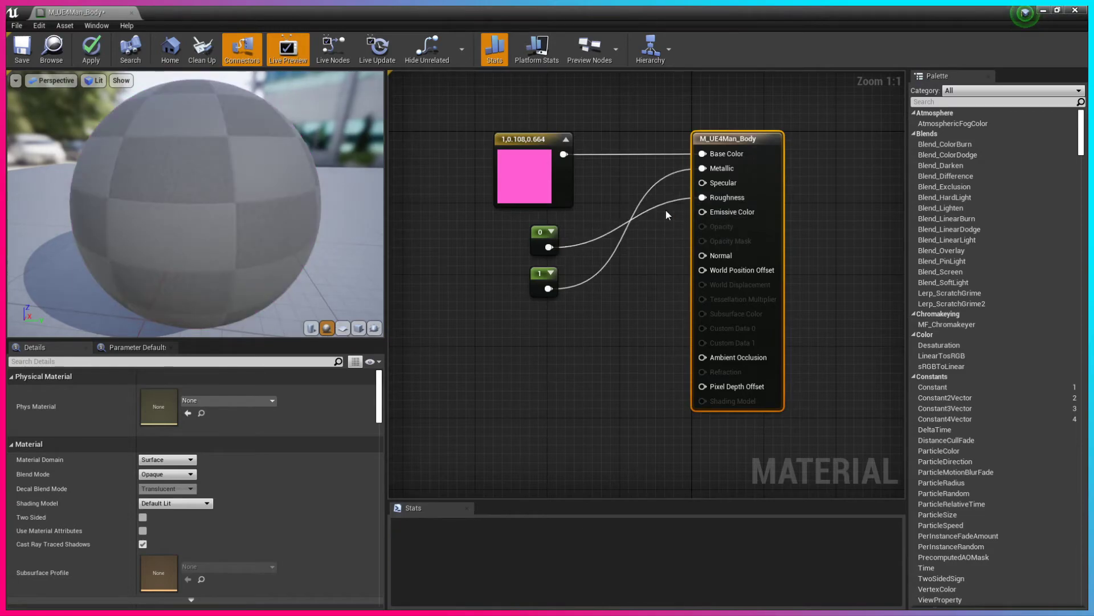
{"action": "left_click_drag", "start_coordinate": [251, 189], "coordinate": [222, 190]}
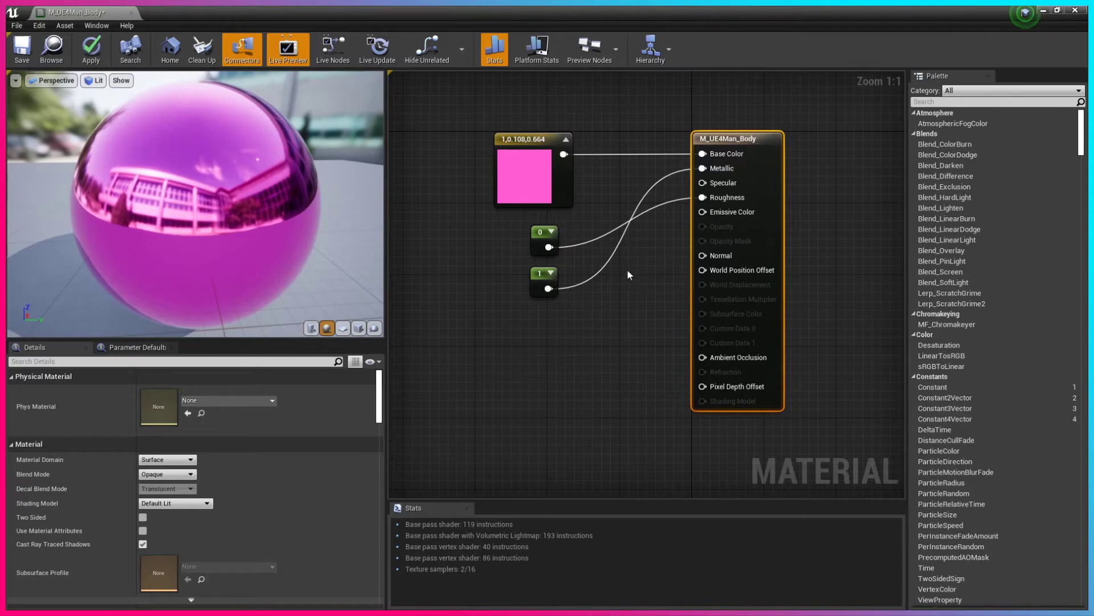
Step: Add a third constant below the others, connect it to Roughness, and set its value to 0.2
{"action": "left_click", "coordinate": [542, 336]}
{"action": "left_click", "coordinate": [534, 326]}
{"action": "left_click_drag", "start_coordinate": [553, 345], "coordinate": [703, 199]}
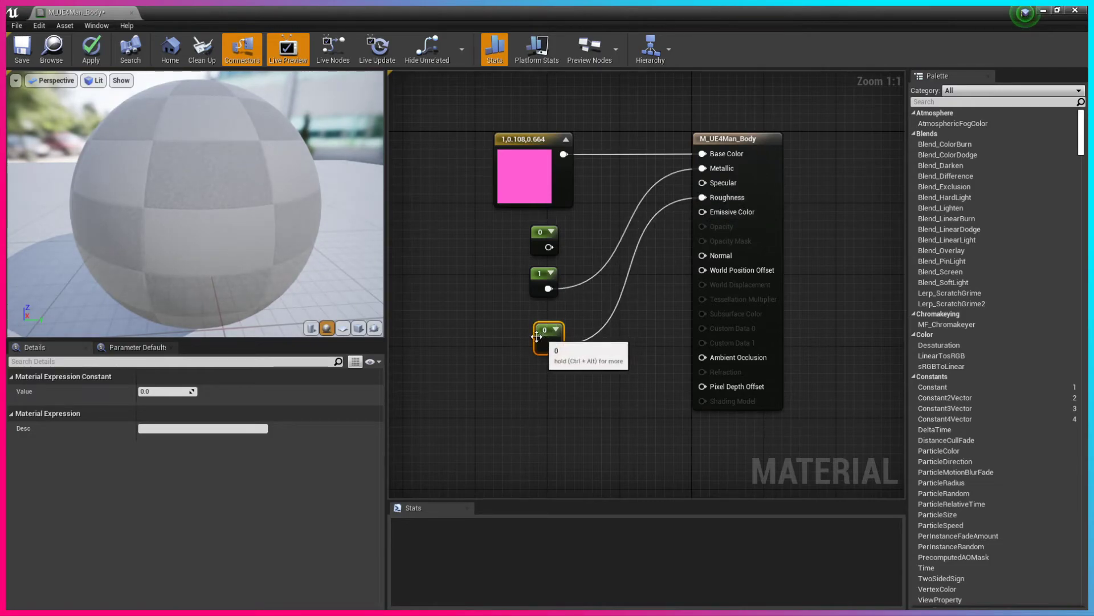
{"action": "type", "text": "0.2"}
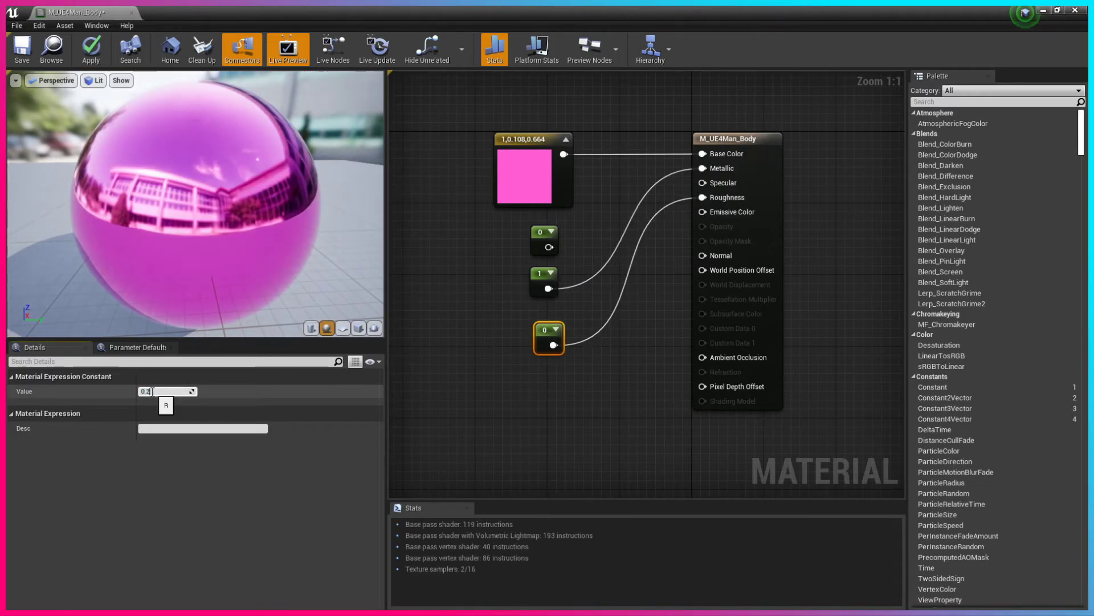
{"action": "key", "text": "Return"}
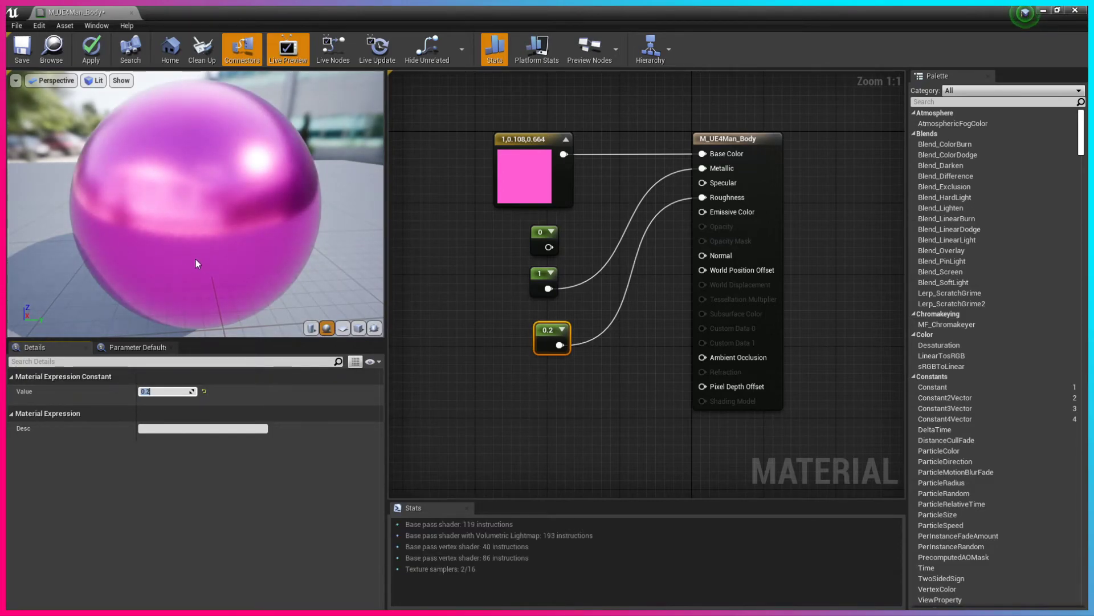
{"action": "left_click", "coordinate": [227, 395]}
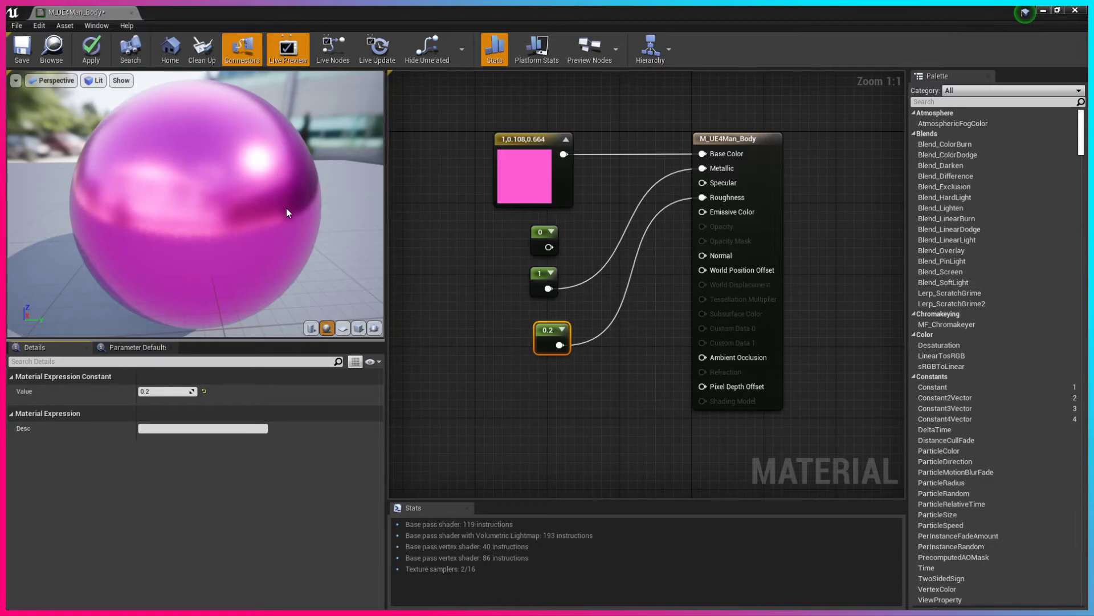
Step: Convert the 0.2 constant feeding Roughness into a parameter and reposition its node
{"action": "right_click", "coordinate": [546, 333]}
{"action": "left_click", "coordinate": [586, 340]}
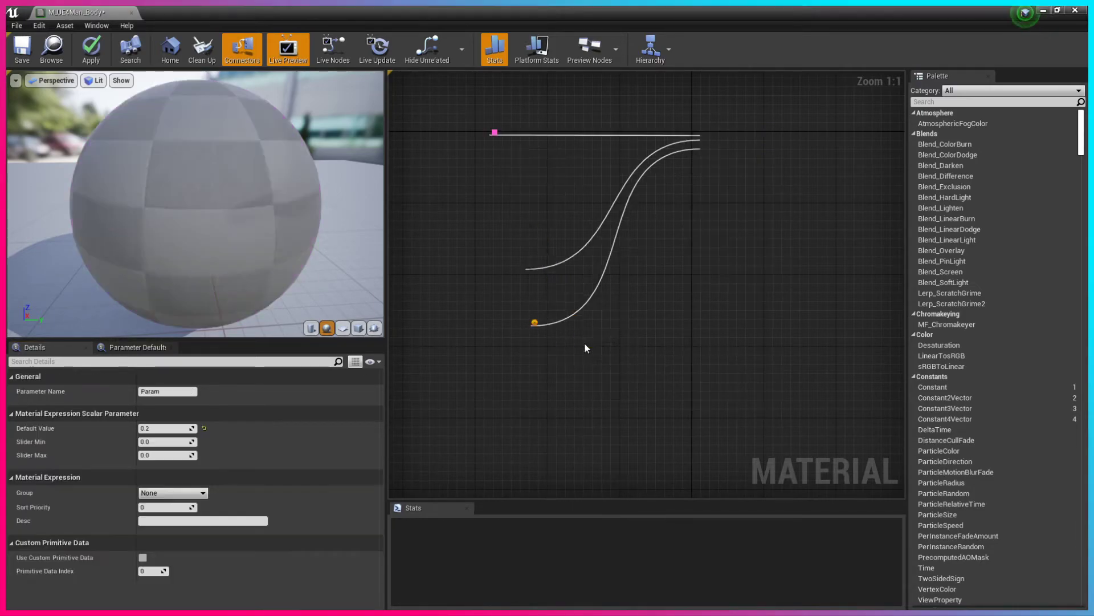
{"action": "key", "text": "Return"}
{"action": "left_click_drag", "start_coordinate": [567, 344], "coordinate": [536, 332]}
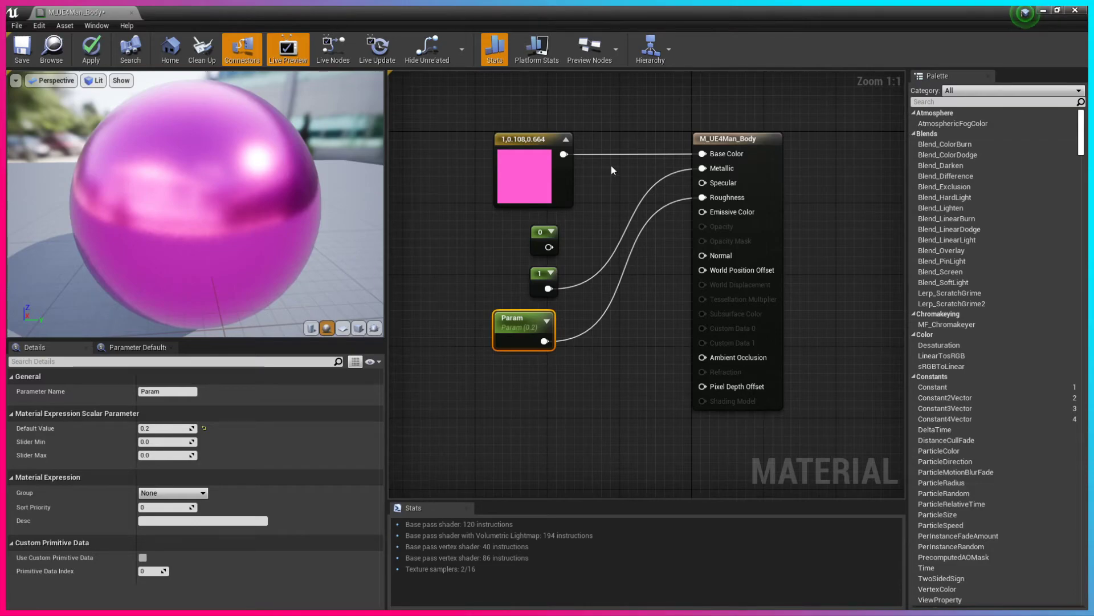
Step: Convert the pink colour constant into a parameter and move its node clear of the constants
{"action": "right_click", "coordinate": [524, 138]}
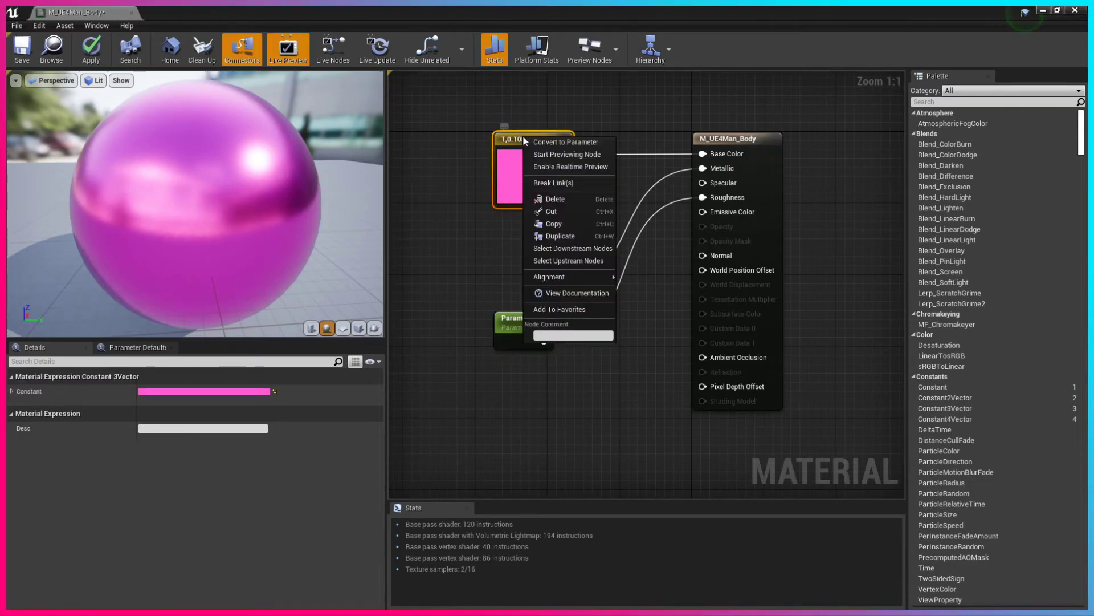
{"action": "left_click", "coordinate": [570, 143]}
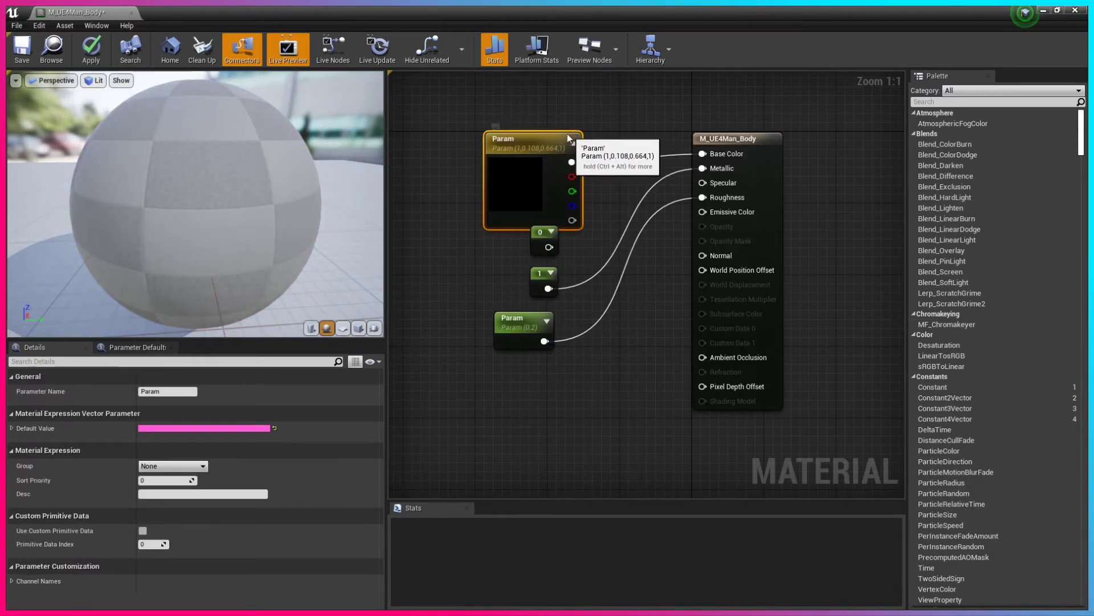
{"action": "left_click_drag", "start_coordinate": [570, 139], "coordinate": [544, 121]}
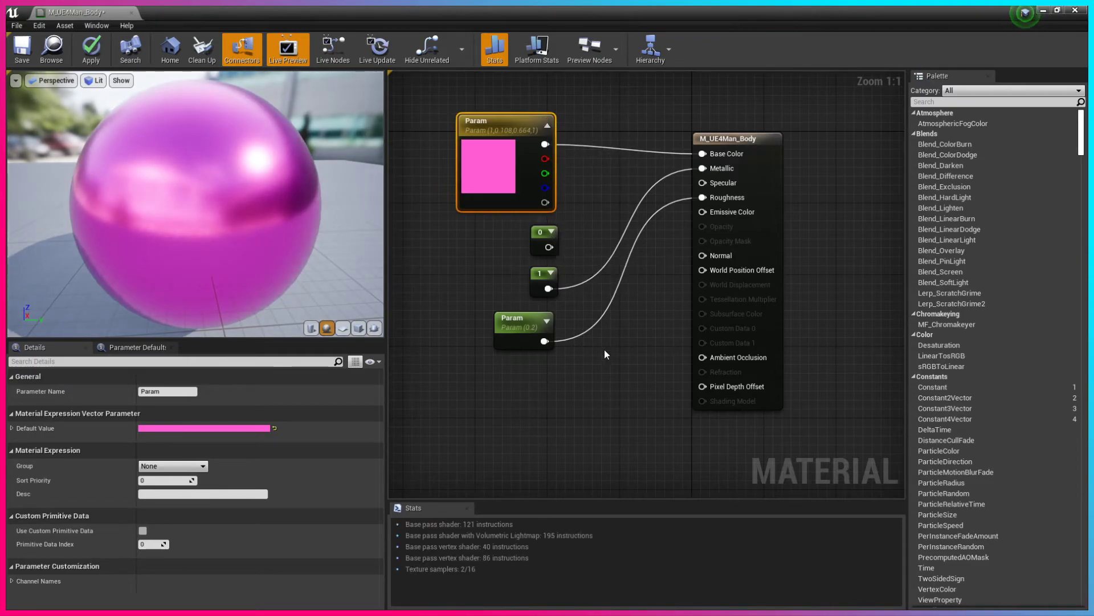
Step: Delete the unused 0 constant, convert the 1 constant feeding Metallic into a parameter, and tidy the node positions
{"action": "left_click", "coordinate": [546, 241]}
{"action": "key", "text": "Delete"}
{"action": "left_click_drag", "start_coordinate": [532, 282], "coordinate": [514, 250]}
{"action": "right_click", "coordinate": [514, 263]}
{"action": "left_click", "coordinate": [549, 266]}
{"action": "left_click_drag", "start_coordinate": [526, 320], "coordinate": [518, 292]}
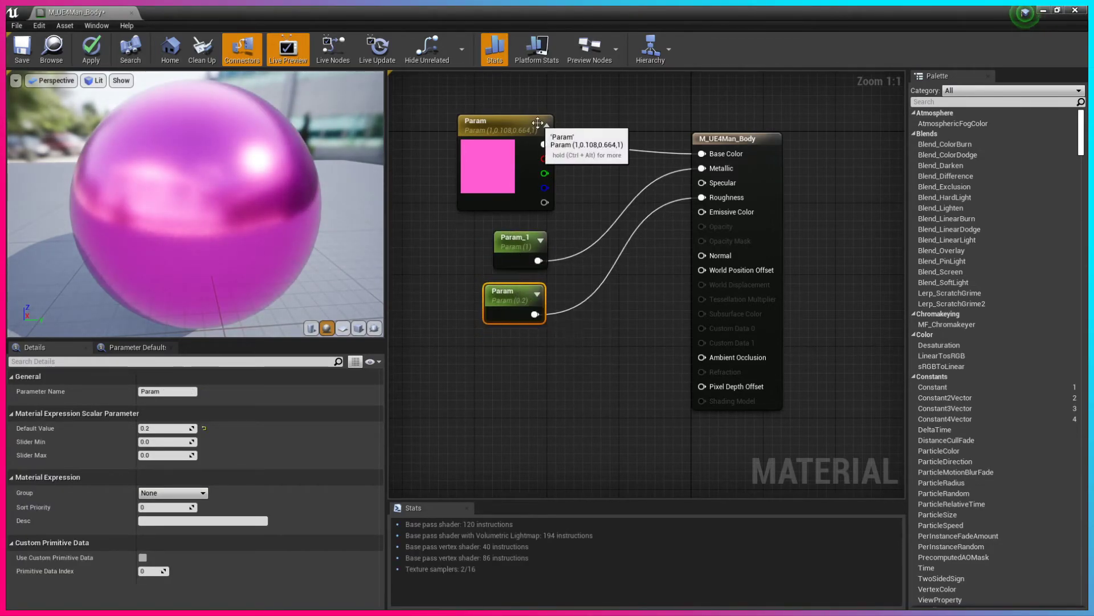
Step: Align the pink vector parameter with Base Color and rename it Colour
{"action": "left_click_drag", "start_coordinate": [532, 122], "coordinate": [523, 131]}
{"action": "left_click", "coordinate": [469, 131]}
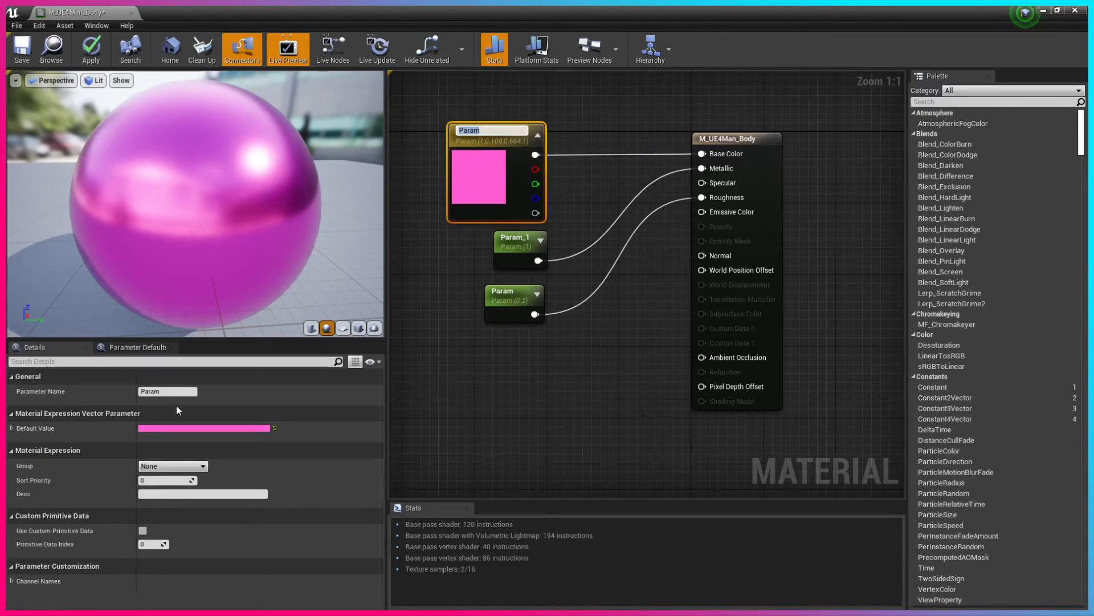
{"action": "left_click_drag", "start_coordinate": [177, 392], "coordinate": [99, 391]}
{"action": "key", "text": "shift+c"}
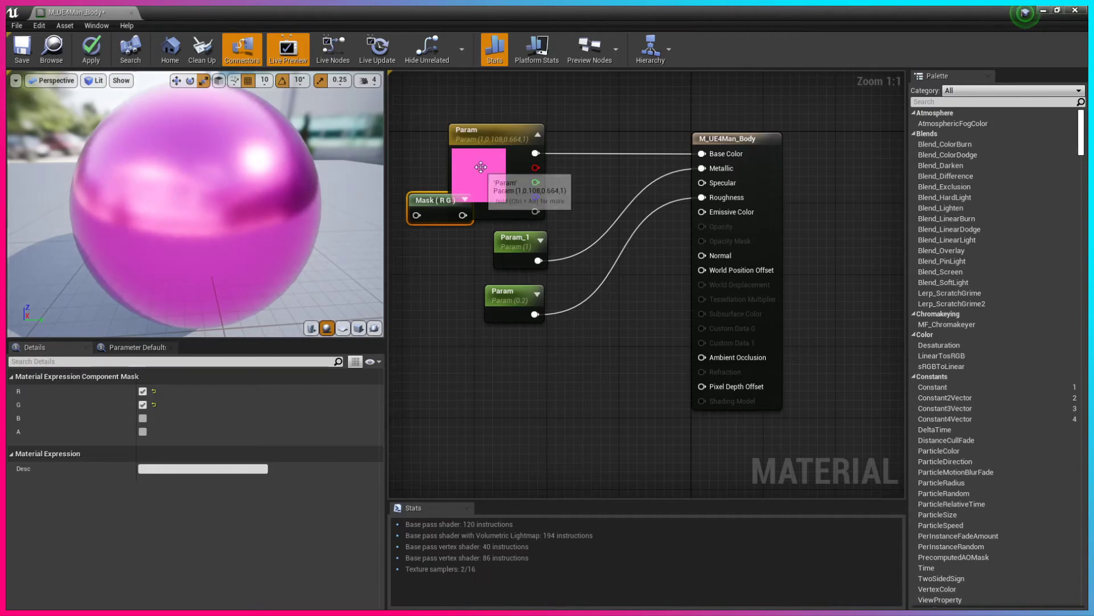
{"action": "key", "text": "Delete"}
{"action": "left_click", "coordinate": [497, 142]}
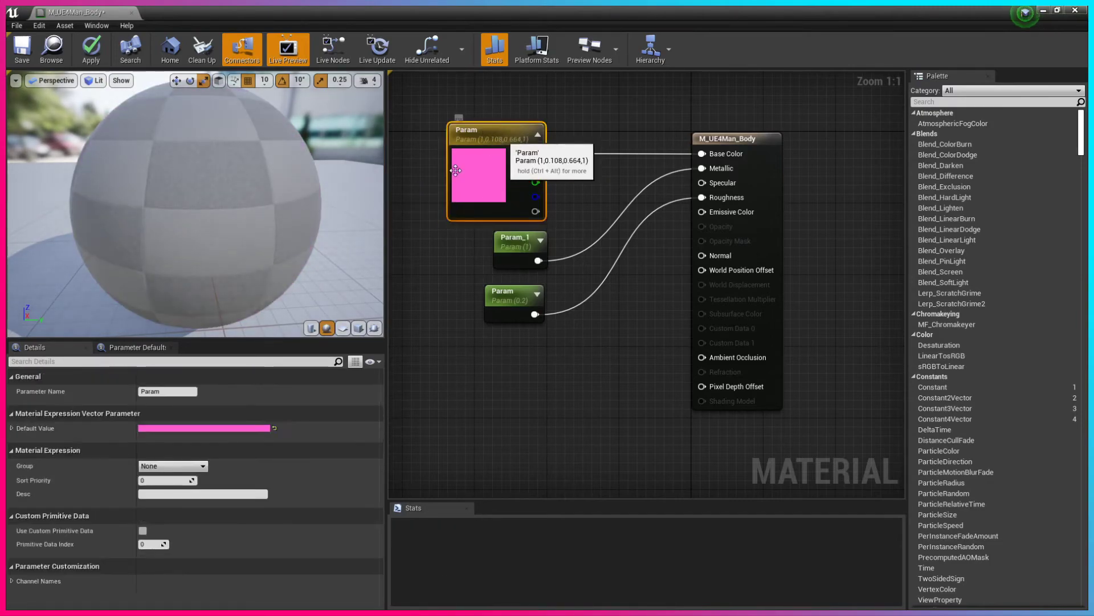
{"action": "double_click", "coordinate": [164, 391]}
{"action": "type", "text": "Colour"}
{"action": "key", "text": "Return"}
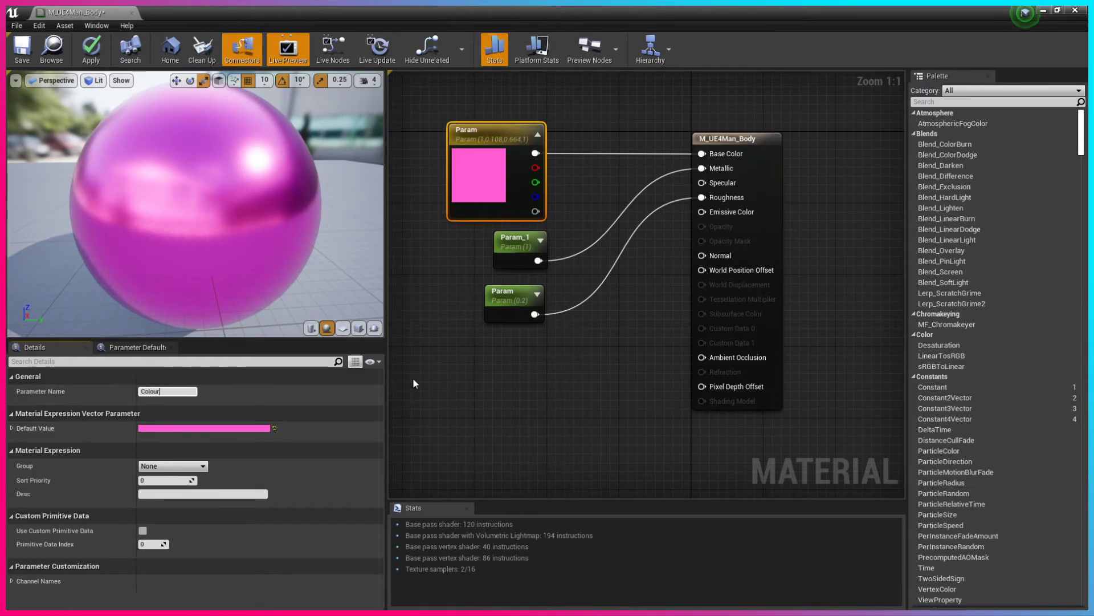
Step: Rename the scalar parameter feeding the Metallic input as Metallic
{"action": "left_click", "coordinate": [513, 254]}
{"action": "double_click", "coordinate": [165, 391]}
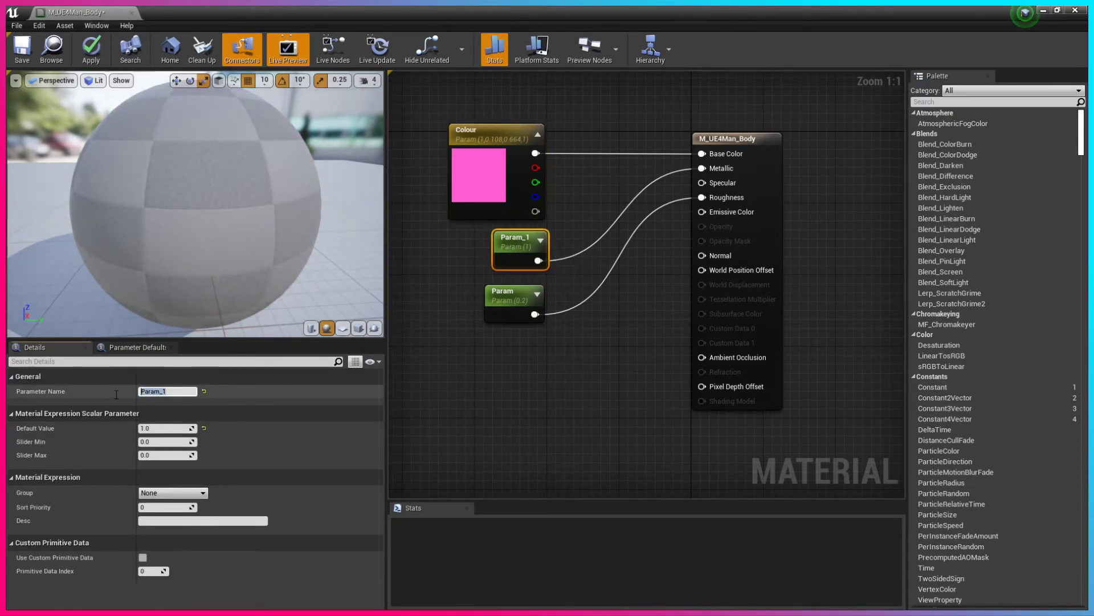
{"action": "type", "text": "Metallic"}
{"action": "key", "text": "Return"}
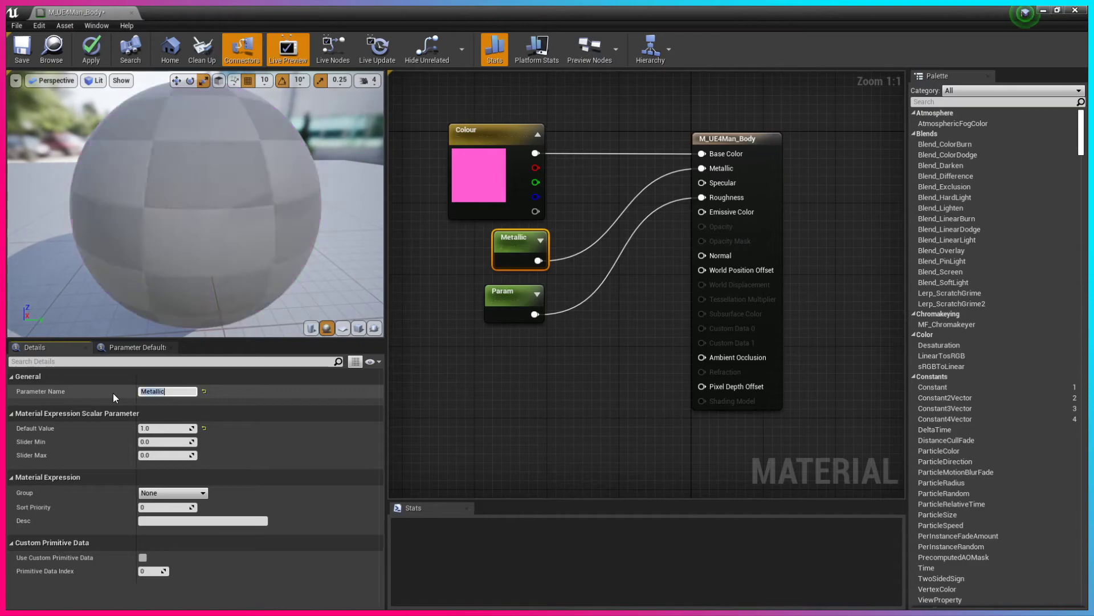
Step: Rename the scalar parameter feeding the Roughness input as Roughness
{"action": "left_click", "coordinate": [504, 293]}
{"action": "left_click", "coordinate": [171, 391]}
{"action": "left_click_drag", "start_coordinate": [172, 393], "coordinate": [144, 392]}
{"action": "type", "text": "R"}
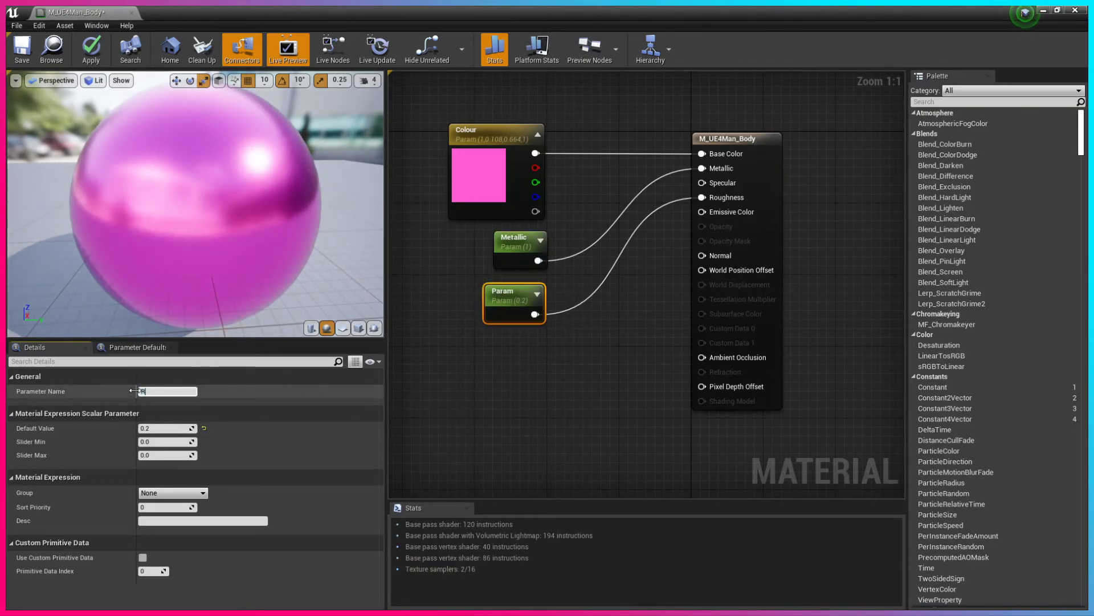
{"action": "type", "text": "oughness"}
{"action": "key", "text": "Return"}
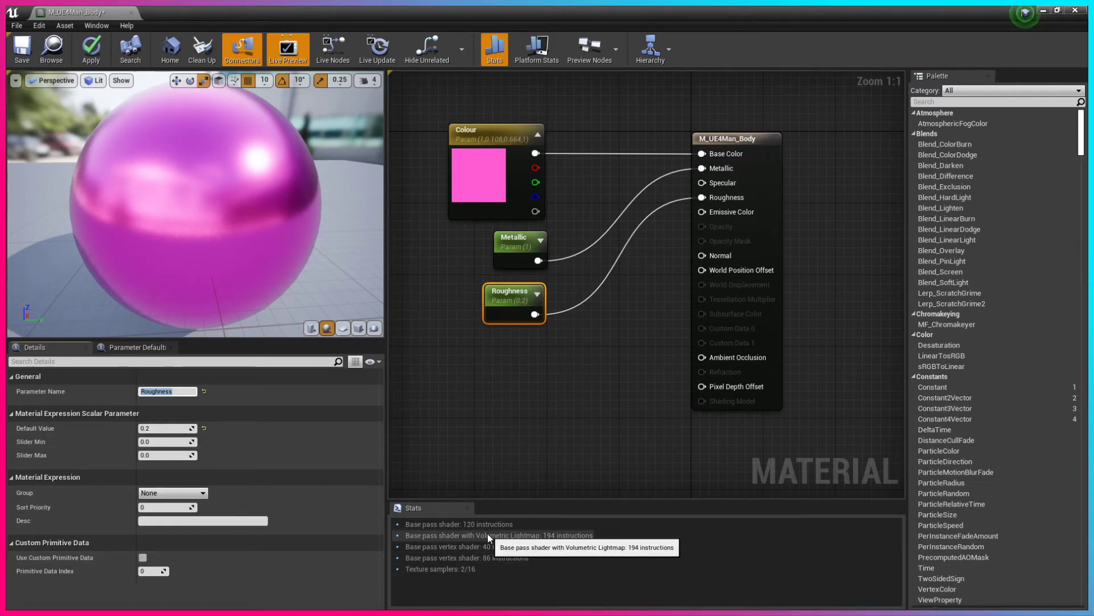
Step: Shrink the Material Editor window and import the normal map texture 8ckF1 into the MyStuff folder
{"action": "left_click_drag", "start_coordinate": [593, 10], "coordinate": [568, 59]}
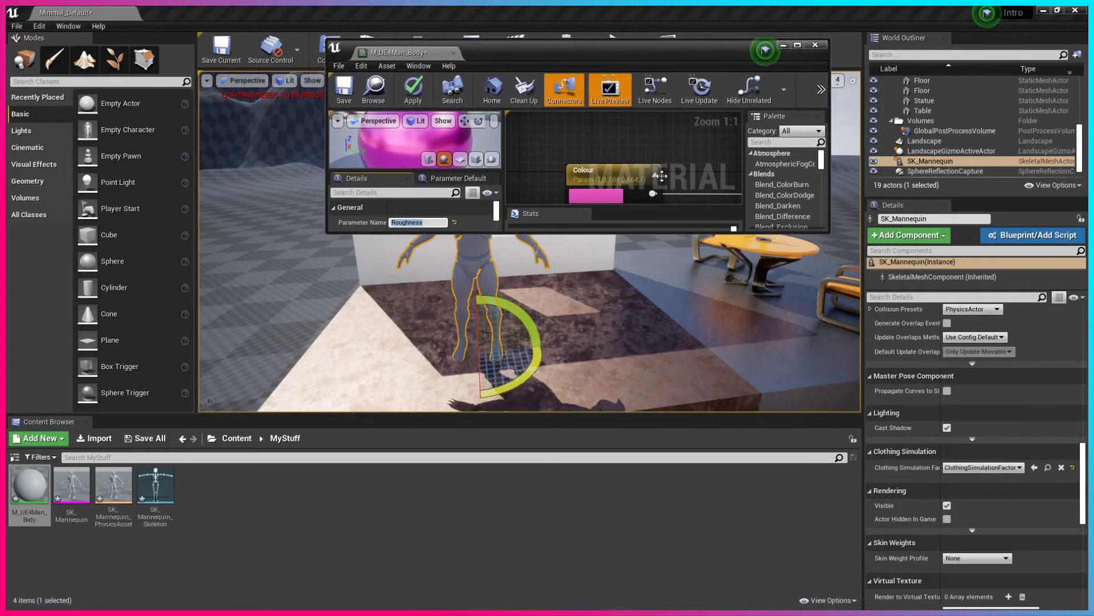
{"action": "key", "text": "super+e"}
{"action": "key", "text": "alt+F4"}
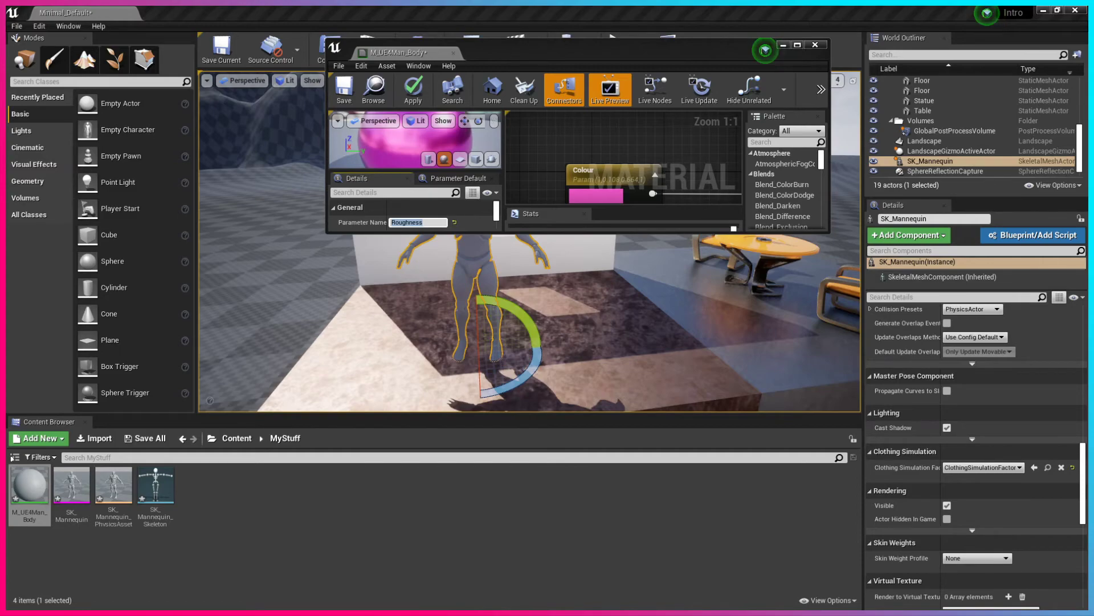
{"action": "left_click_drag", "start_coordinate": [274, 494], "coordinate": [258, 505]}
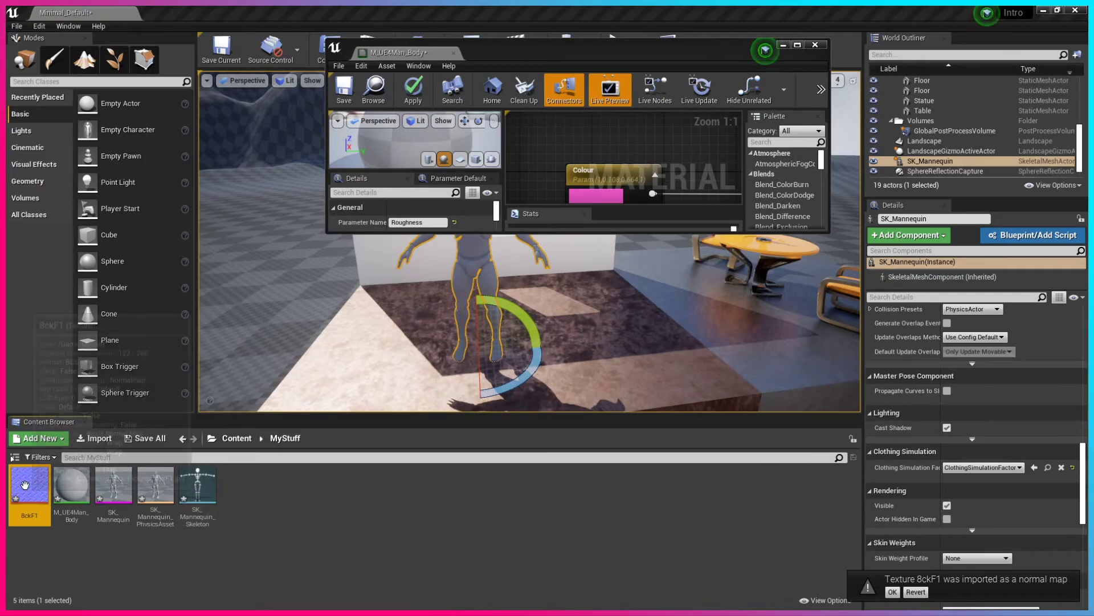
Step: Add the 8ckF1 texture to the material graph as a Texture Sample and place it below the Roughness parameter
{"action": "left_click_drag", "start_coordinate": [717, 233], "coordinate": [707, 561]}
{"action": "left_click_drag", "start_coordinate": [30, 486], "coordinate": [609, 413]}
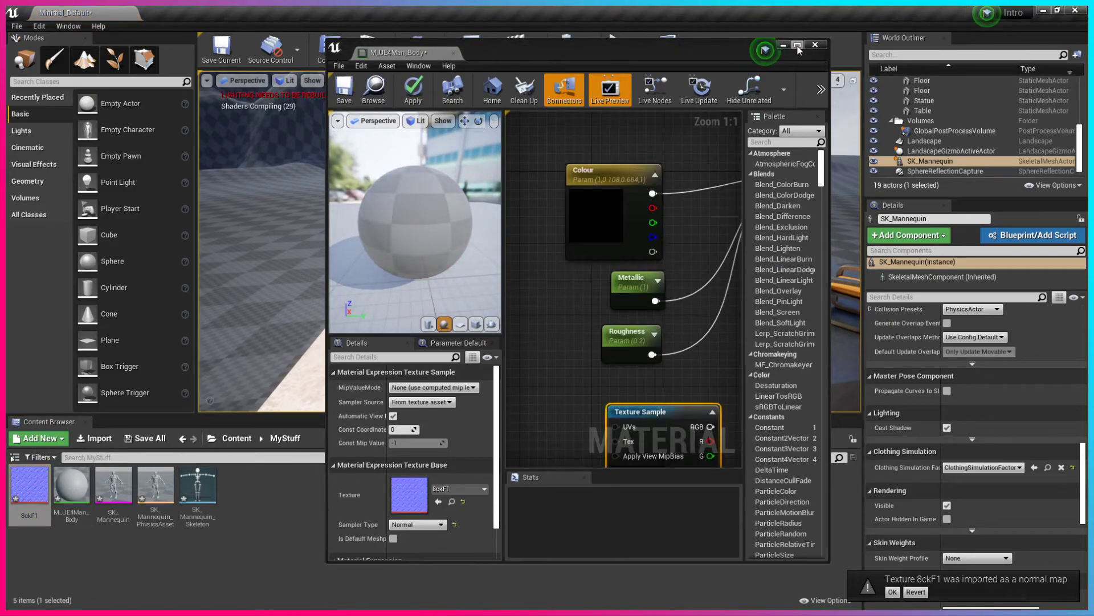
{"action": "left_click", "coordinate": [798, 45]}
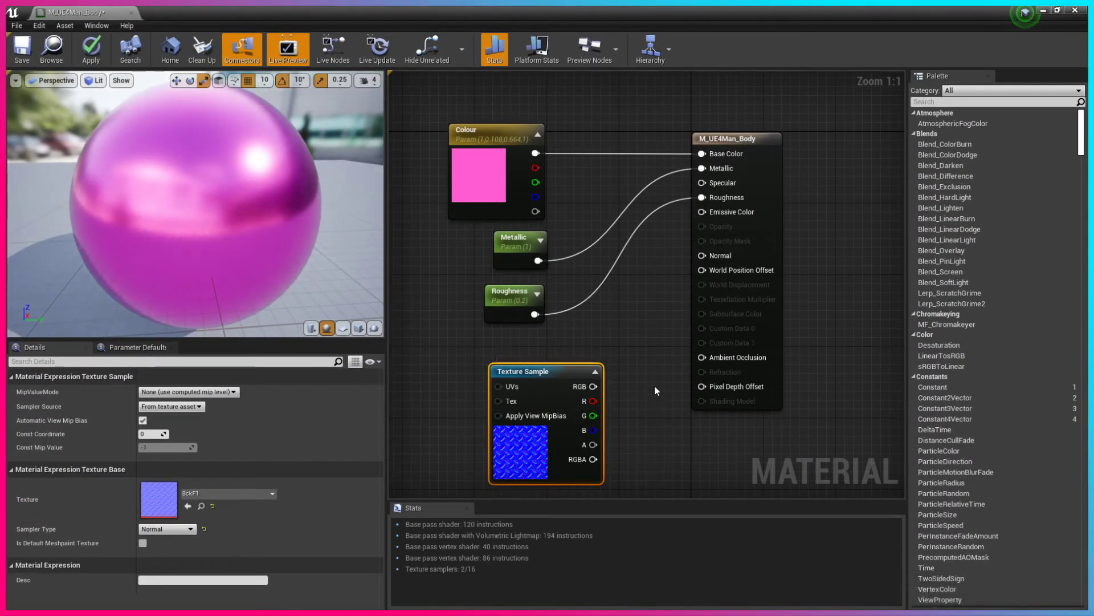
{"action": "left_click_drag", "start_coordinate": [566, 370], "coordinate": [497, 344]}
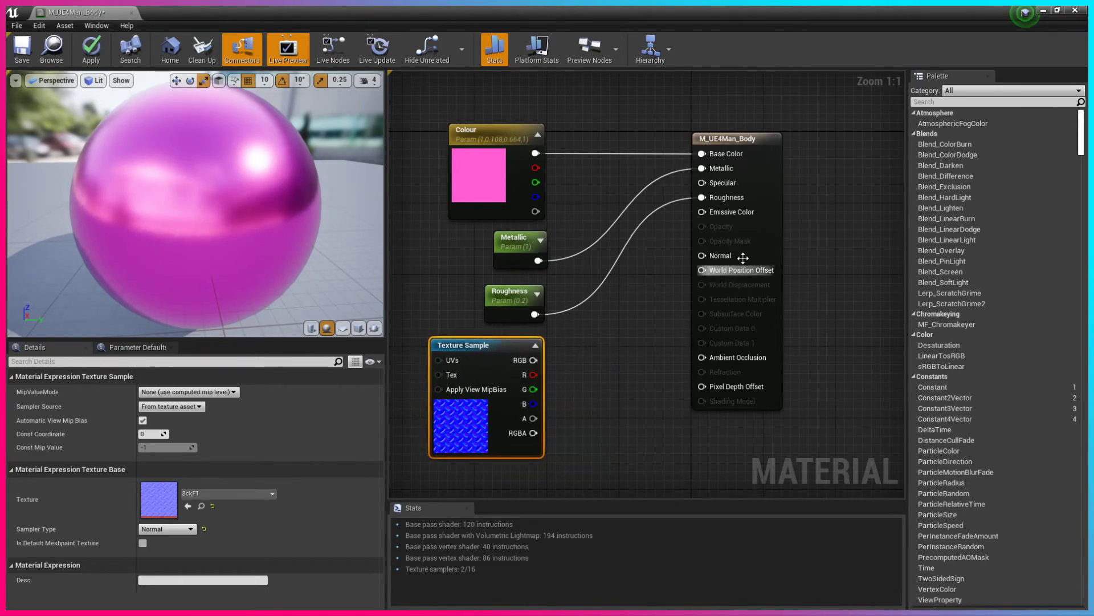
Step: Connect the Texture Sample's R output to Normal, replace it with the RGB output, and inspect the preview sphere
{"action": "scroll", "coordinate": [740, 261], "scroll_direction": "down", "scroll_amount": 1}
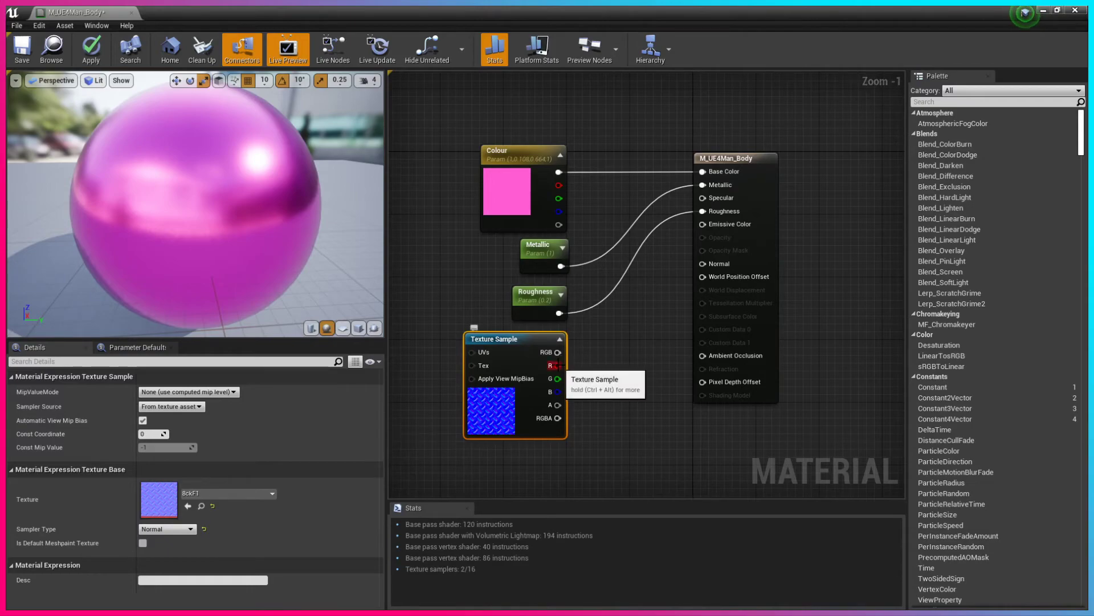
{"action": "left_click_drag", "start_coordinate": [553, 365], "coordinate": [704, 264]}
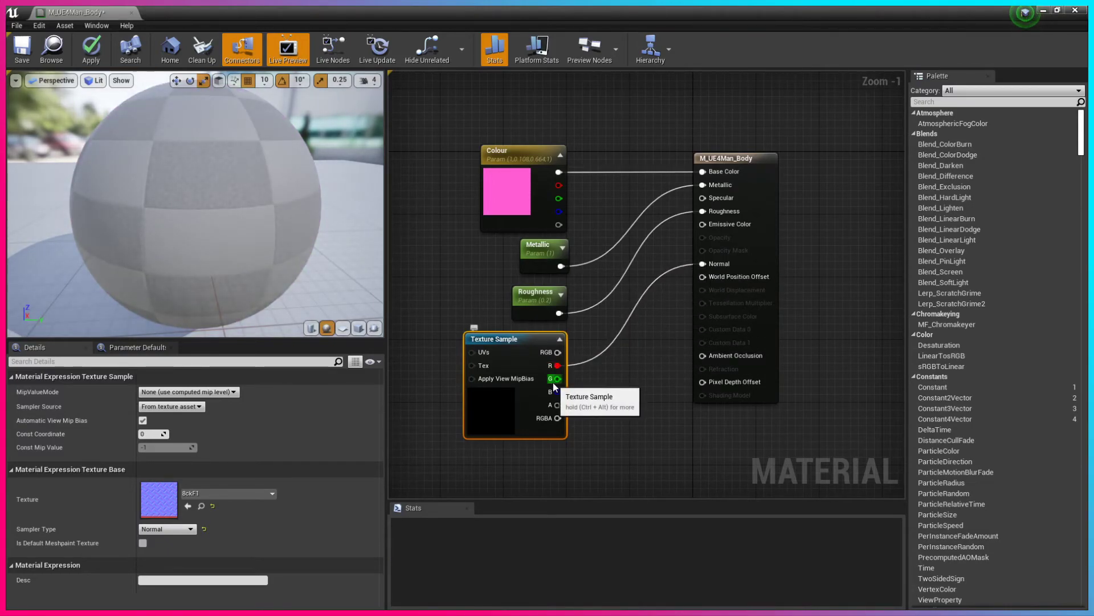
{"action": "left_click_drag", "start_coordinate": [194, 210], "coordinate": [256, 194]}
{"action": "left_click_drag", "start_coordinate": [558, 352], "coordinate": [705, 265]}
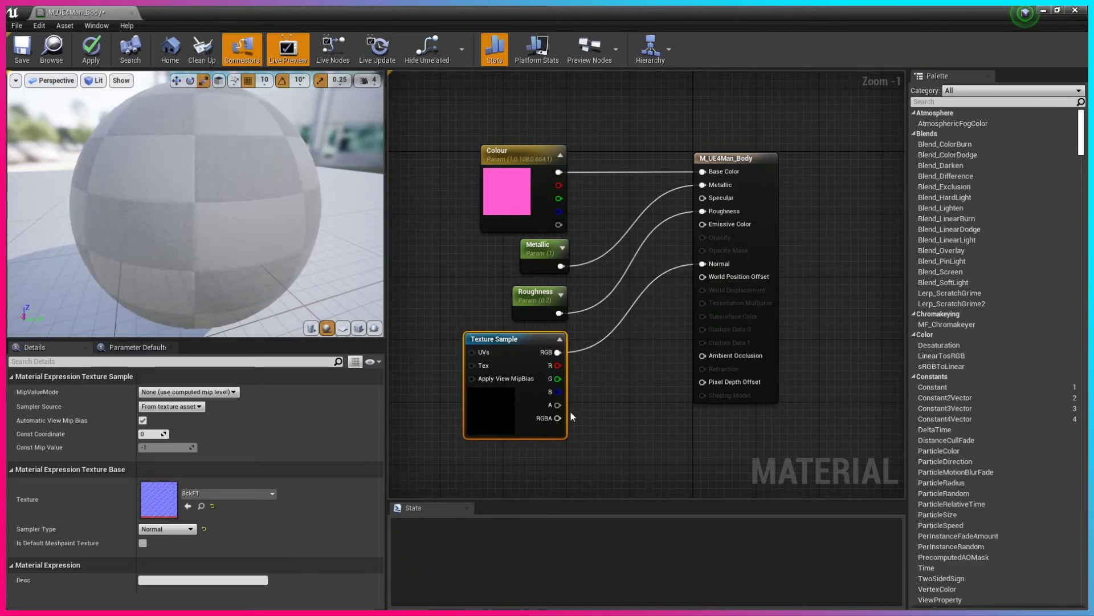
{"action": "left_click_drag", "start_coordinate": [280, 159], "coordinate": [231, 223]}
{"action": "scroll", "coordinate": [204, 215], "scroll_direction": "down", "scroll_amount": 4}
{"action": "scroll", "coordinate": [205, 219], "scroll_direction": "up", "scroll_amount": 2}
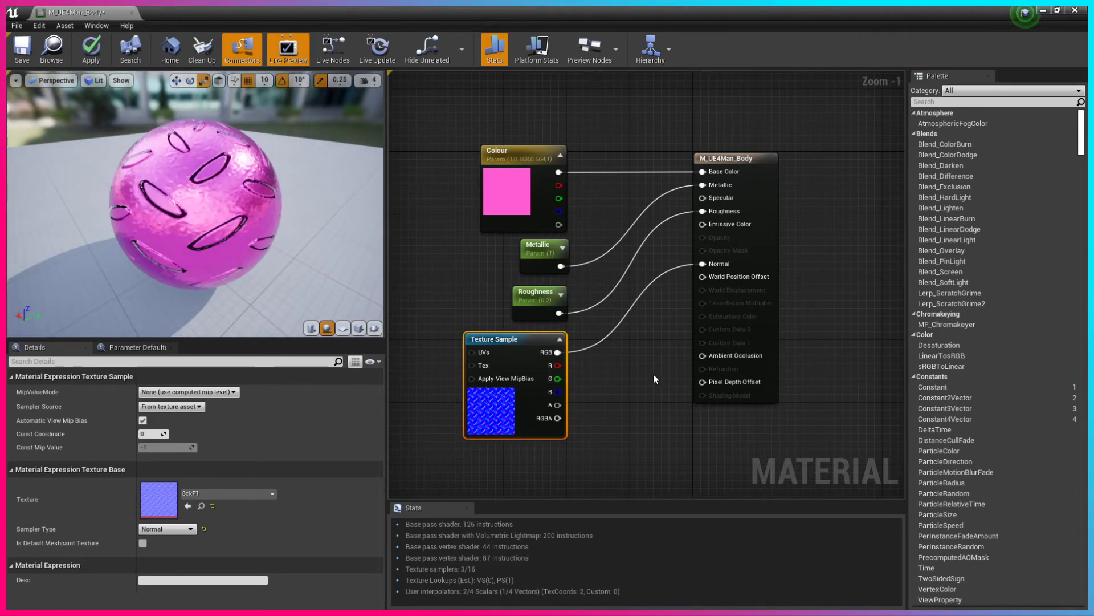
Step: Move the main material node farther from the inputs and add a Multiply node beside the Texture Sample
{"action": "scroll", "coordinate": [653, 377], "scroll_direction": "down", "scroll_amount": 2}
{"action": "right_click_drag", "start_coordinate": [647, 390], "coordinate": [642, 320]}
{"action": "left_click_drag", "start_coordinate": [733, 220], "coordinate": [774, 214]}
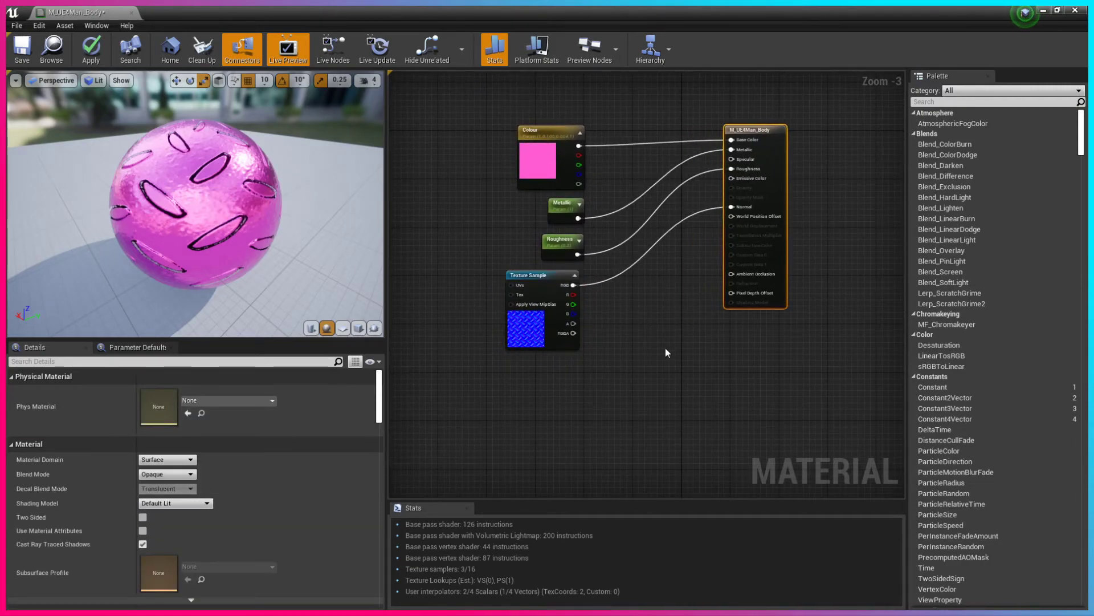
{"action": "key", "text": "m"}
{"action": "left_click", "coordinate": [624, 325]}
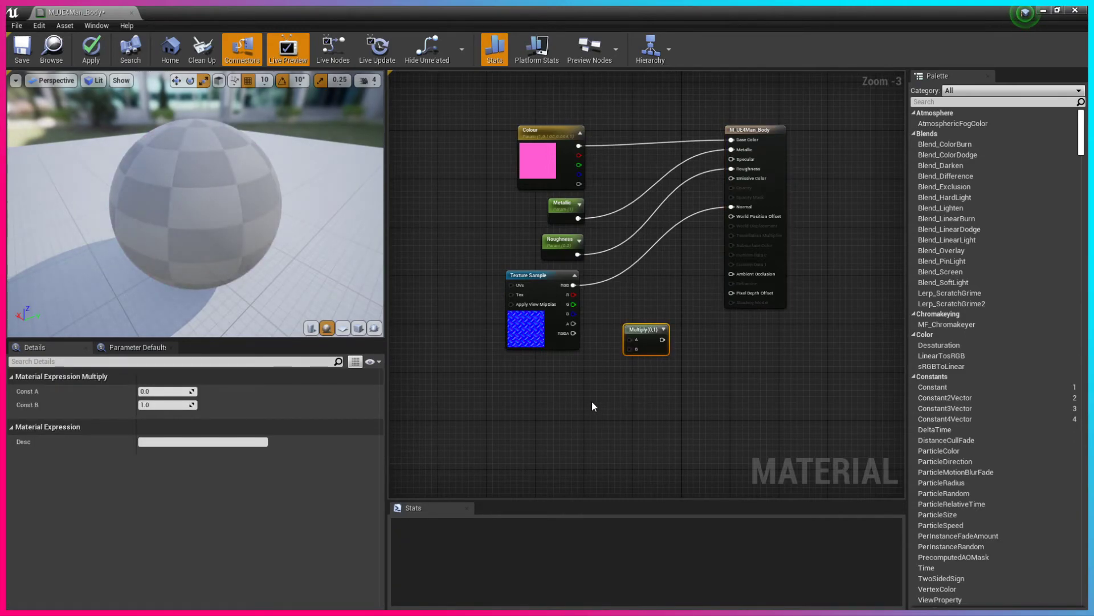
Step: Add a 0 constant, multiply the Texture Sample's RGB output by it, and feed the Multiply result into Normal
{"action": "key", "text": "1"}
{"action": "left_click", "coordinate": [539, 394]}
{"action": "left_click_drag", "start_coordinate": [550, 406], "coordinate": [630, 349]}
{"action": "scroll", "coordinate": [641, 370], "scroll_direction": "up", "scroll_amount": 3}
{"action": "left_click_drag", "start_coordinate": [542, 246], "coordinate": [777, 132]}
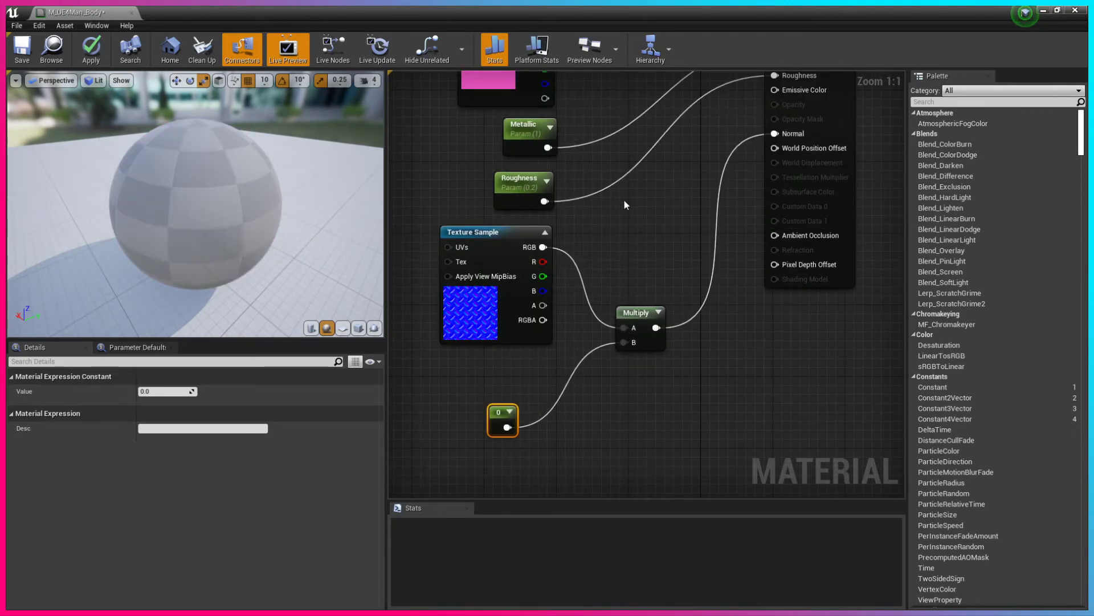
{"action": "mouse_move", "coordinate": [510, 232]}
{"action": "left_mouse_down"}
{"action": "mouse_move", "coordinate": [494, 234]}
{"action": "mouse_move", "coordinate": [513, 243]}
{"action": "left_mouse_up"}
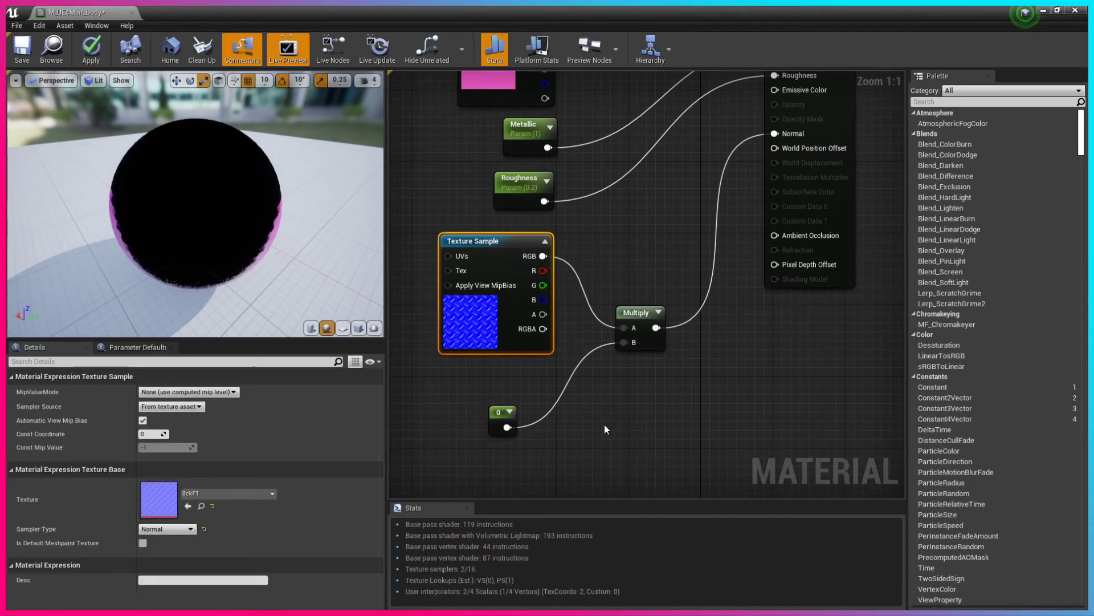
Step: Place the Multiply node and its constant ahead of the Texture Sample, link RGB directly to Normal, and feed Multiply into UVs
{"action": "right_click_drag", "start_coordinate": [640, 404], "coordinate": [731, 361]}
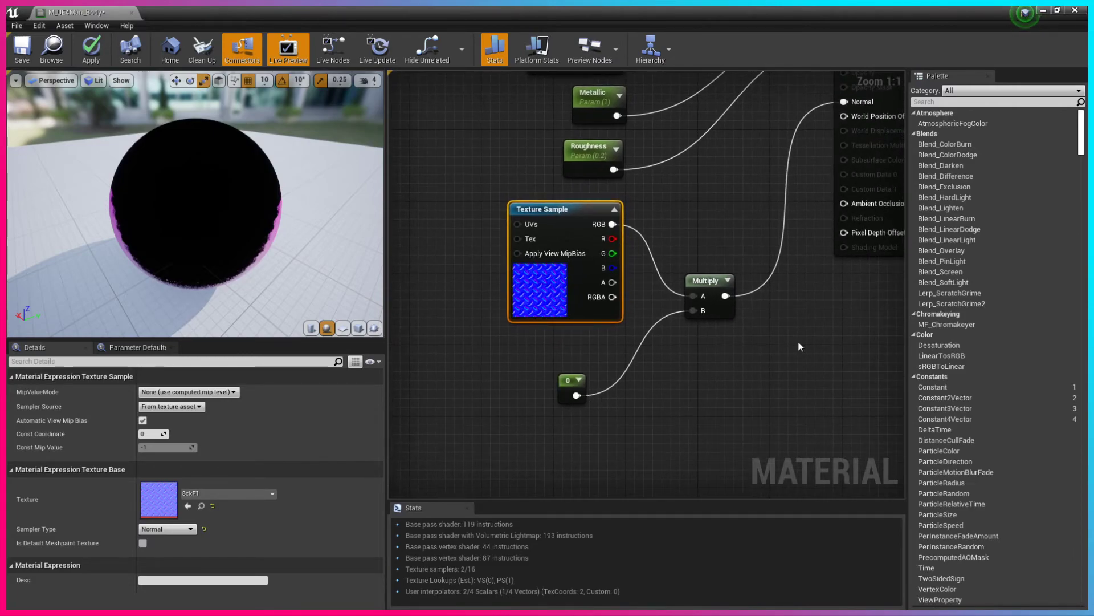
{"action": "left_click_drag", "start_coordinate": [712, 281], "coordinate": [444, 254]}
{"action": "left_click_drag", "start_coordinate": [613, 224], "coordinate": [845, 102]}
{"action": "left_click_drag", "start_coordinate": [565, 384], "coordinate": [415, 311]}
{"action": "left_click_drag", "start_coordinate": [565, 210], "coordinate": [640, 210]}
{"action": "left_click_drag", "start_coordinate": [438, 253], "coordinate": [592, 224]}
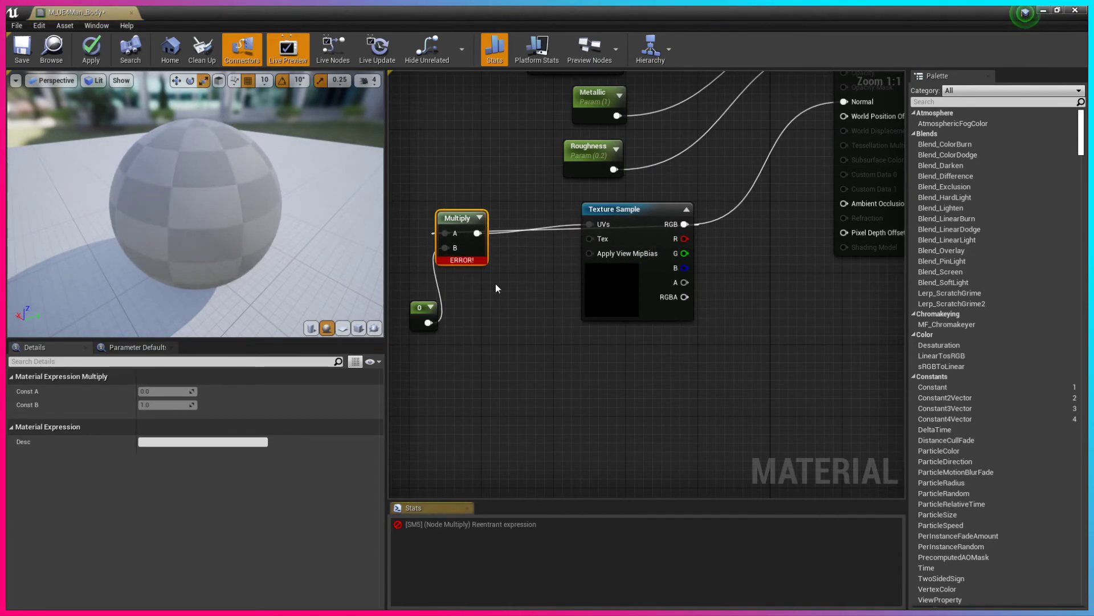
Step: Reconnect the Texture Sample's RGB output to Normal and break the looping link into the Multiply node's A input
{"action": "right_click", "coordinate": [845, 102]}
{"action": "left_click", "coordinate": [873, 132]}
{"action": "left_click_drag", "start_coordinate": [697, 224], "coordinate": [844, 102]}
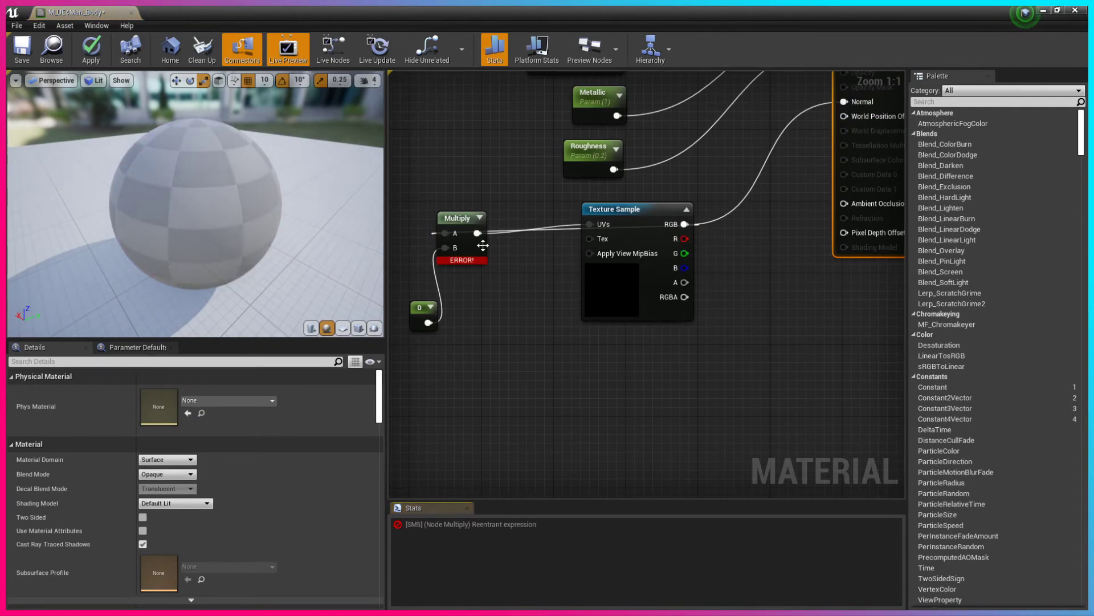
{"action": "left_click_drag", "start_coordinate": [462, 217], "coordinate": [502, 238]}
{"action": "right_click", "coordinate": [486, 313]}
{"action": "left_click", "coordinate": [580, 354]}
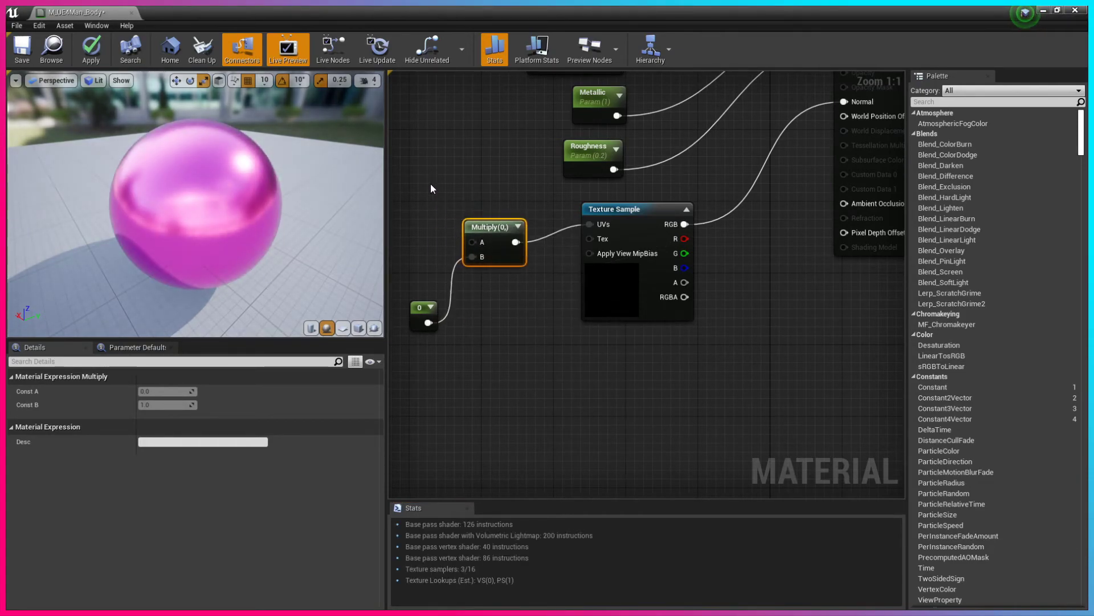
Step: Add a TextureCoordinate node and connect its output to the Multiply node's A input
{"action": "right_click", "coordinate": [431, 188]}
{"action": "type", "text": "uv"}
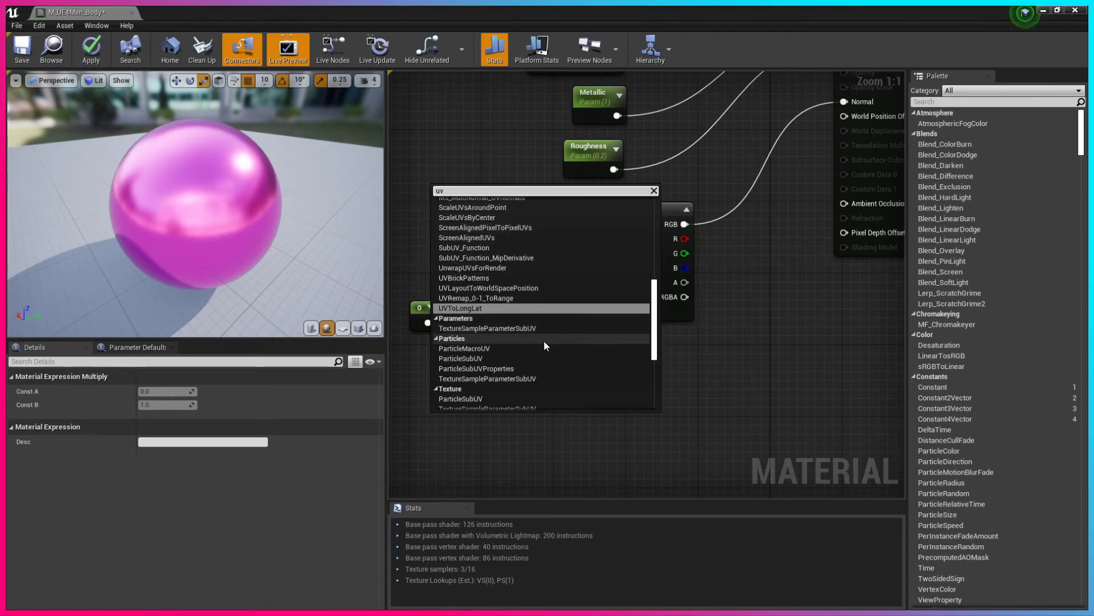
{"action": "scroll", "coordinate": [544, 341], "scroll_direction": "down", "scroll_amount": 3}
{"action": "scroll", "coordinate": [556, 313], "scroll_direction": "down", "scroll_amount": 4}
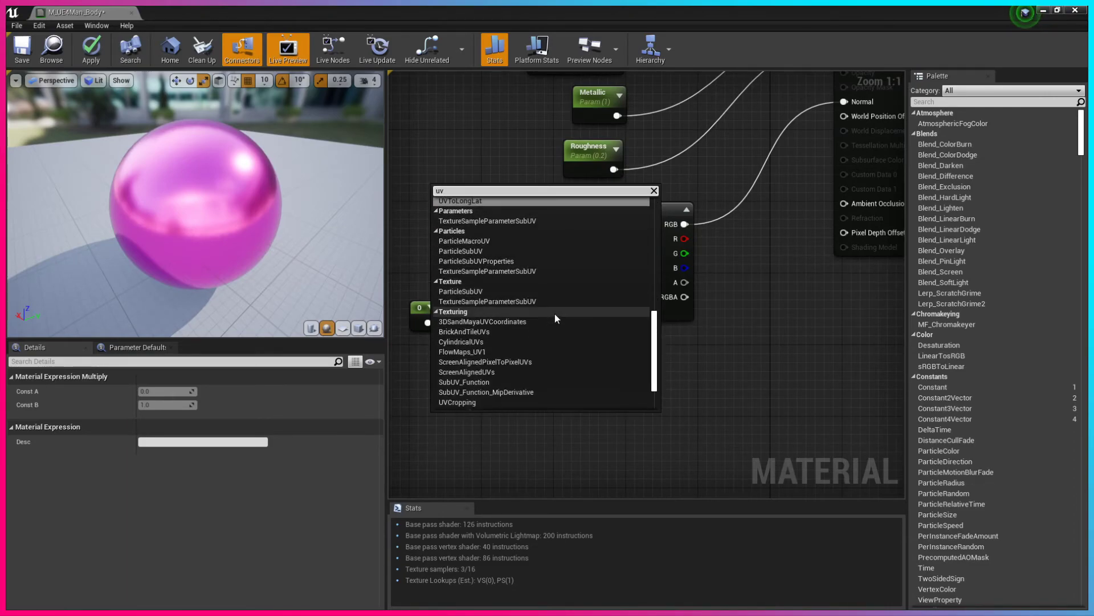
{"action": "scroll", "coordinate": [551, 325], "scroll_direction": "up", "scroll_amount": 4}
{"action": "scroll", "coordinate": [552, 325], "scroll_direction": "up", "scroll_amount": 5}
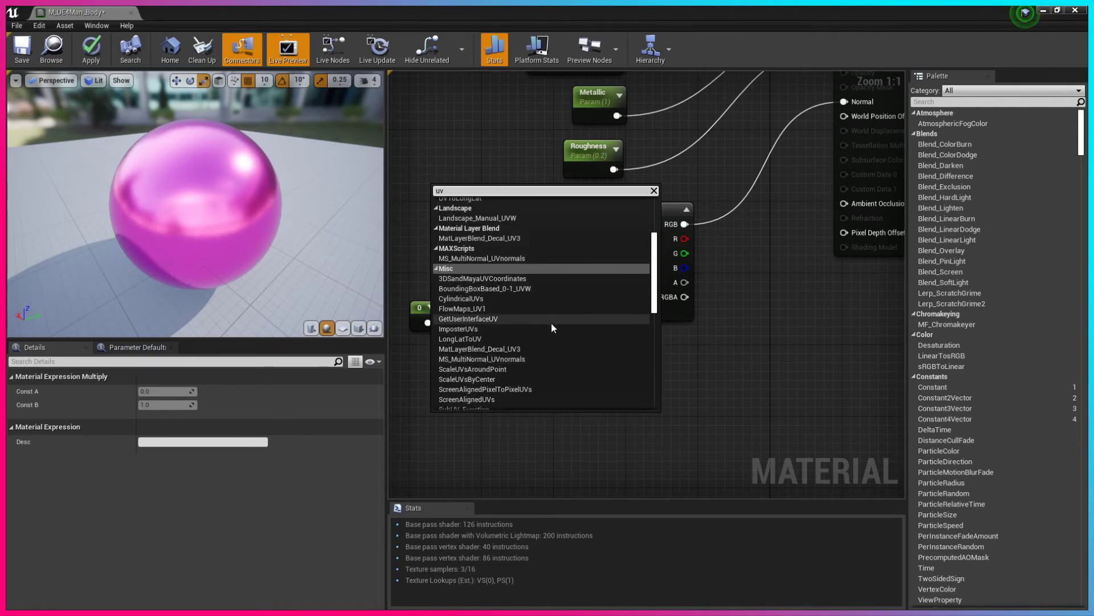
{"action": "scroll", "coordinate": [542, 312], "scroll_direction": "up", "scroll_amount": 3}
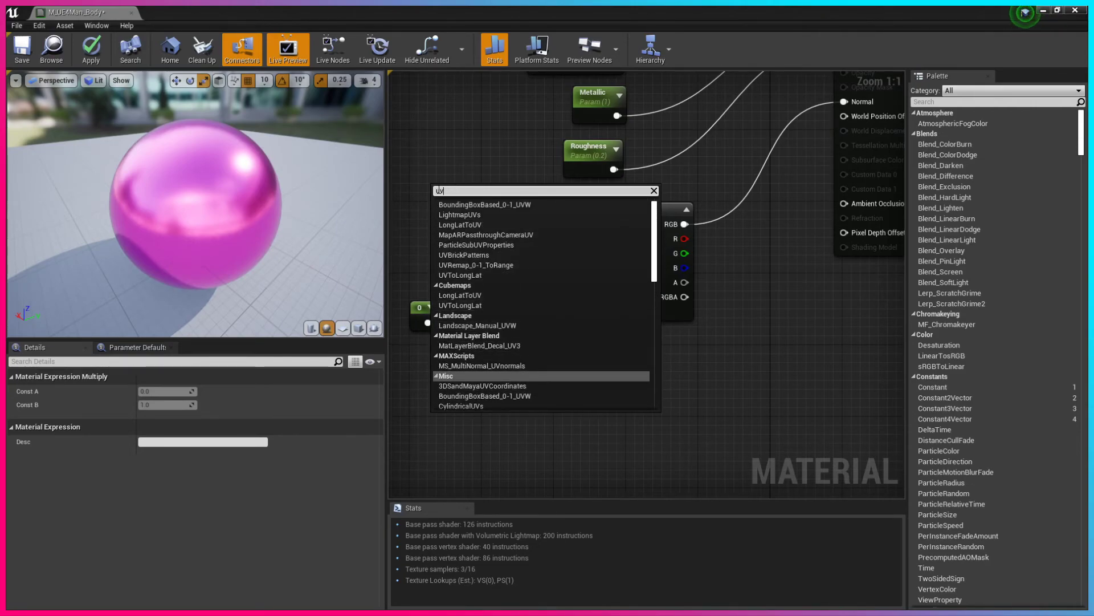
{"action": "type", "text": "tex"}
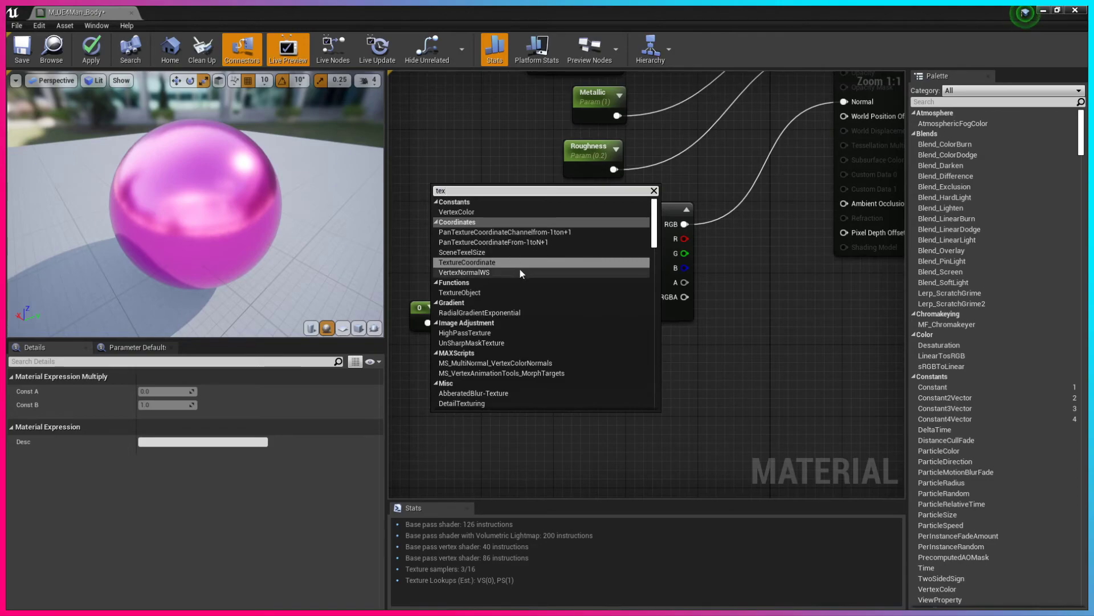
{"action": "left_click", "coordinate": [498, 263]}
{"action": "left_click_drag", "start_coordinate": [463, 202], "coordinate": [485, 242]}
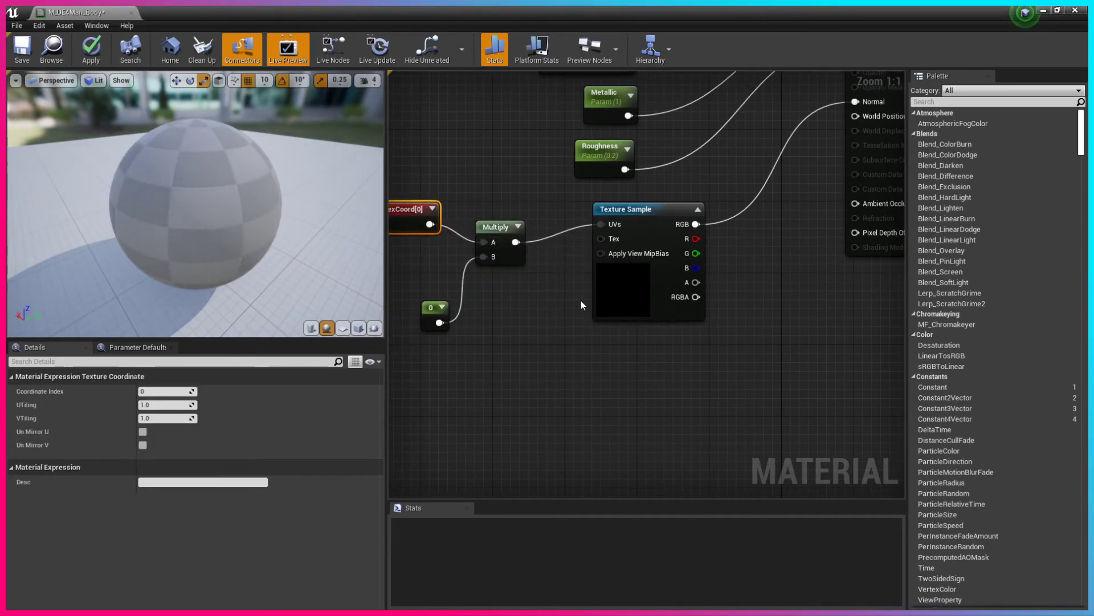
Step: Set the constant feeding the Multiply node to 4 and inspect the texture tiling up close on the preview sphere
{"action": "scroll", "coordinate": [579, 299], "scroll_direction": "down", "scroll_amount": 3}
{"action": "left_click", "coordinate": [477, 306]}
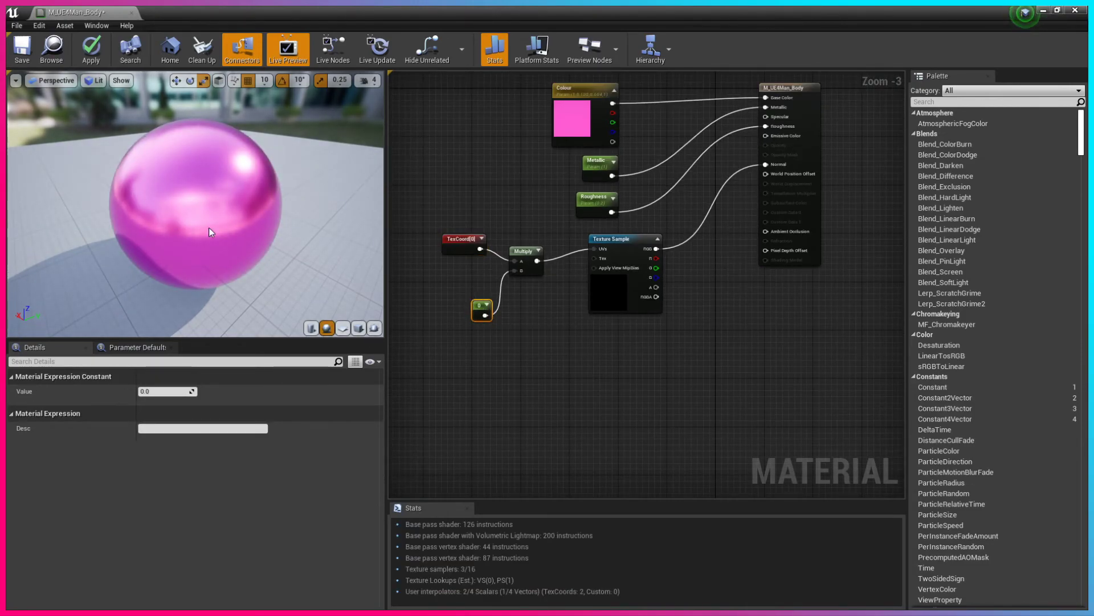
{"action": "left_click", "coordinate": [166, 392]}
{"action": "type", "text": "4"}
{"action": "key", "text": "Return"}
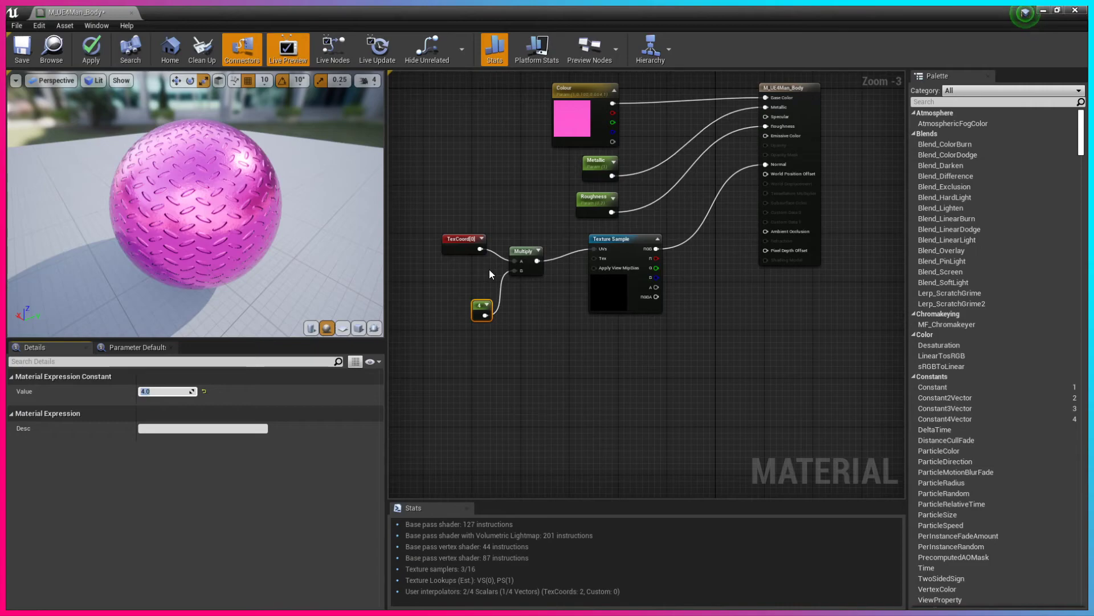
{"action": "scroll", "coordinate": [217, 189], "scroll_direction": "up", "scroll_amount": 5}
{"action": "scroll", "coordinate": [217, 189], "scroll_direction": "down", "scroll_amount": 3}
{"action": "scroll", "coordinate": [216, 189], "scroll_direction": "up", "scroll_amount": 2}
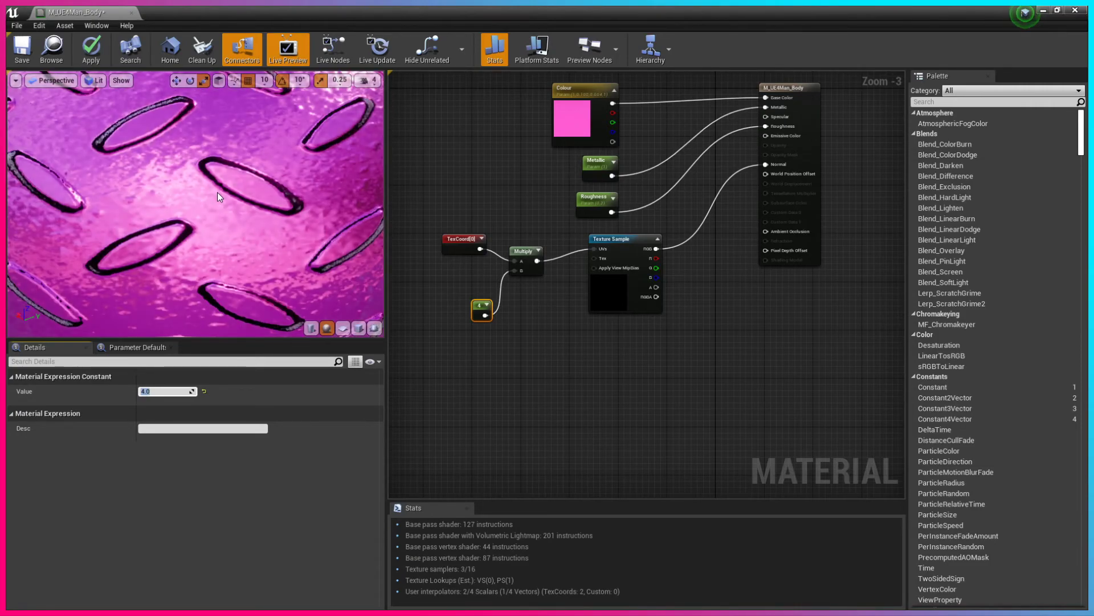
{"action": "scroll", "coordinate": [224, 203], "scroll_direction": "down", "scroll_amount": 5}
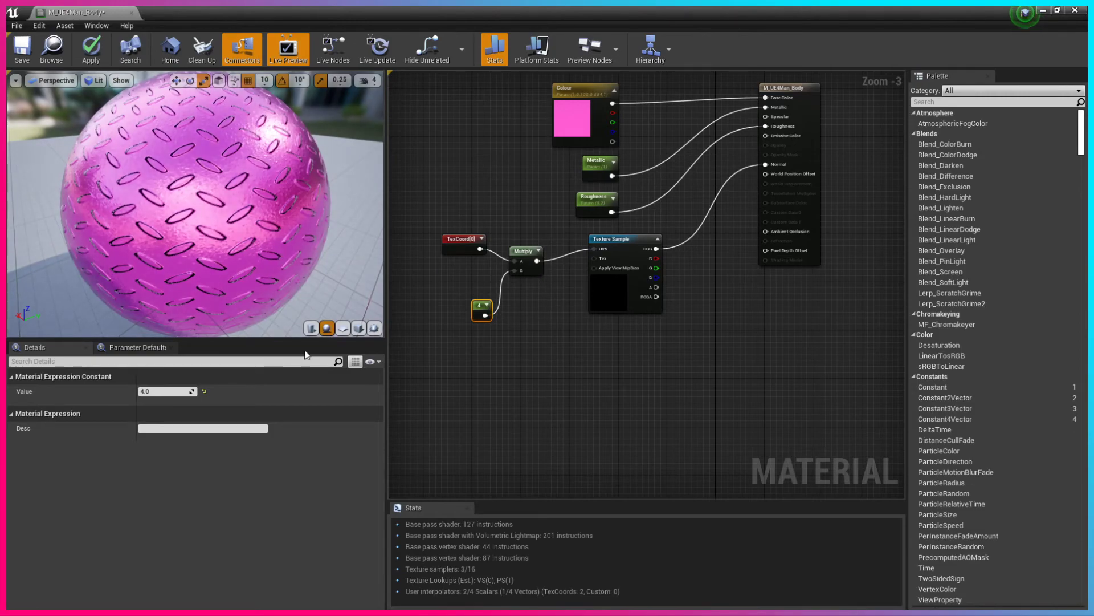
Step: Set the tiling constant feeding the Multiply node to 16
{"action": "left_click", "coordinate": [165, 391]}
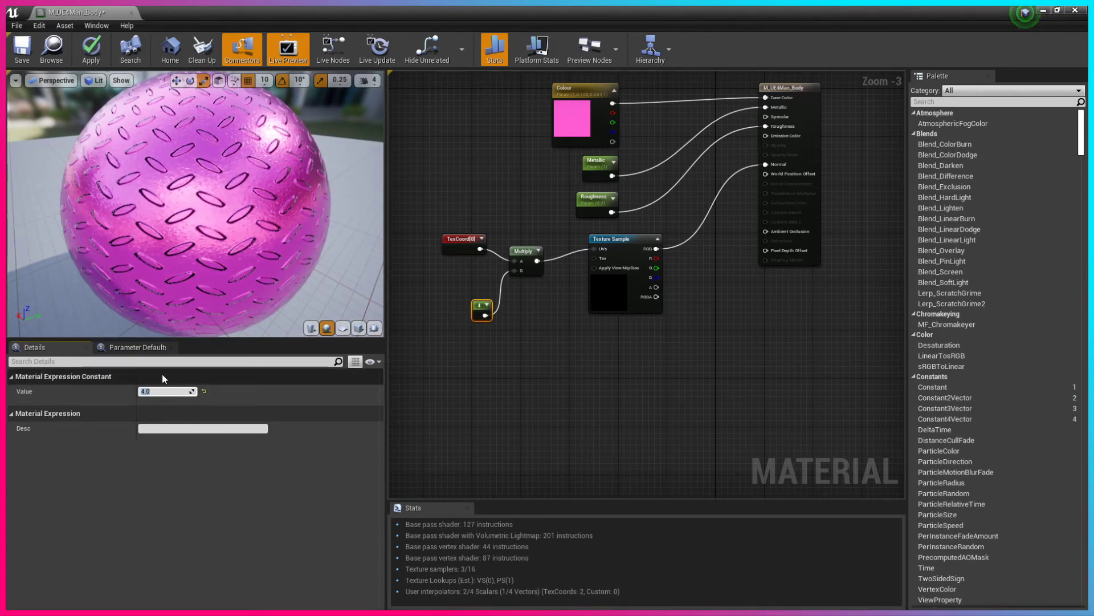
{"action": "type", "text": "16"}
{"action": "key", "text": "Return"}
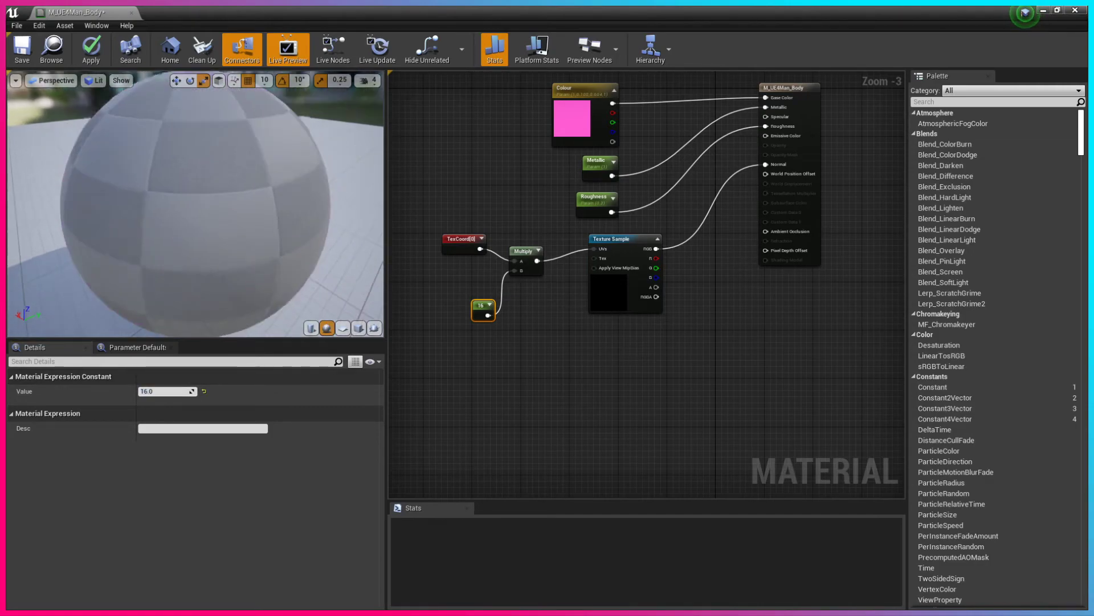
Step: Set the tiling constant feeding the Multiply node to 2
{"action": "left_click", "coordinate": [151, 391]}
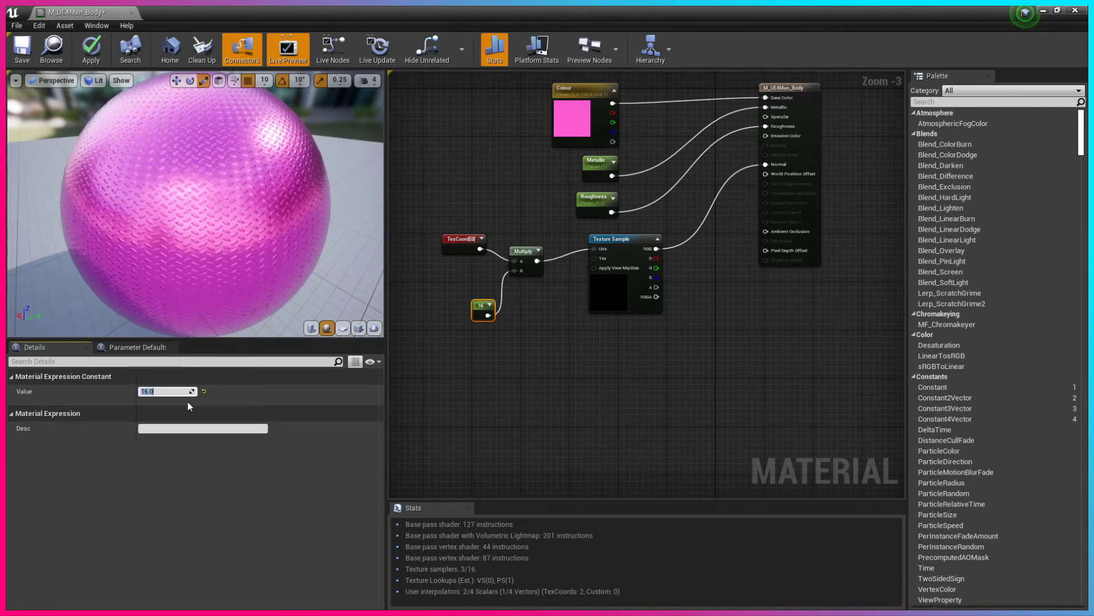
{"action": "type", "text": "2"}
{"action": "key", "text": "Return"}
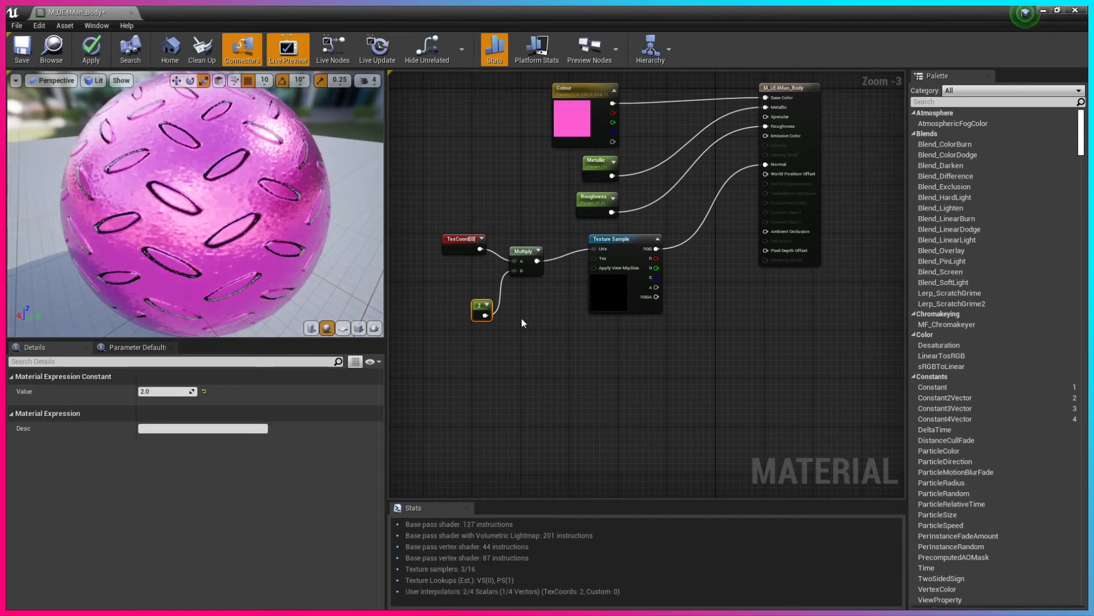
Step: Convert the tiling constant to a parameter named Material_Tiling
{"action": "right_click", "coordinate": [480, 307]}
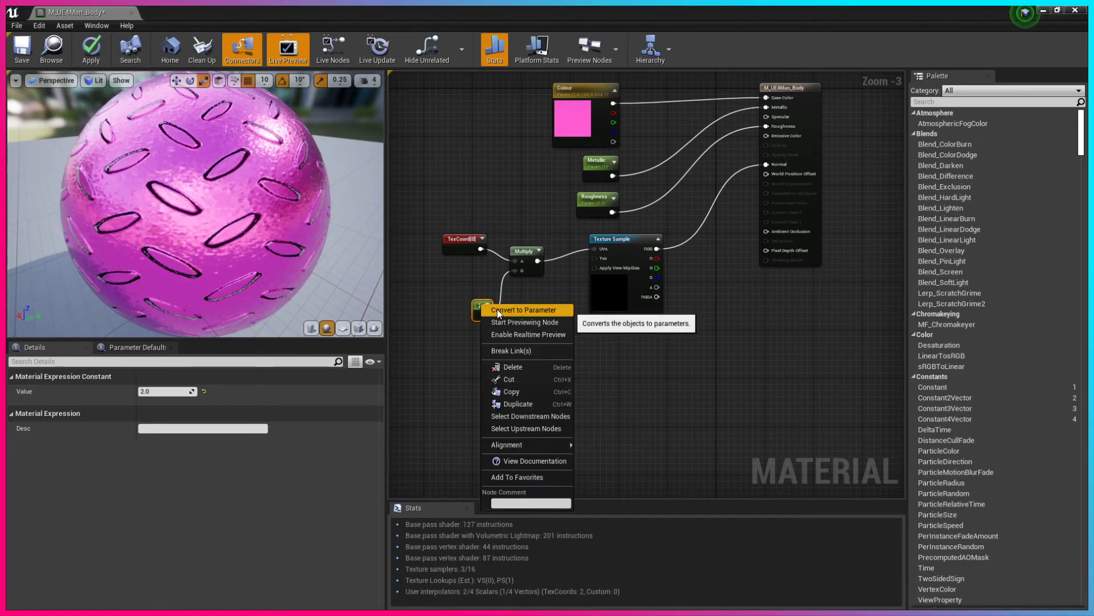
{"action": "left_click", "coordinate": [497, 309]}
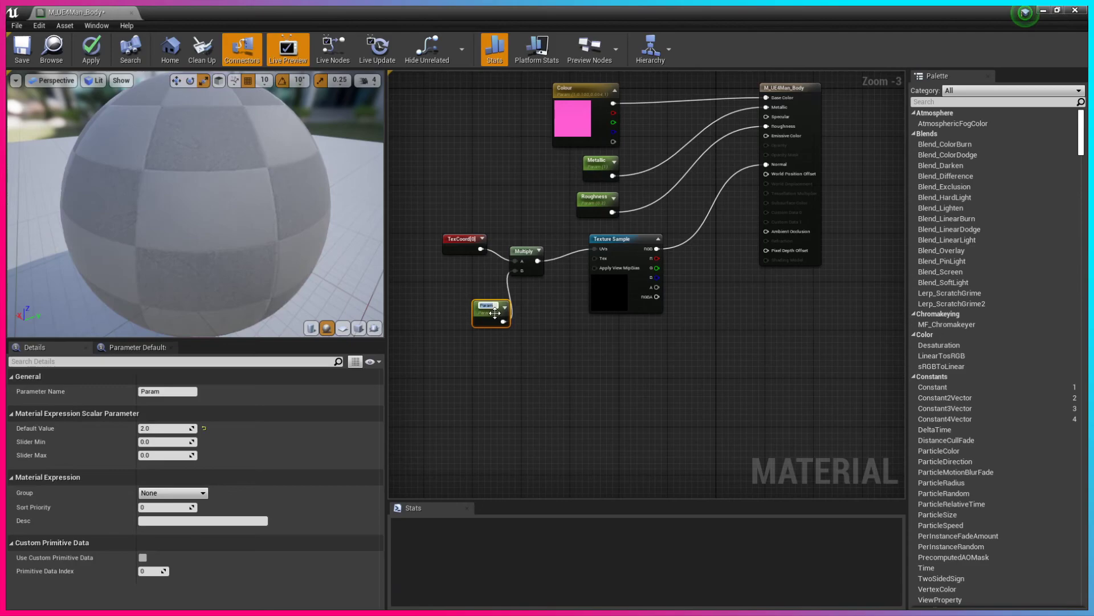
{"action": "left_click", "coordinate": [165, 391]}
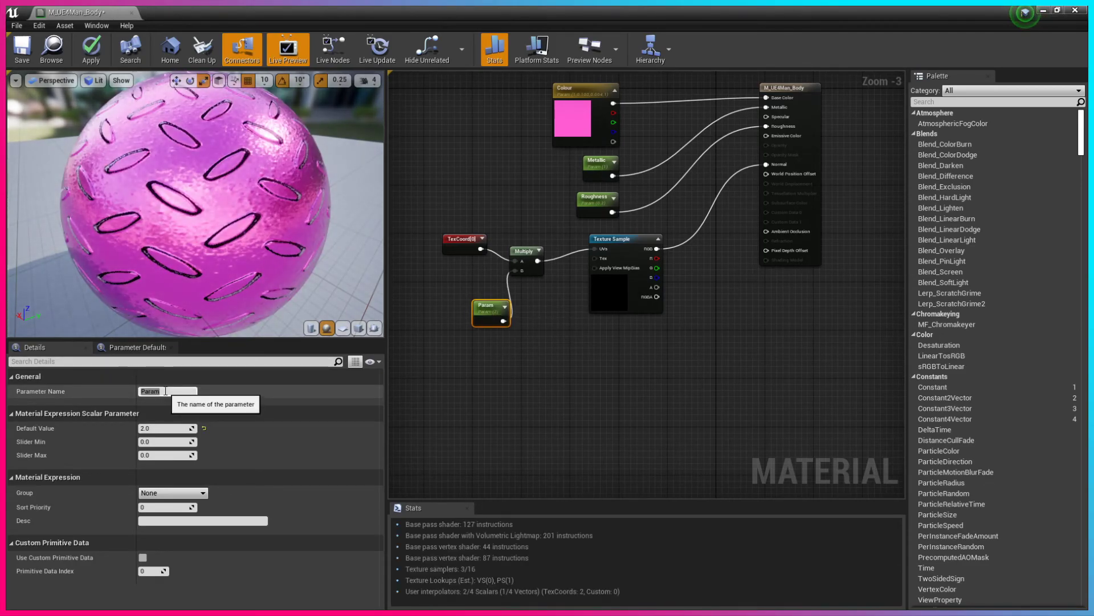
{"action": "type", "text": "Material_Tiling"}
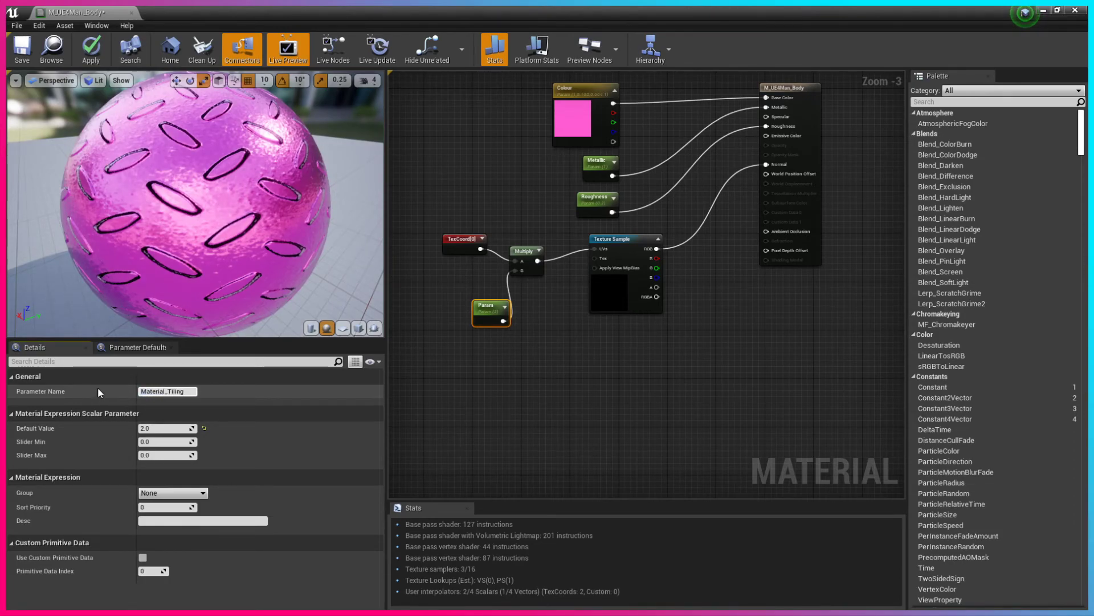
{"action": "key", "text": "Return"}
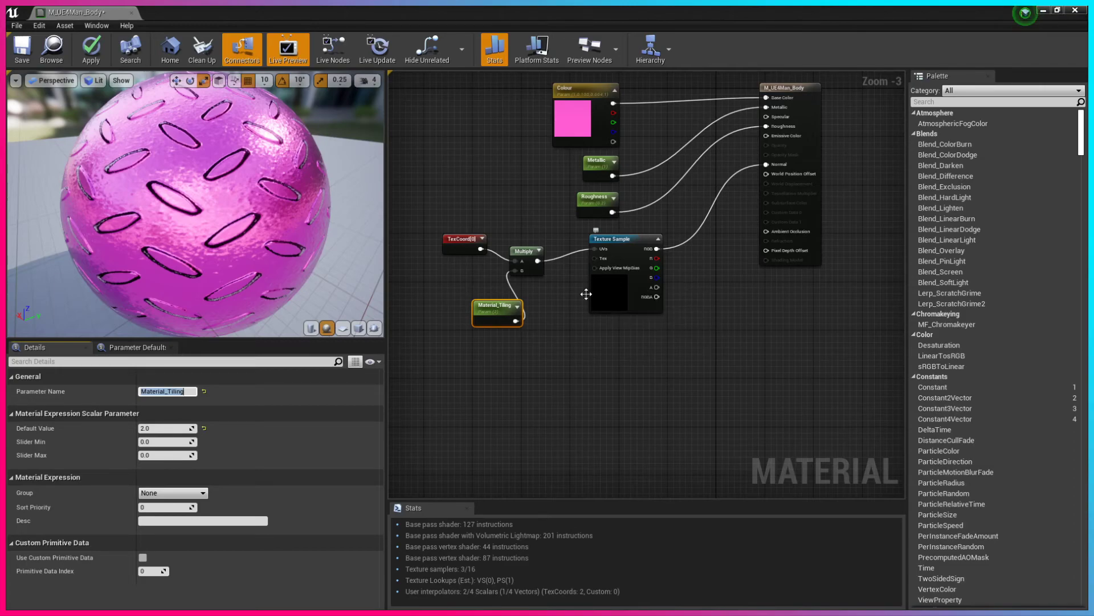
Step: Move the Material_Tiling node beneath the TexCoord node and apply the material changes
{"action": "right_click_drag", "start_coordinate": [710, 341], "coordinate": [692, 389]}
{"action": "left_click_drag", "start_coordinate": [479, 361], "coordinate": [456, 348]}
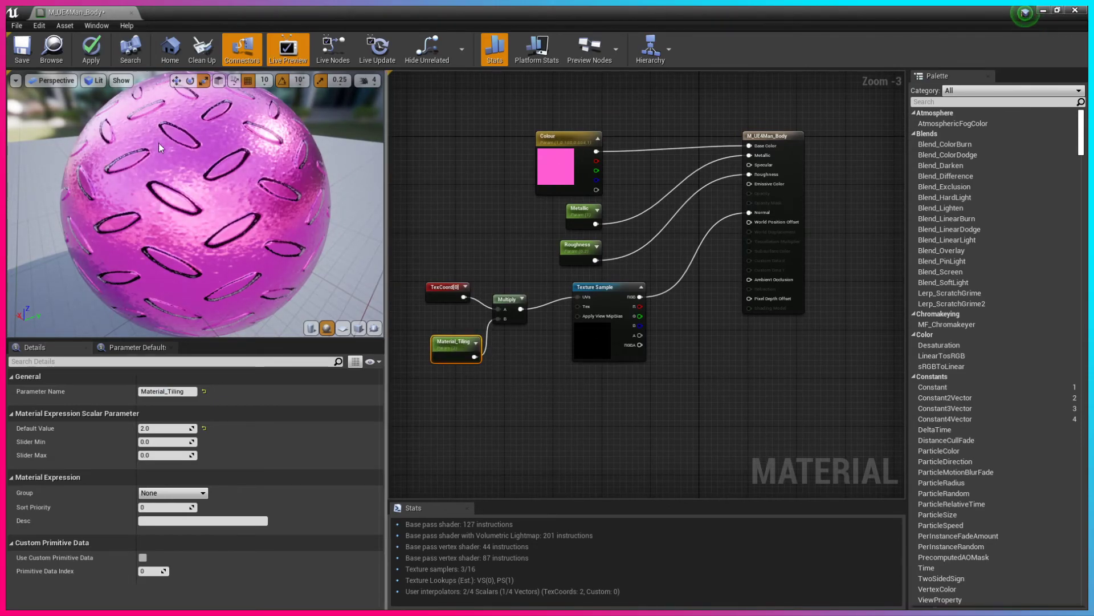
{"action": "left_click", "coordinate": [91, 48]}
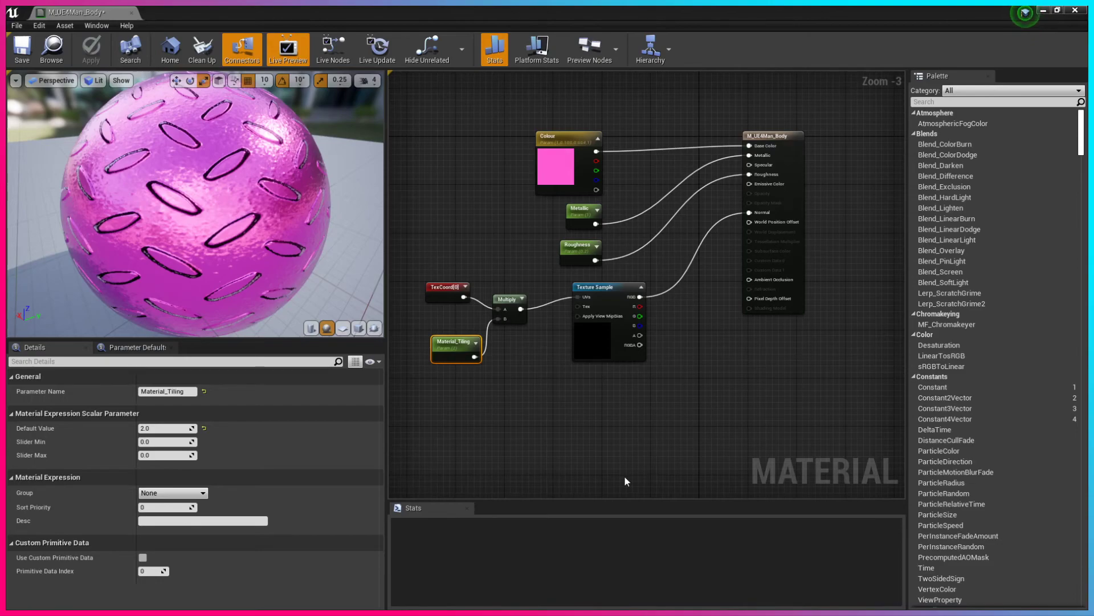
Step: Return to the level editor and examine the updated material on the mannequin from close up and from an angle
{"action": "left_click", "coordinate": [1044, 11]}
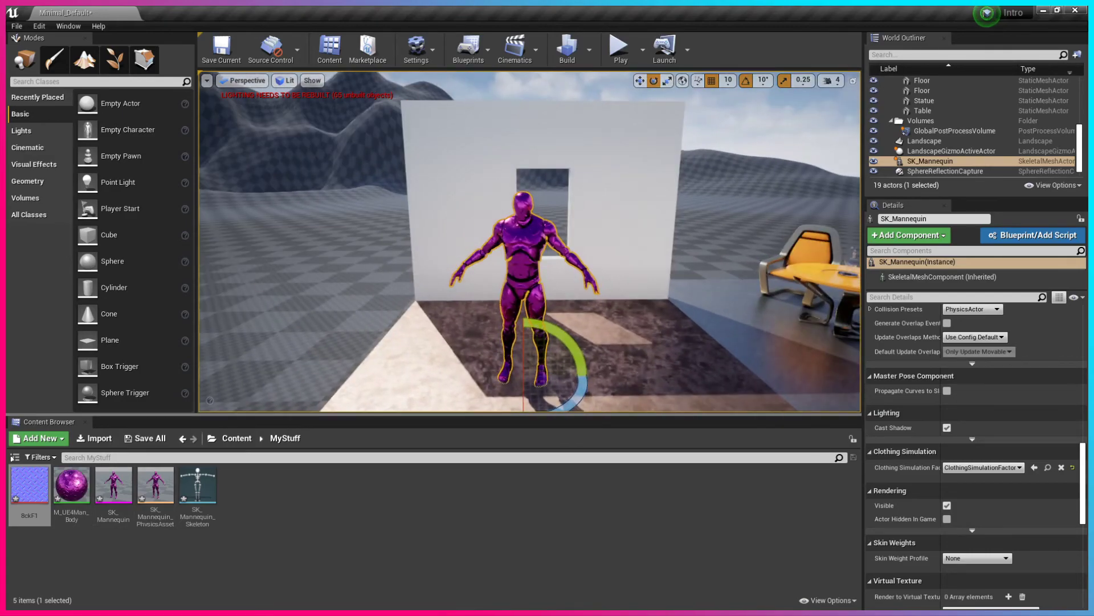
{"action": "key", "text": "w"}
{"action": "key", "text": "s"}
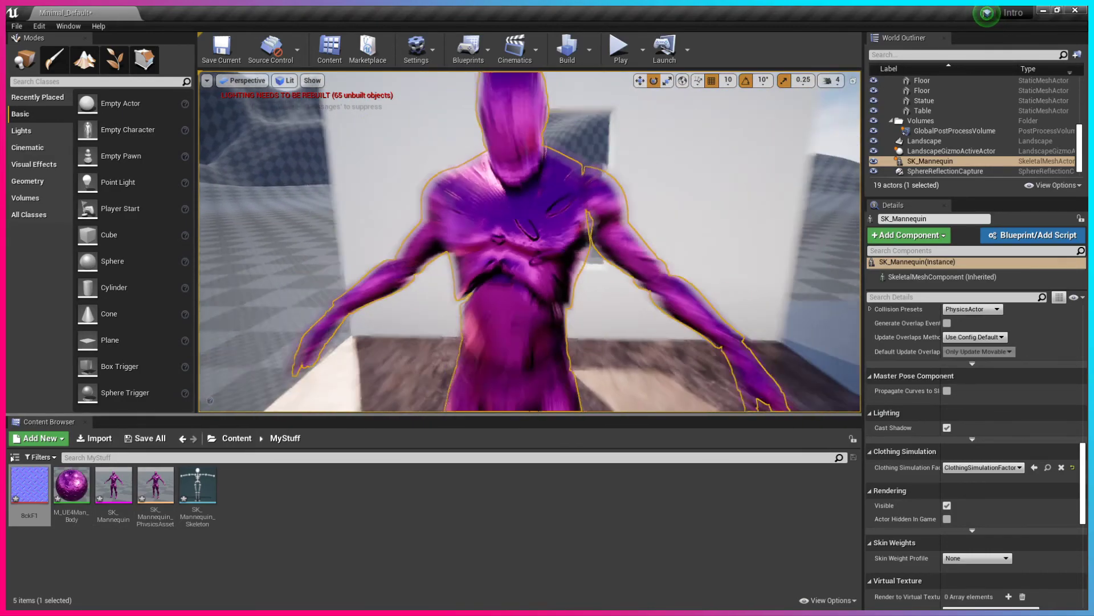
{"action": "key", "text": "w"}
{"action": "key", "text": "s"}
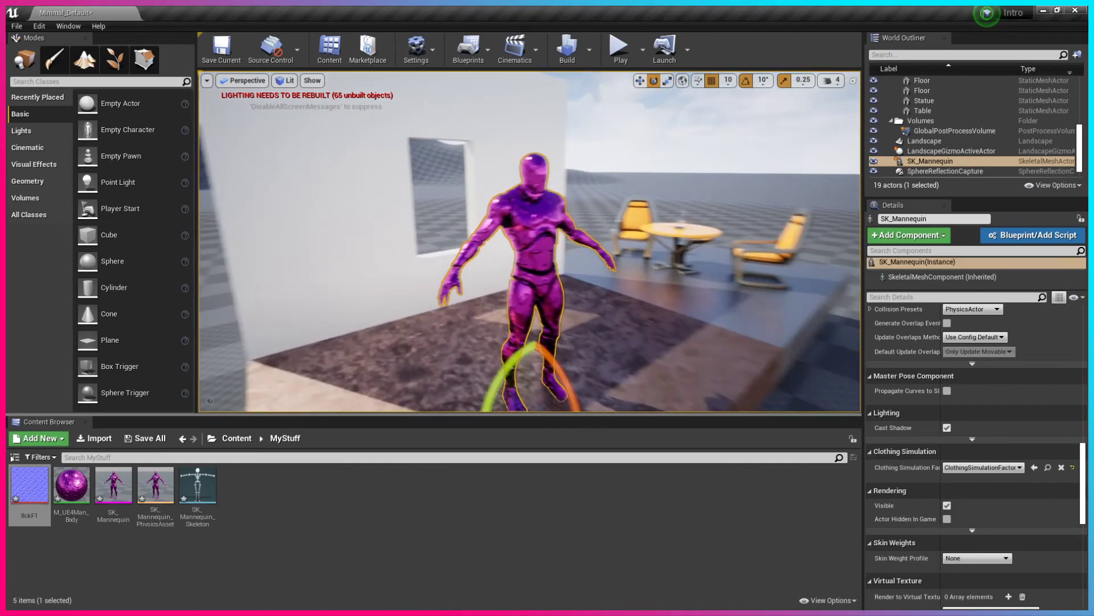
Step: Create a material instance of M_UE4Man_Body with the default name M_UE4Man_Body_Inst and assign it to the mannequin in the level
{"action": "left_click", "coordinate": [72, 486]}
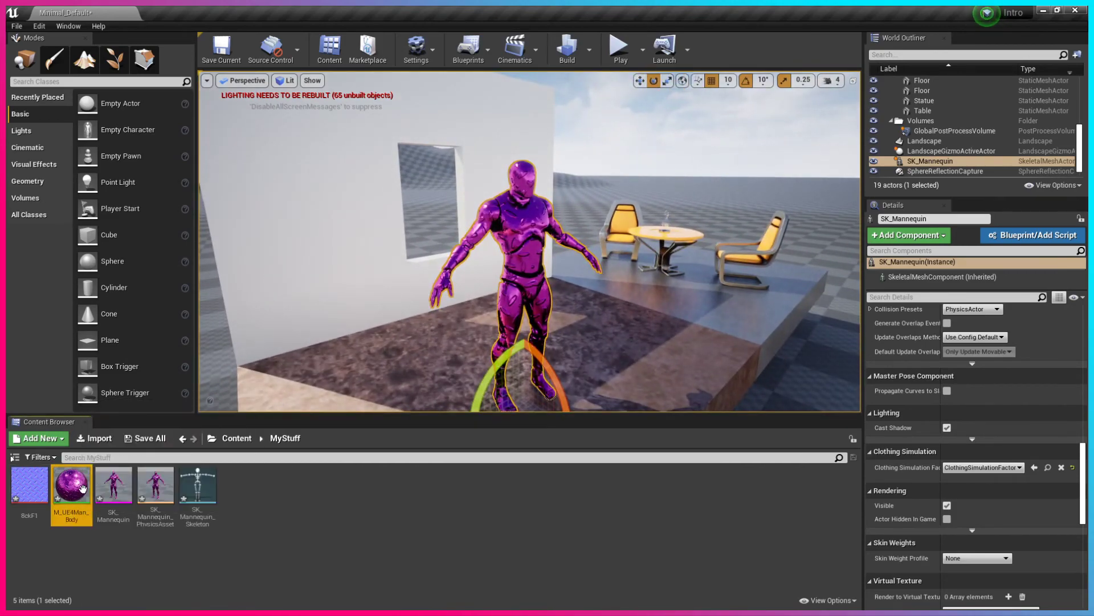
{"action": "right_click", "coordinate": [78, 497]}
{"action": "left_click", "coordinate": [163, 220]}
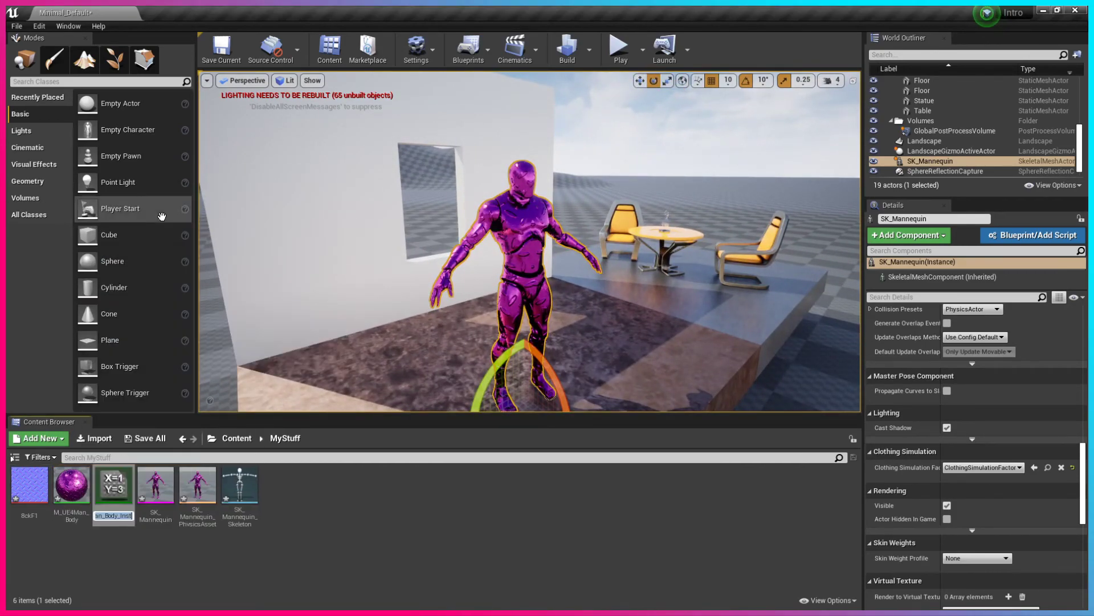
{"action": "key", "text": "Return"}
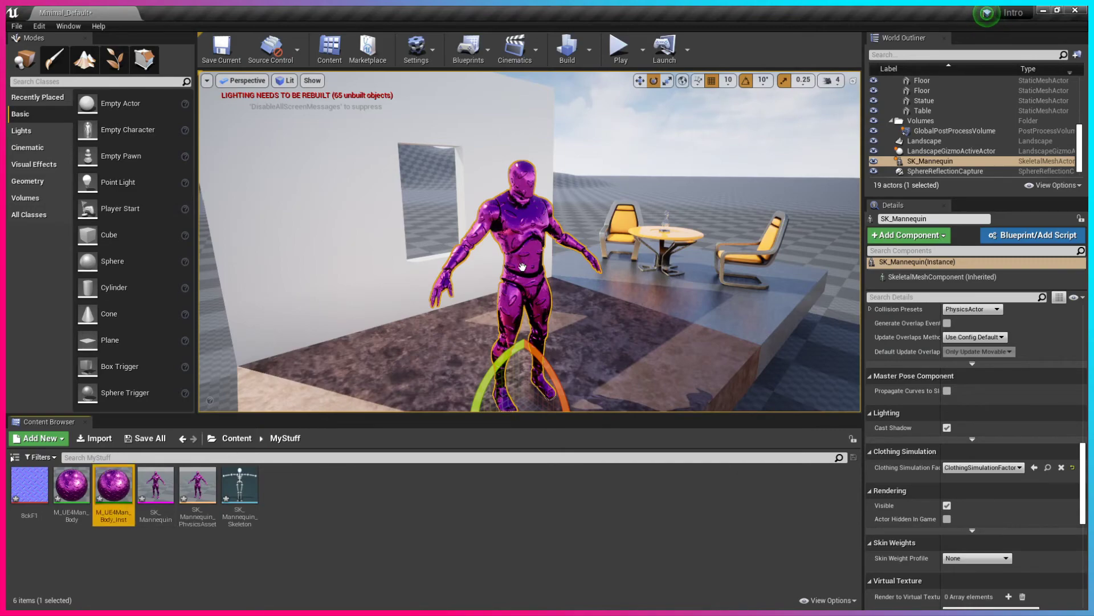
{"action": "left_click_drag", "start_coordinate": [113, 485], "coordinate": [506, 230]}
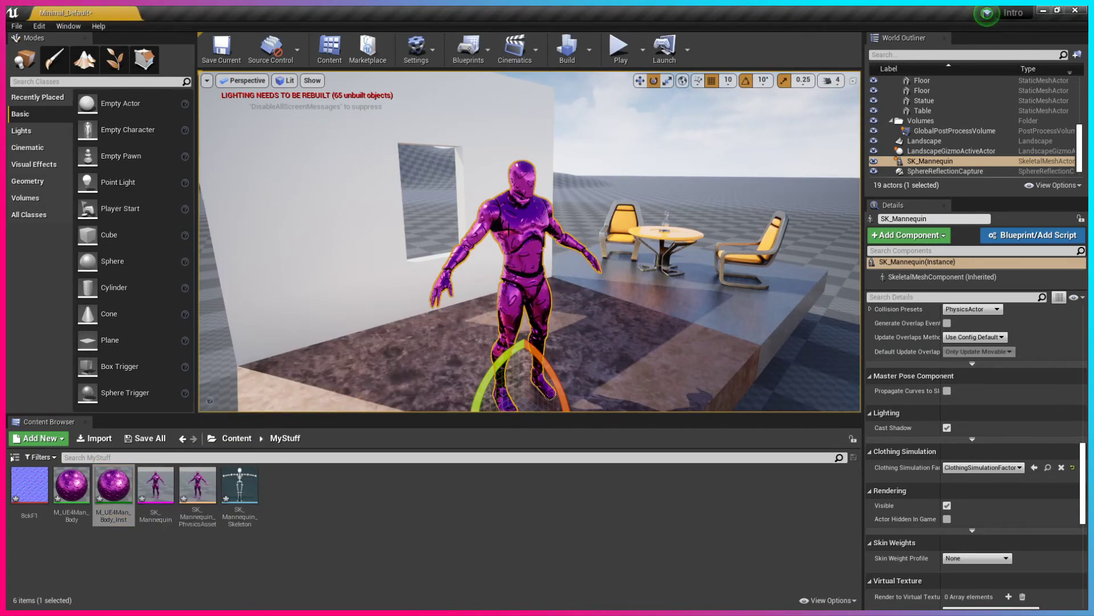
Step: Open the M_UE4Man_Body_Inst material instance for editing, with its window beside the mannequin in a closer level view
{"action": "double_click", "coordinate": [113, 484]}
{"action": "left_click_drag", "start_coordinate": [590, 13], "coordinate": [819, 35]}
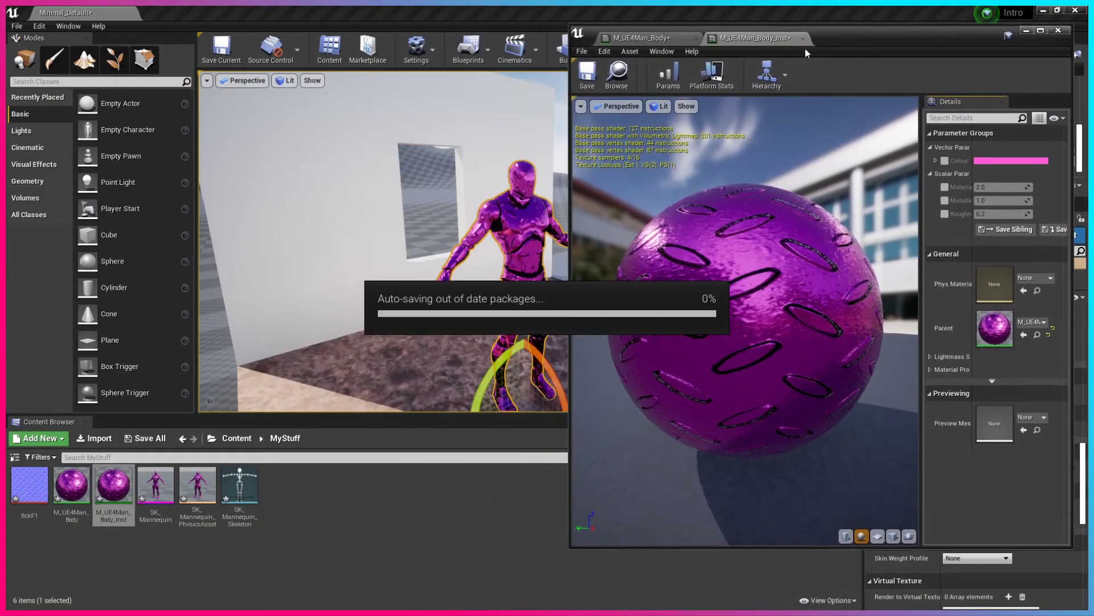
{"action": "right_click_drag", "start_coordinate": [478, 234], "coordinate": [407, 229]}
{"action": "scroll", "coordinate": [466, 251], "scroll_direction": "up", "scroll_amount": 2}
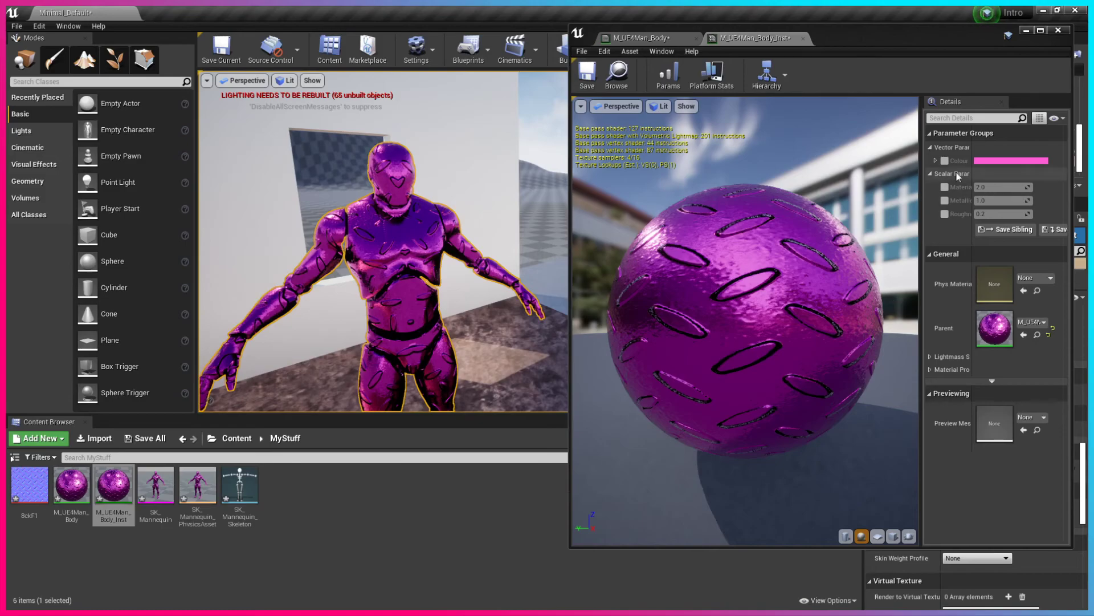
Step: Override the Colour parameter of M_UE4Man_Body_Inst with a light blue, about hex sRGB 8898FF
{"action": "left_click", "coordinate": [990, 160]}
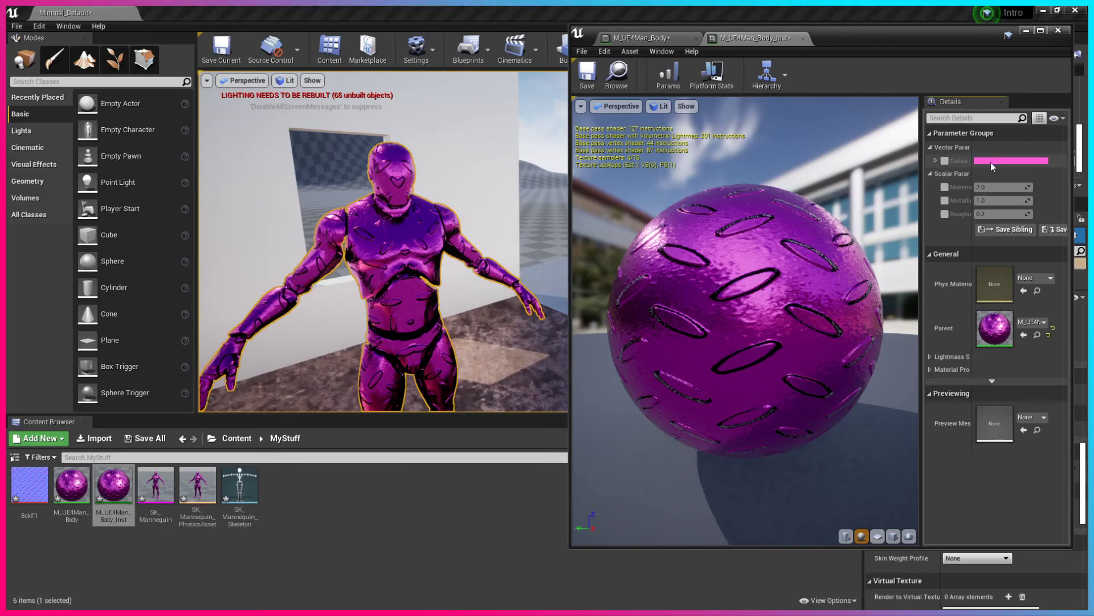
{"action": "left_click", "coordinate": [945, 162]}
{"action": "left_click", "coordinate": [1001, 162]}
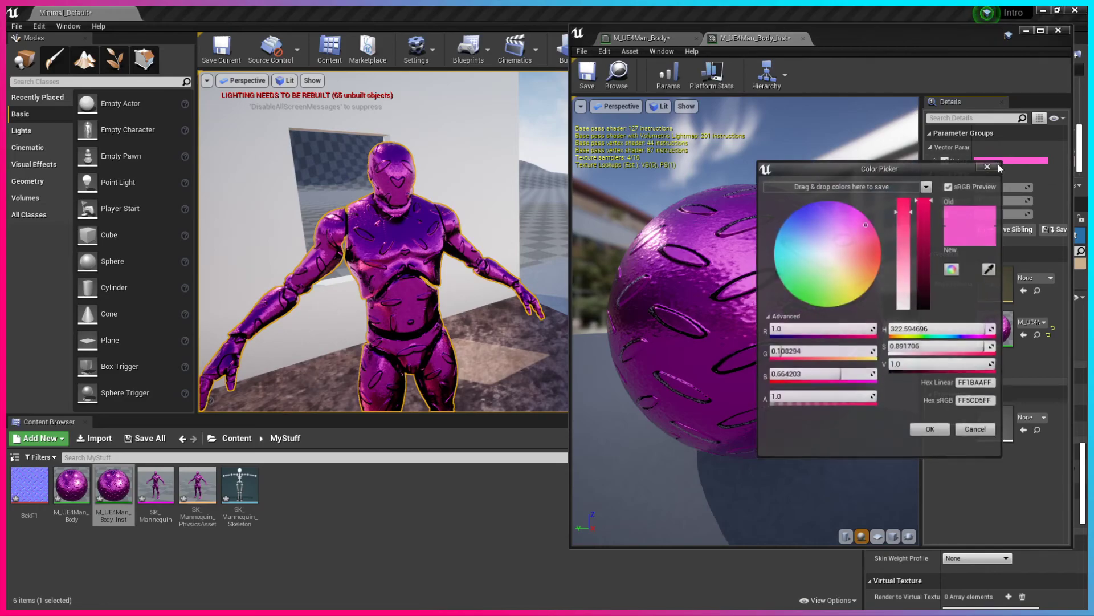
{"action": "left_click_drag", "start_coordinate": [835, 239], "coordinate": [805, 222]}
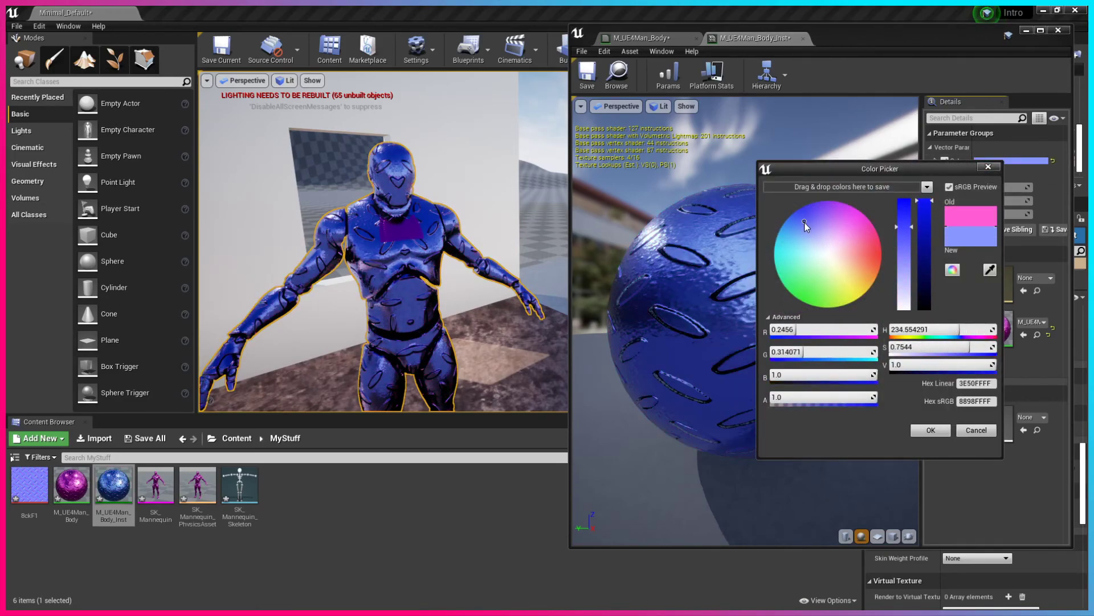
{"action": "left_click", "coordinate": [932, 430]}
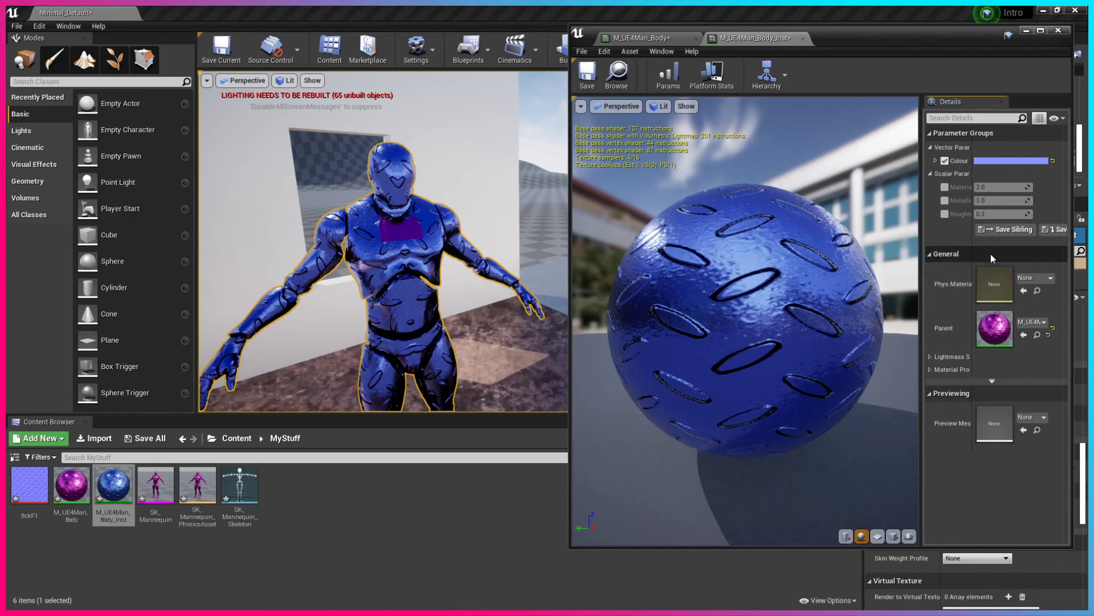
Step: Override the instance's Material_Tiling with about 10.21 and enable the Metallic and Roughness overrides
{"action": "left_click", "coordinate": [945, 187]}
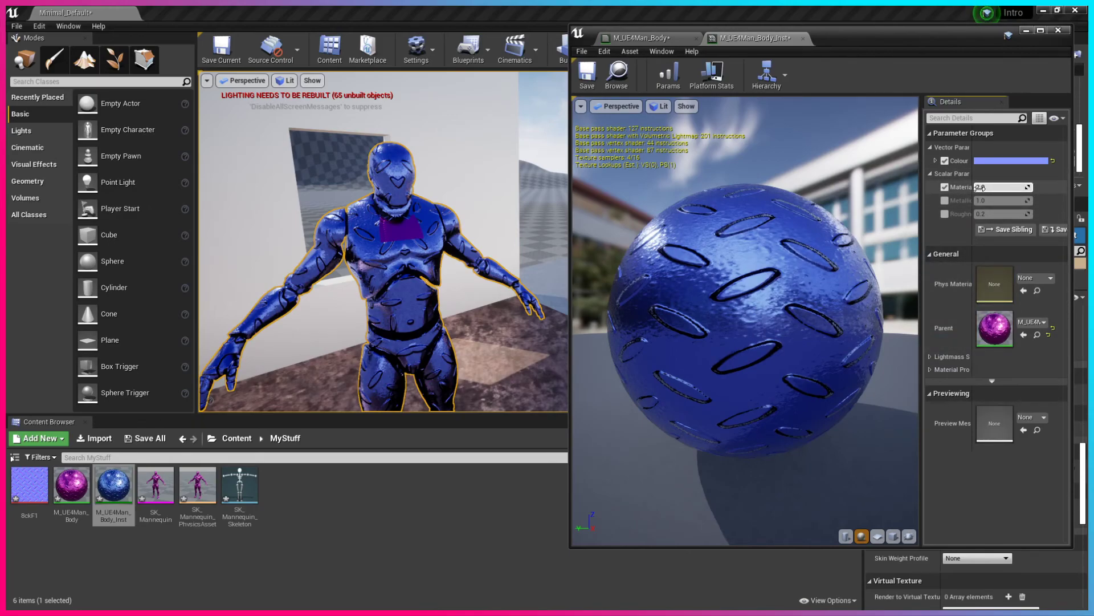
{"action": "mouse_move", "coordinate": [987, 188]}
{"action": "left_mouse_down"}
{"action": "mouse_move", "coordinate": [1057, 188]}
{"action": "mouse_move", "coordinate": [972, 200]}
{"action": "mouse_move", "coordinate": [1035, 200]}
{"action": "mouse_move", "coordinate": [998, 200]}
{"action": "mouse_move", "coordinate": [1010, 200]}
{"action": "left_mouse_up"}
{"action": "left_click", "coordinate": [945, 200]}
{"action": "left_click", "coordinate": [945, 213]}
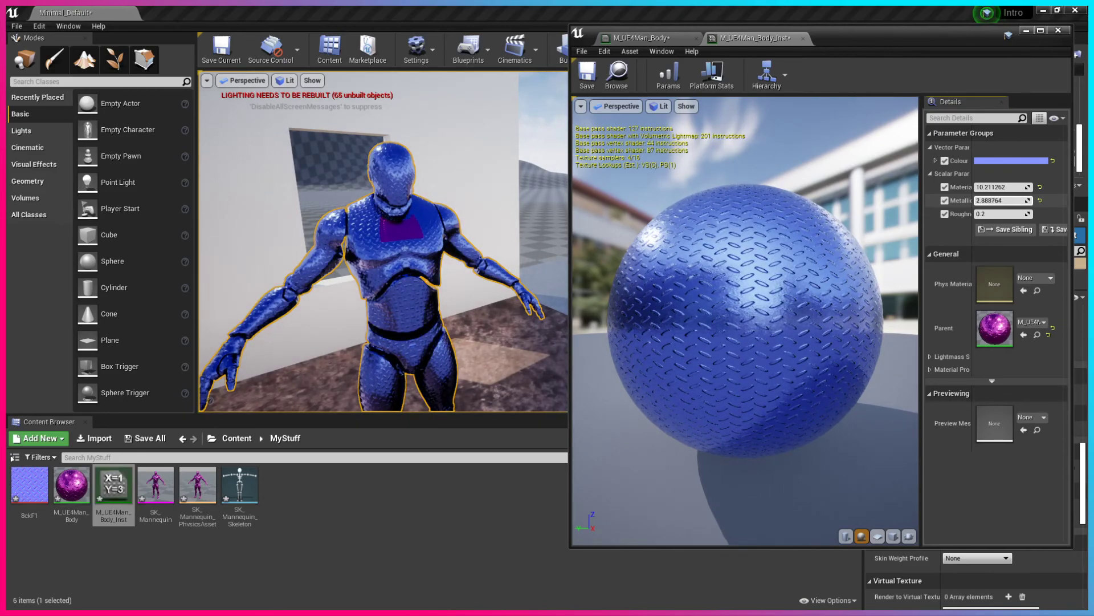
Step: Set the instance's Metallic to 1.0 and its Roughness to about 0.41, trying lower and higher roughness first
{"action": "left_click_drag", "start_coordinate": [1009, 200], "coordinate": [990, 200]}
{"action": "left_click", "coordinate": [991, 200]}
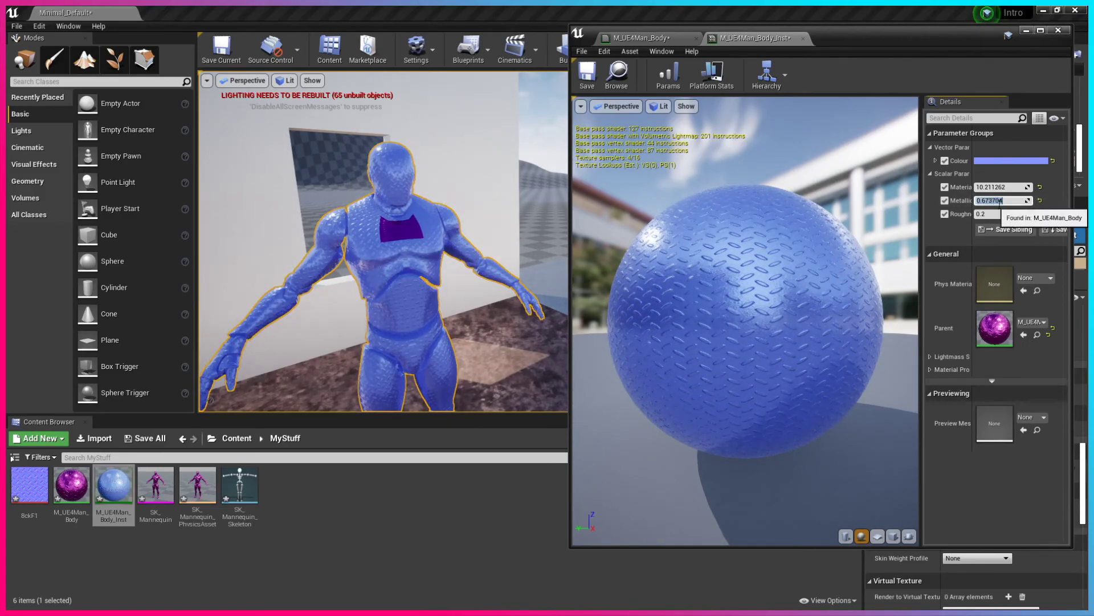
{"action": "type", "text": "1.0"}
{"action": "key", "text": "Return"}
{"action": "mouse_move", "coordinate": [976, 214]}
{"action": "left_mouse_down"}
{"action": "mouse_move", "coordinate": [1011, 214]}
{"action": "mouse_move", "coordinate": [960, 214]}
{"action": "left_mouse_up"}
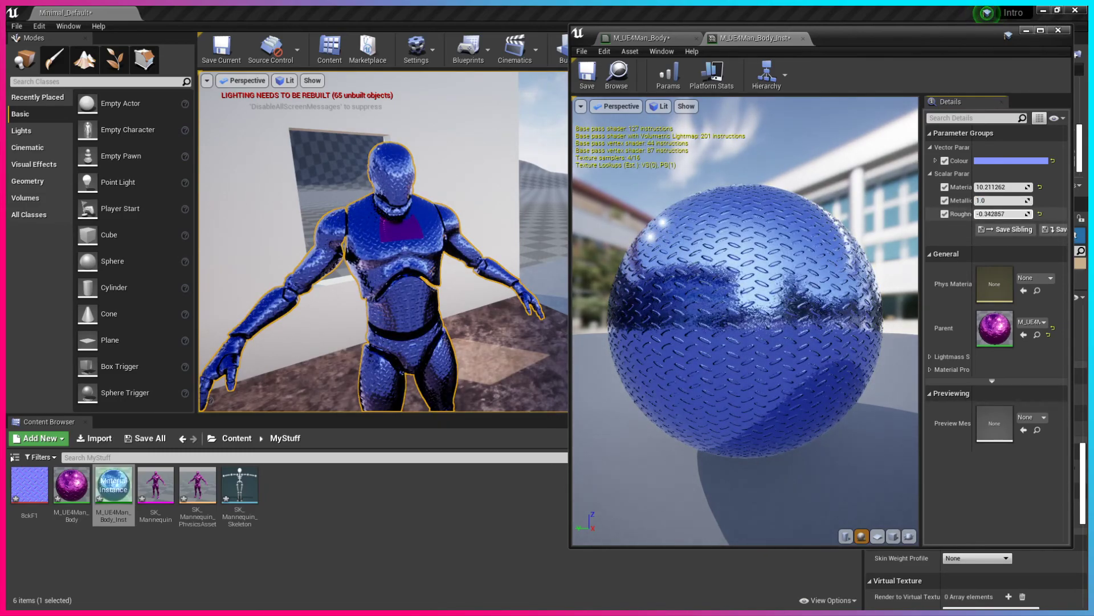
{"action": "left_click_drag", "start_coordinate": [960, 214], "coordinate": [1020, 214]}
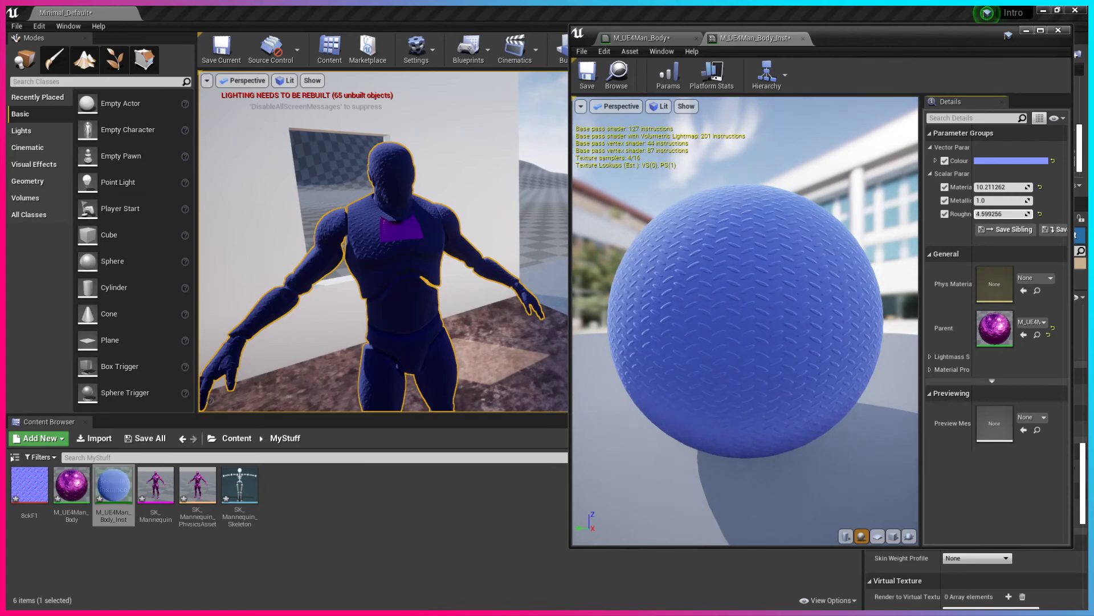
{"action": "left_click_drag", "start_coordinate": [1026, 214], "coordinate": [983, 213]}
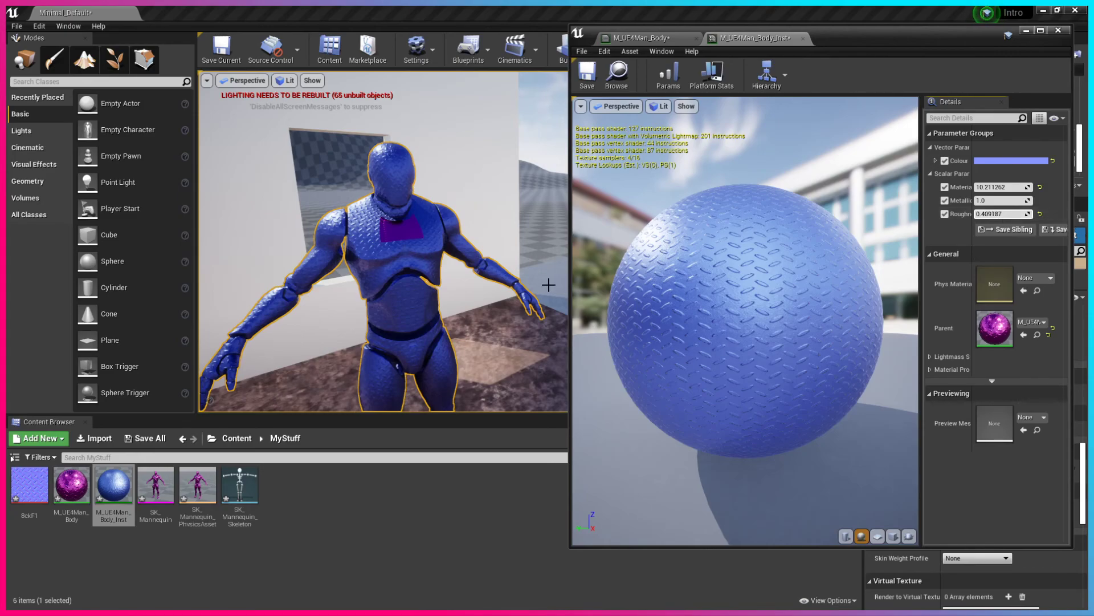
Step: Set the instance's Material_Tiling to about 6.58, checking the pattern on the mannequin, and save the instance
{"action": "scroll", "coordinate": [387, 223], "scroll_direction": "up", "scroll_amount": 3}
{"action": "right_click_drag", "start_coordinate": [334, 234], "coordinate": [333, 229]}
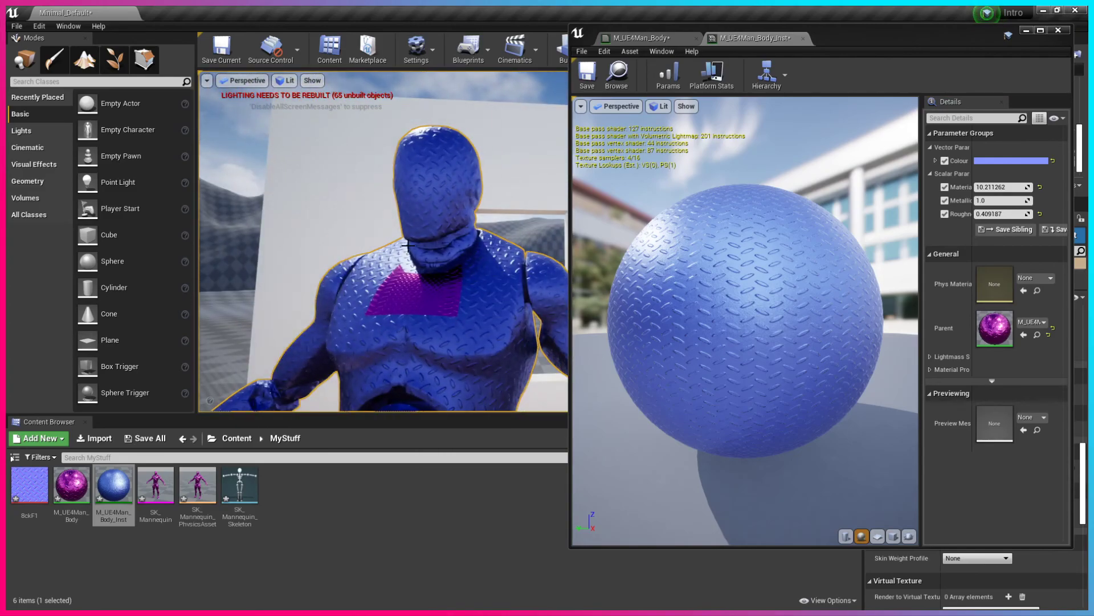
{"action": "left_click_drag", "start_coordinate": [1001, 187], "coordinate": [987, 187]}
{"action": "scroll", "coordinate": [473, 325], "scroll_direction": "down", "scroll_amount": 6}
{"action": "right_click_drag", "start_coordinate": [474, 325], "coordinate": [500, 336]}
{"action": "key", "text": "ctrl+s"}
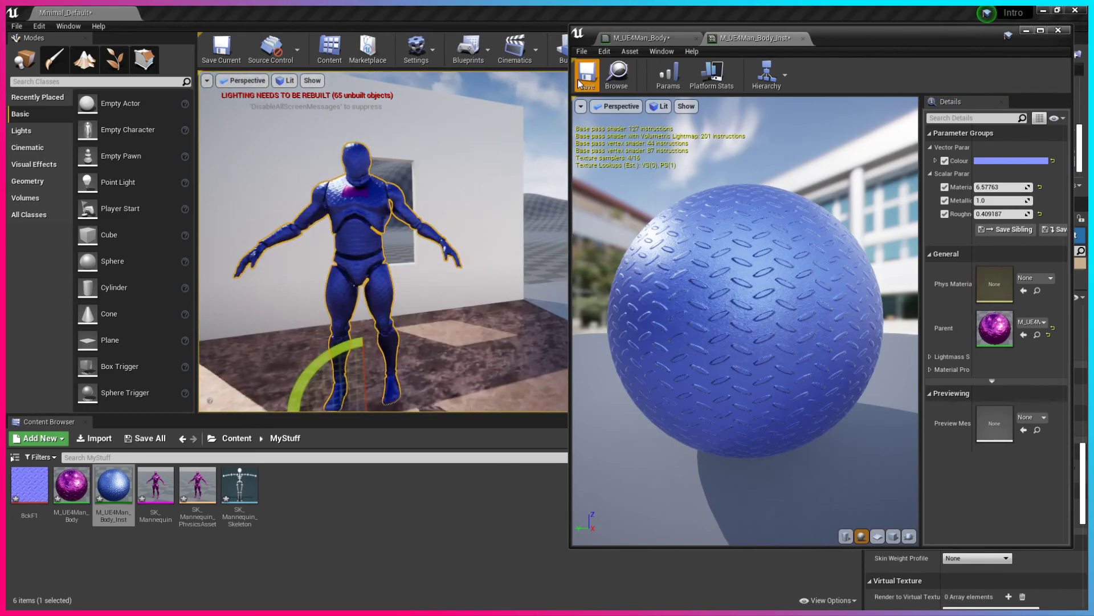
Step: Minimise the instance editor, create a child material instance from M_UE4Man_Body_Inst with the default name, and open it
{"action": "left_click", "coordinate": [1027, 30]}
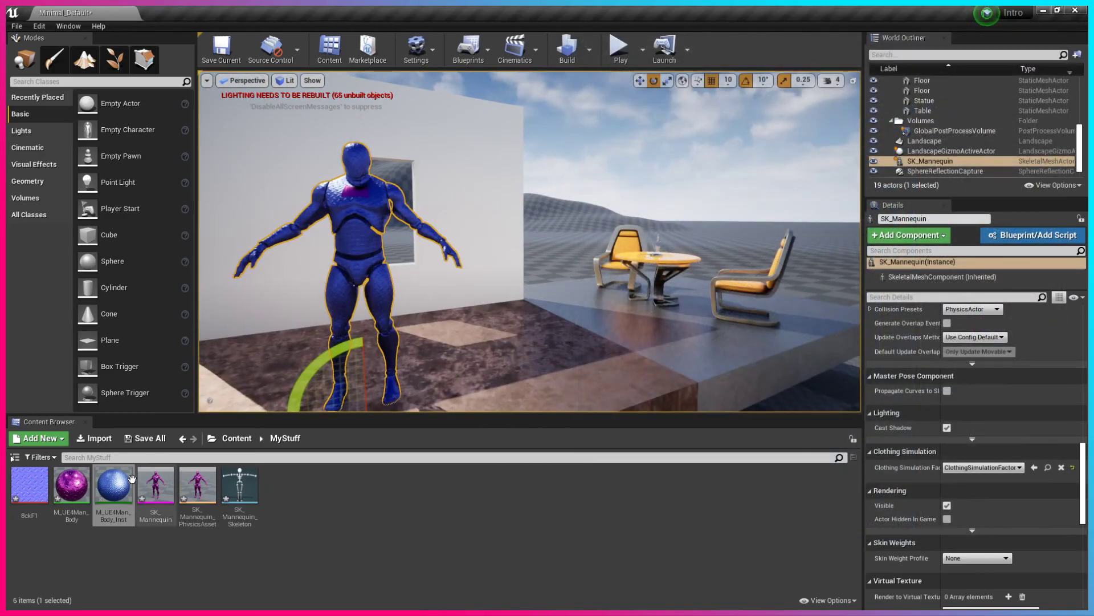
{"action": "right_click", "coordinate": [111, 493]}
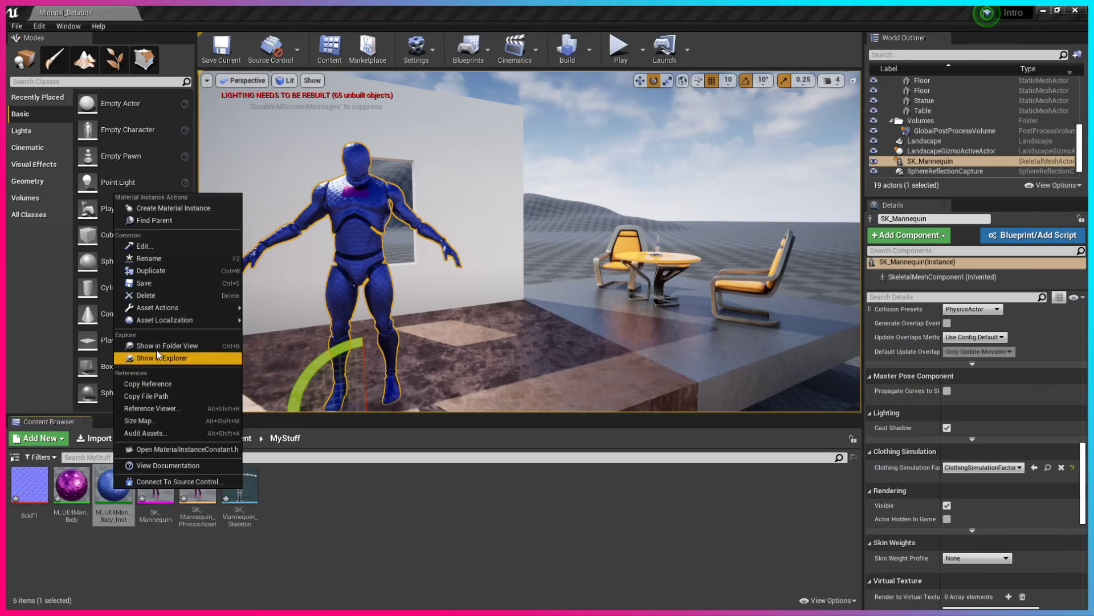
{"action": "left_click", "coordinate": [201, 209]}
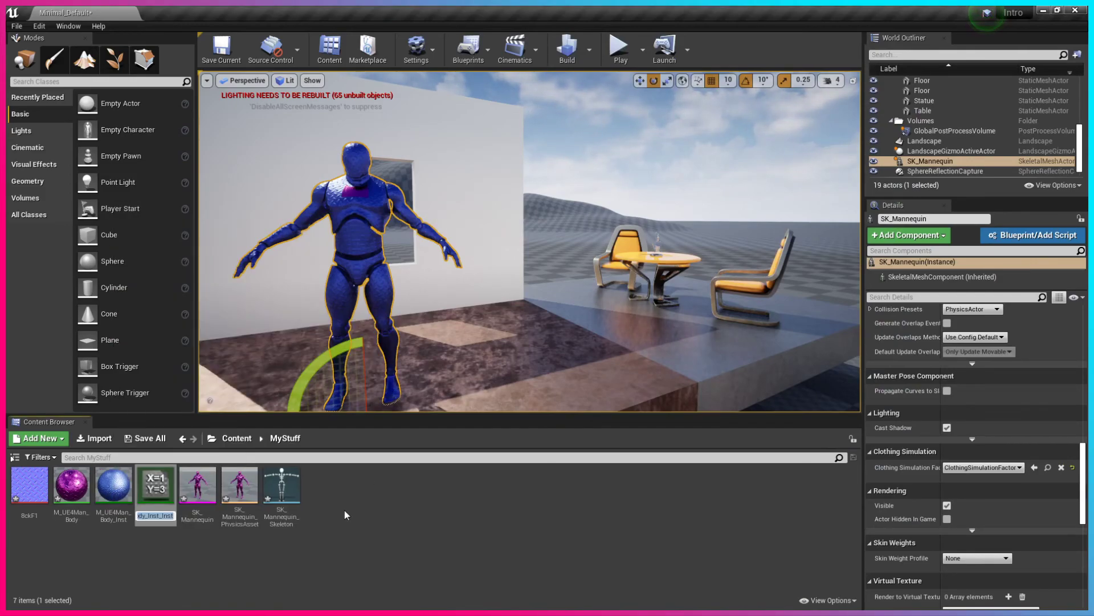
{"action": "double_click", "coordinate": [151, 493]}
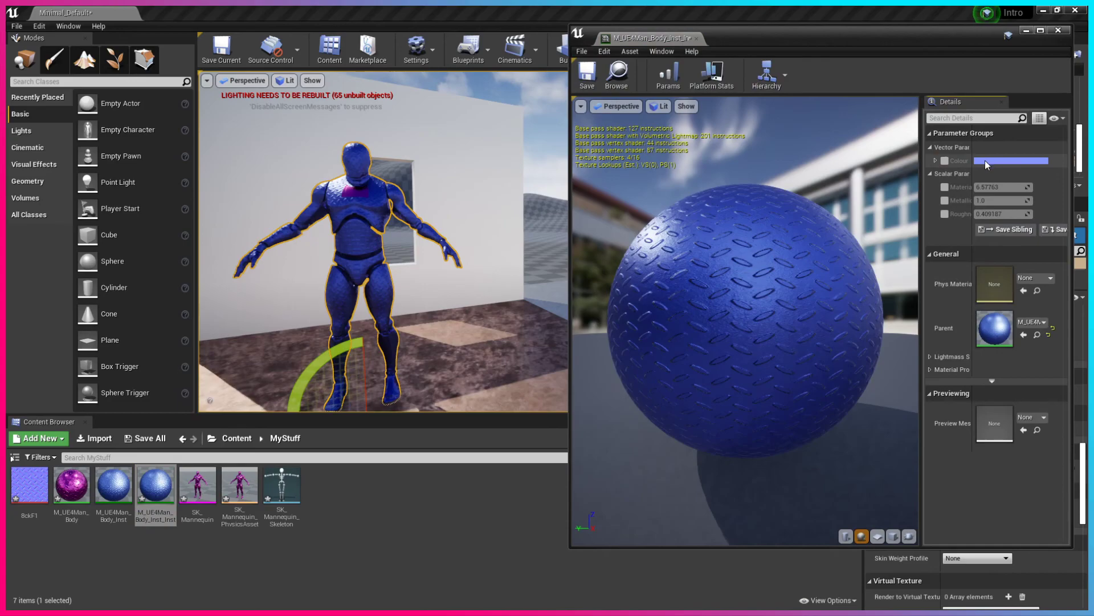
Step: Override the child instance's Colour with a light green, about hex sRGB 76FF9A
{"action": "left_click", "coordinate": [984, 160]}
{"action": "left_click_drag", "start_coordinate": [782, 268], "coordinate": [777, 292]}
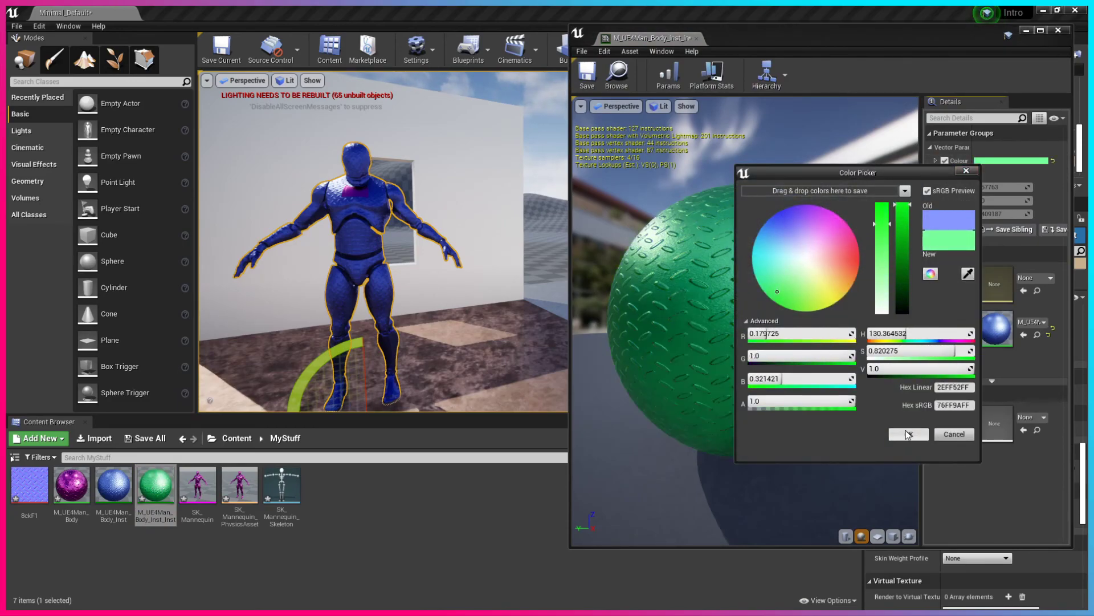
{"action": "left_click", "coordinate": [908, 435]}
Step: Assign the green child instance to the mannequin's chest patch and inspect it from close up
{"action": "left_click_drag", "start_coordinate": [156, 485], "coordinate": [355, 192]}
{"action": "right_click_drag", "start_coordinate": [355, 193], "coordinate": [359, 356]}
{"action": "scroll", "coordinate": [323, 342], "scroll_direction": "up", "scroll_amount": 3}
{"action": "scroll", "coordinate": [322, 342], "scroll_direction": "down", "scroll_amount": 3}
{"action": "key", "text": "w"}
{"action": "key", "text": "w"}
{"action": "key", "text": "s"}
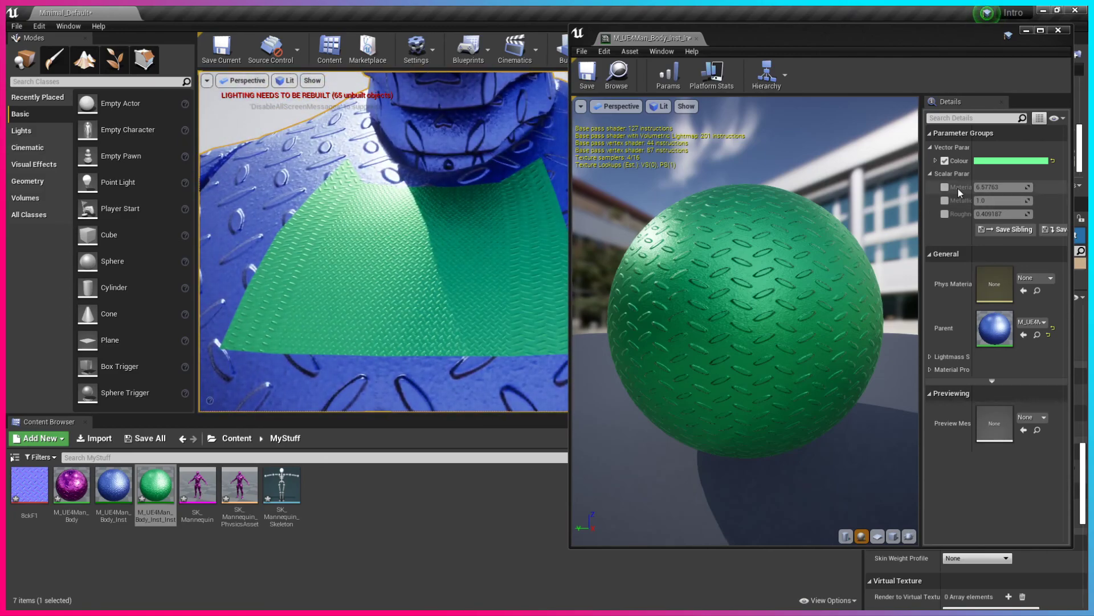
Step: Override the child instance's Material_Tiling with about 1.2, save the instance and close its editor
{"action": "left_click", "coordinate": [946, 188]}
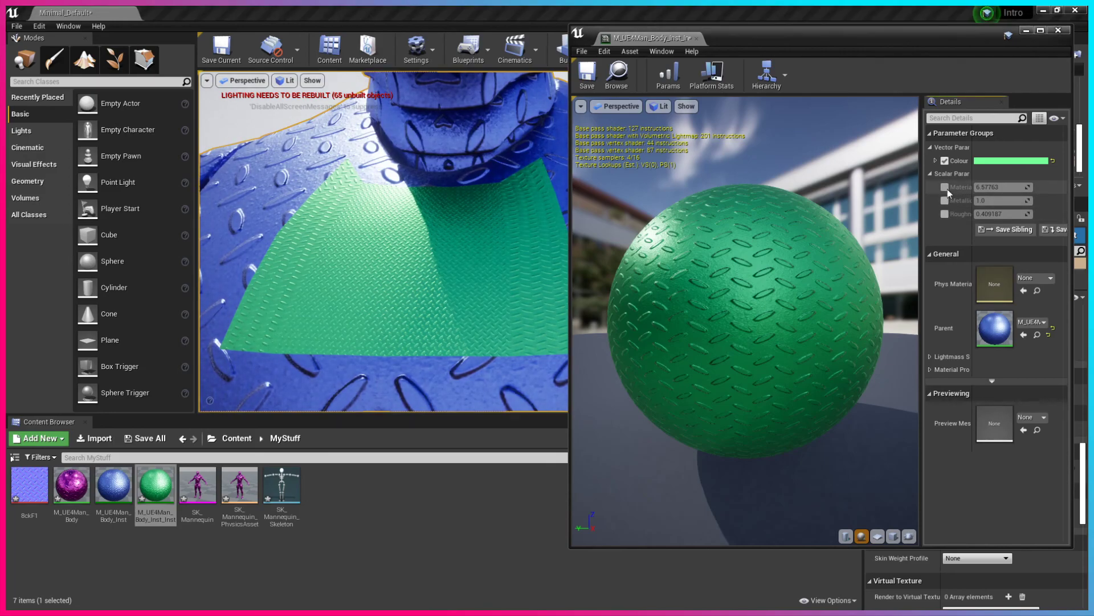
{"action": "mouse_move", "coordinate": [991, 187]}
{"action": "left_mouse_down"}
{"action": "mouse_move", "coordinate": [935, 187]}
{"action": "mouse_move", "coordinate": [969, 187]}
{"action": "left_mouse_up"}
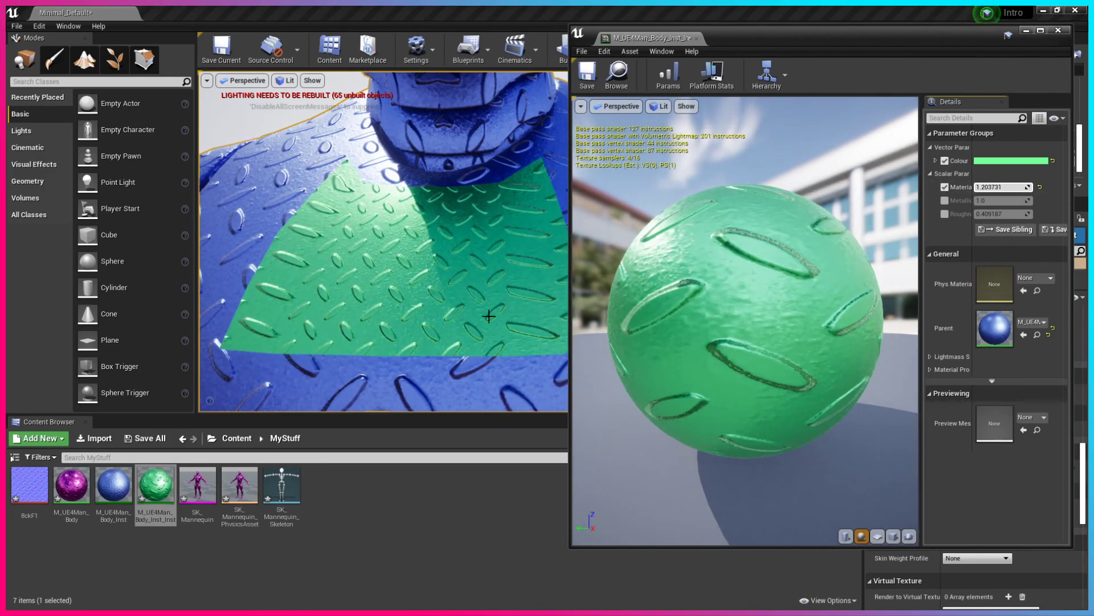
{"action": "key", "text": "ctrl+s"}
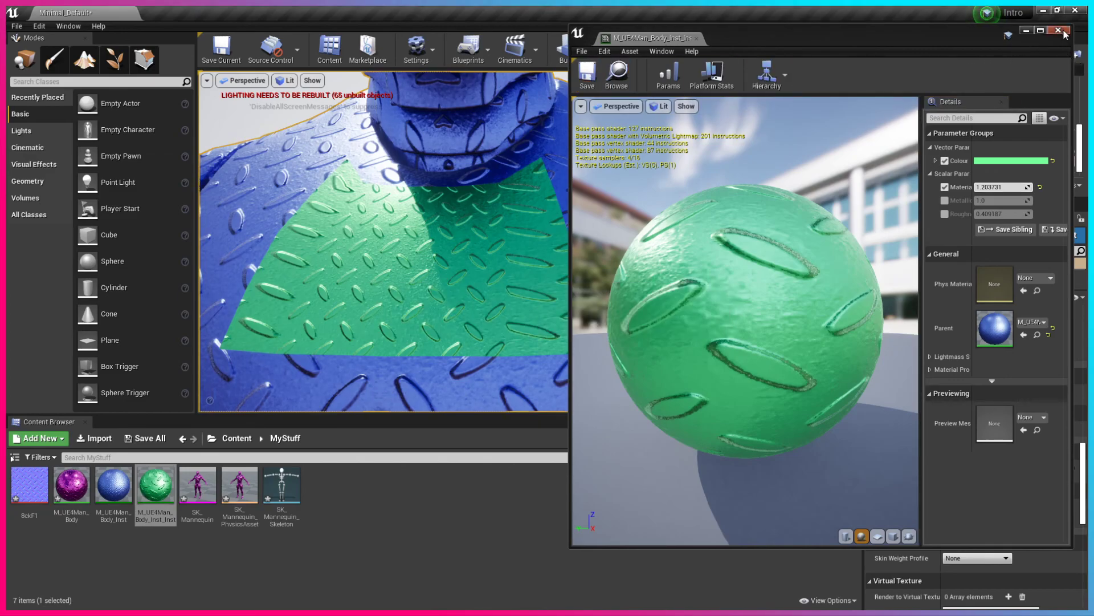
{"action": "left_click", "coordinate": [1058, 30]}
Step: Try the green, purple and blue body materials on the windowed wall behind the mannequin, and the green one on the landscape
{"action": "scroll", "coordinate": [667, 226], "scroll_direction": "down", "scroll_amount": 10}
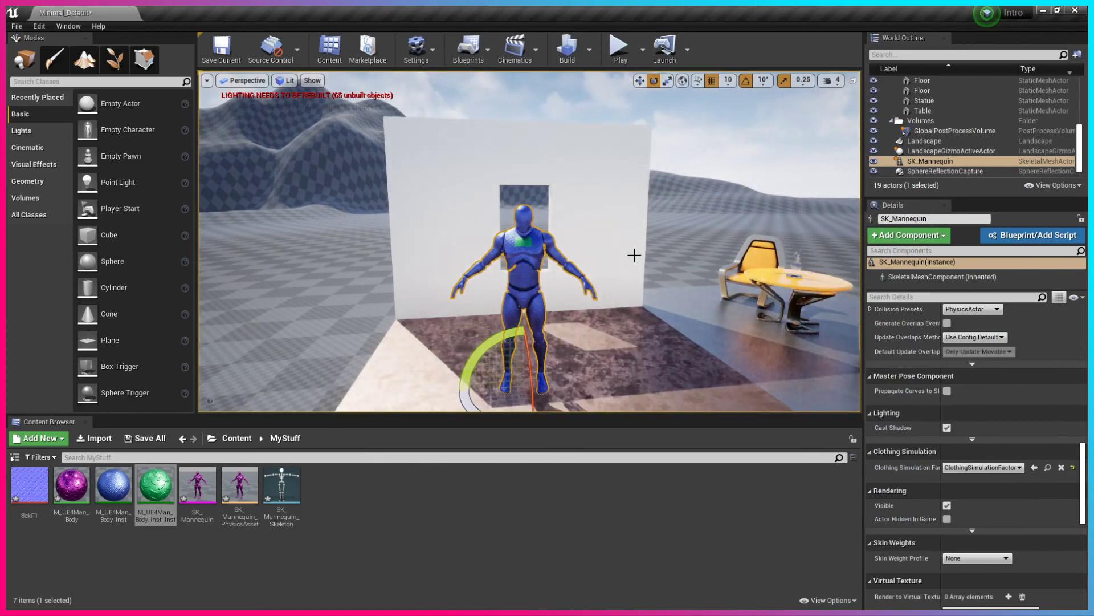
{"action": "right_click_drag", "start_coordinate": [615, 313], "coordinate": [614, 357]}
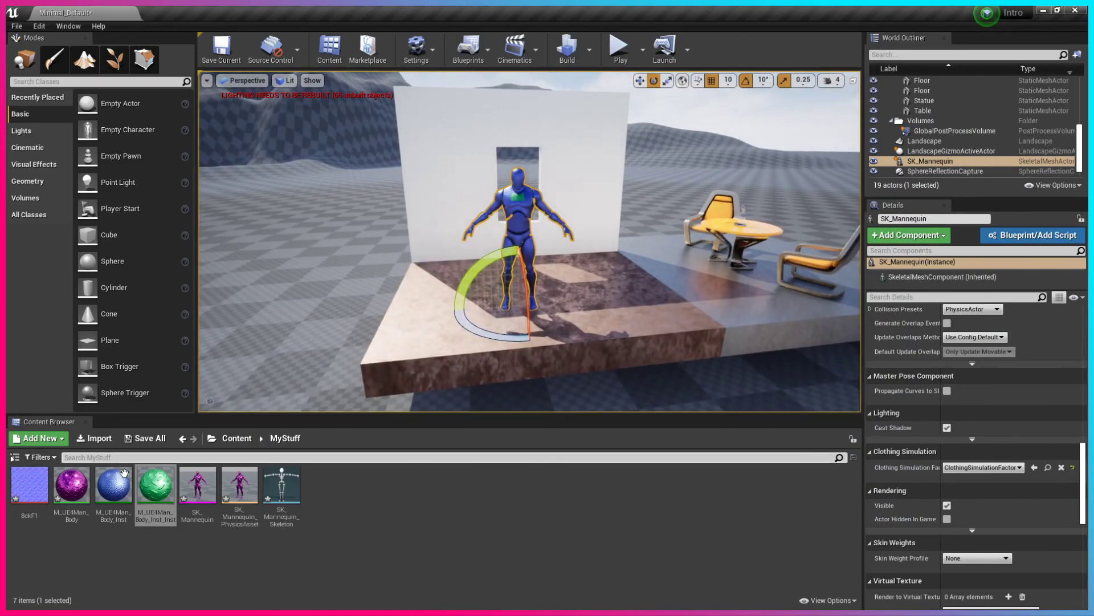
{"action": "left_click_drag", "start_coordinate": [153, 484], "coordinate": [456, 177]}
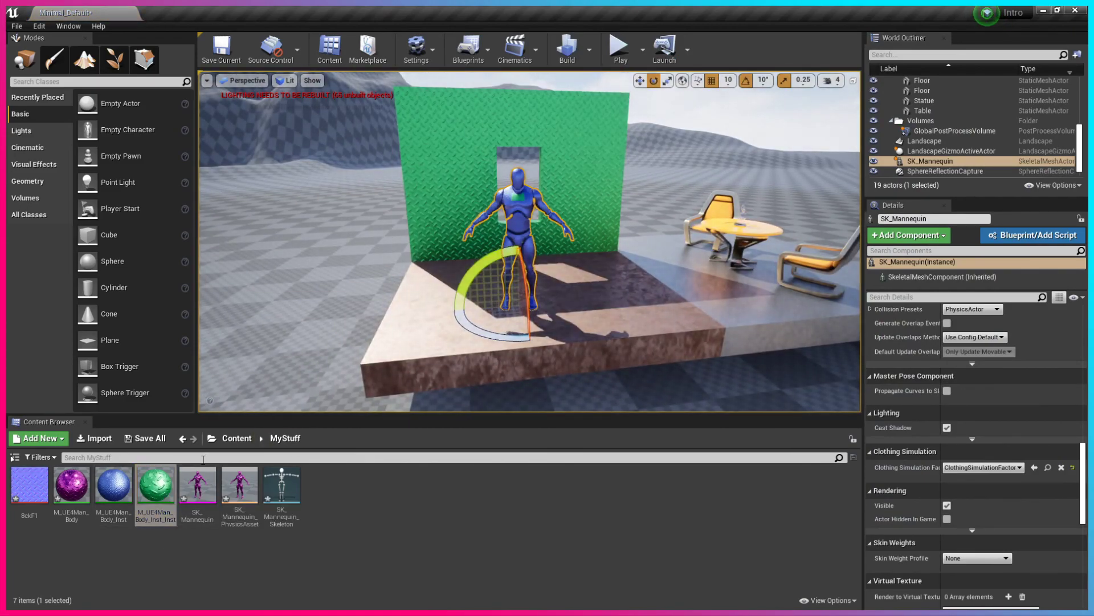
{"action": "left_click_drag", "start_coordinate": [72, 484], "coordinate": [428, 254]}
{"action": "left_click_drag", "start_coordinate": [114, 484], "coordinate": [443, 152]}
{"action": "right_click_drag", "start_coordinate": [444, 152], "coordinate": [342, 135]}
{"action": "left_click_drag", "start_coordinate": [156, 485], "coordinate": [424, 266]}
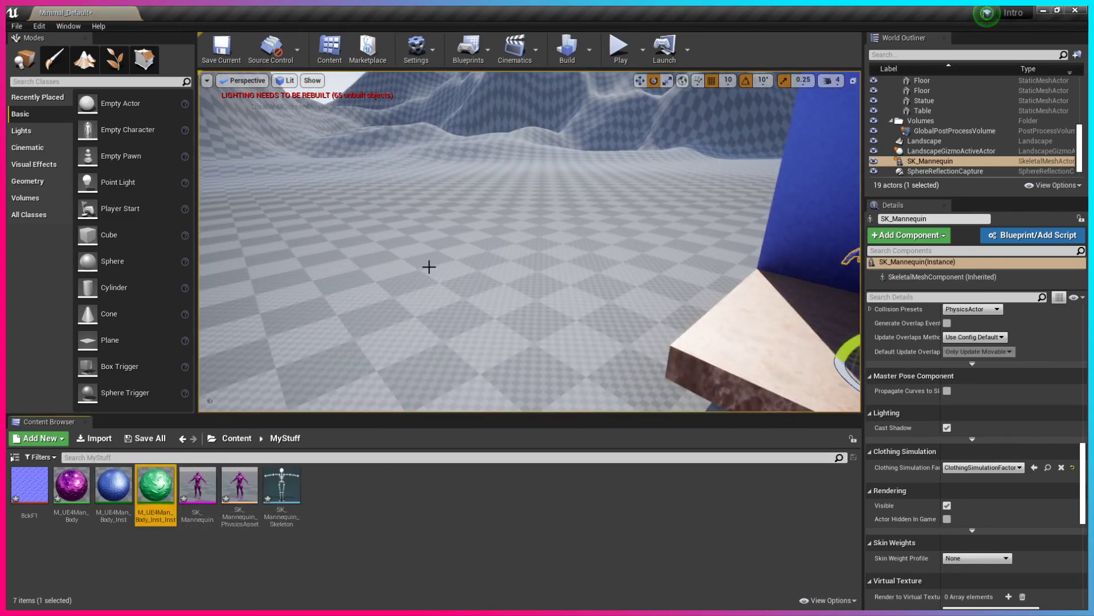
Step: Delete the Landscape actor from the level
{"action": "key", "text": "f"}
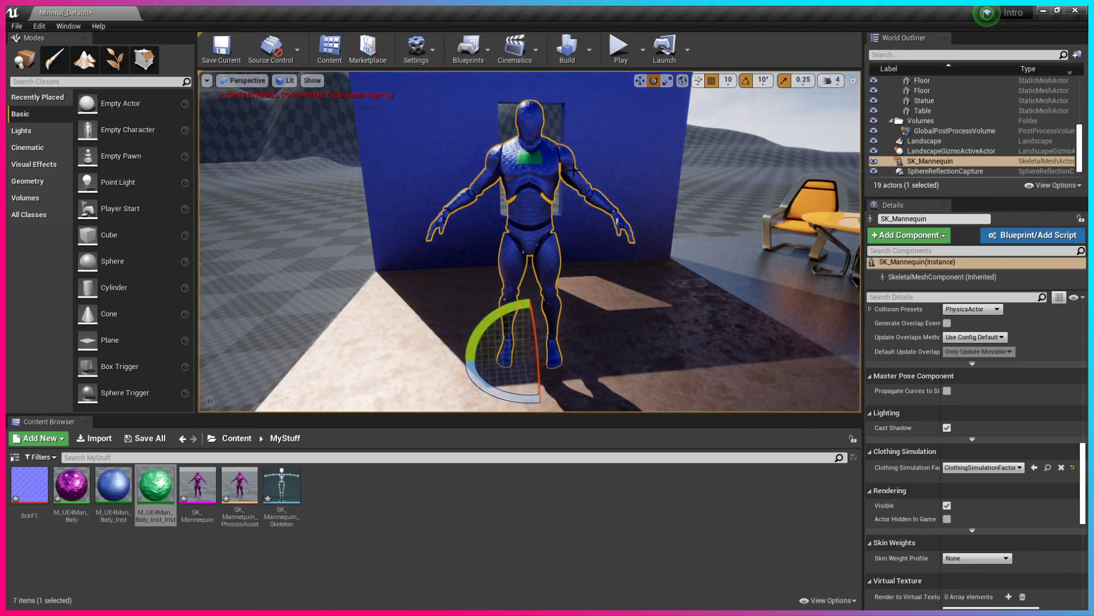
{"action": "mouse_move", "coordinate": [594, 288]}
{"action": "right_mouse_down"}
{"action": "mouse_move", "coordinate": [643, 337]}
{"action": "mouse_move", "coordinate": [624, 336]}
{"action": "mouse_move", "coordinate": [594, 295]}
{"action": "right_mouse_up"}
{"action": "key", "text": "s"}
{"action": "left_click", "coordinate": [749, 201]}
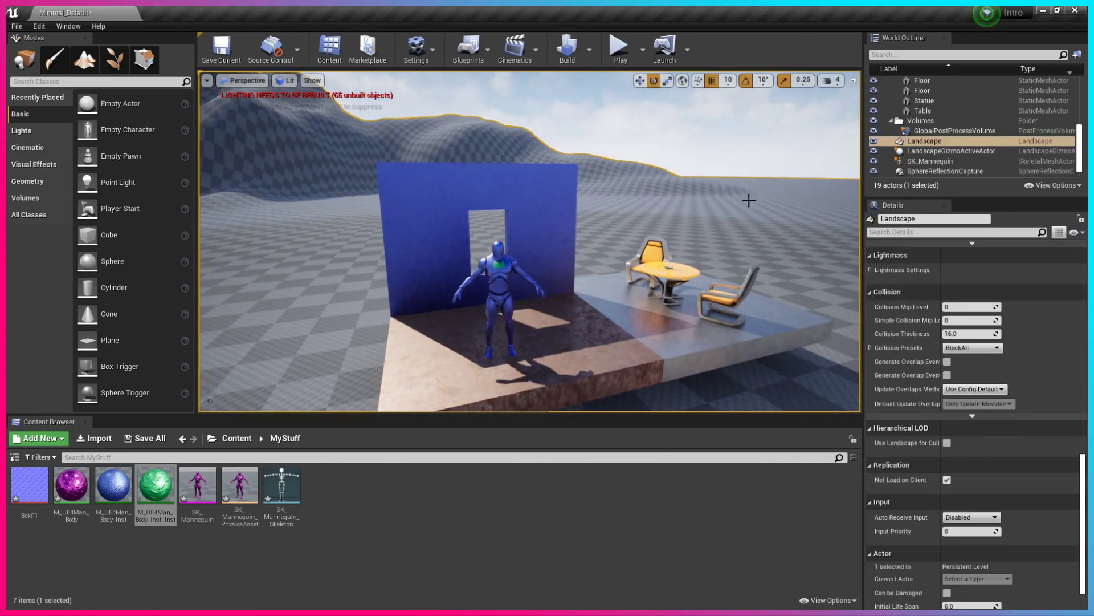
{"action": "key", "text": "Delete"}
Step: Delete the Wall_Window_400x300 wall behind the mannequin and bring the mannequin into closer view
{"action": "right_click_drag", "start_coordinate": [617, 237], "coordinate": [585, 282]}
{"action": "left_click", "coordinate": [554, 197]}
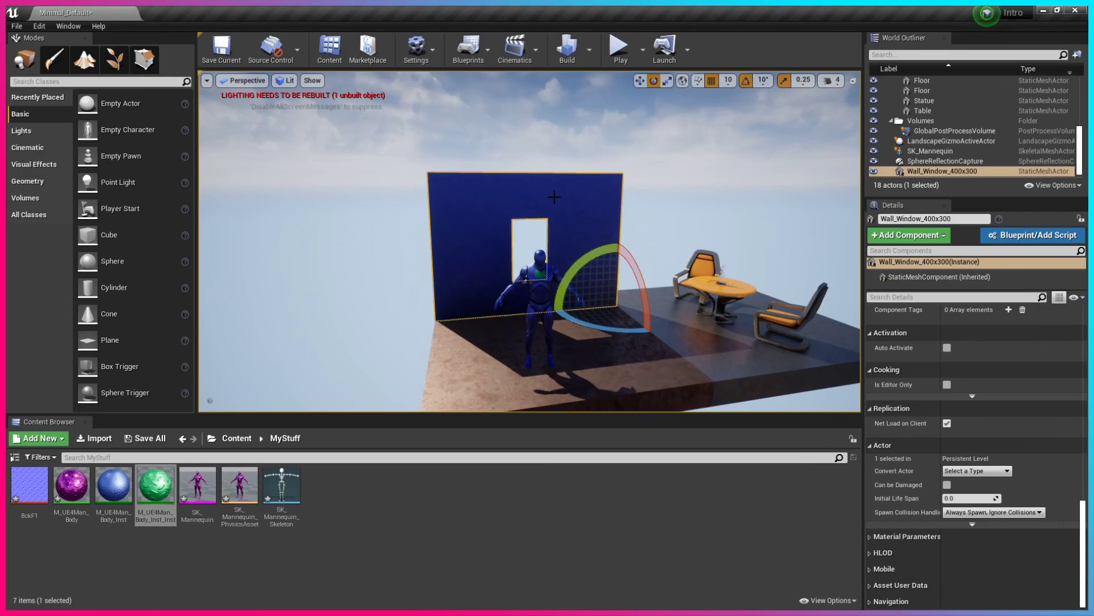
{"action": "key", "text": "Delete"}
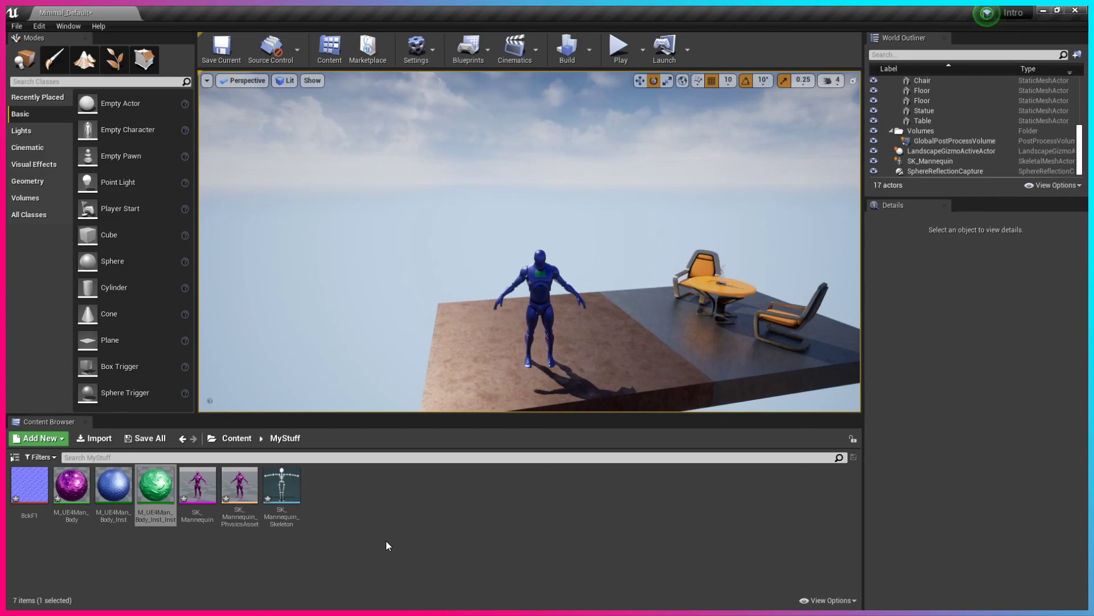
{"action": "right_click_drag", "start_coordinate": [574, 363], "coordinate": [593, 380]}
{"action": "scroll", "coordinate": [554, 364], "scroll_direction": "up", "scroll_amount": 4}
{"action": "scroll", "coordinate": [553, 360], "scroll_direction": "up", "scroll_amount": 4}
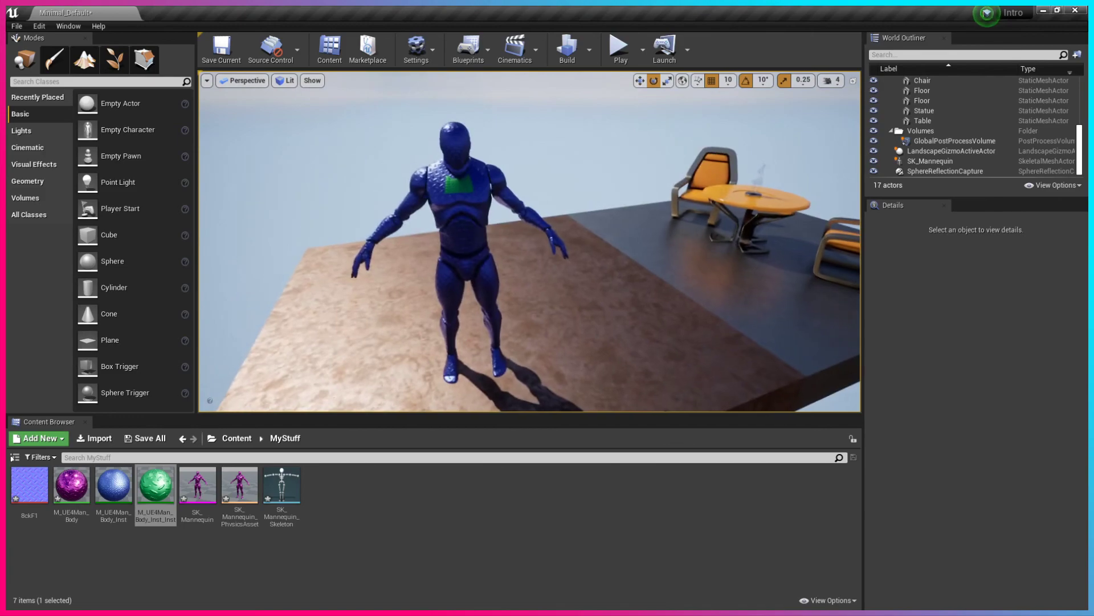